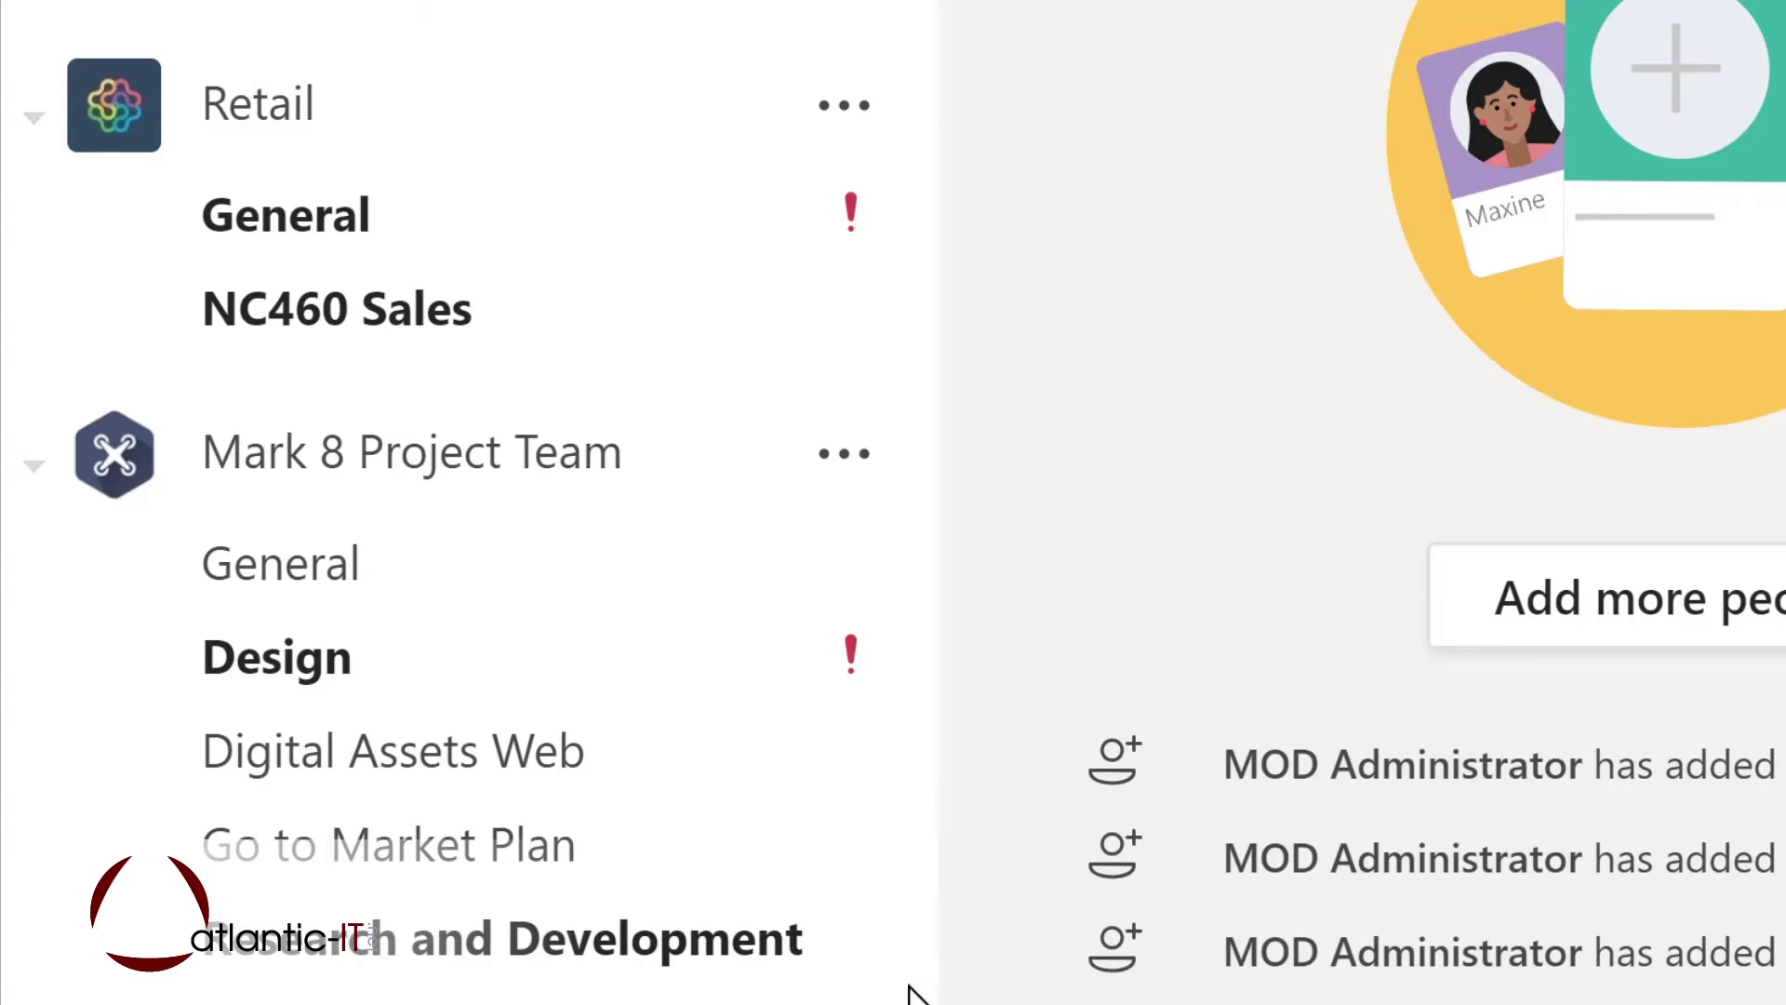
Open the Monthly Reports channel of the Sales and Marketing team
scroll(909, 986, down, 3)
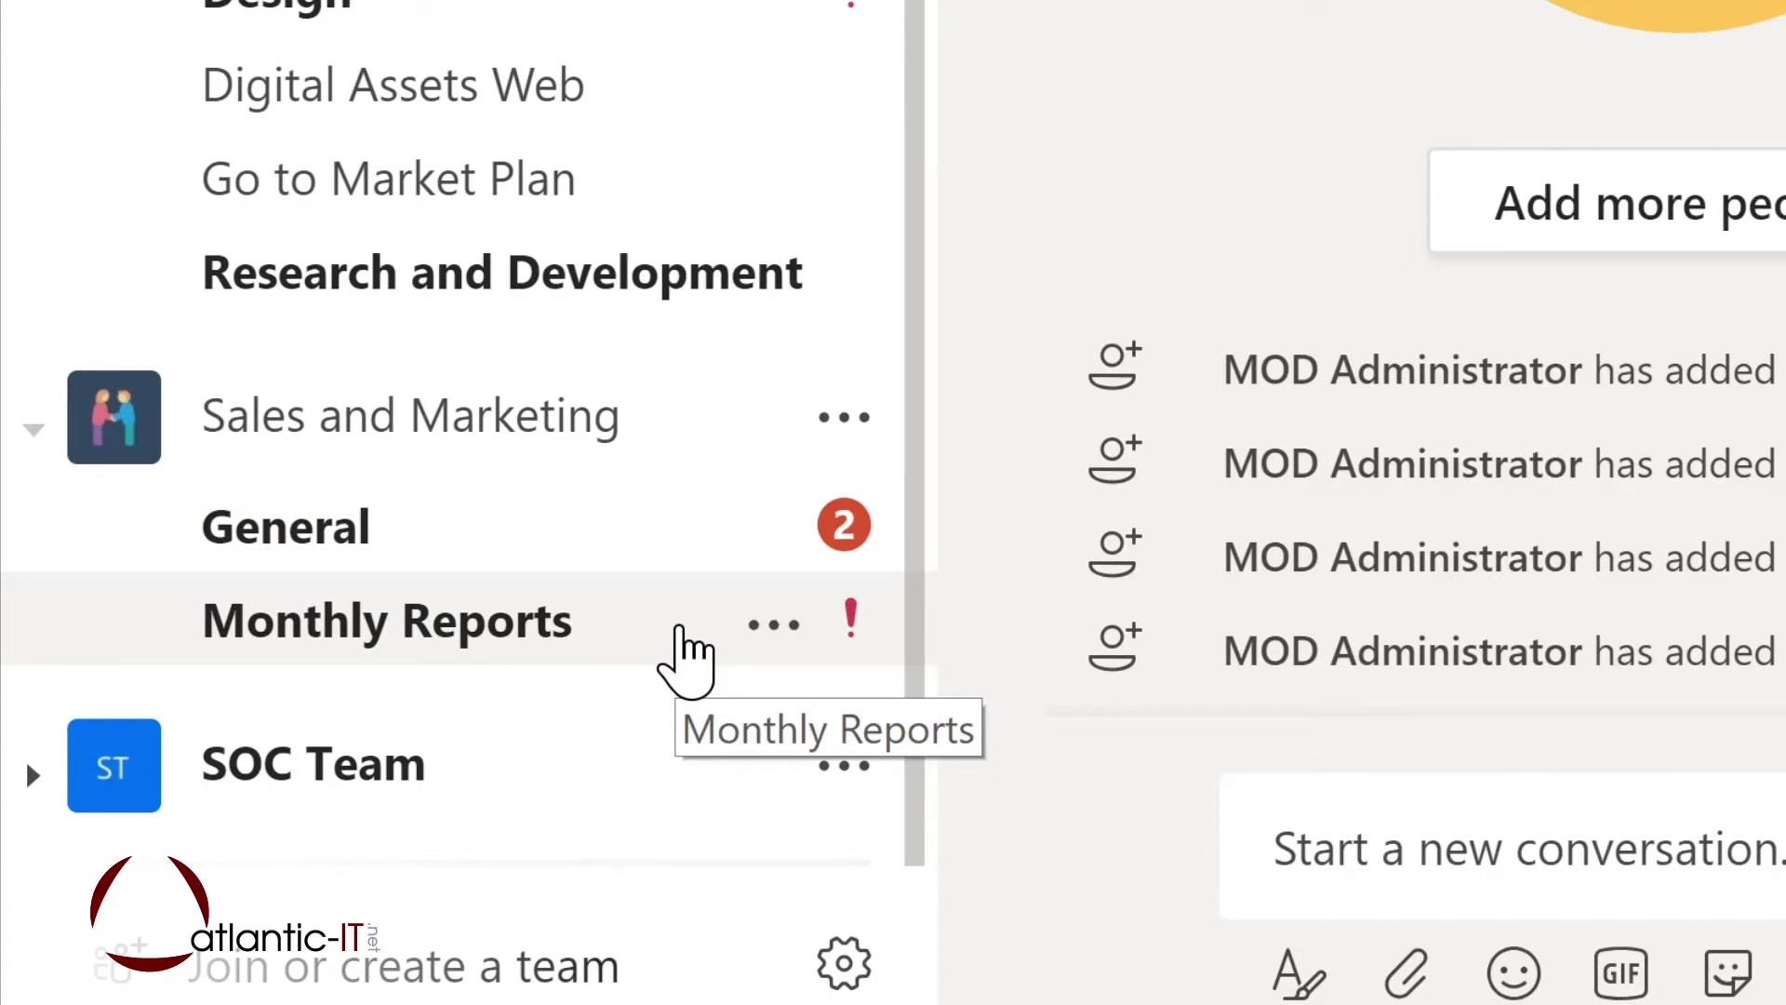
click(679, 622)
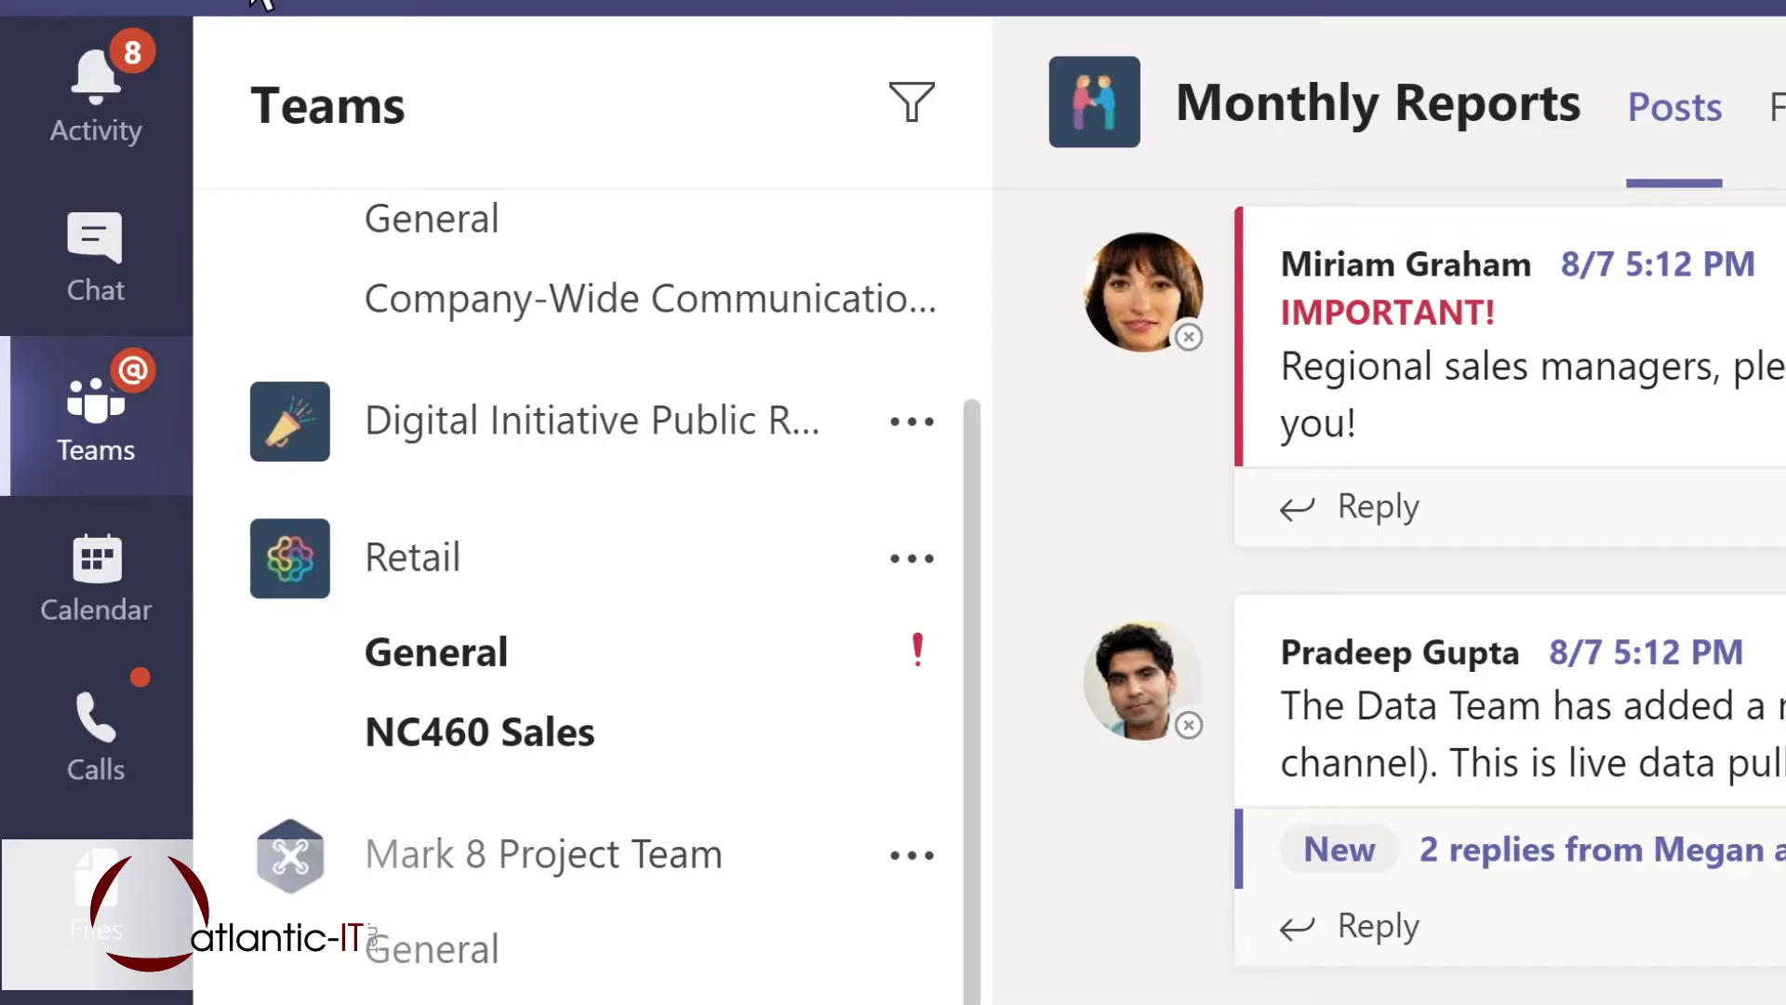
Filter the activity feed by the word "marketing"
click(131, 127)
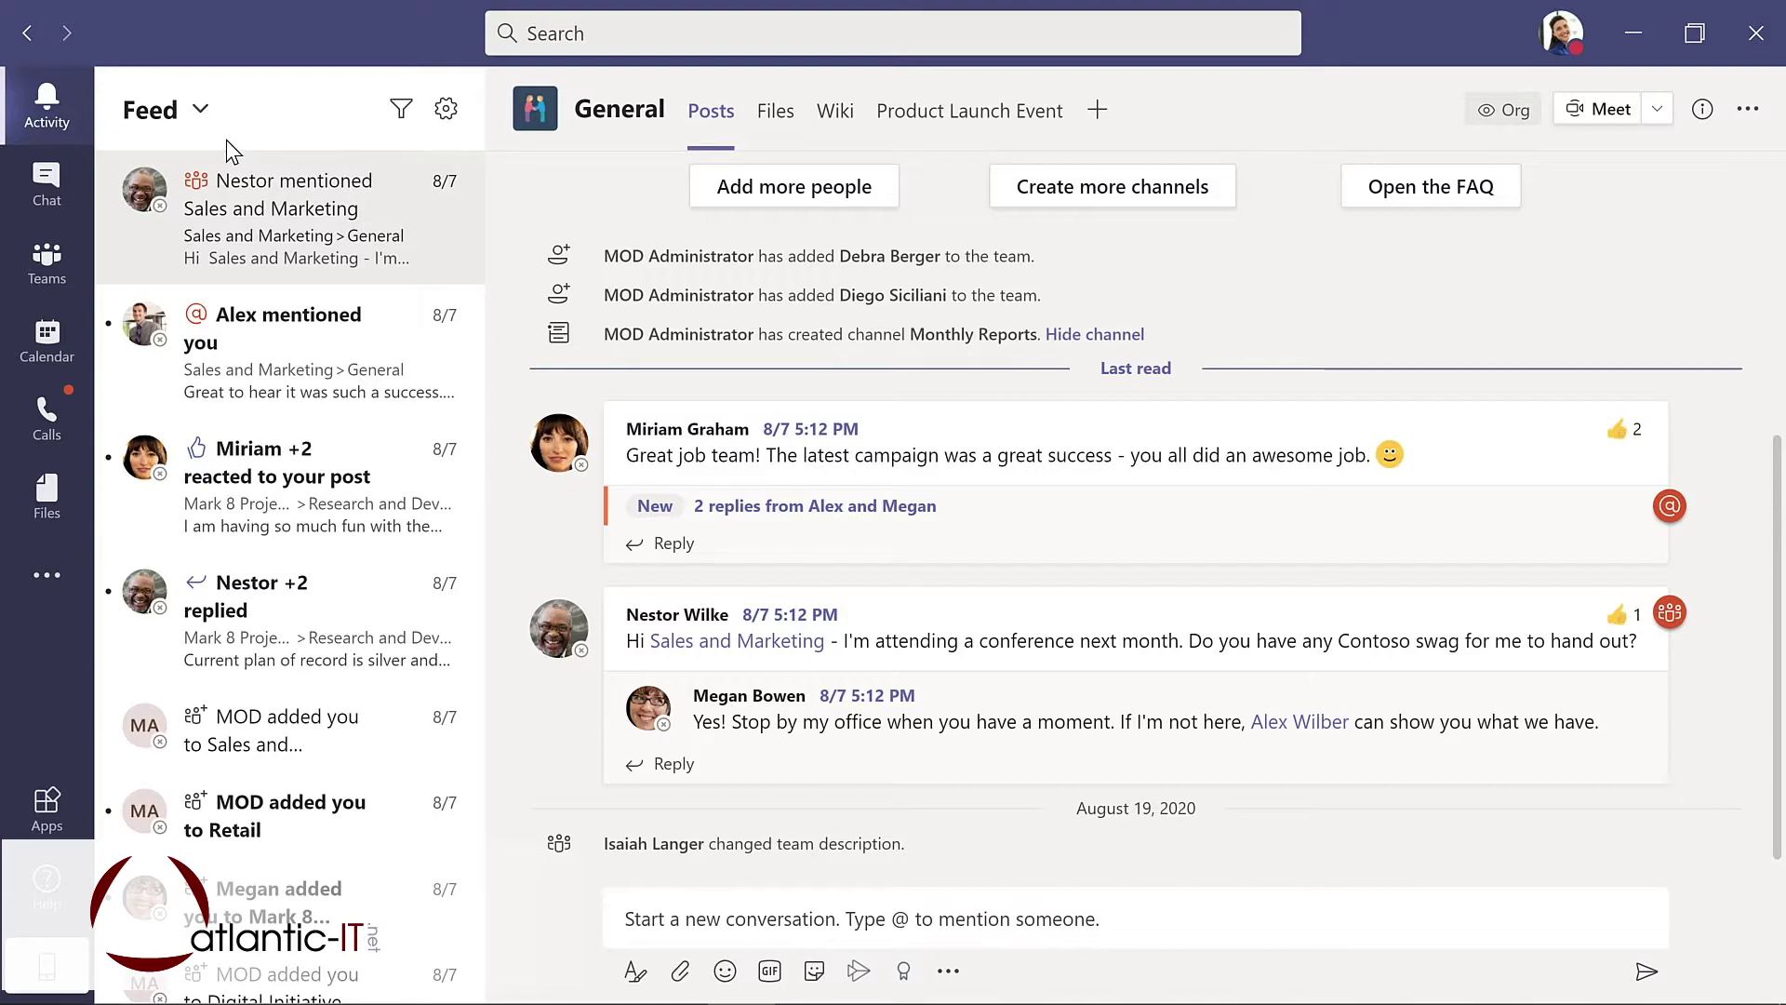
click(403, 111)
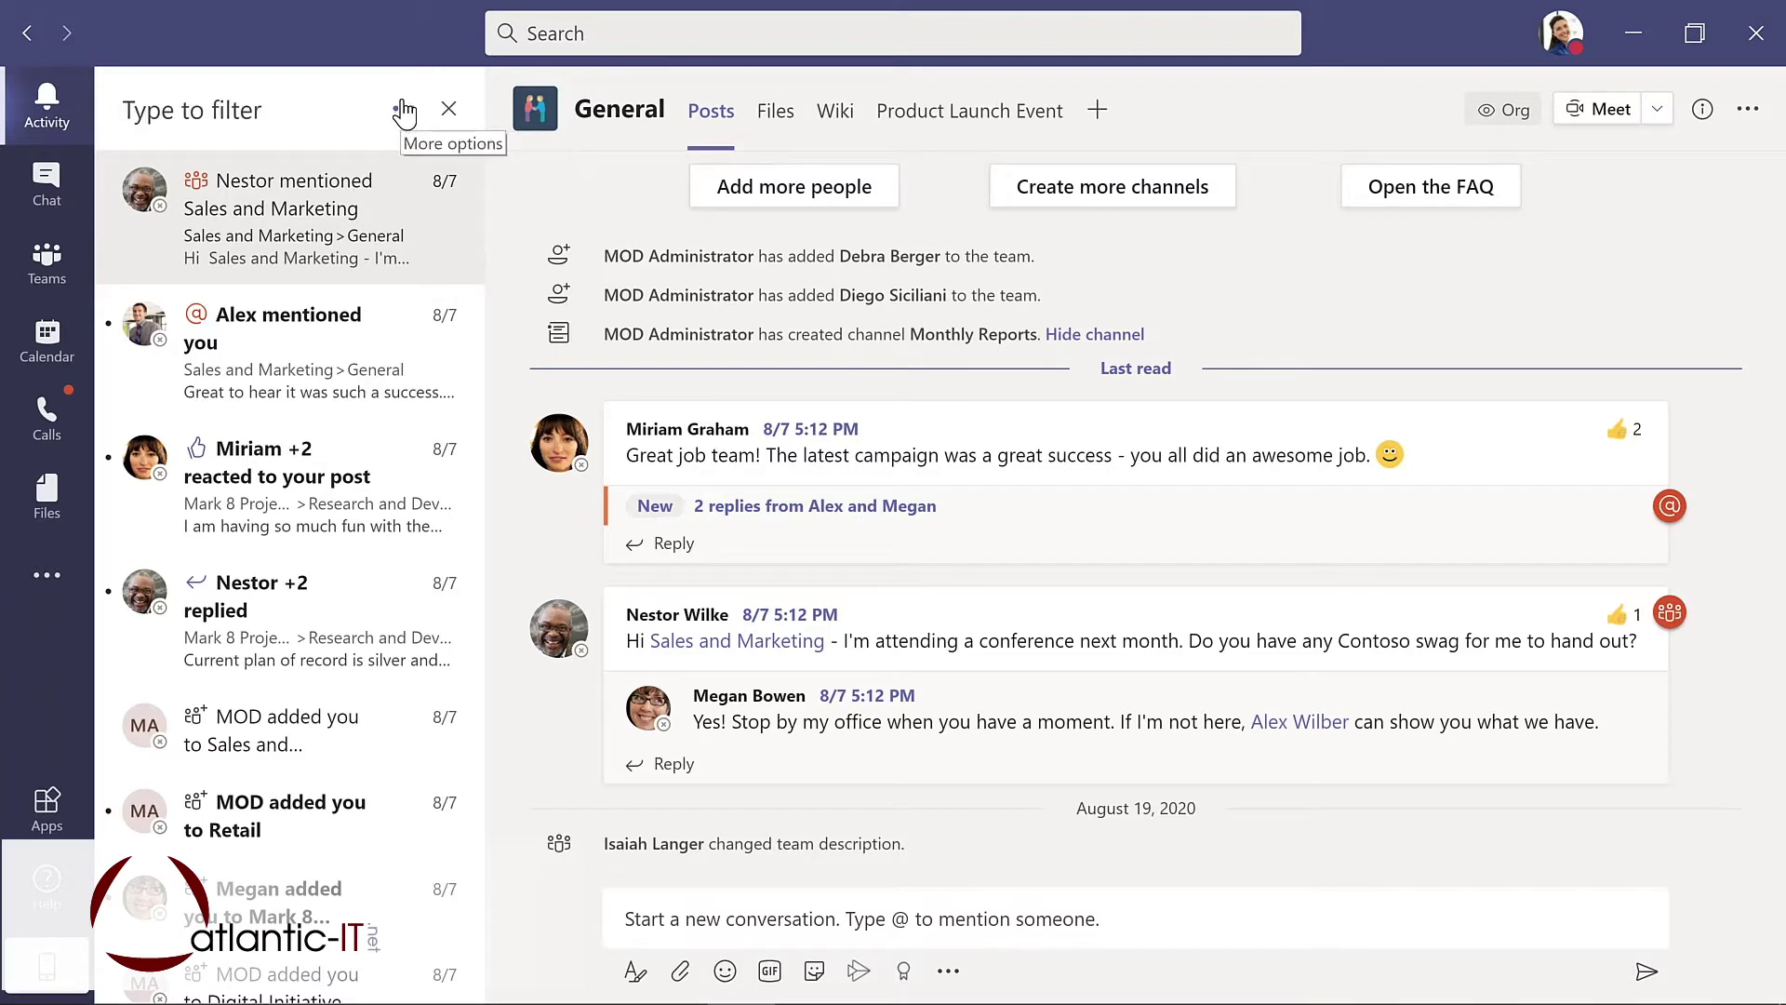
text(ma)
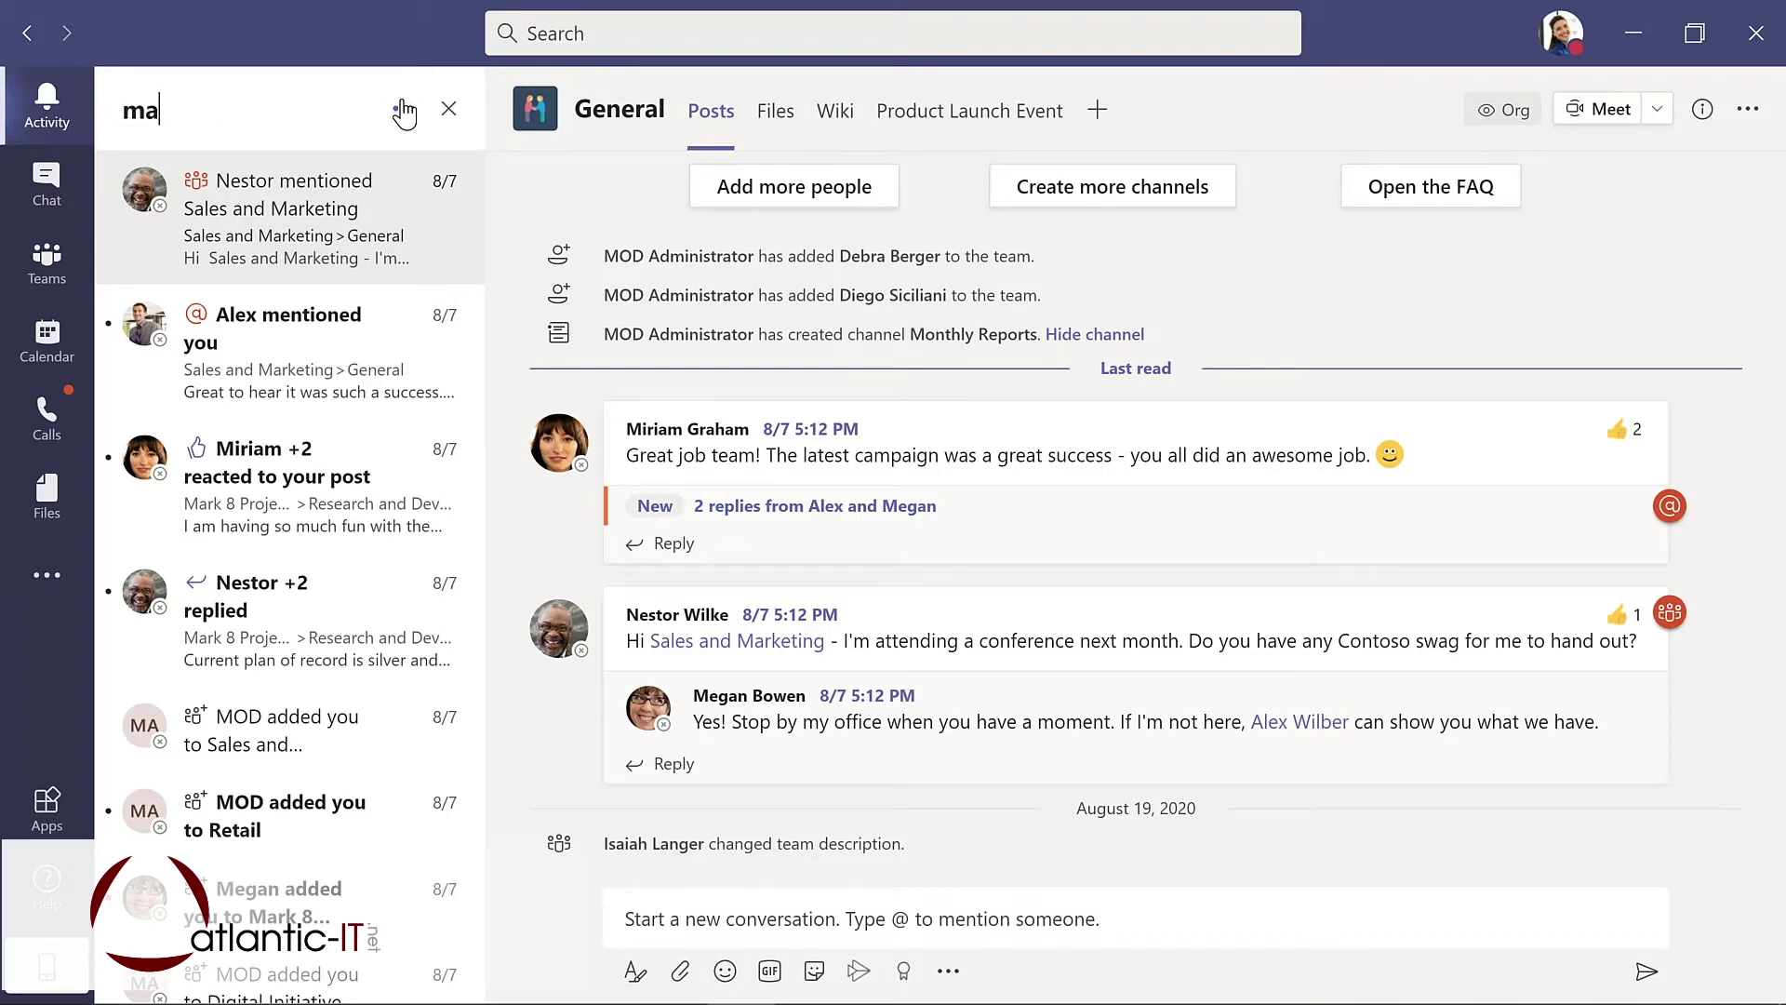
text(rketing)
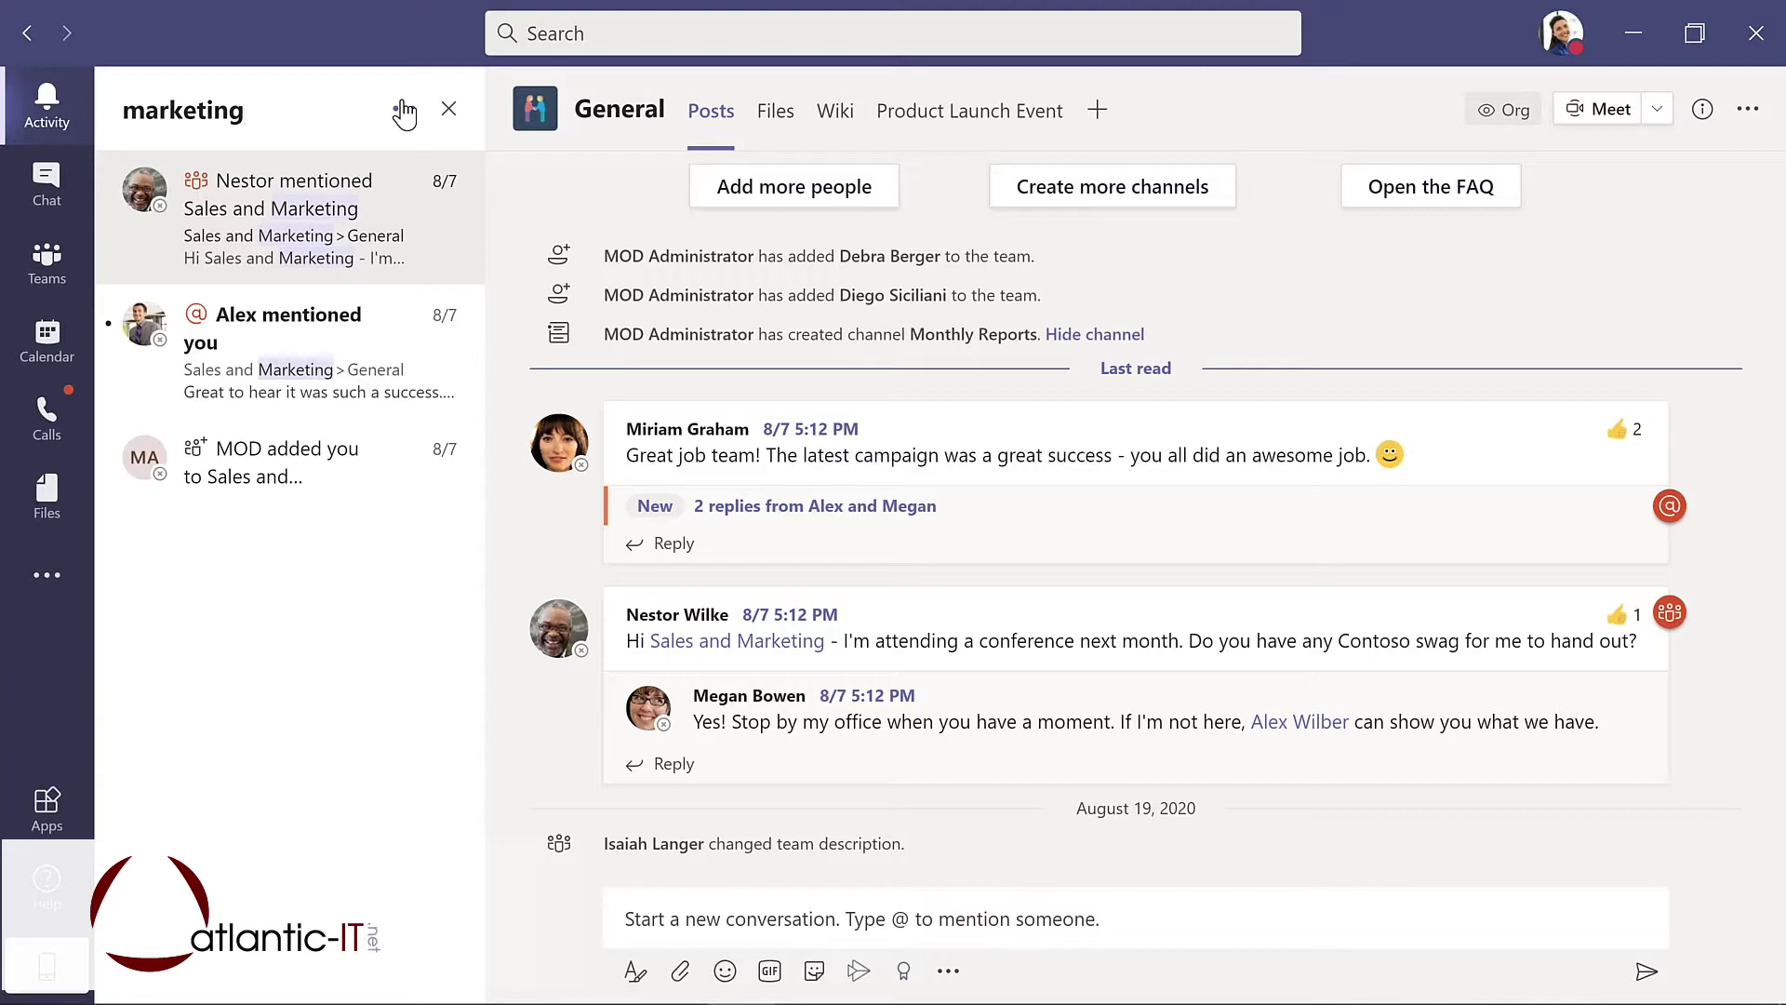
Examine the Chat, Calendar, Calls, Files and Apps views and the profile's account options
click(47, 186)
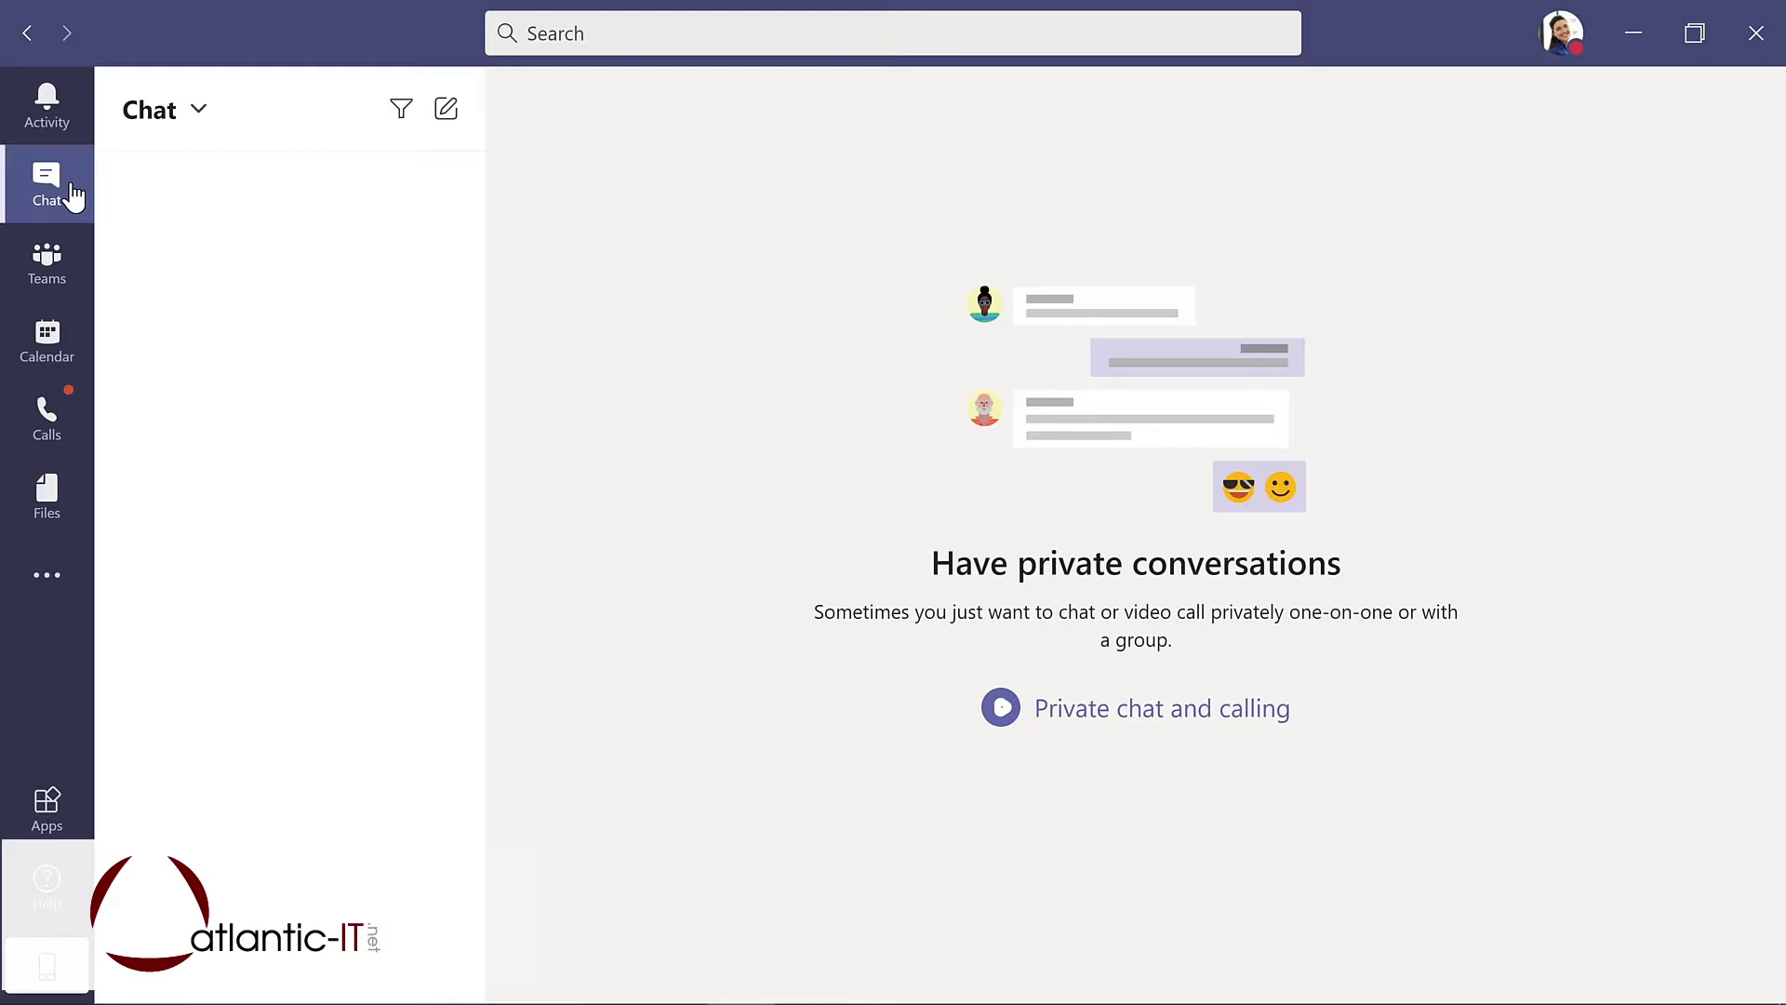
click(52, 340)
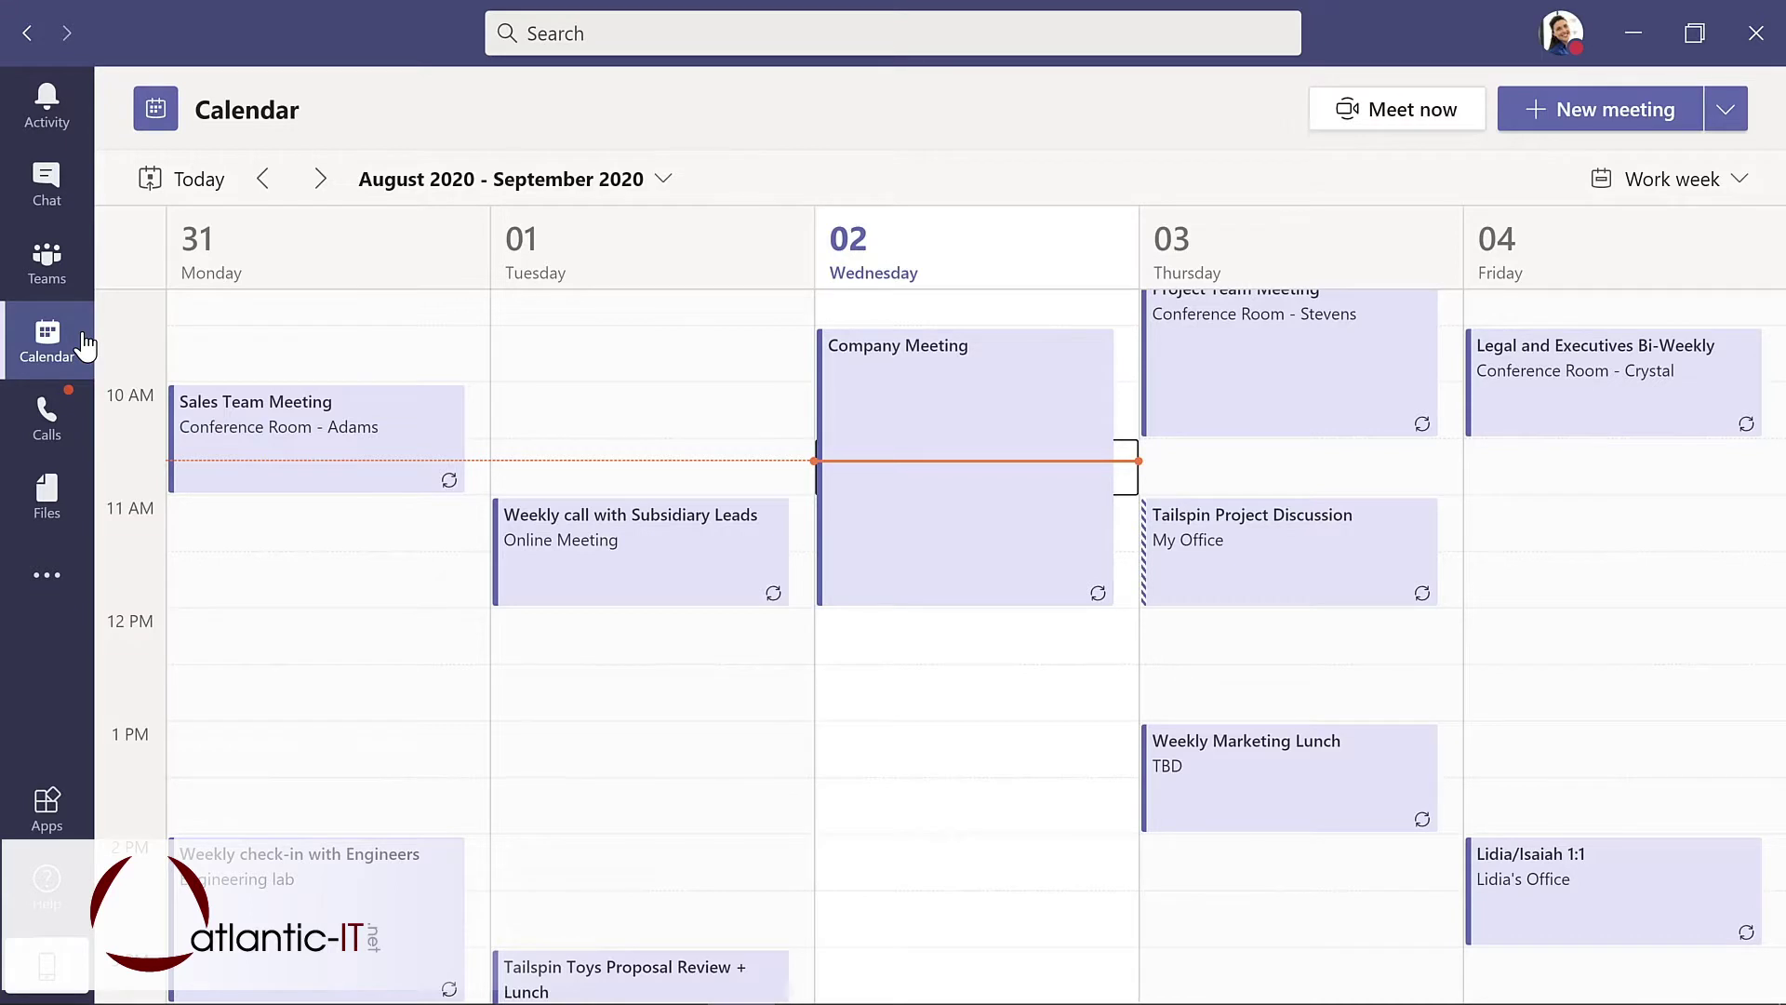
click(61, 431)
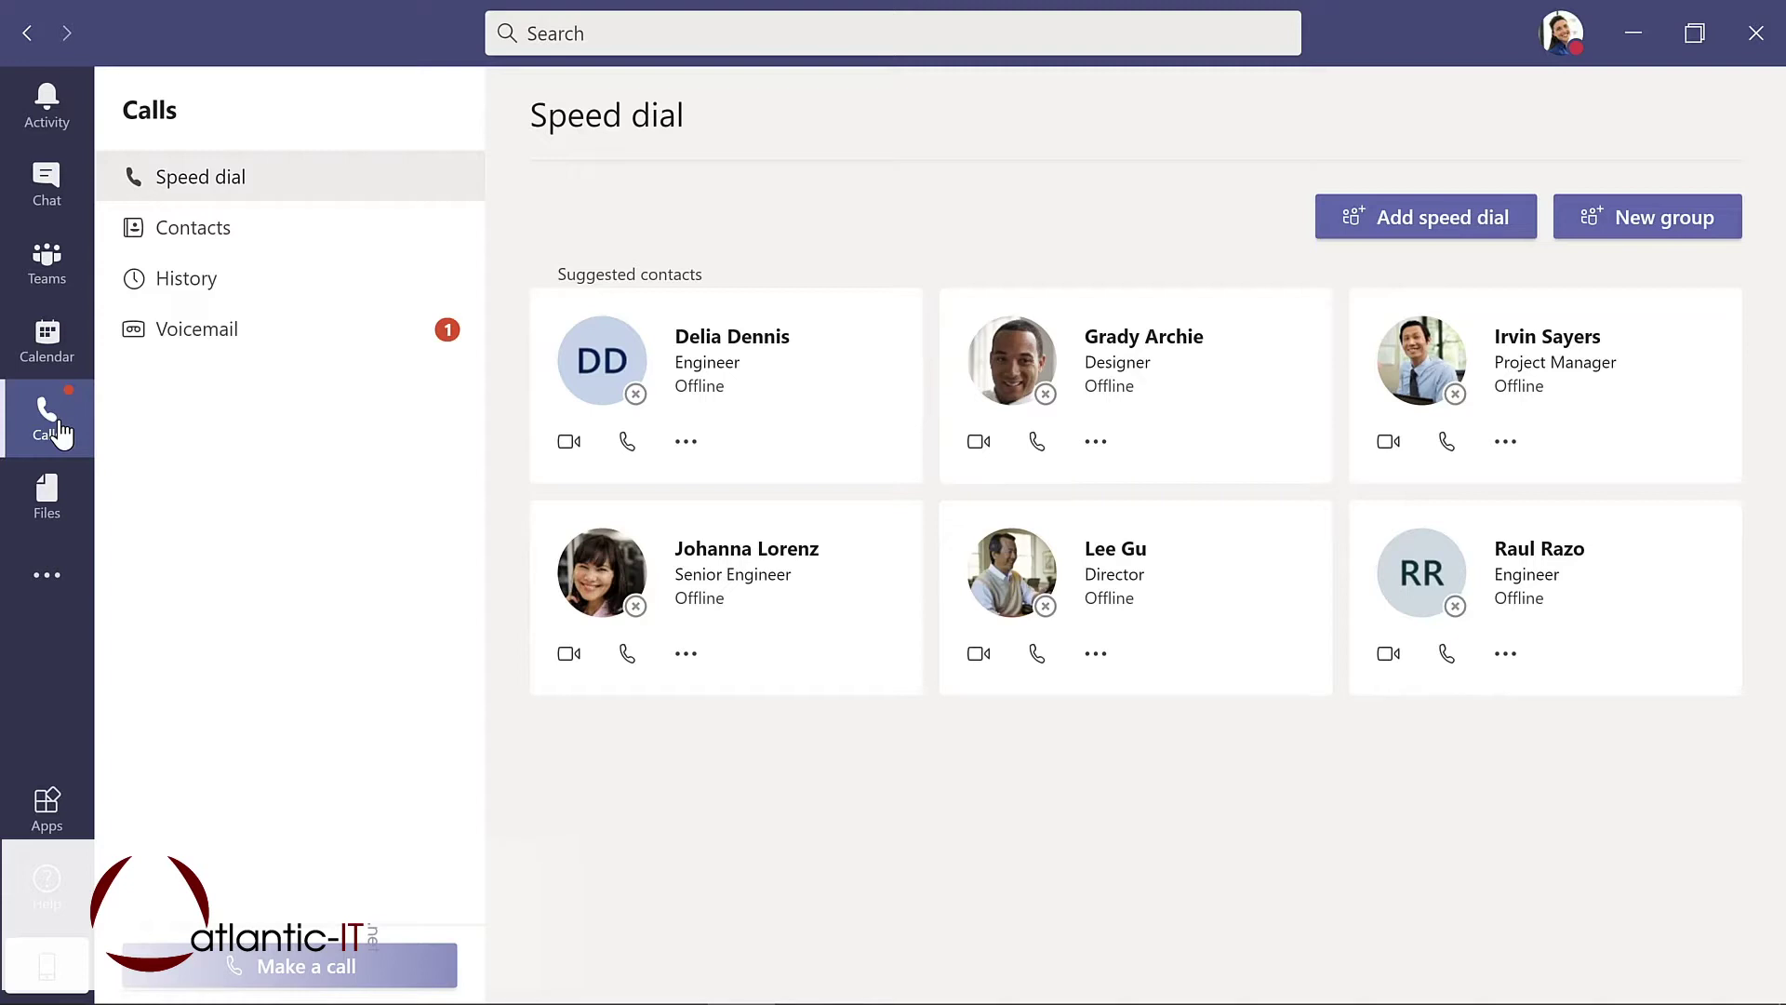
click(67, 508)
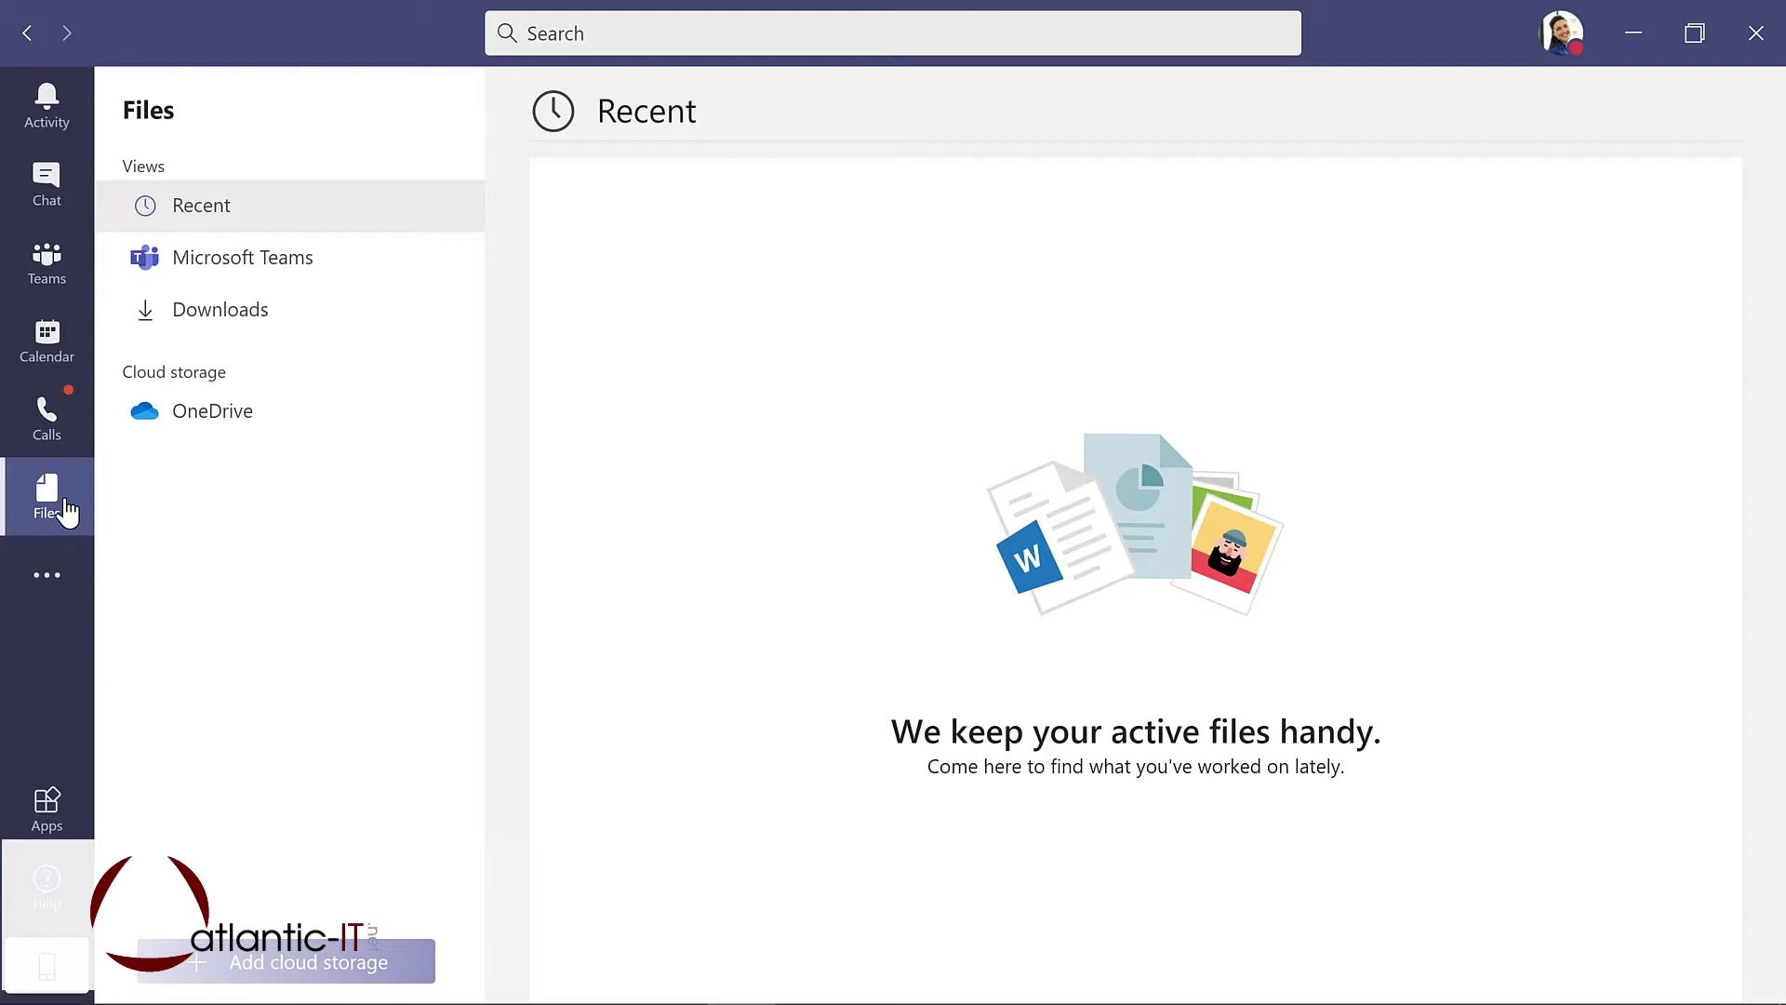
click(48, 808)
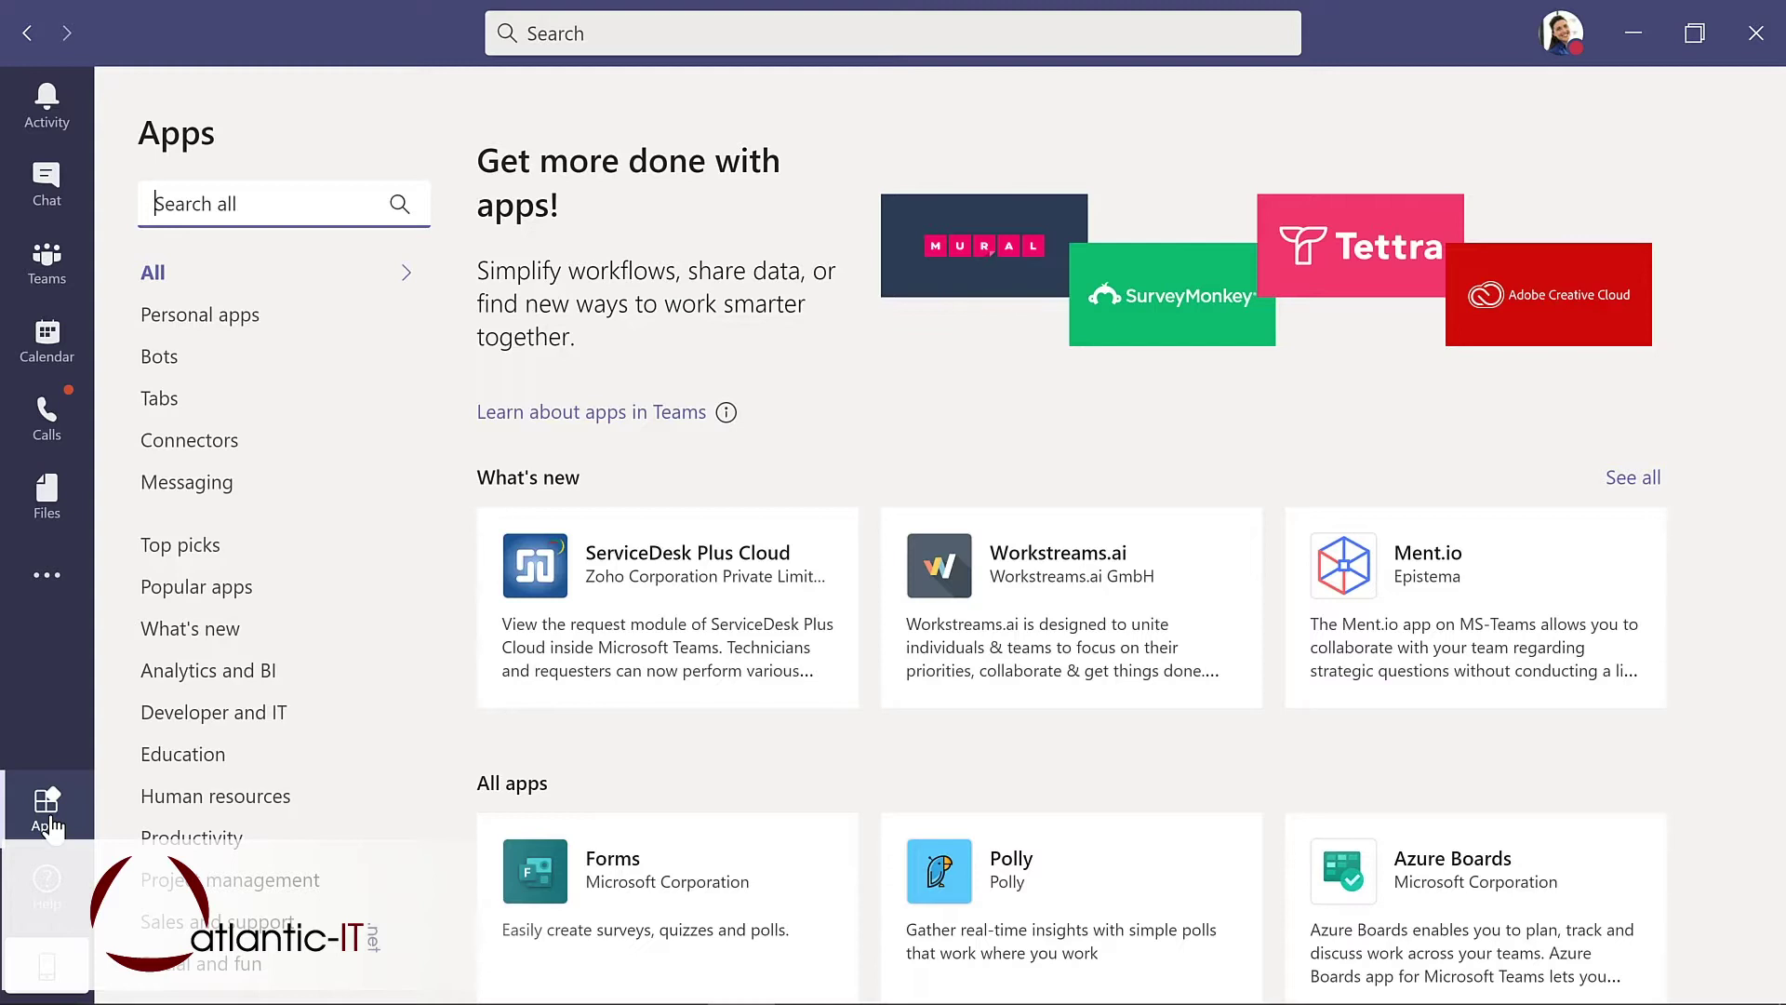
click(49, 809)
click(1560, 49)
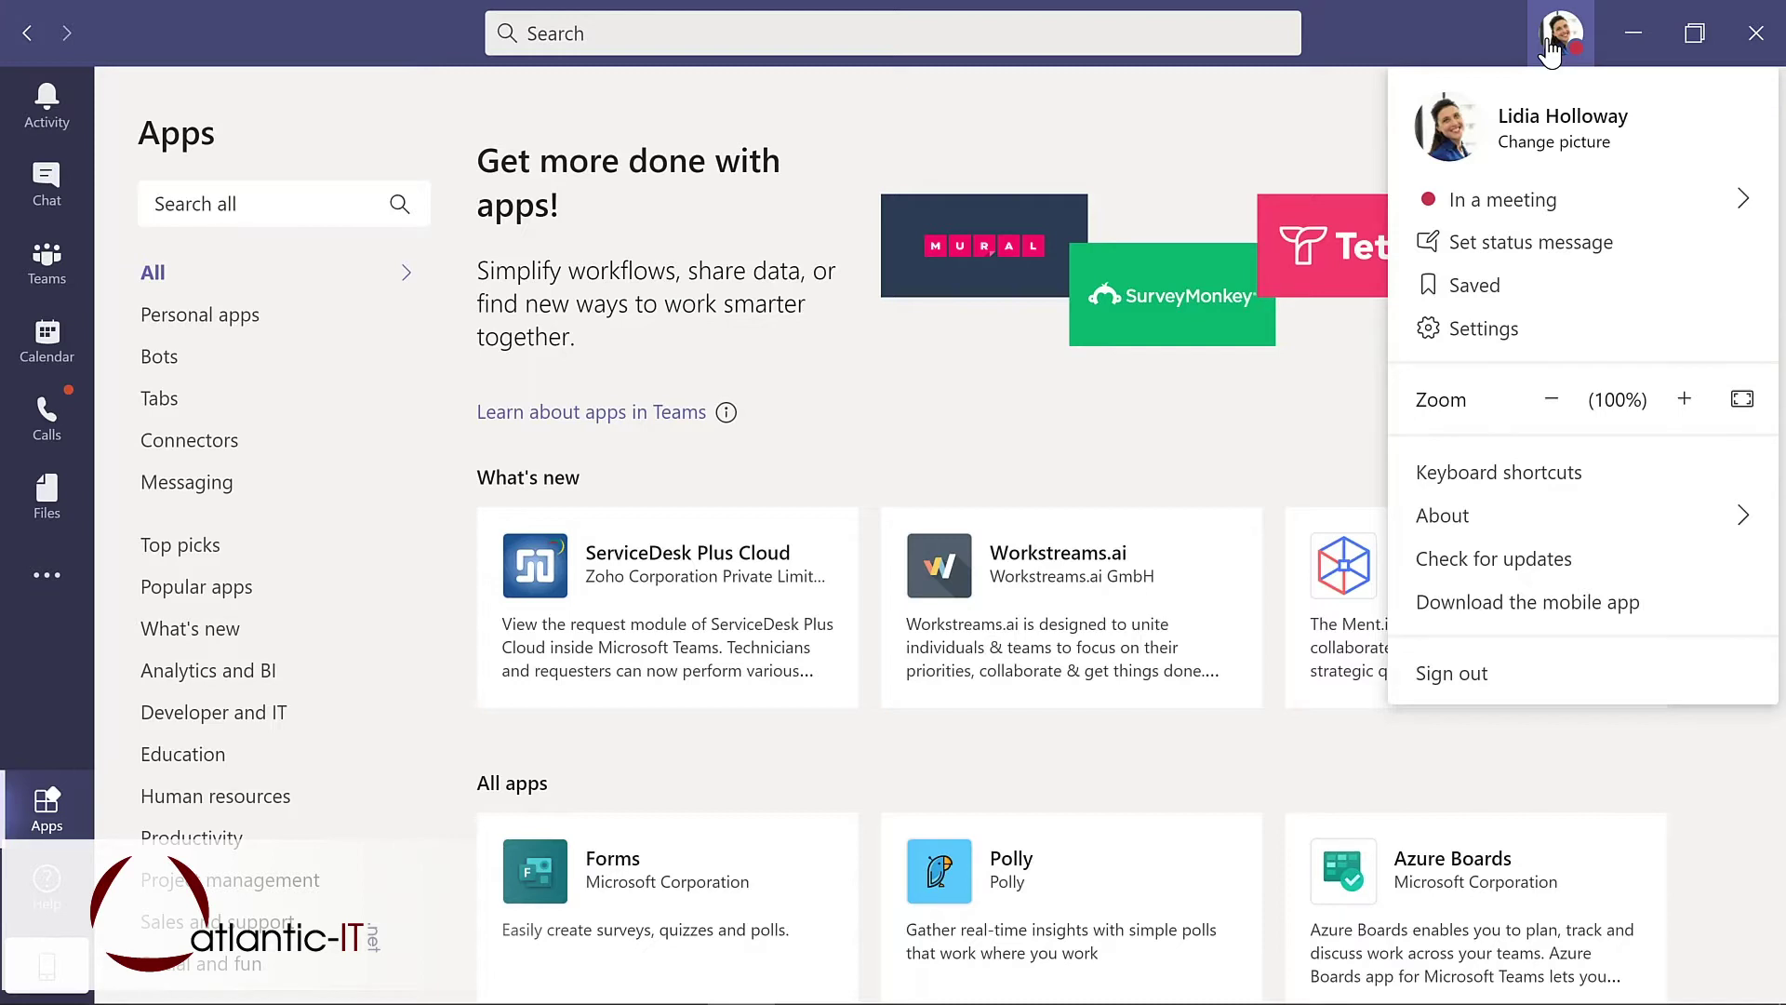
Start creating a new team from scratch and make it private
click(73, 267)
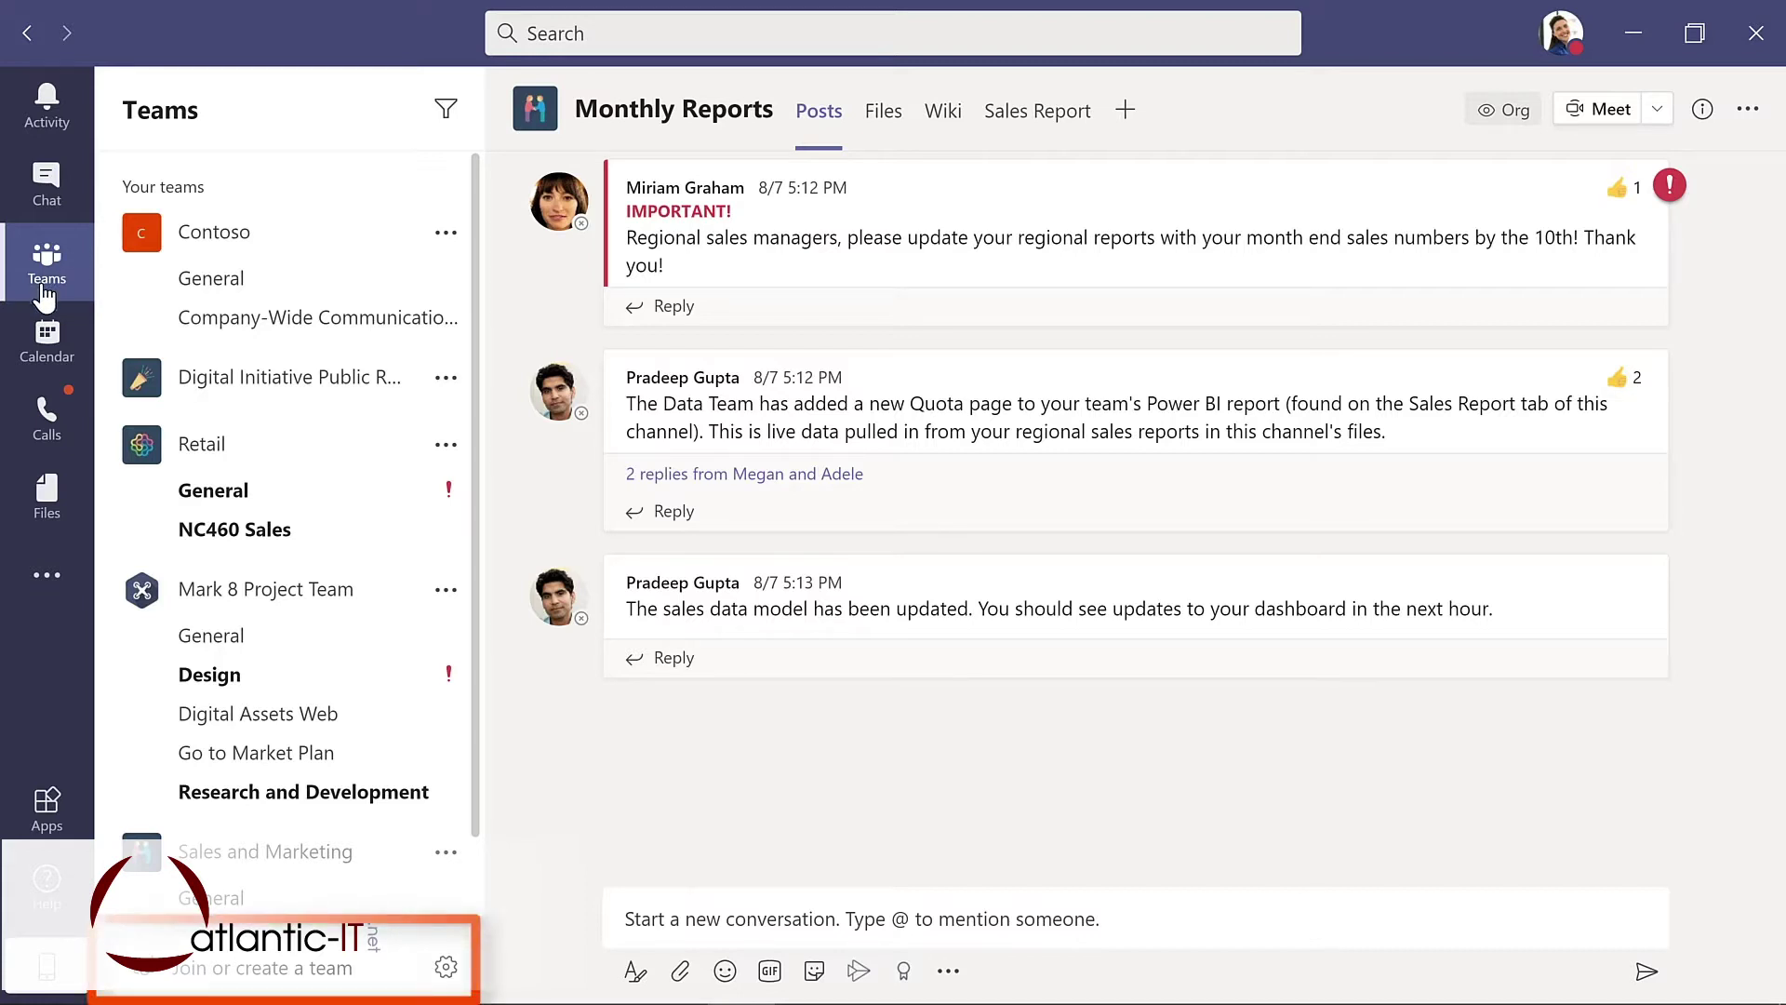
click(260, 972)
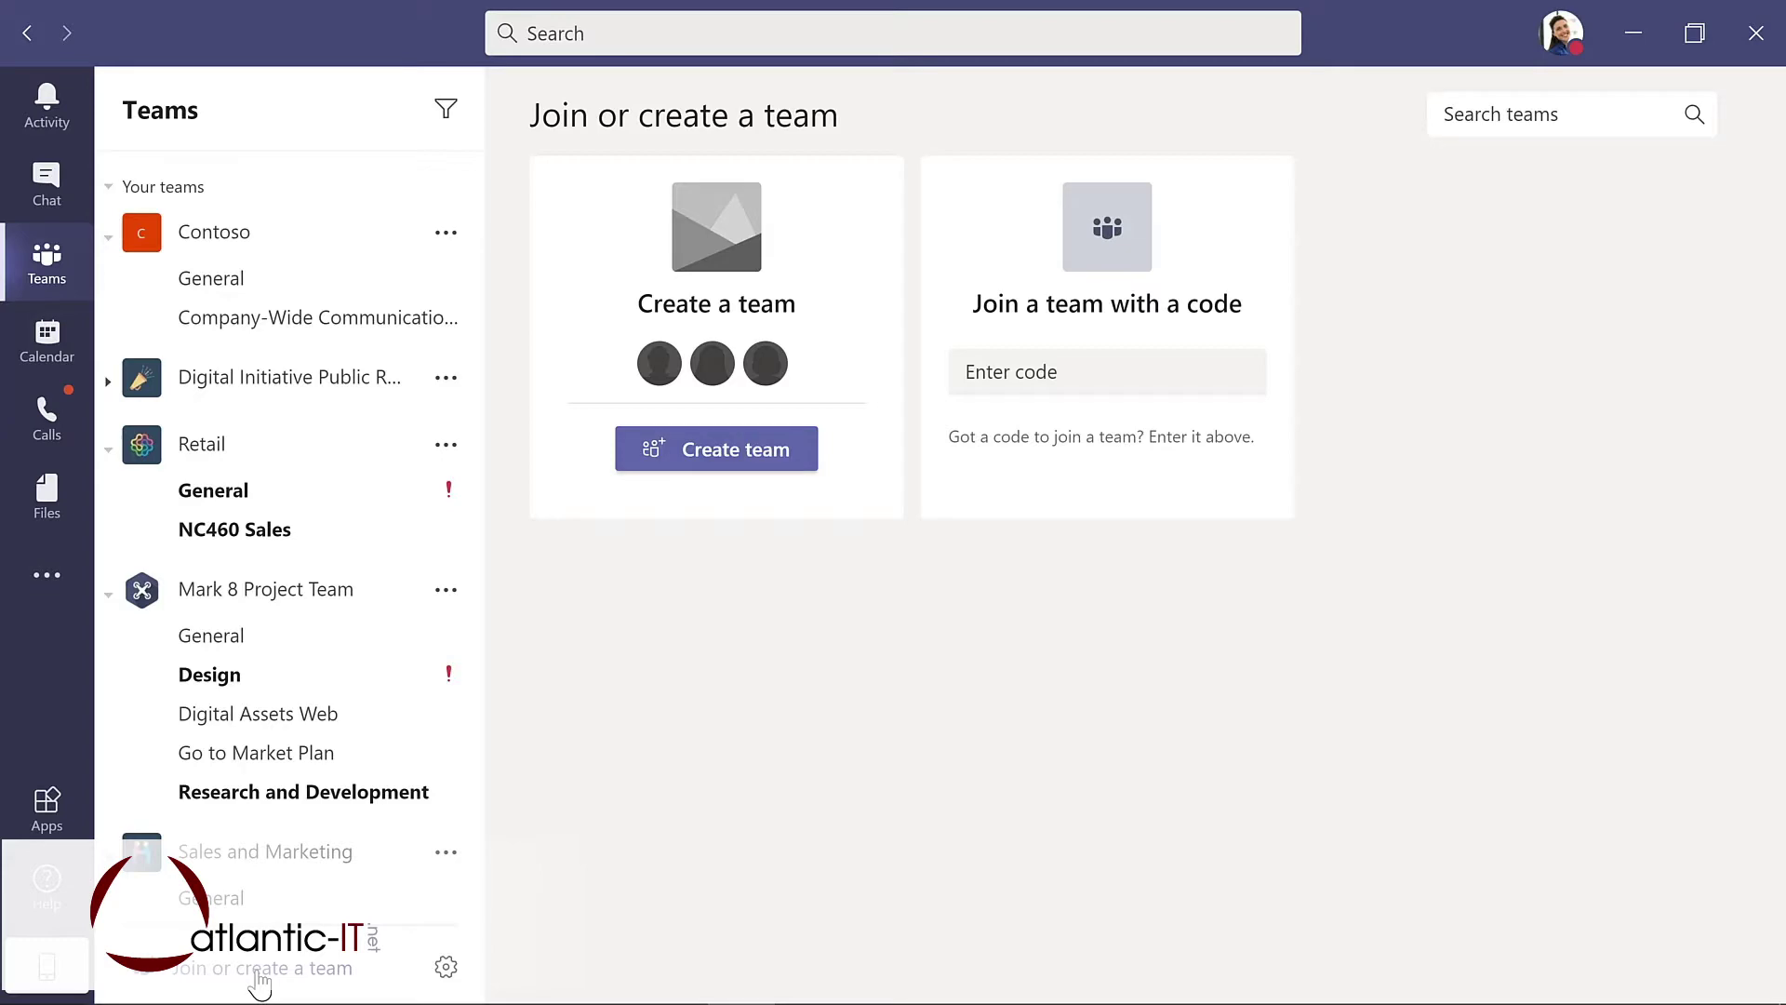
click(727, 449)
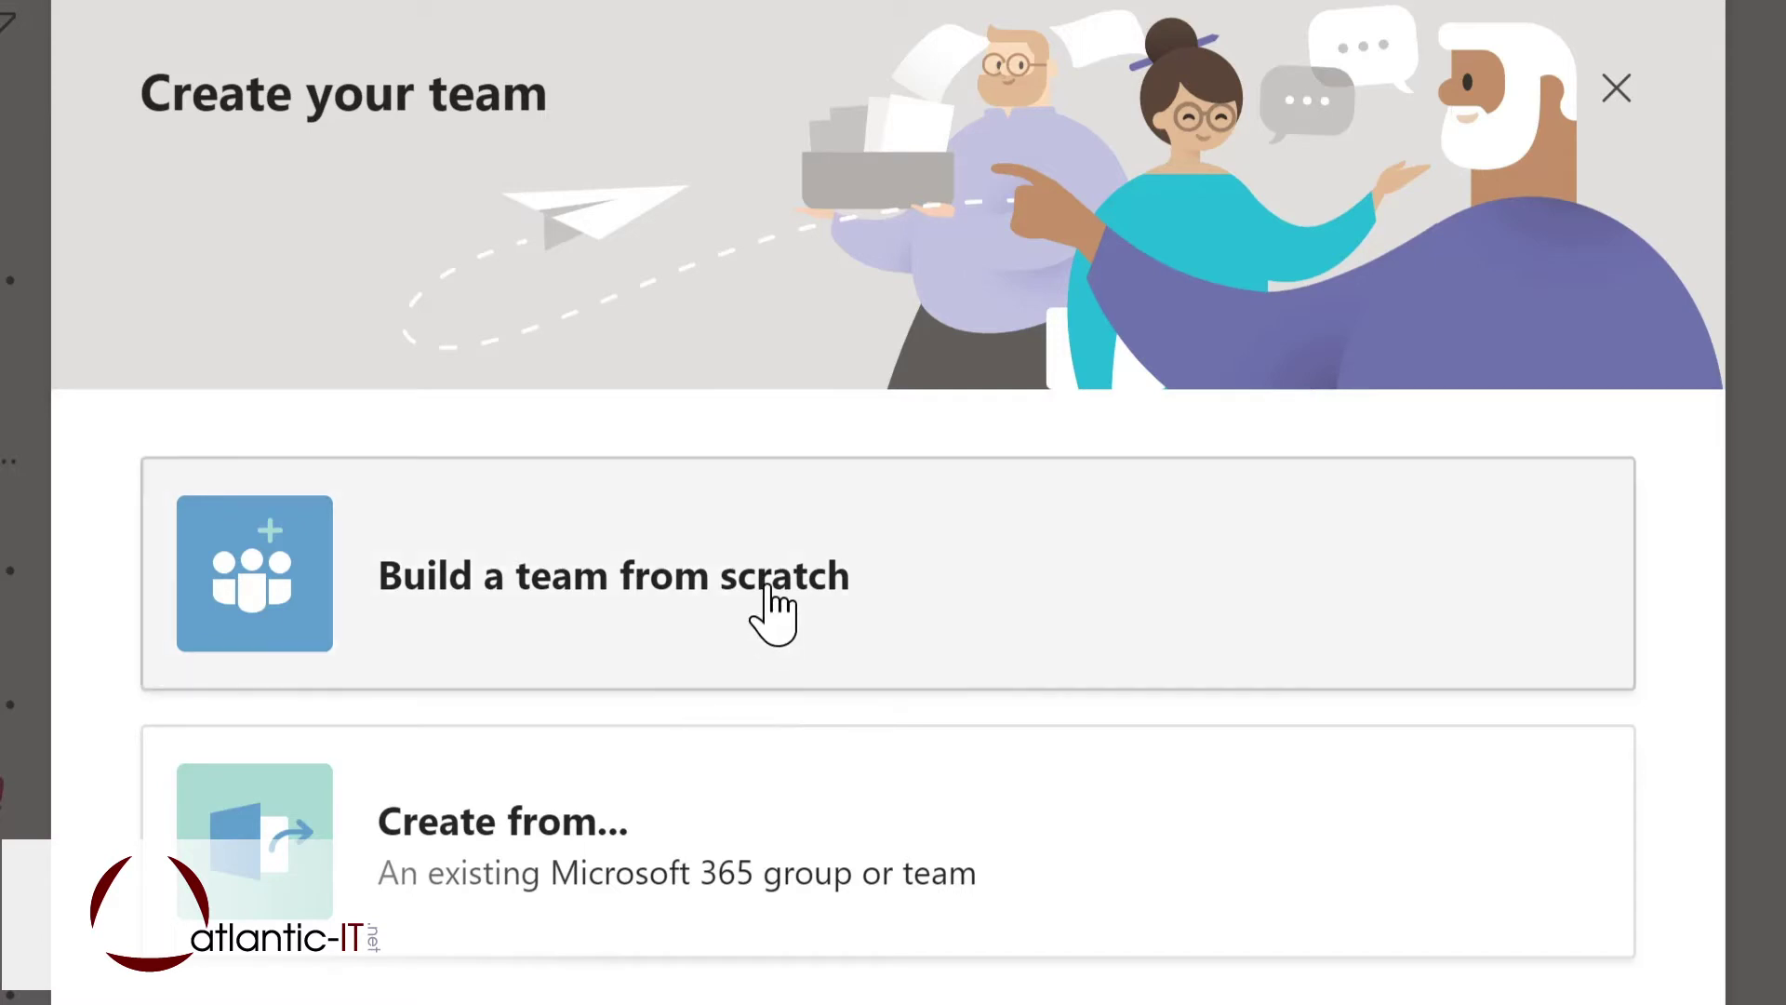
click(769, 614)
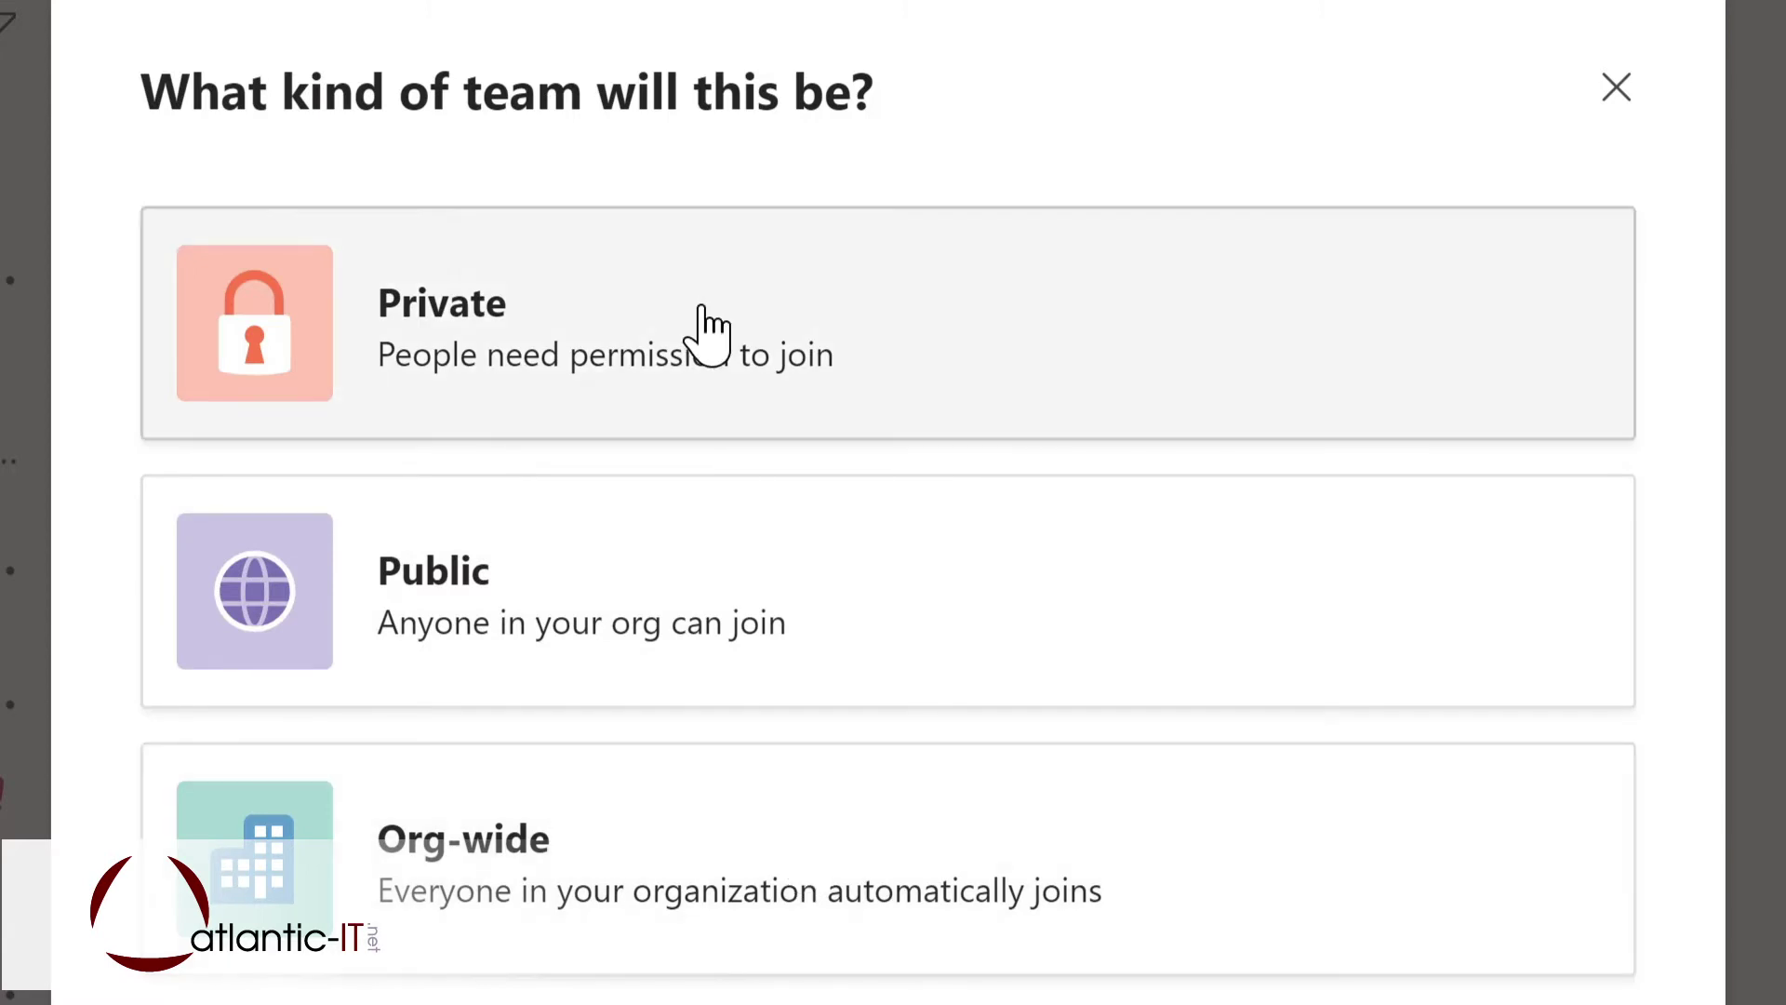
click(707, 330)
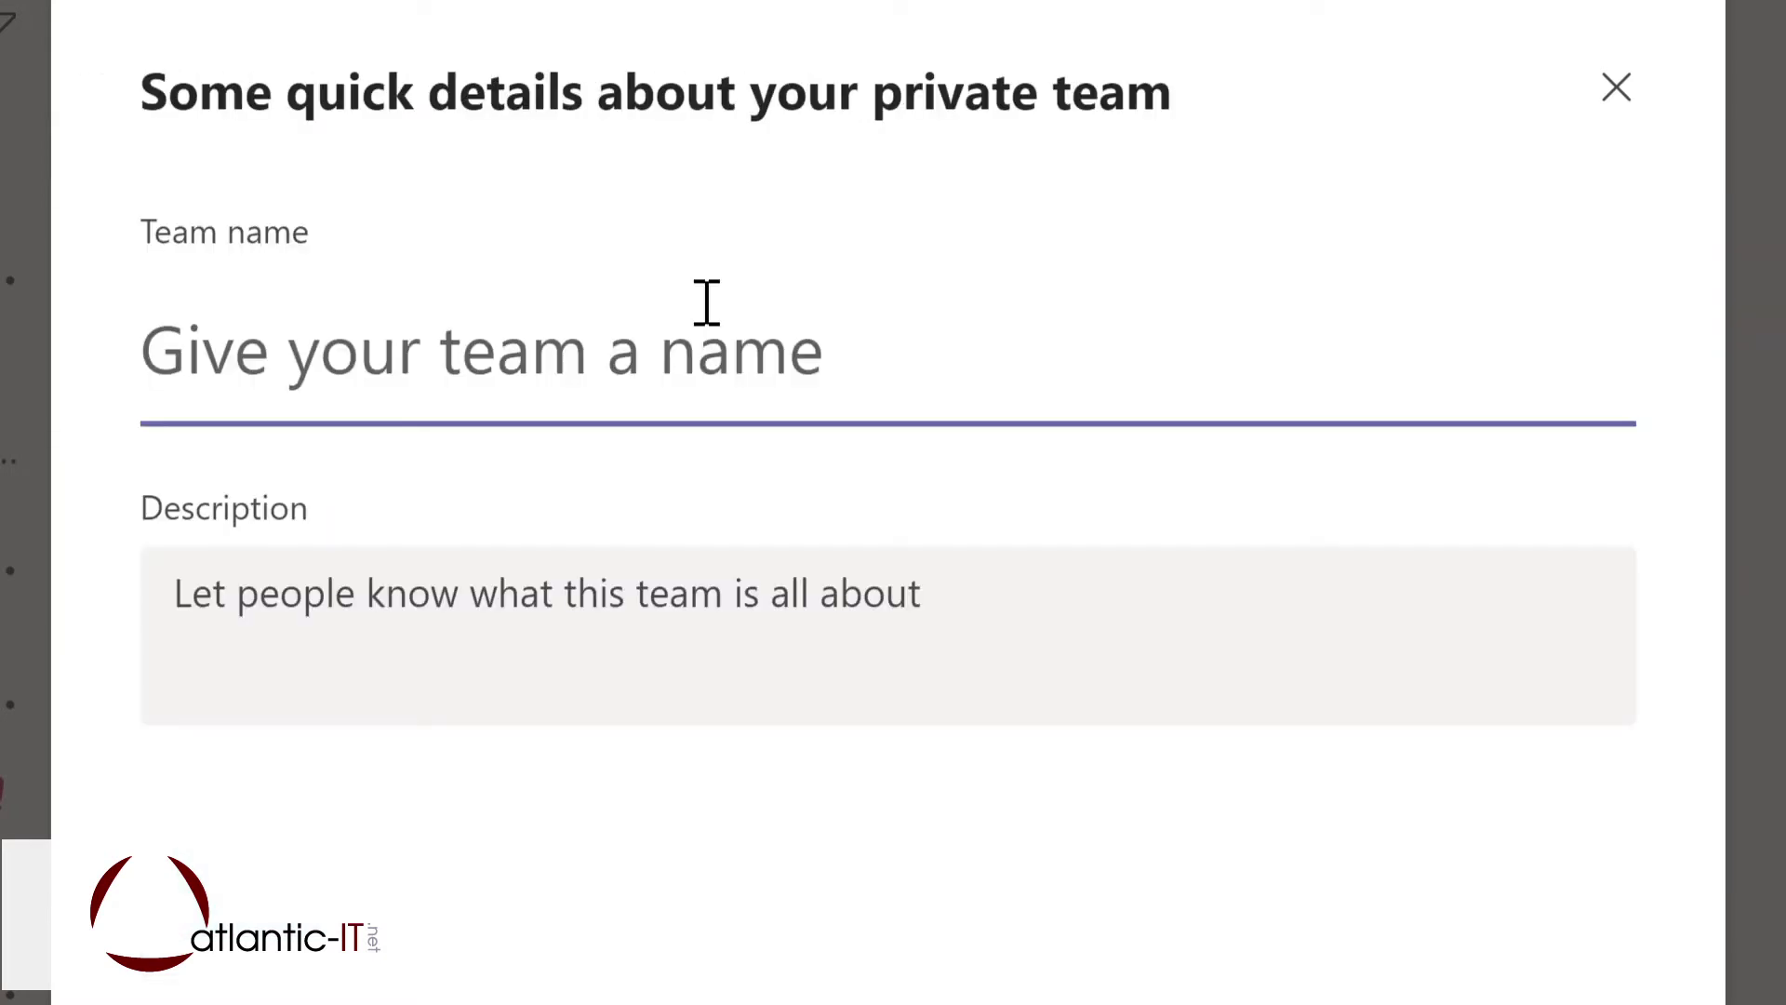
Name the team "Evergreen Project Team" and describe it as "Planning and development of Contoso learning management system"
text(Evergre)
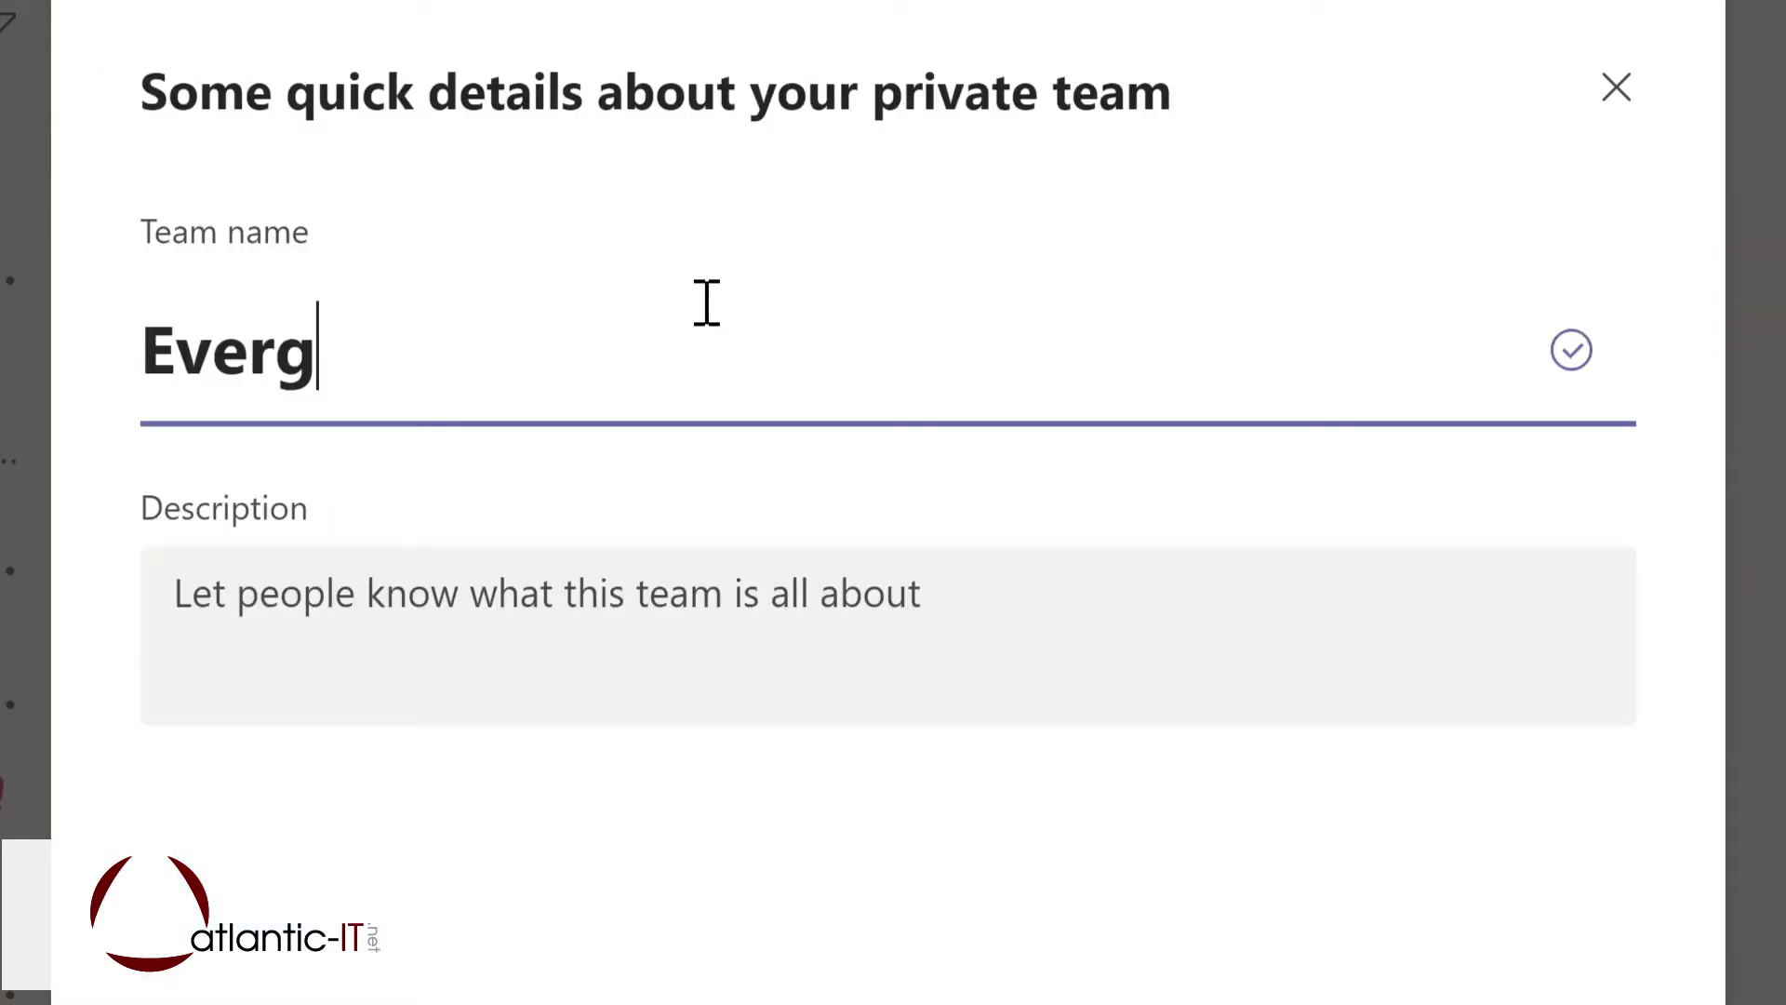
text(en Project Team)
key(Tab)
text(Planning and development of Contoso learning management system)
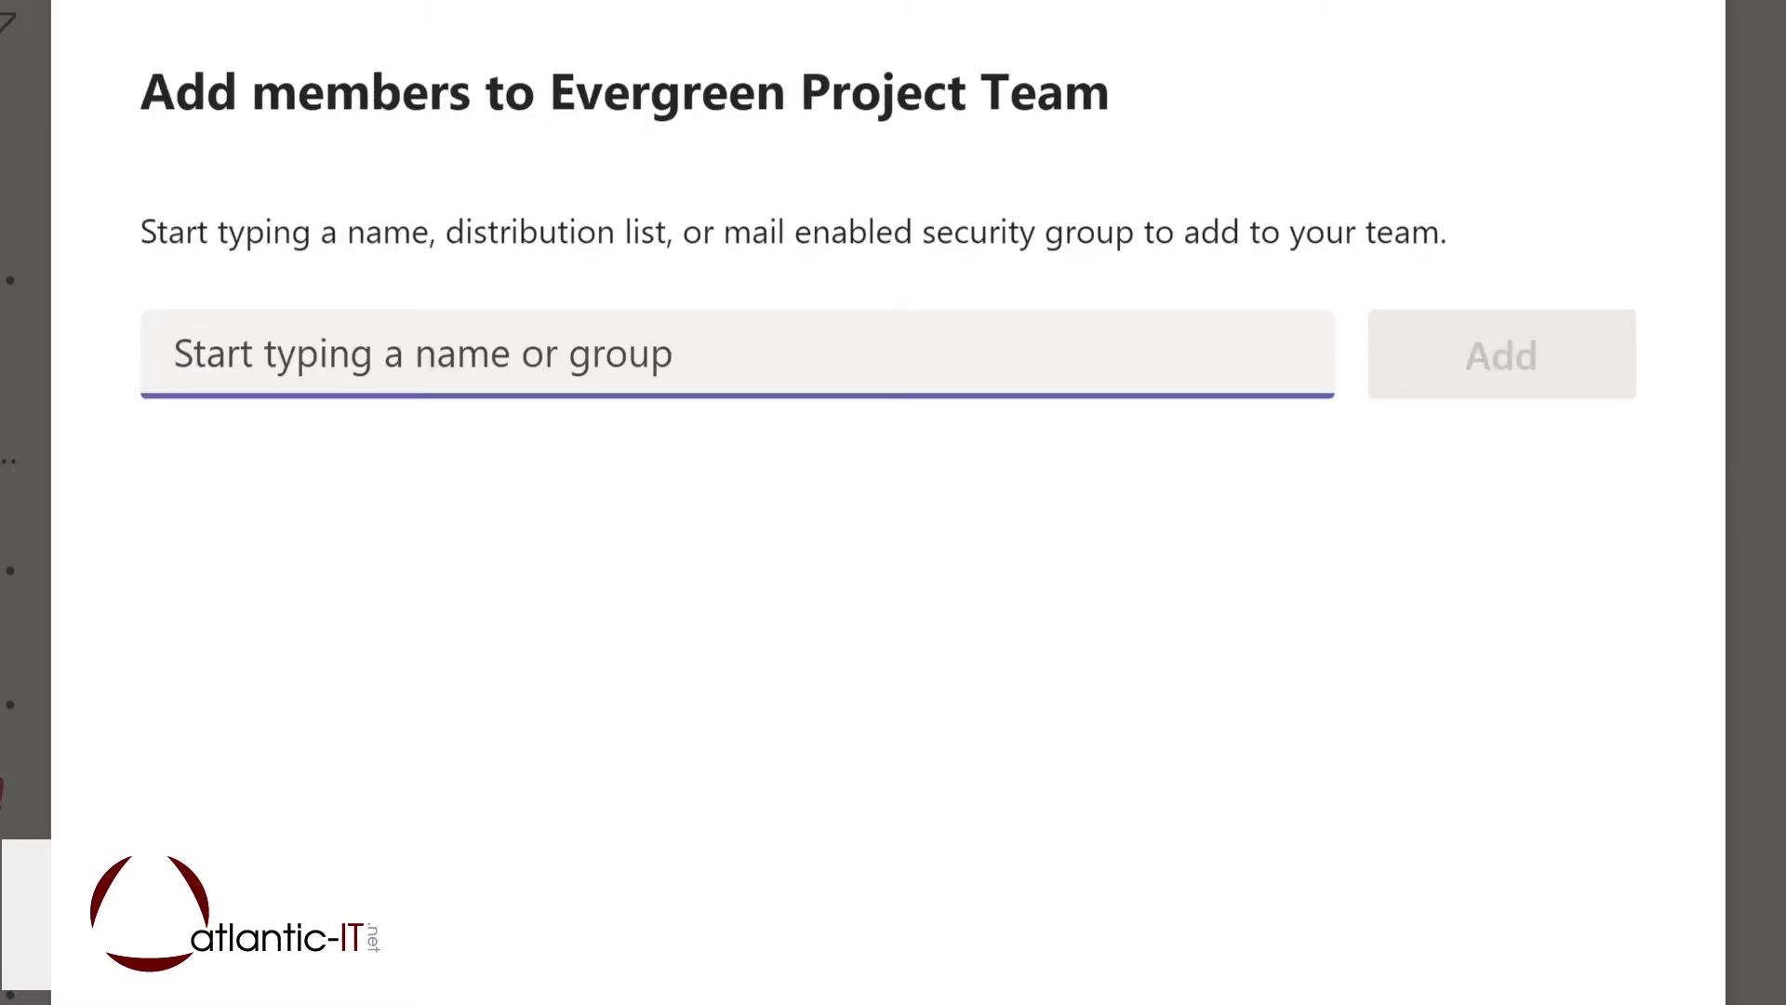
Add the planner, project manager, IT admin and HR manager as members of the Evergreen Project Team and finish its setup
text(Lynn)
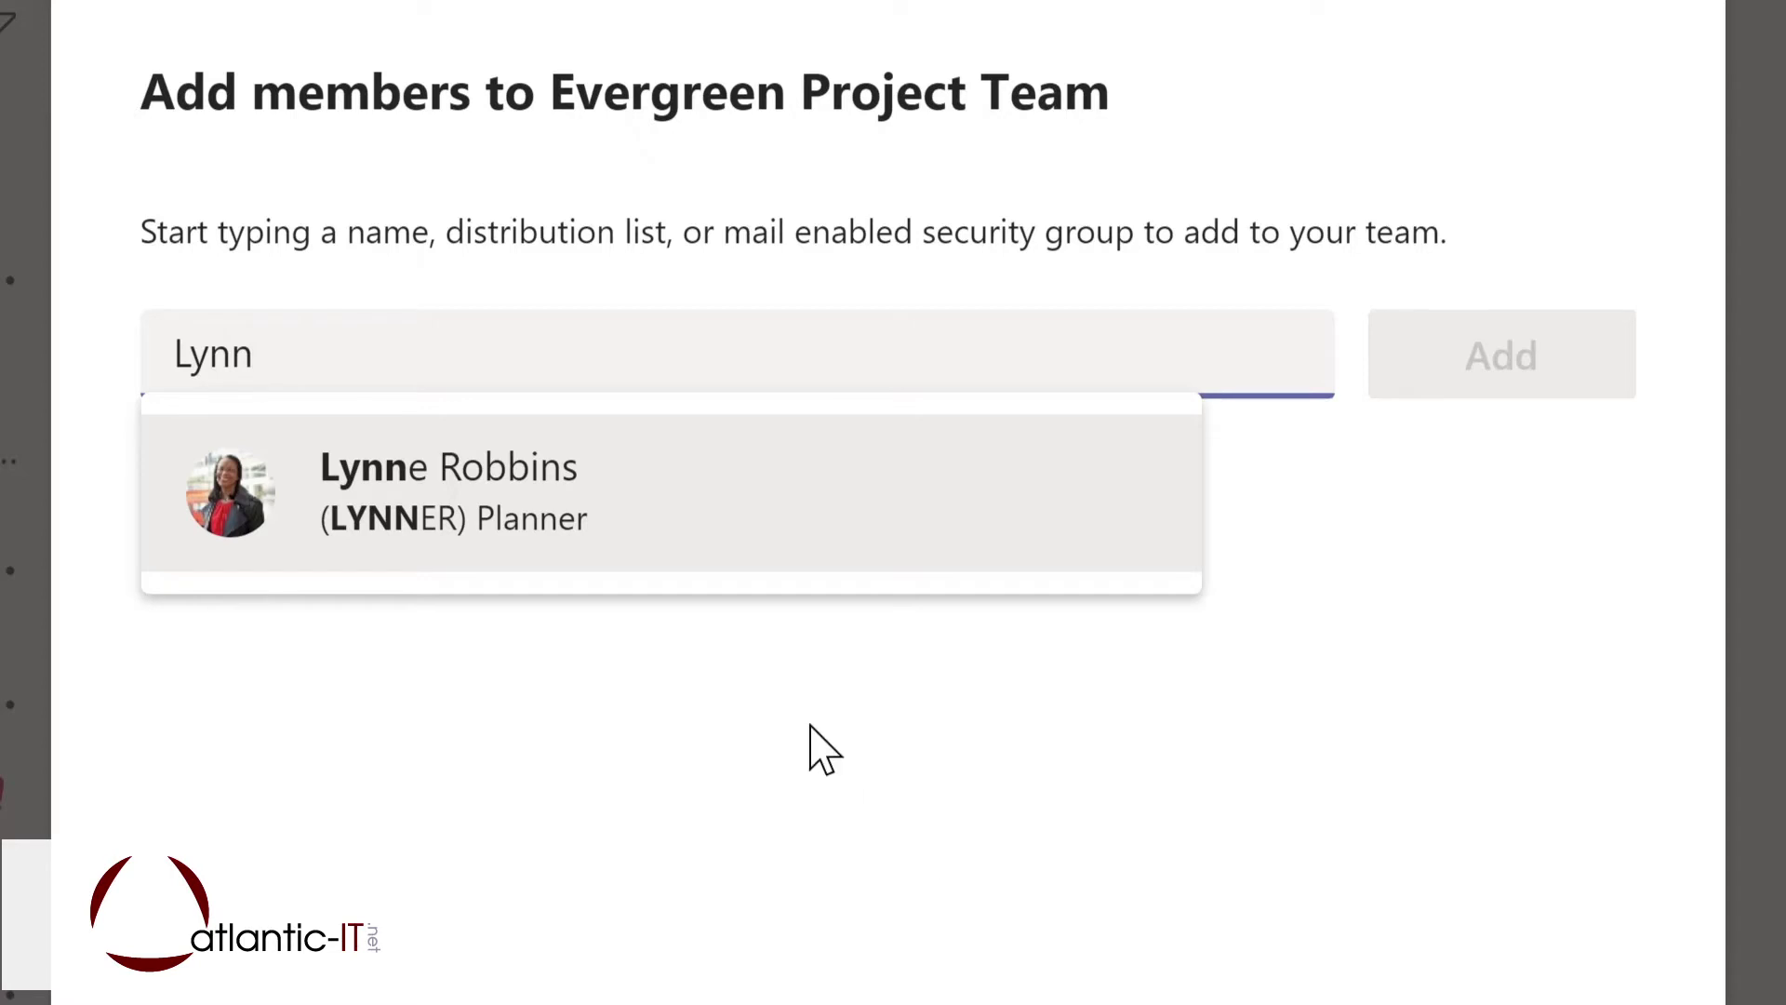
click(530, 525)
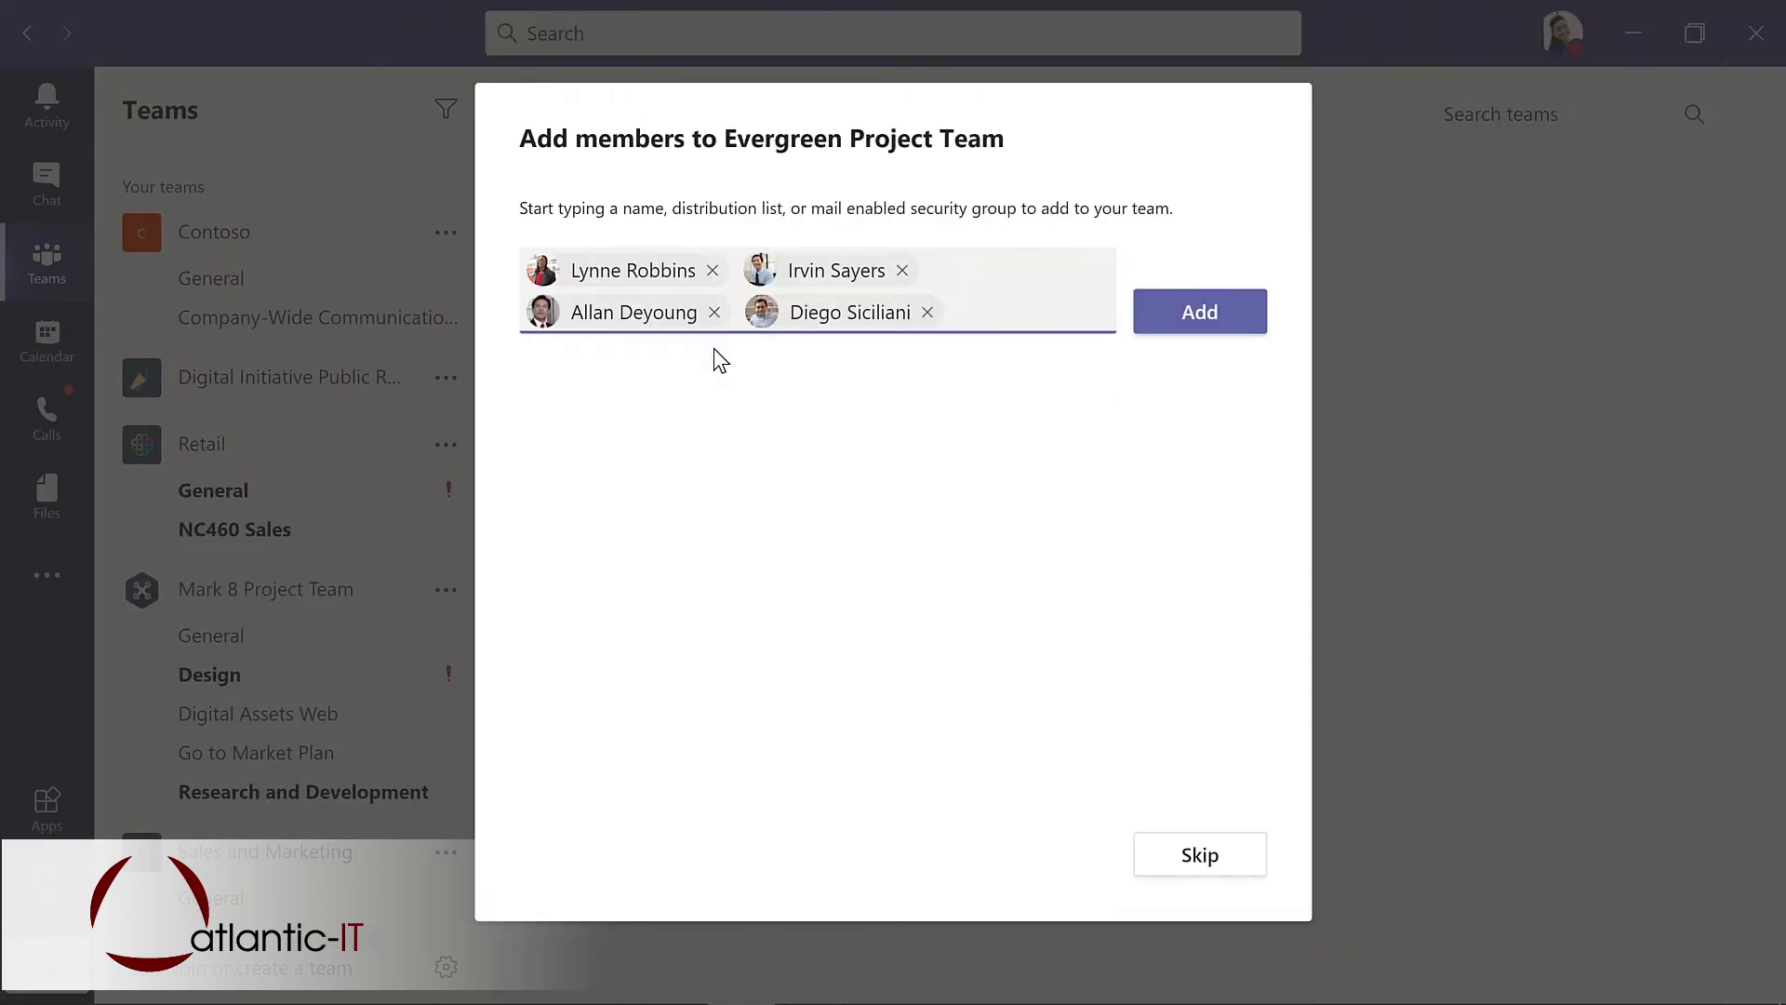
click(1202, 325)
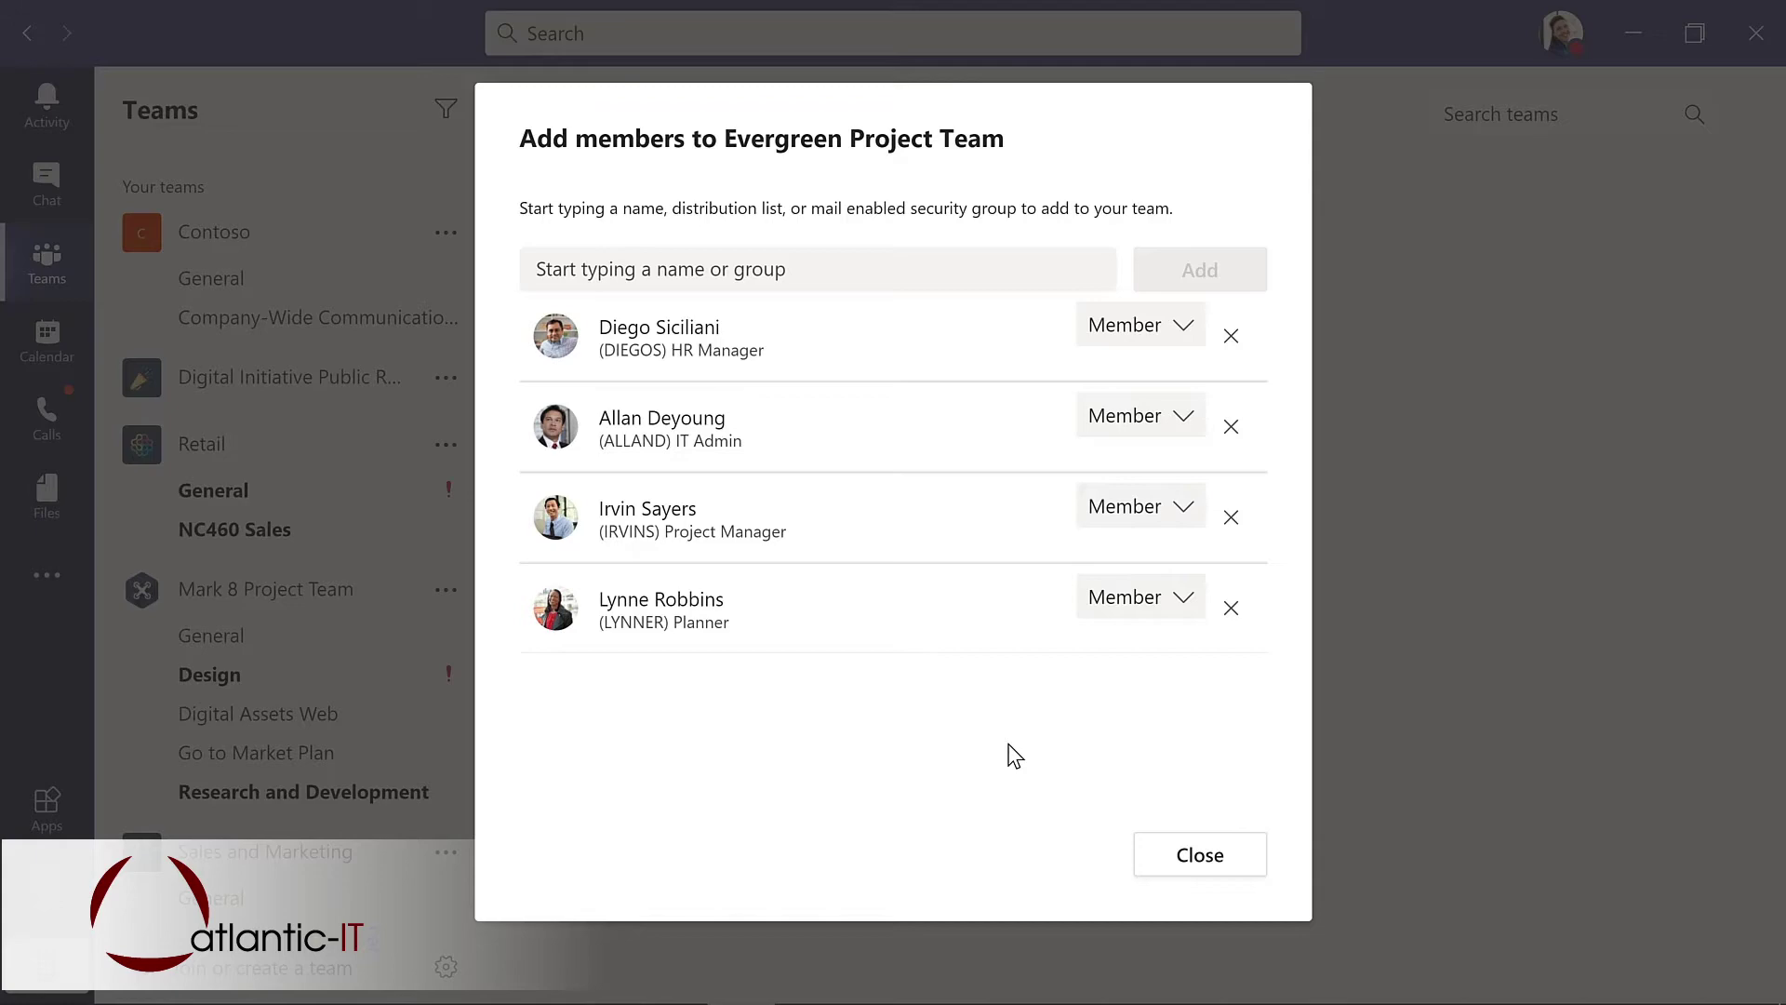
click(1199, 854)
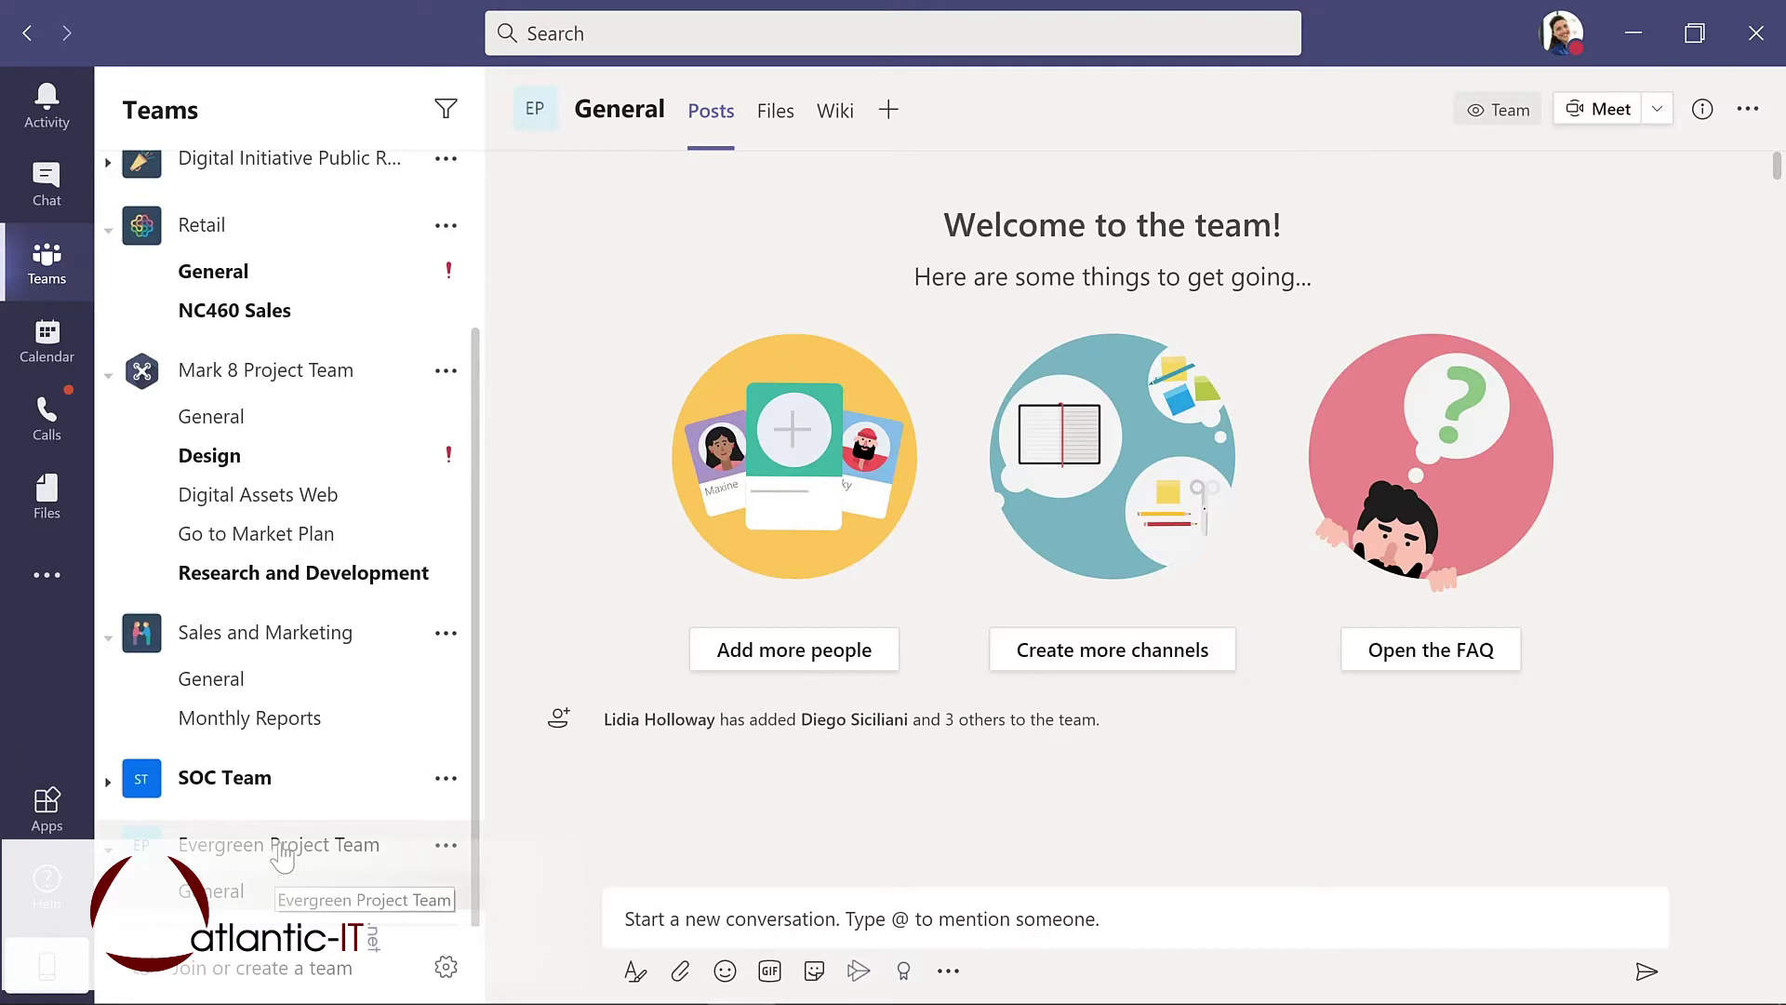
Move the Evergreen Project Team in the team list to between Mark 8 Project Team and Sales and Marketing
drag(279, 868, 280, 471)
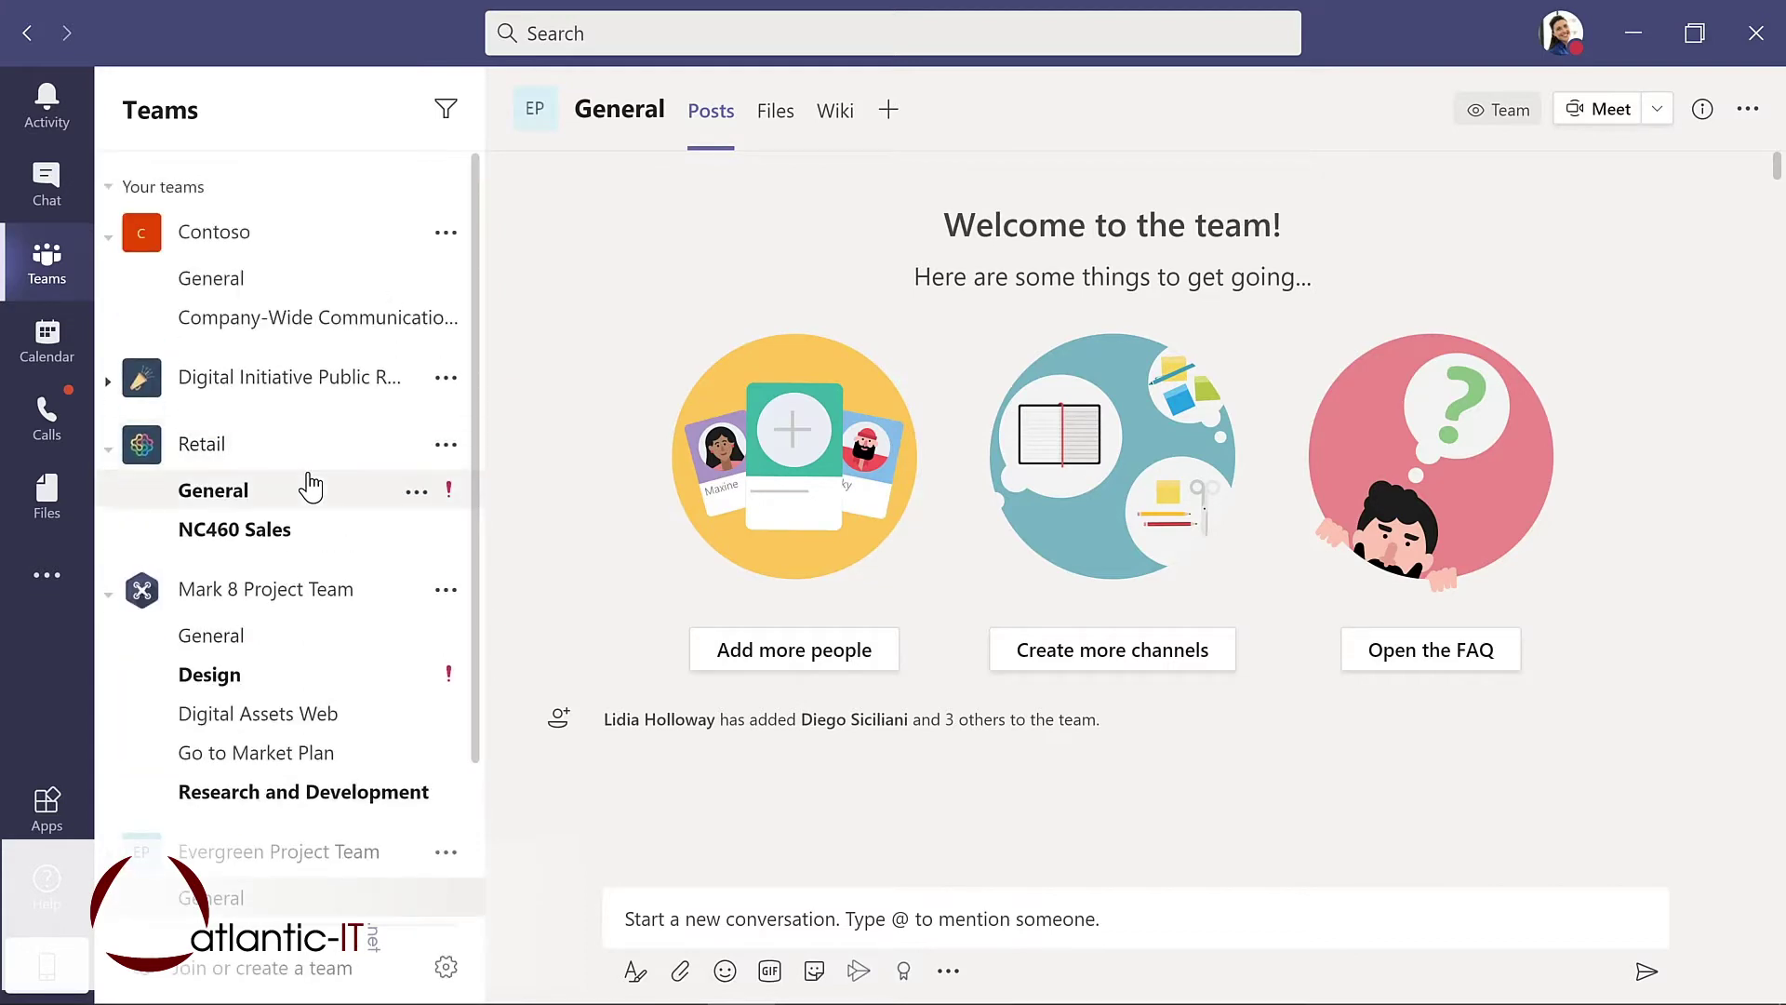
scroll(483, 891, down, 2)
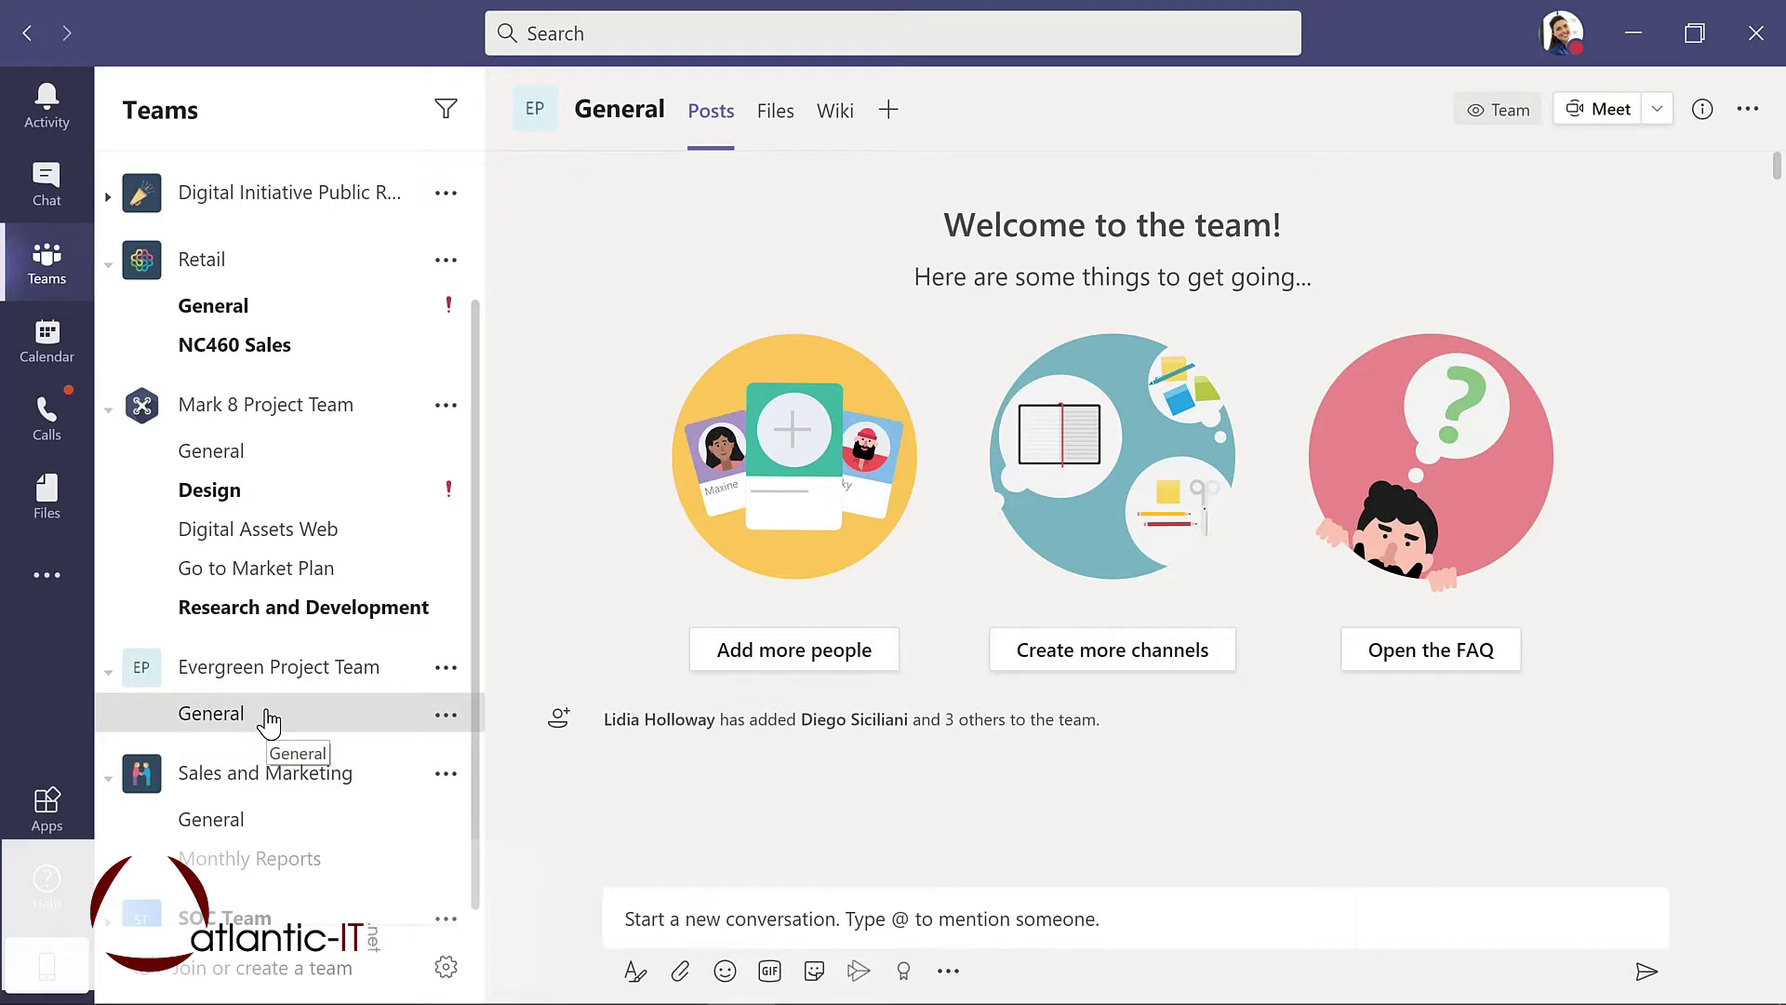
Post "I'm excited to start planning our new LMS!" with a smiley emoji in the Evergreen Project Team's General channel
click(625, 921)
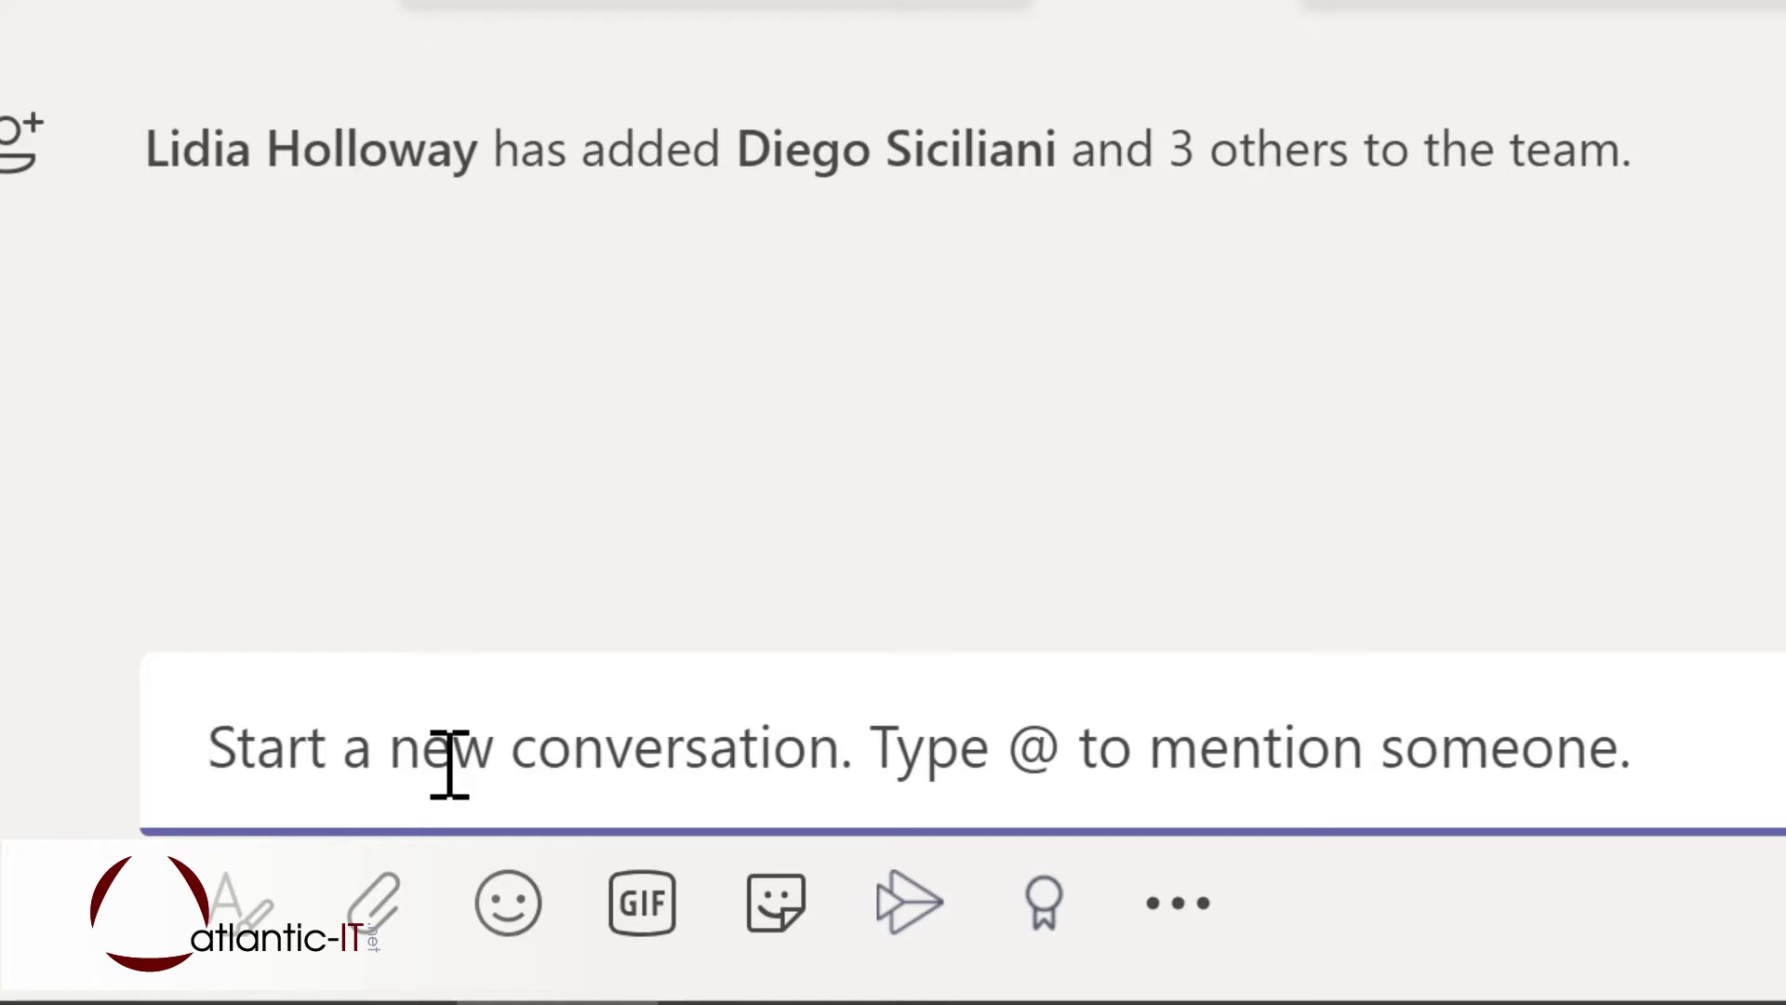
text(I'm)
text(excited to start planning our new LMS!)
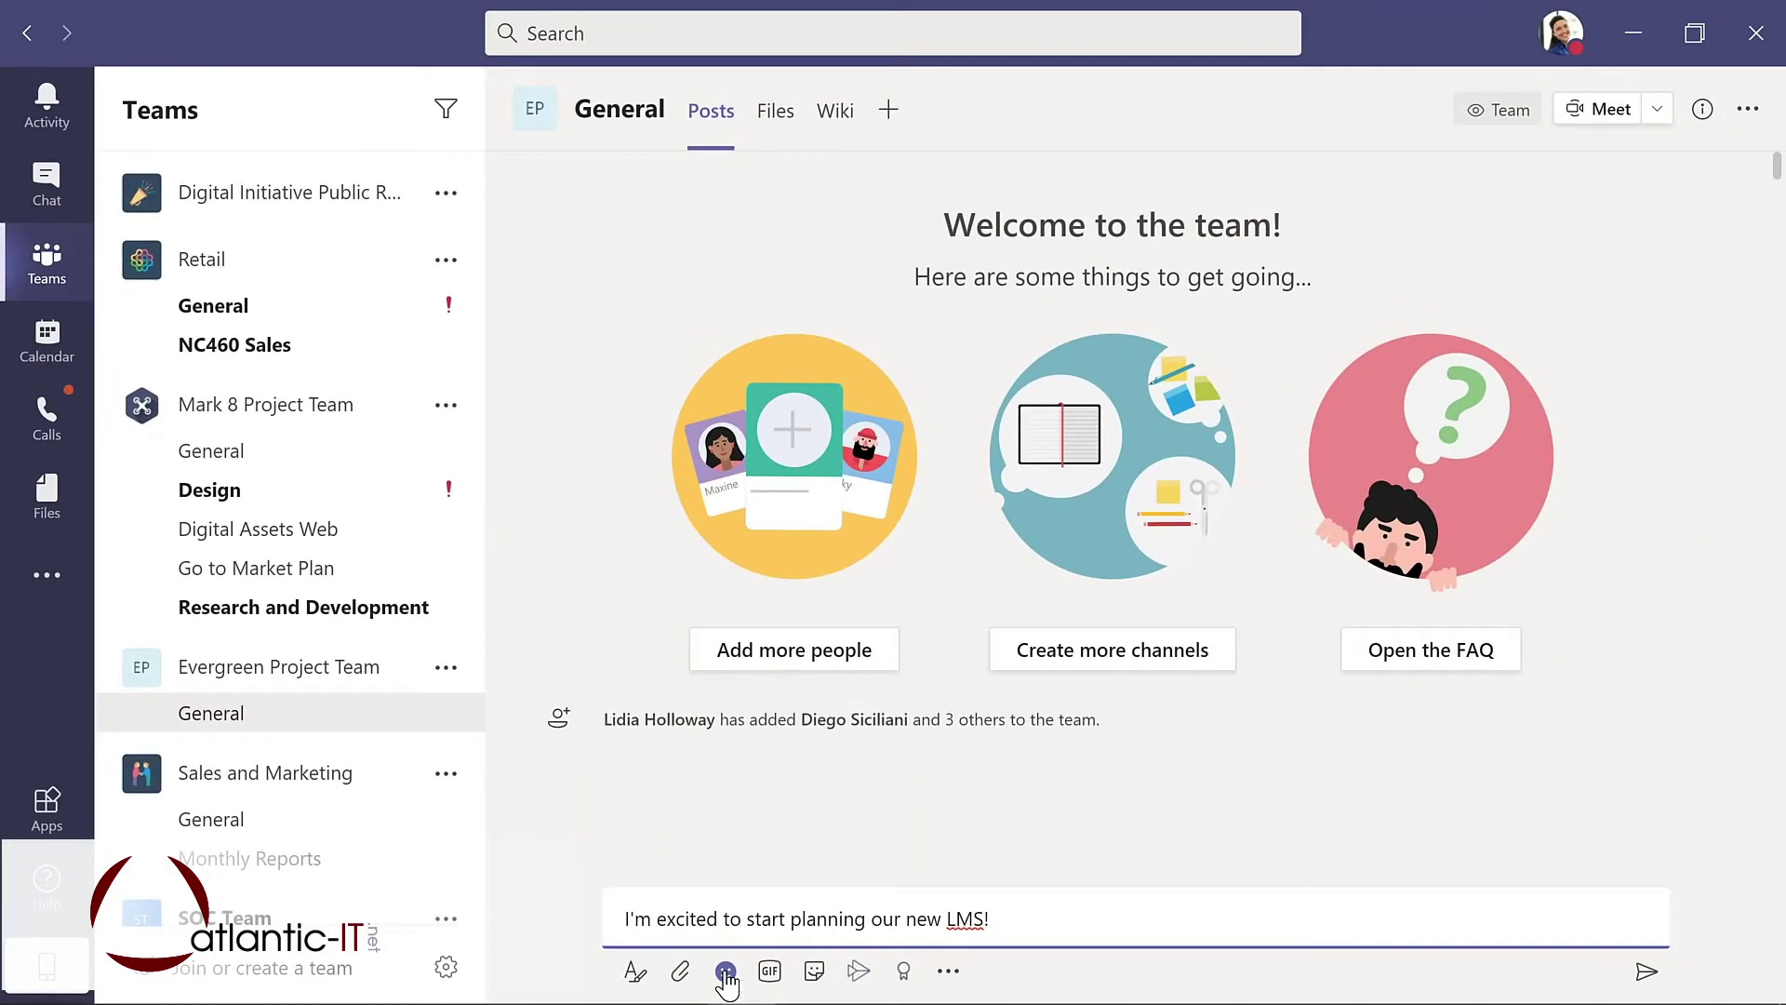
click(725, 972)
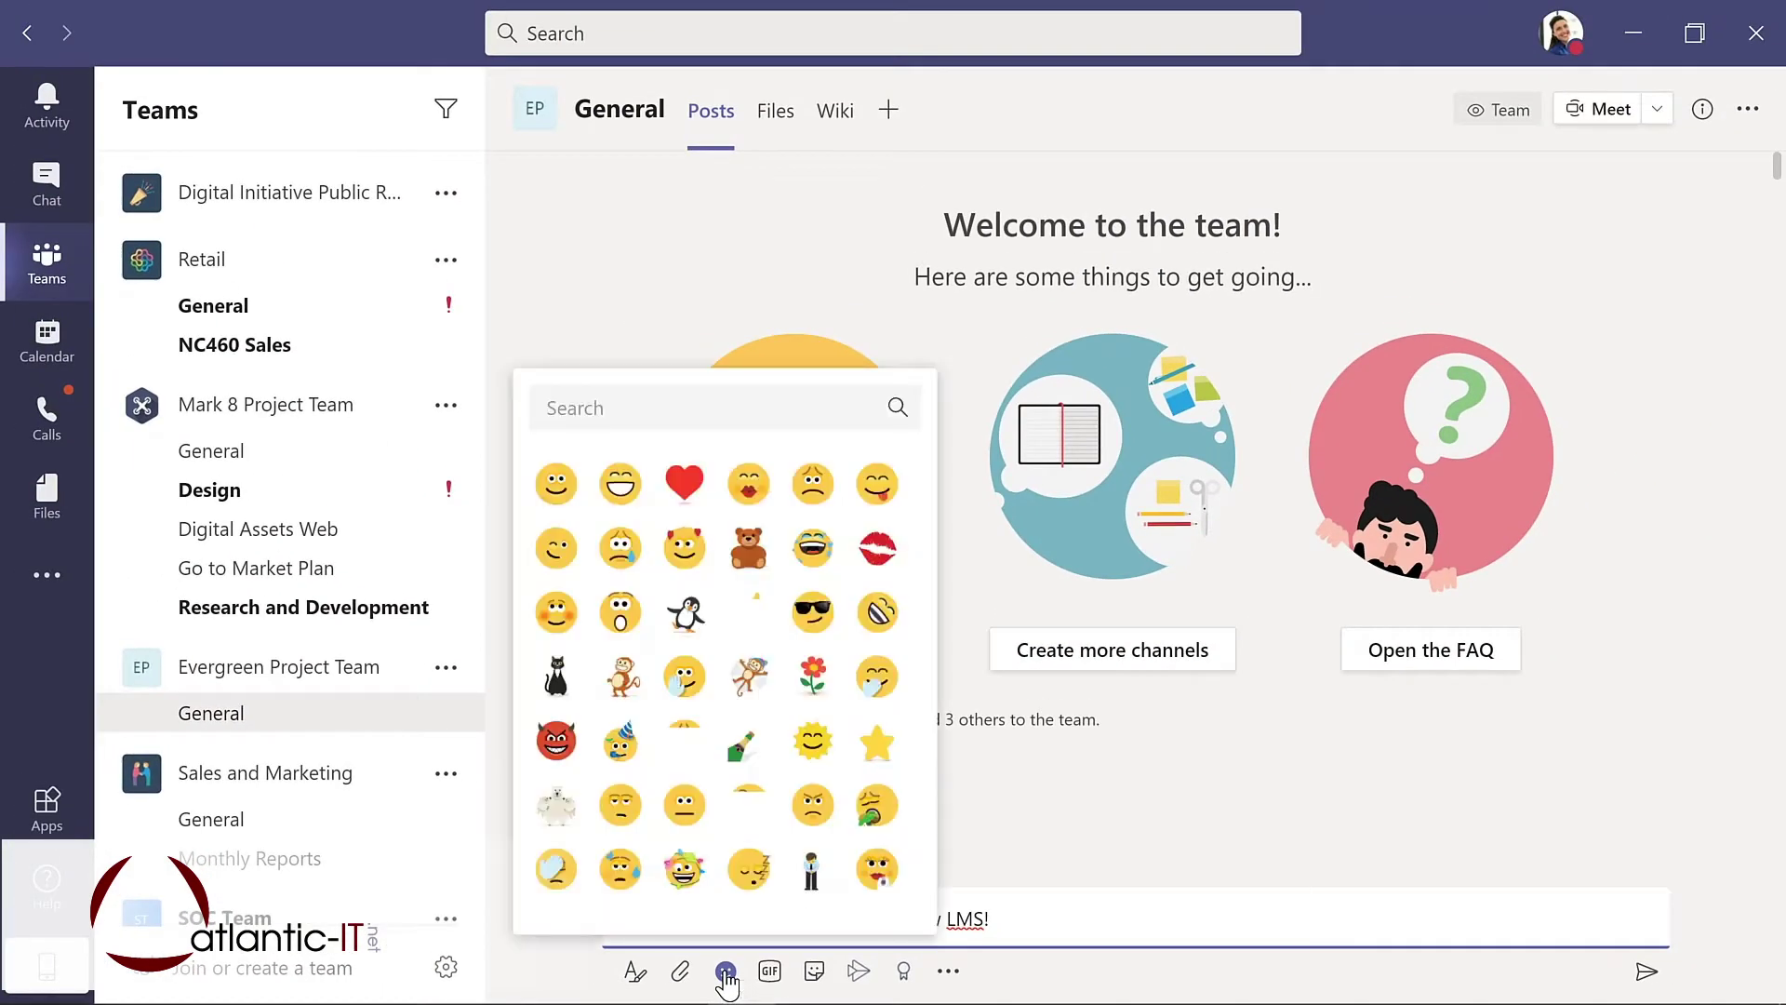
click(550, 484)
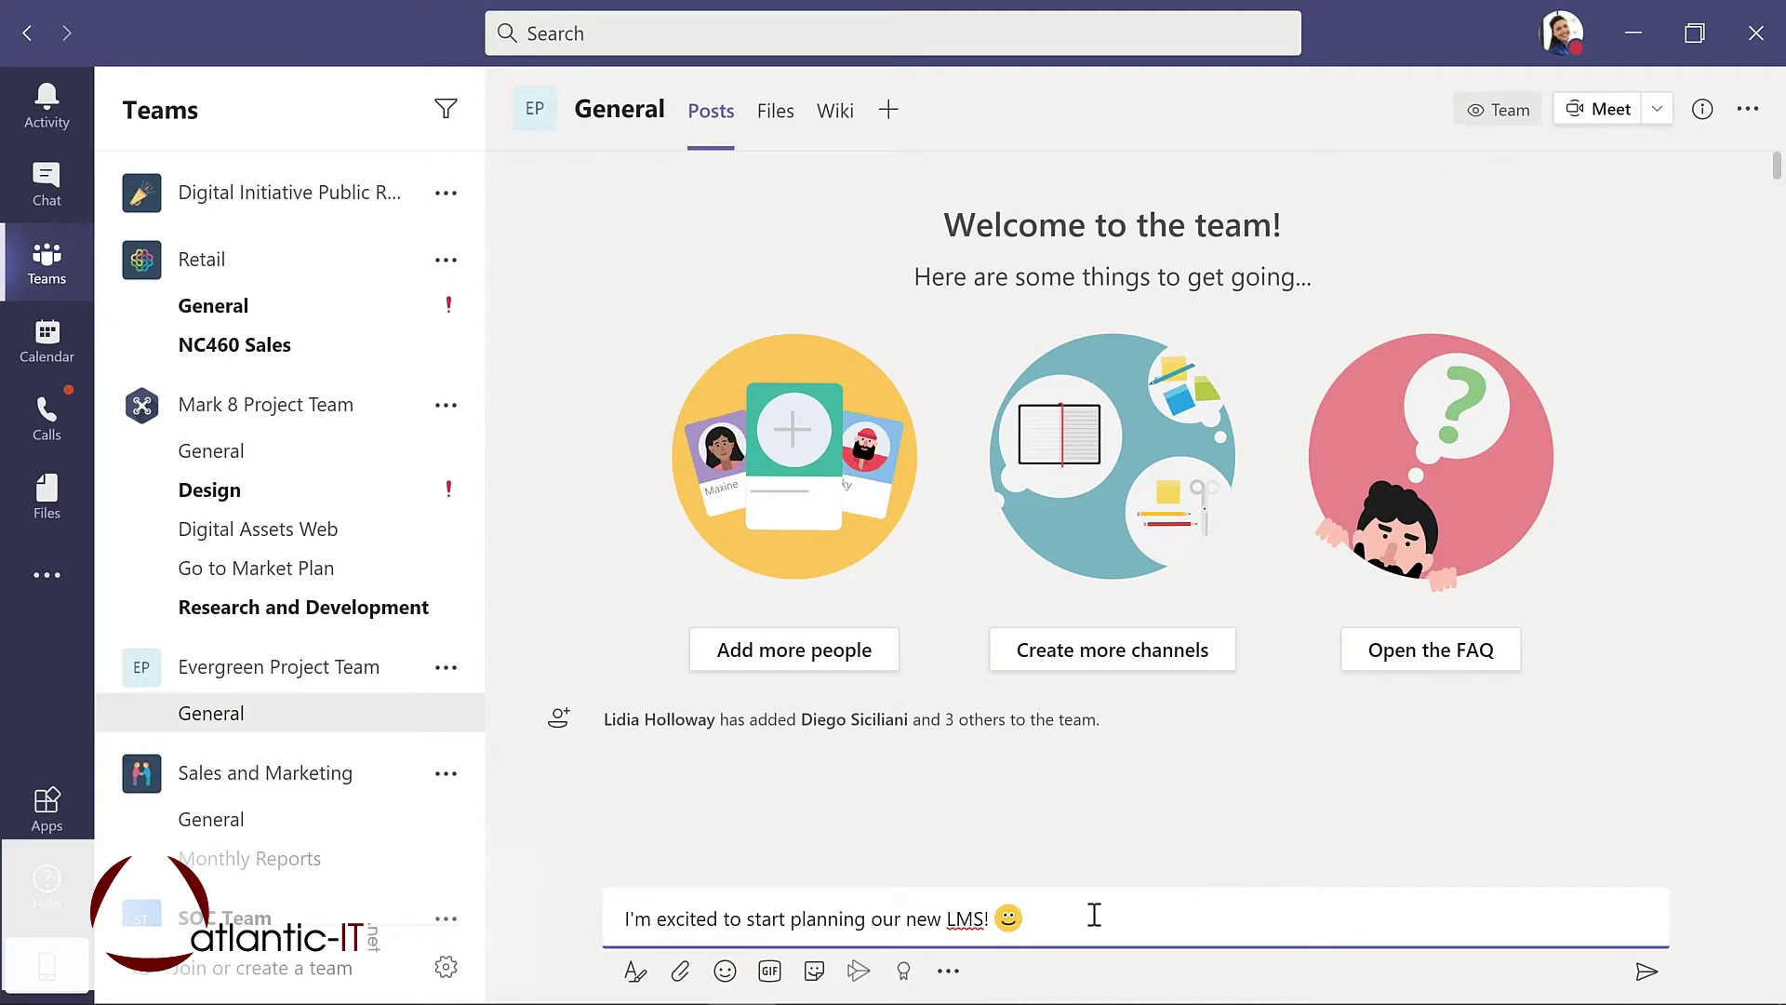
click(1646, 972)
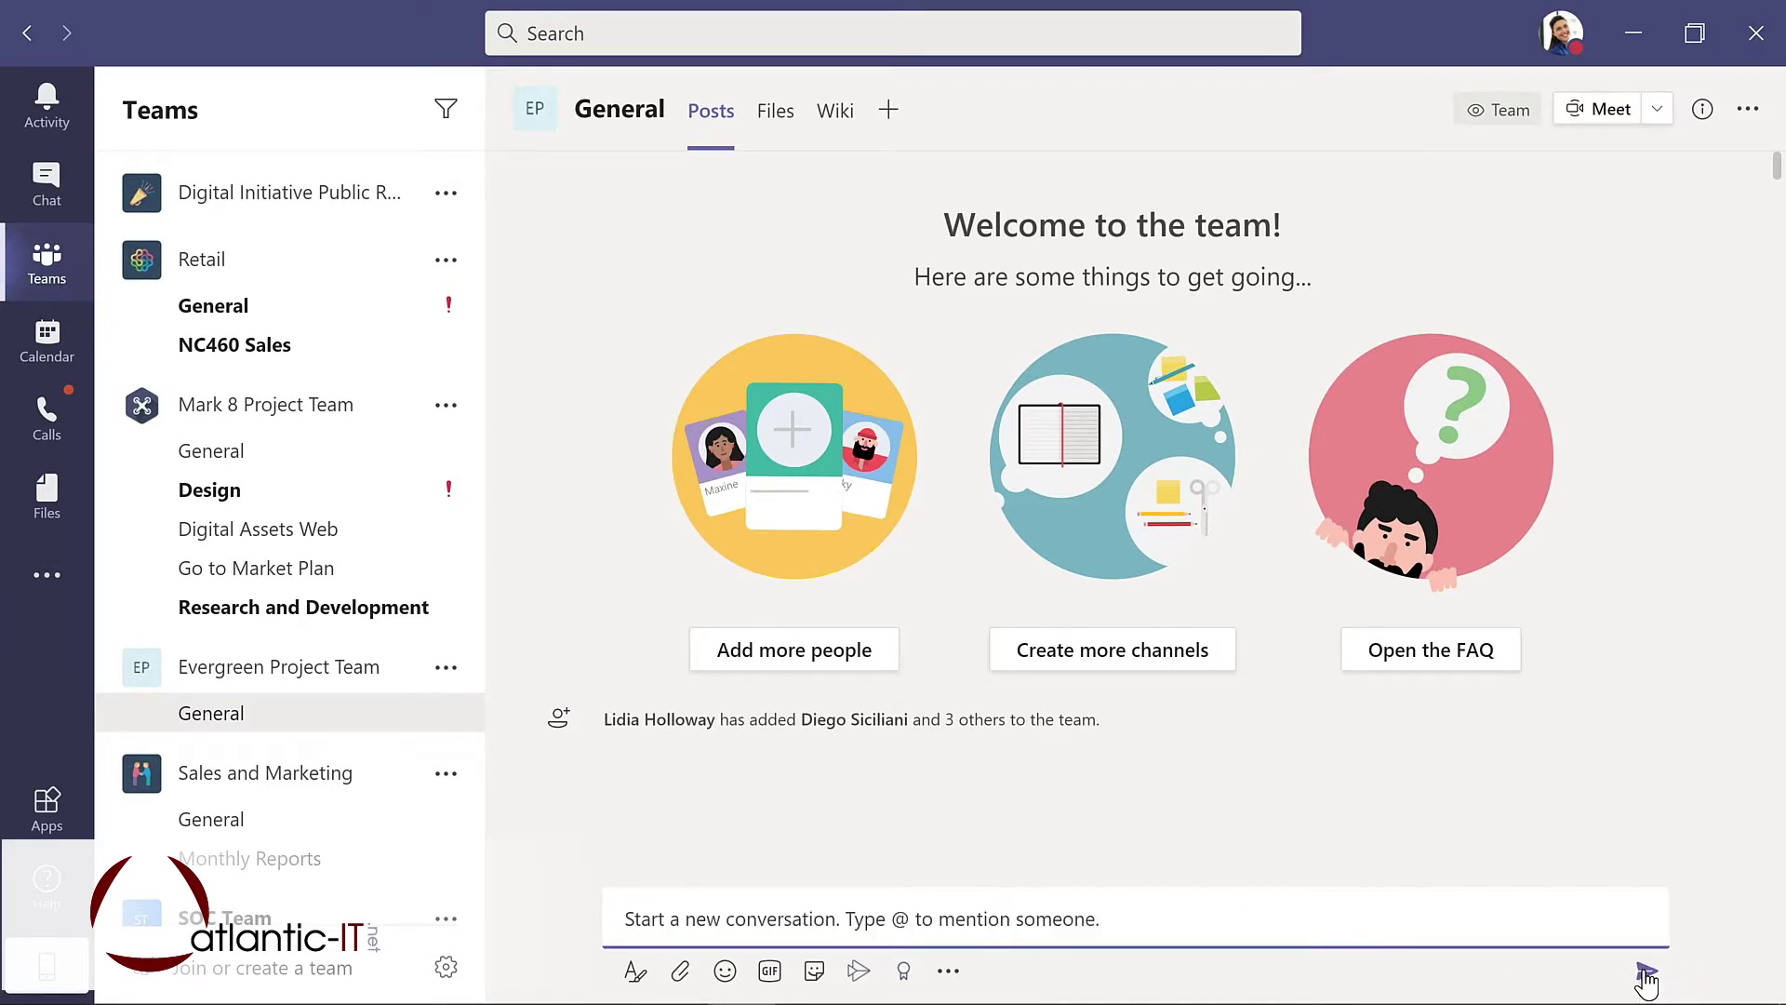
click(546, 882)
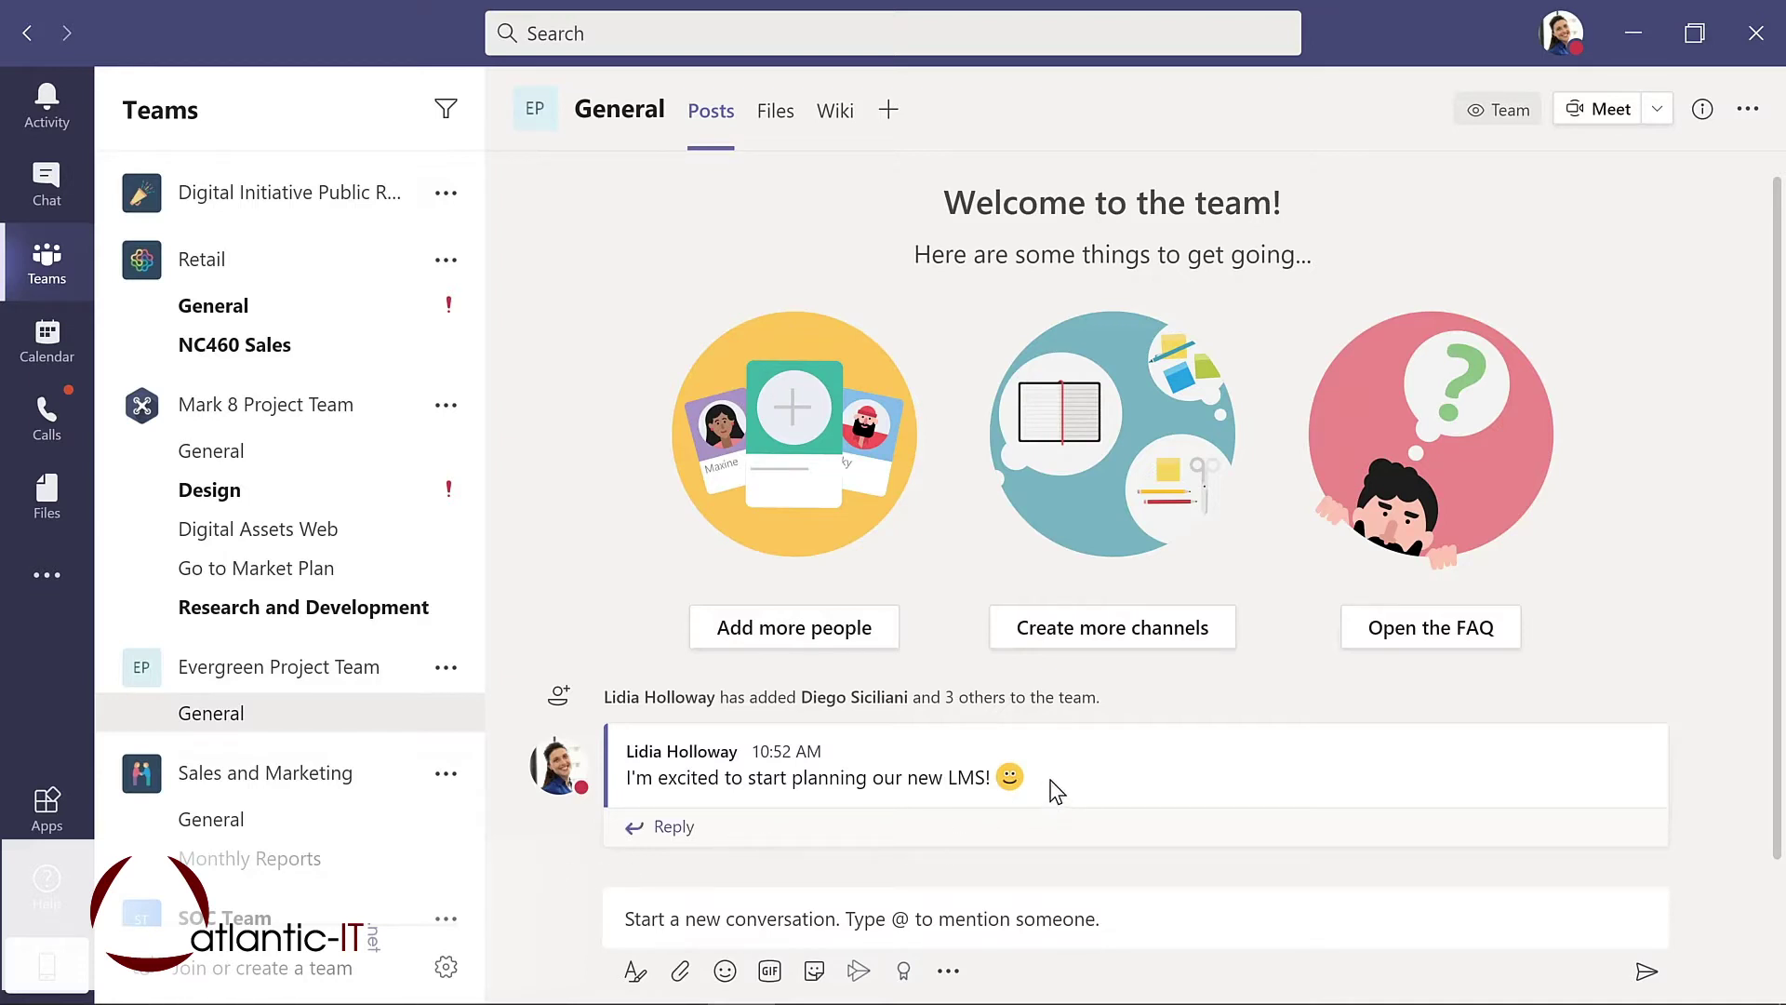
Edit the posted LMS message so it begins with a mention of the Evergreen Project Team followed by a comma
mouse_move(1058, 791)
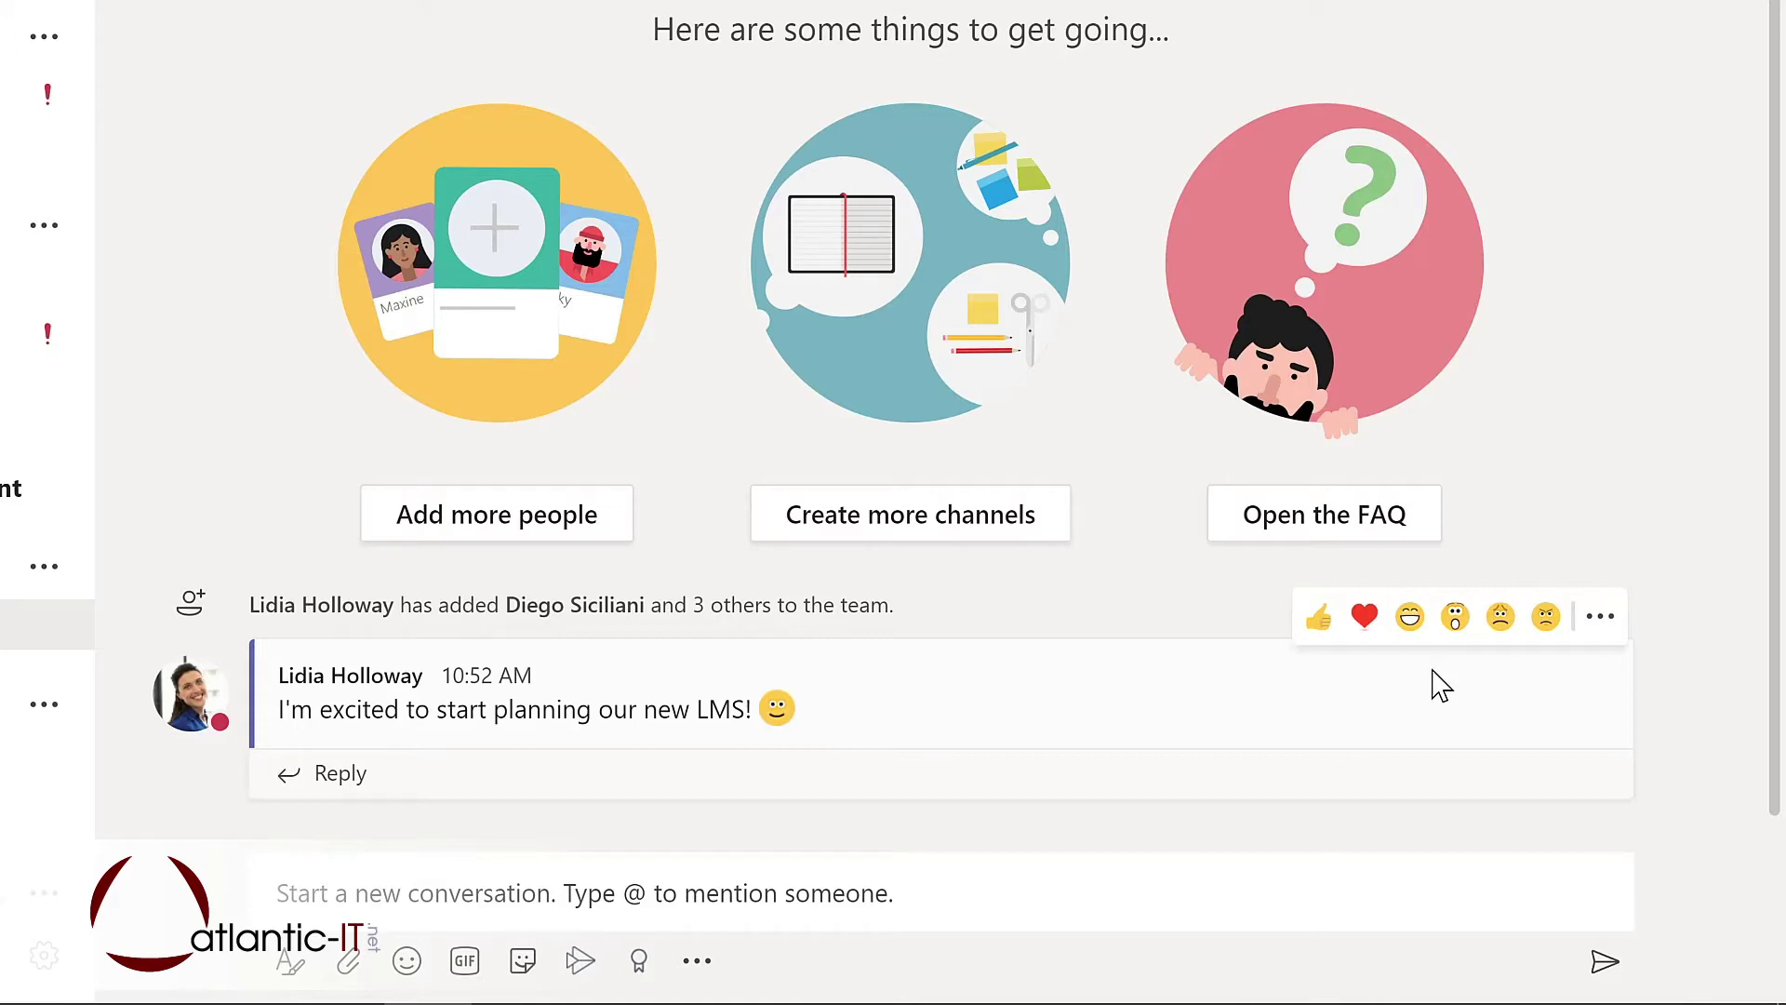
click(1607, 633)
mouse_move(1606, 632)
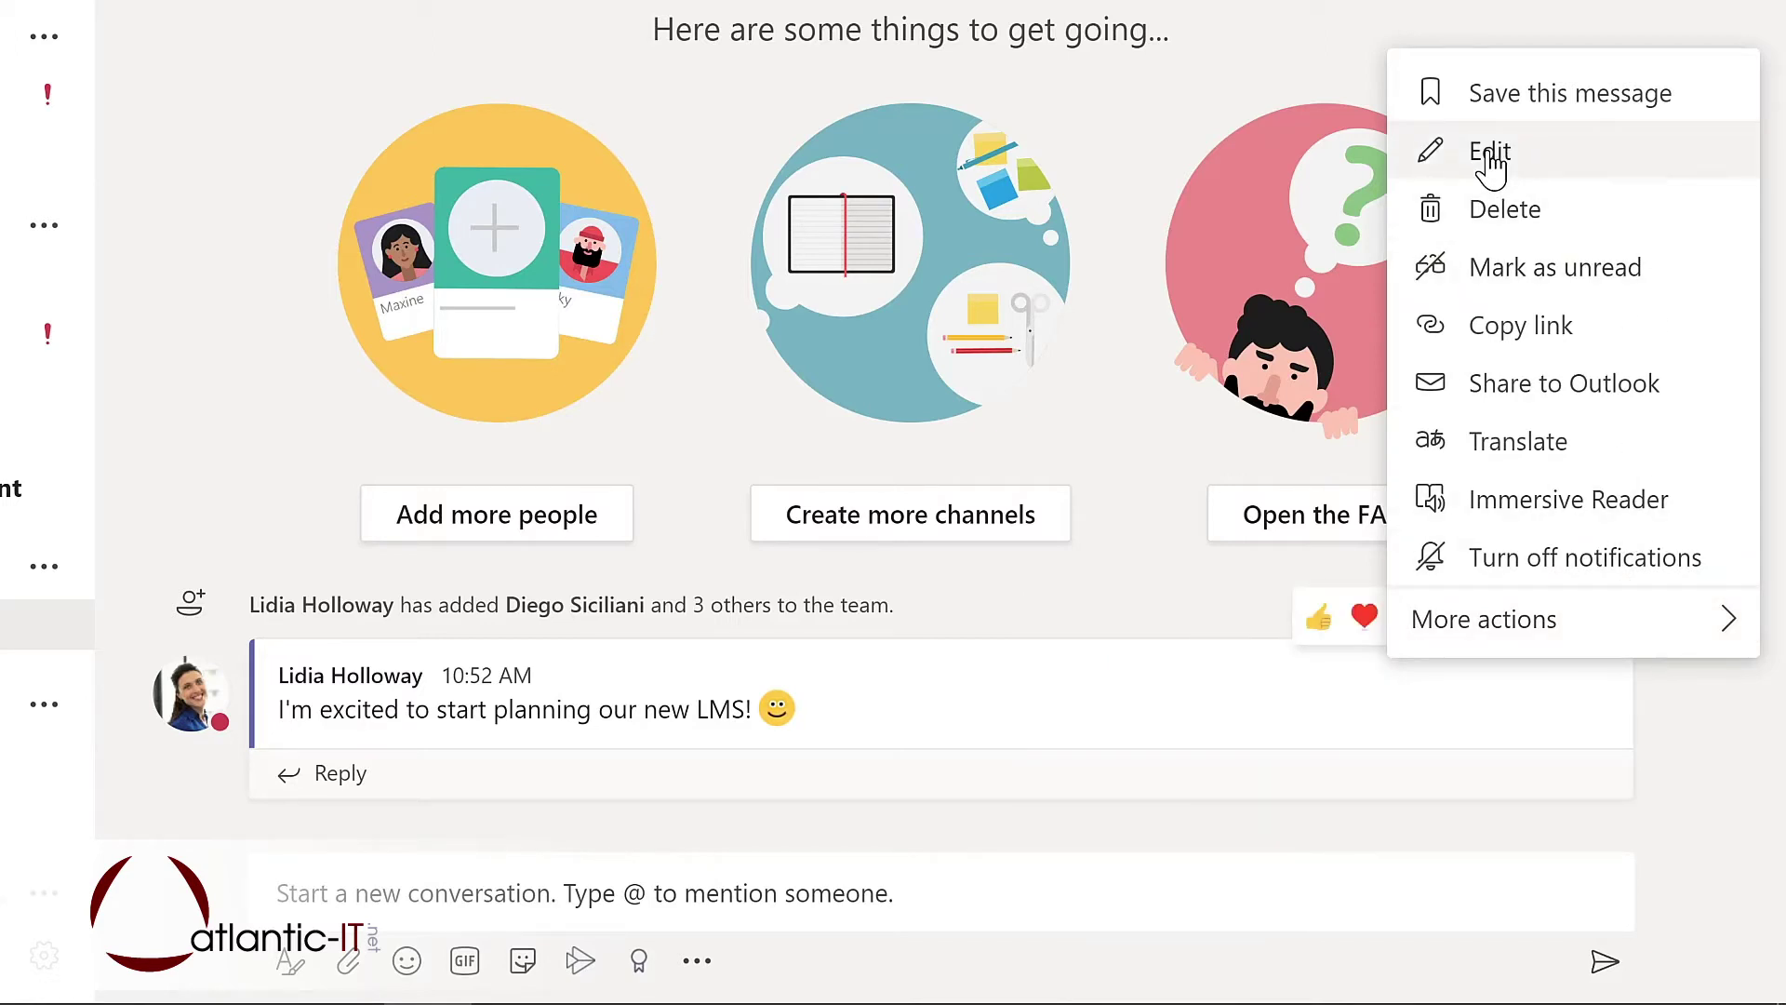
click(1490, 153)
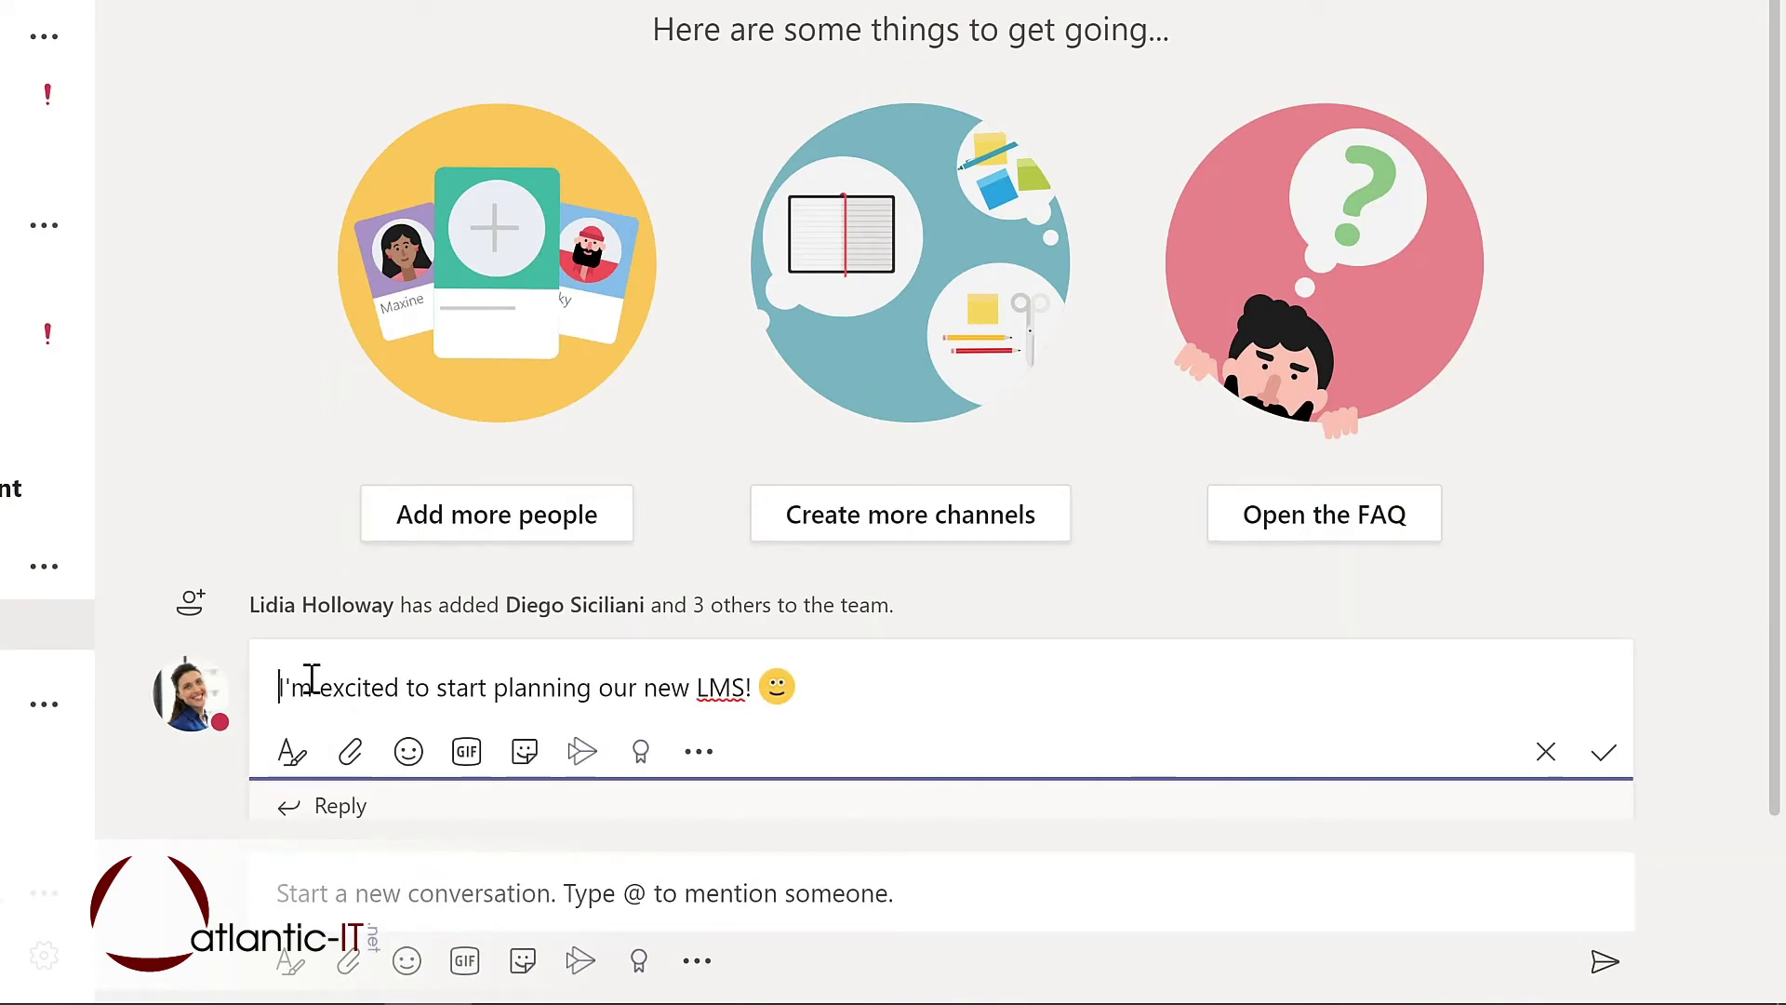
text(@)
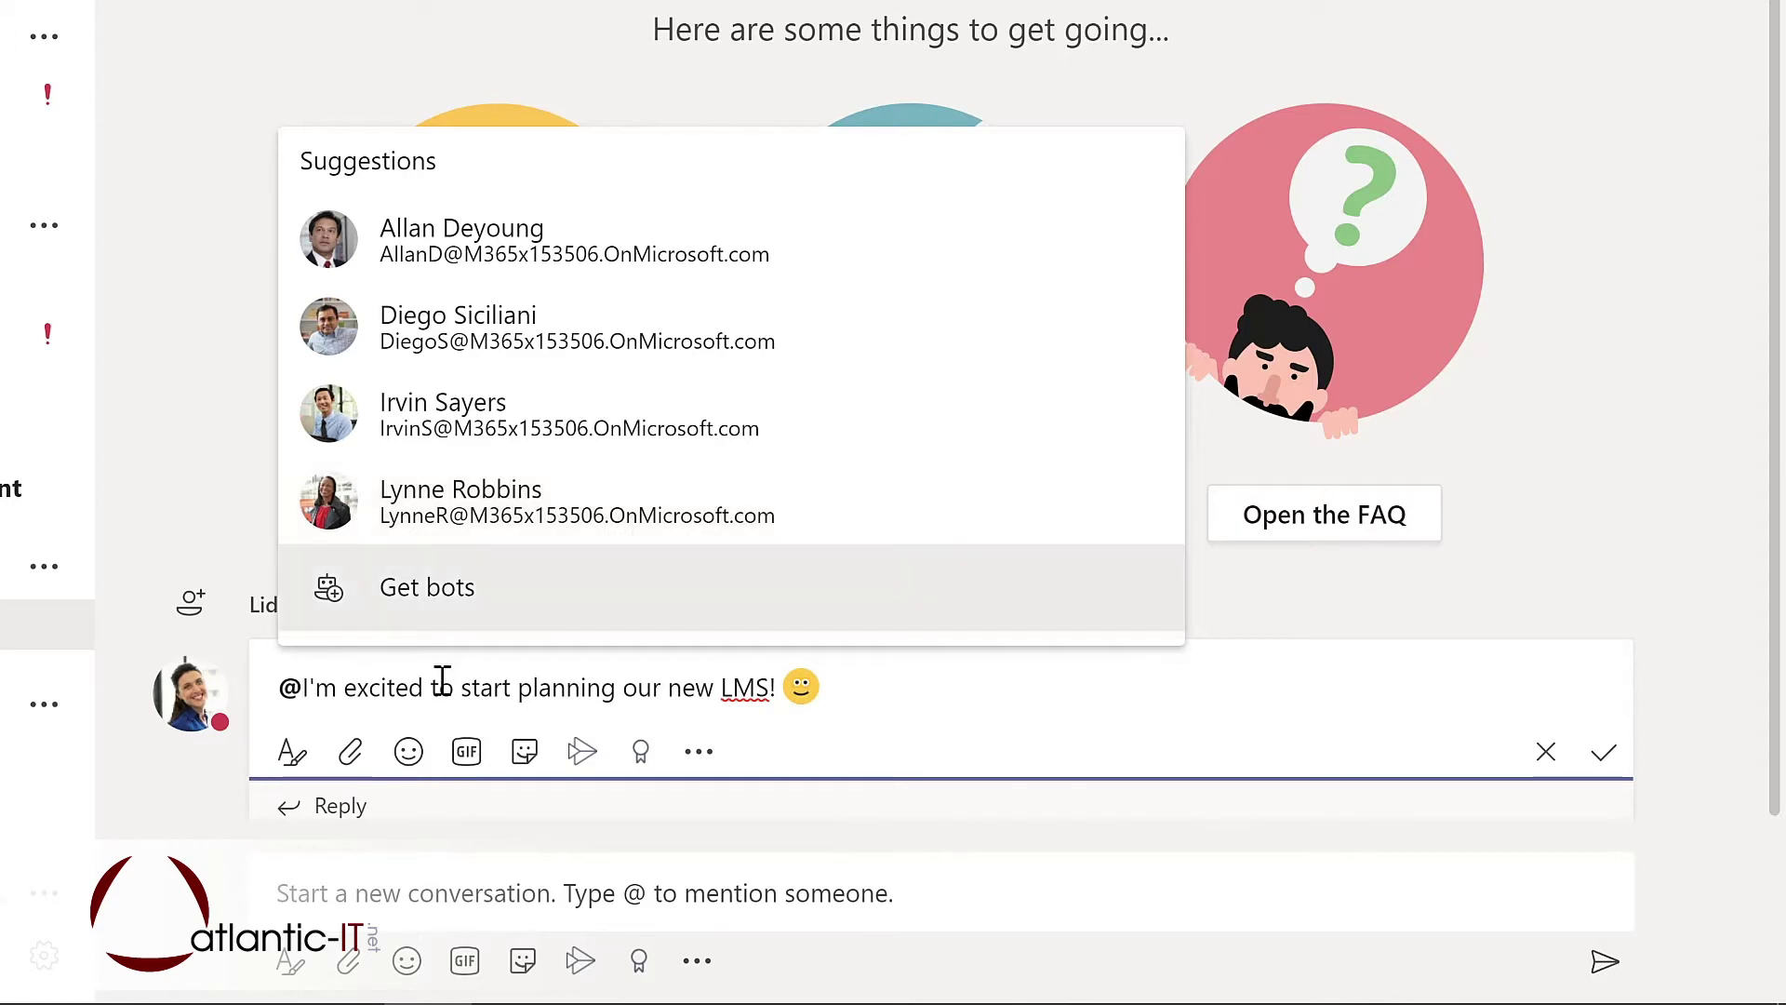
text(team)
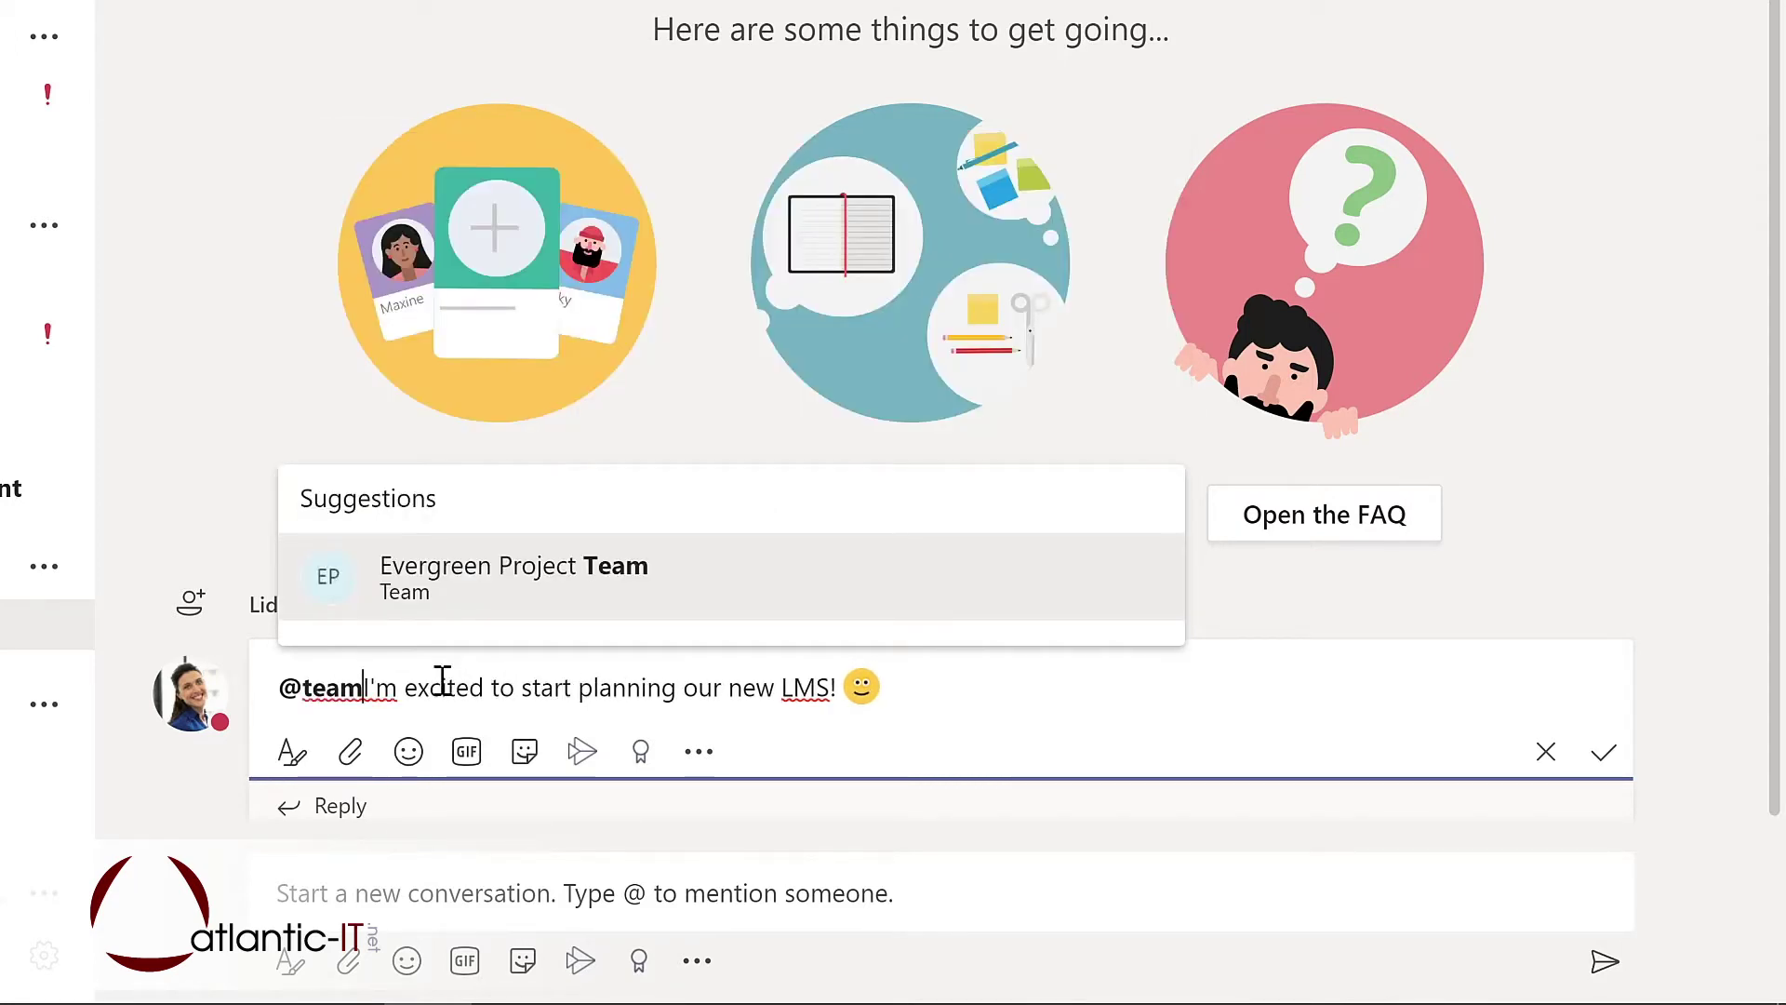
click(493, 590)
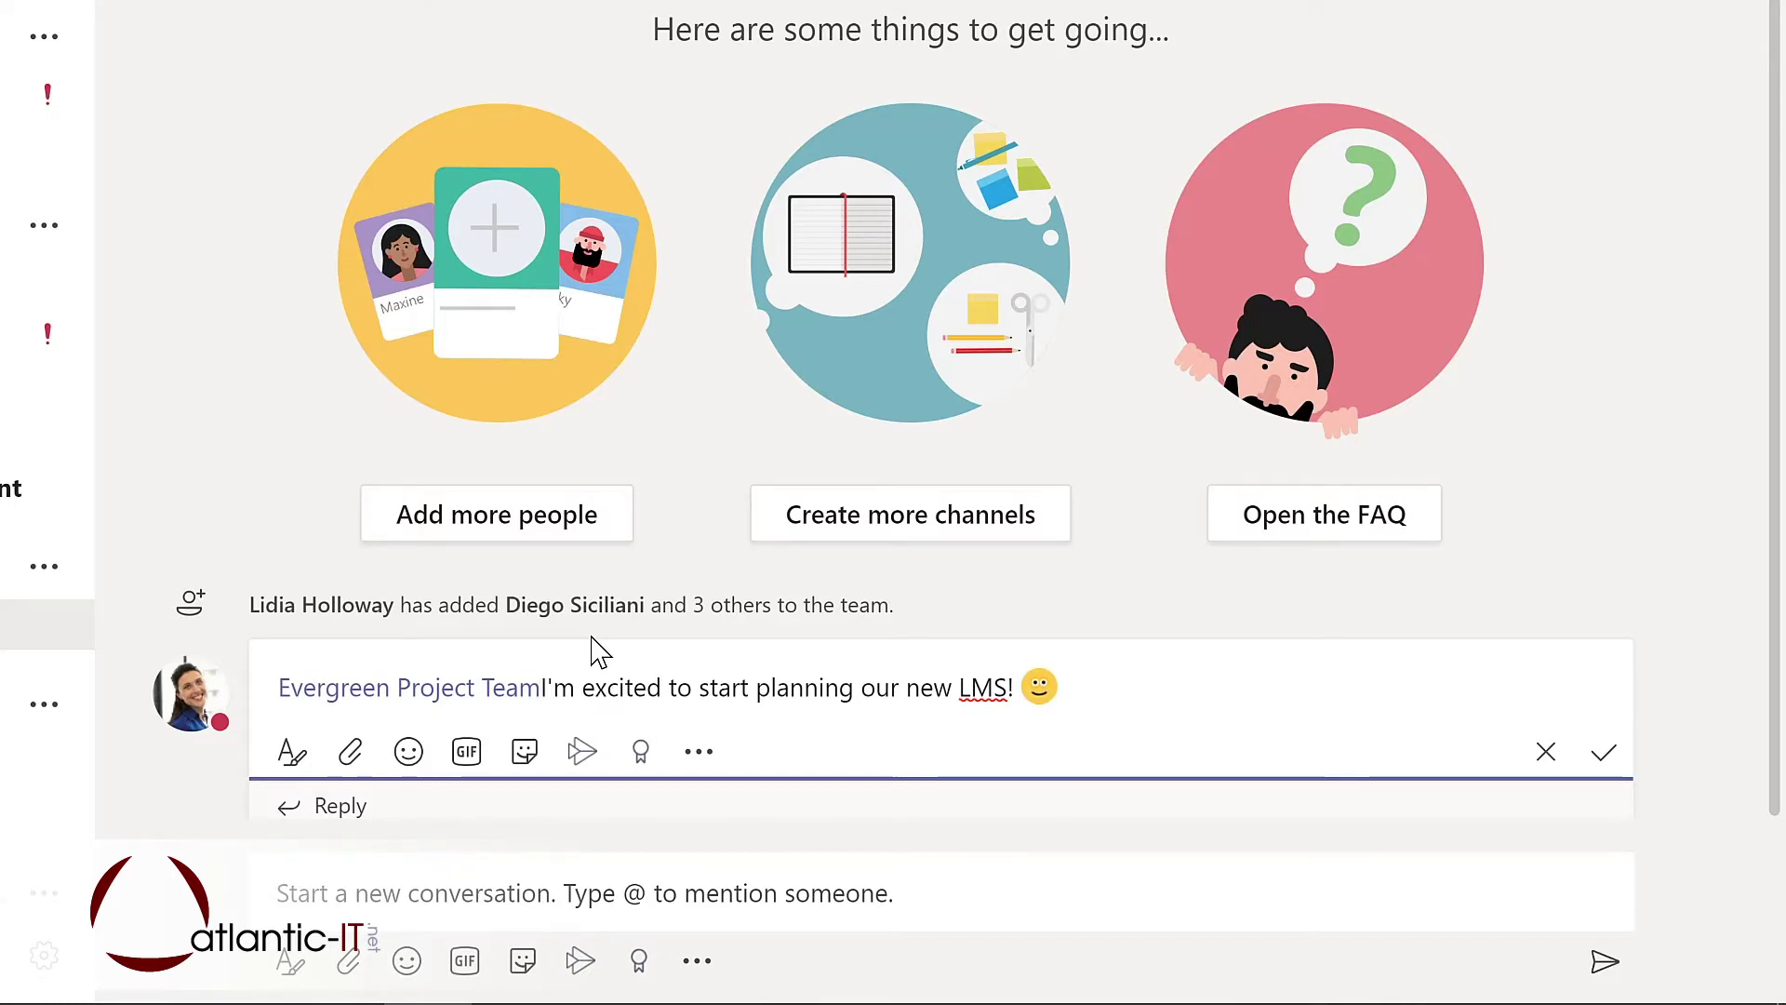
text(,)
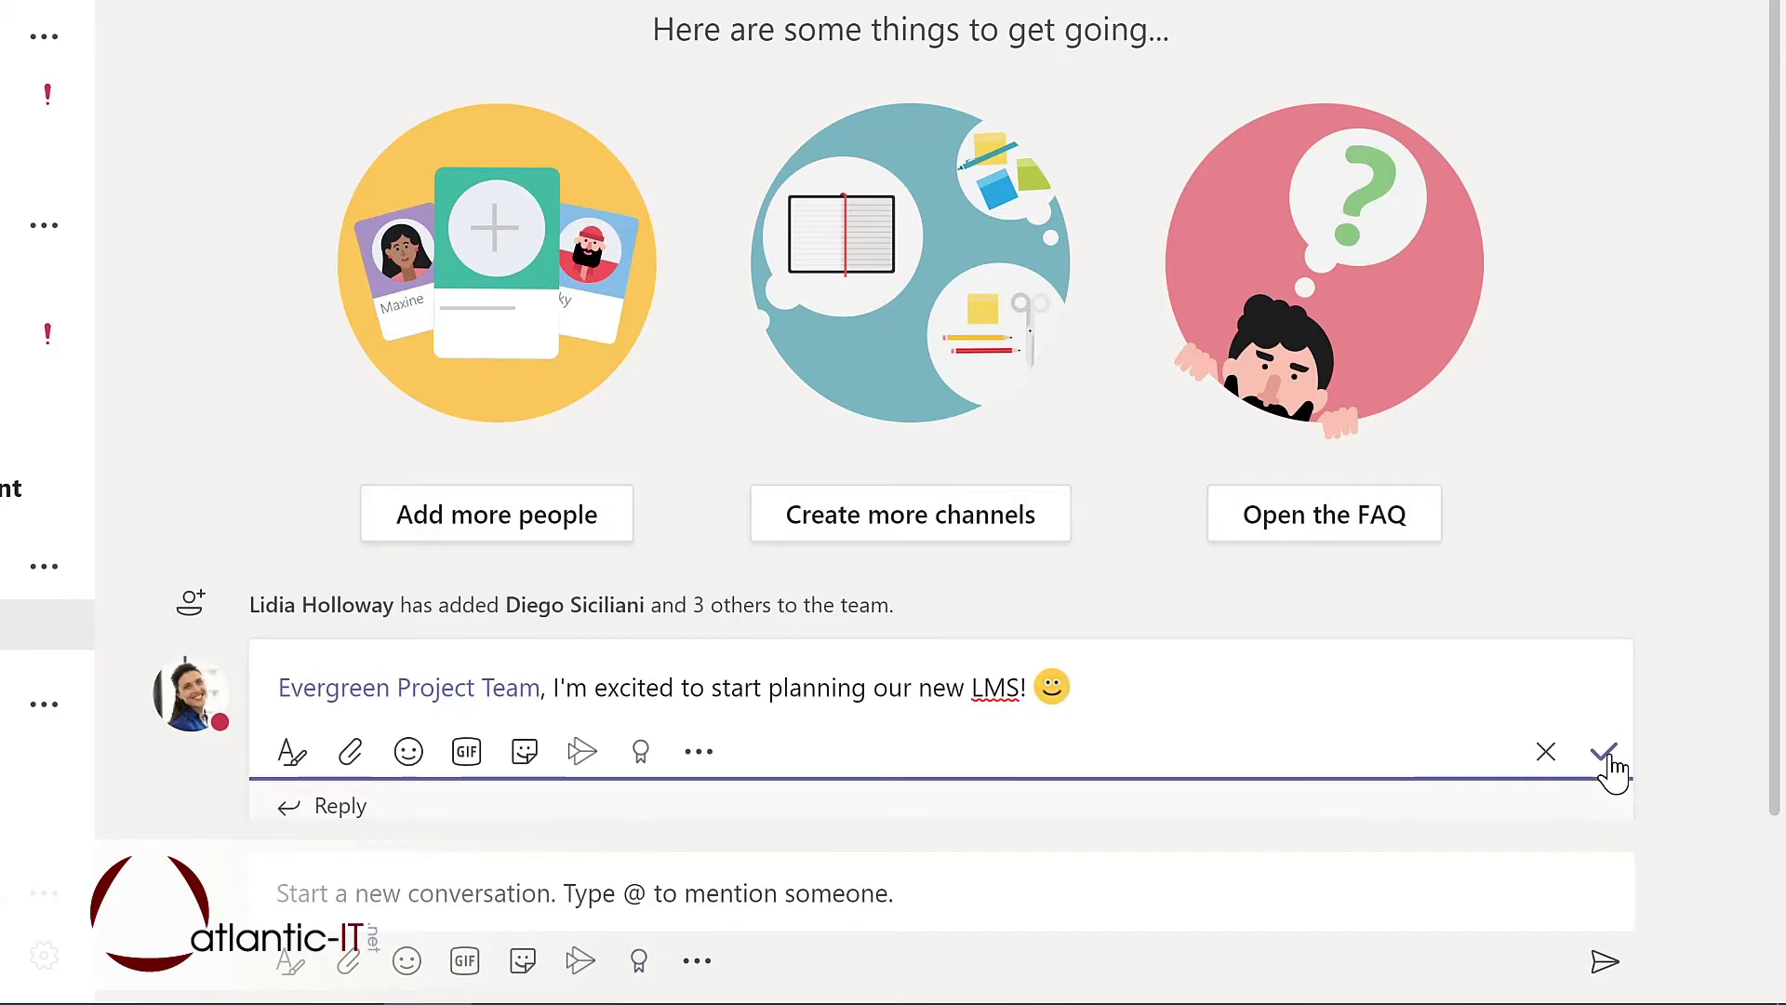
click(1607, 759)
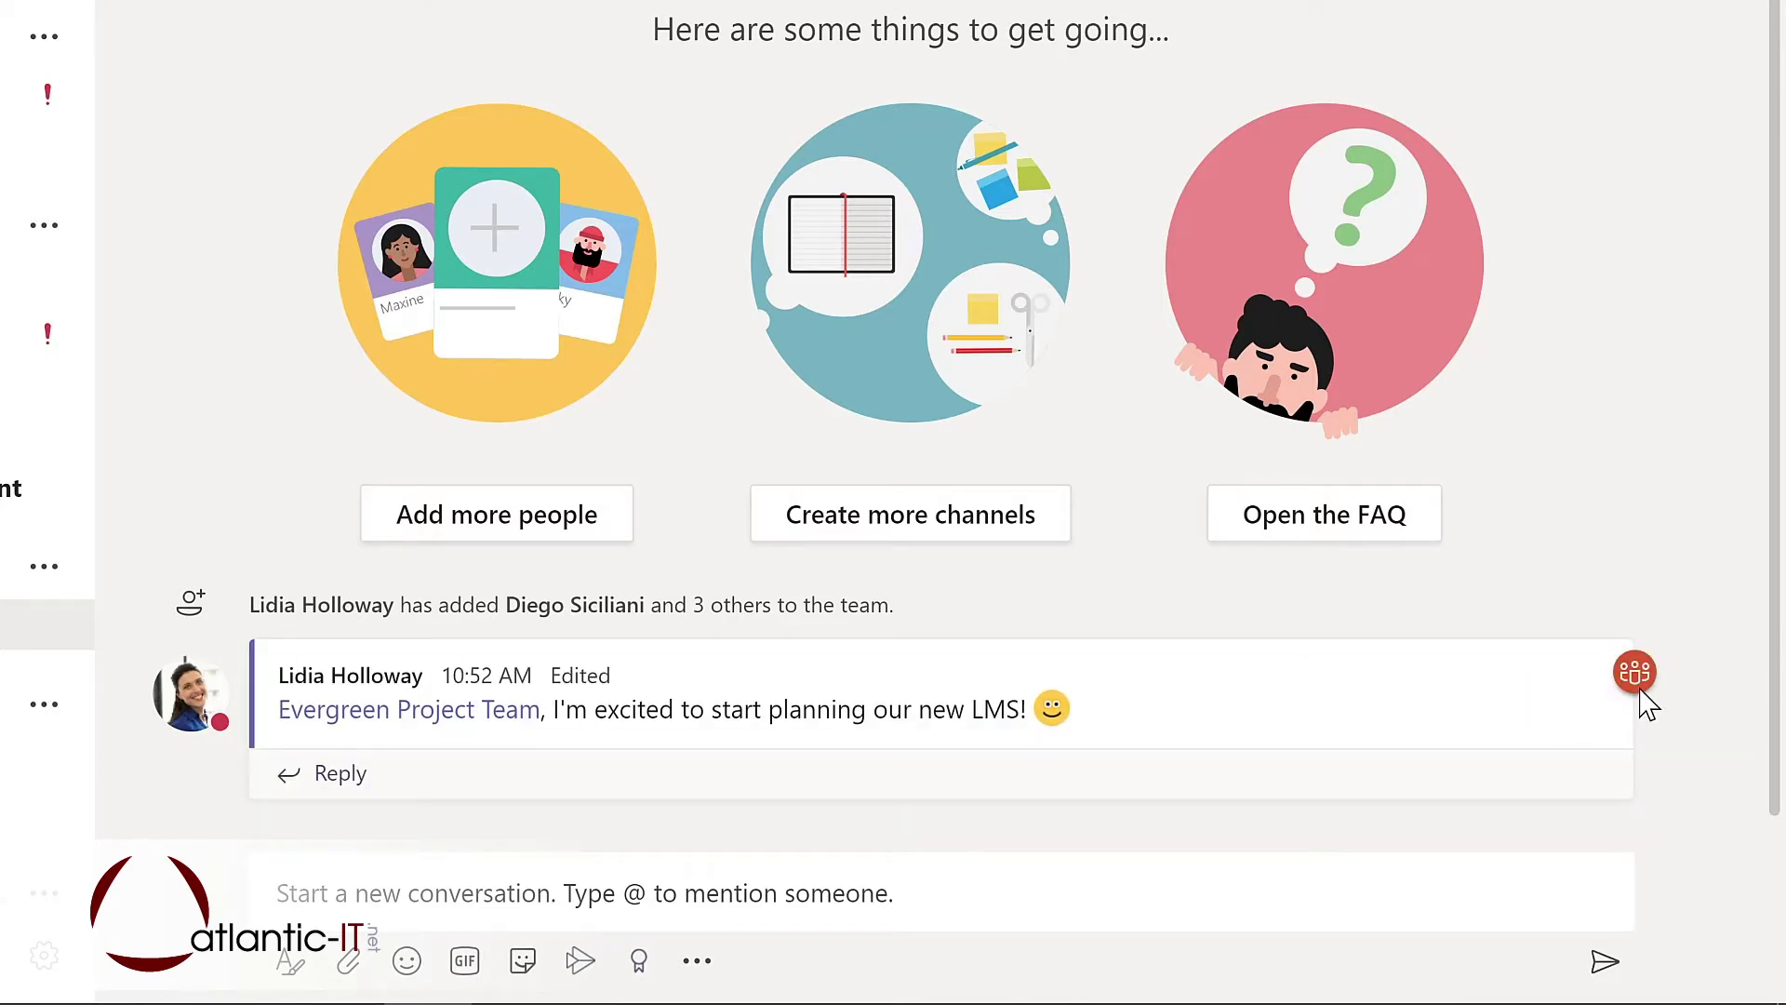
mouse_move(1641, 694)
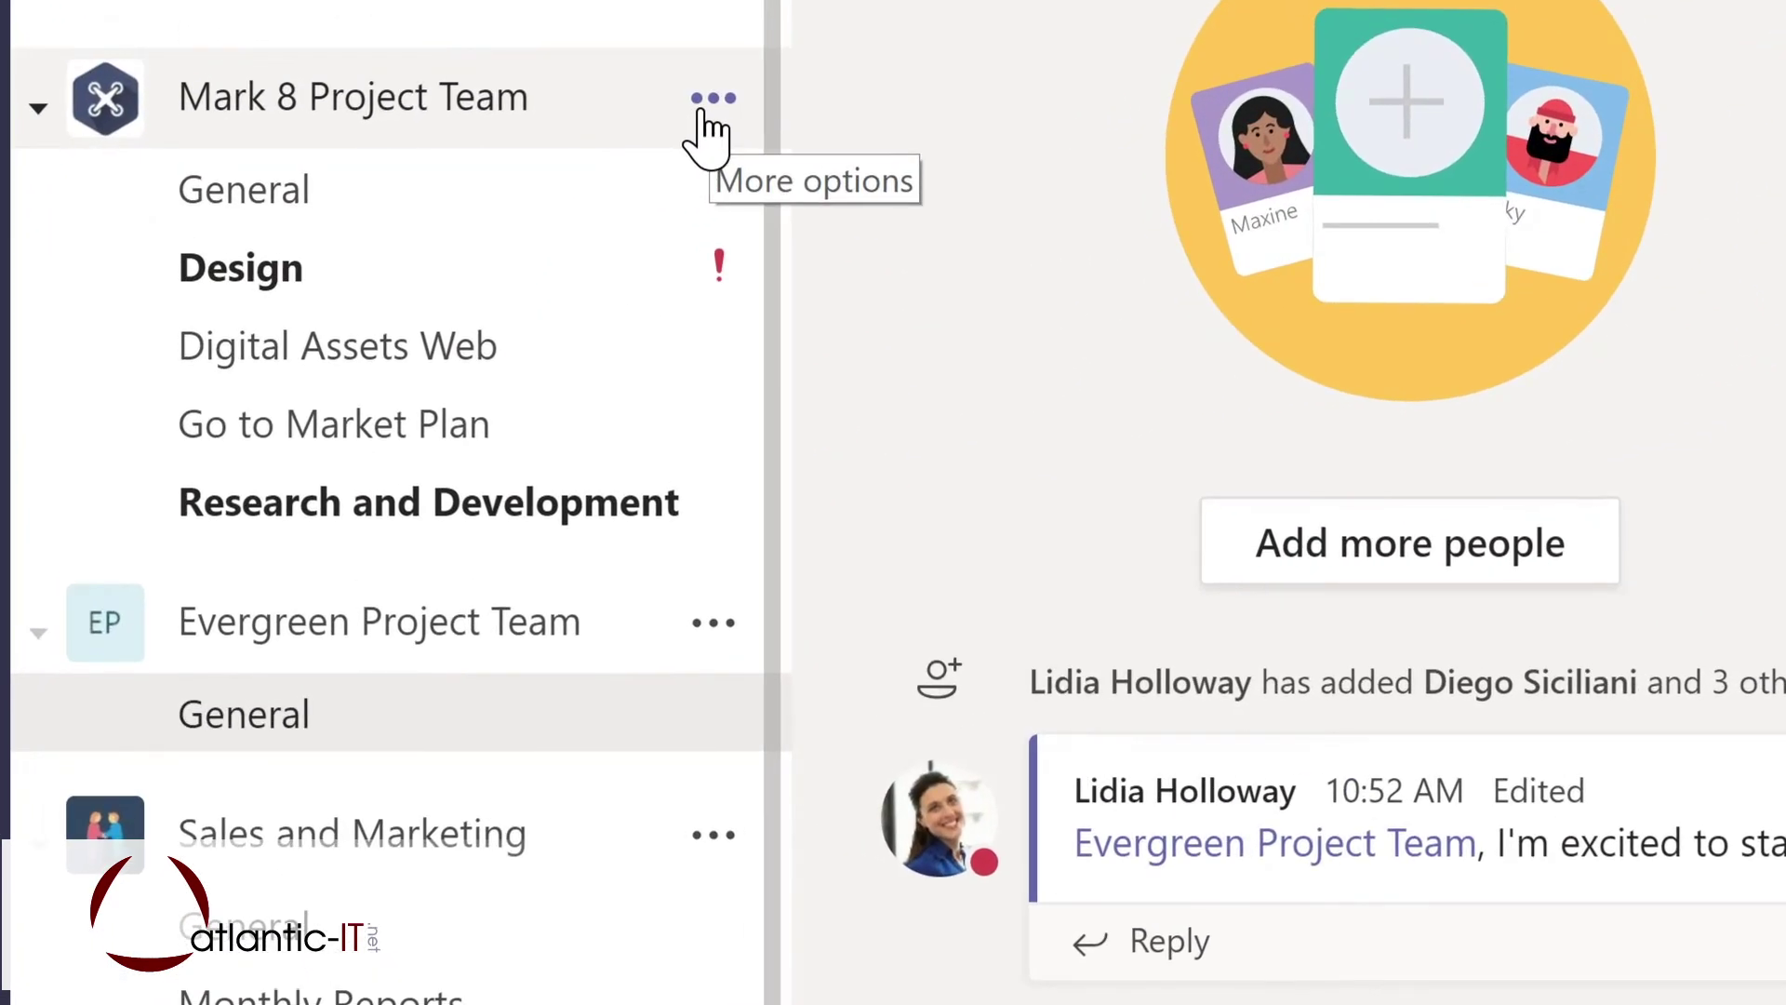
Review the Mark 8 Project Team's owners, members and guests, channels and analytics in its team management page
click(703, 107)
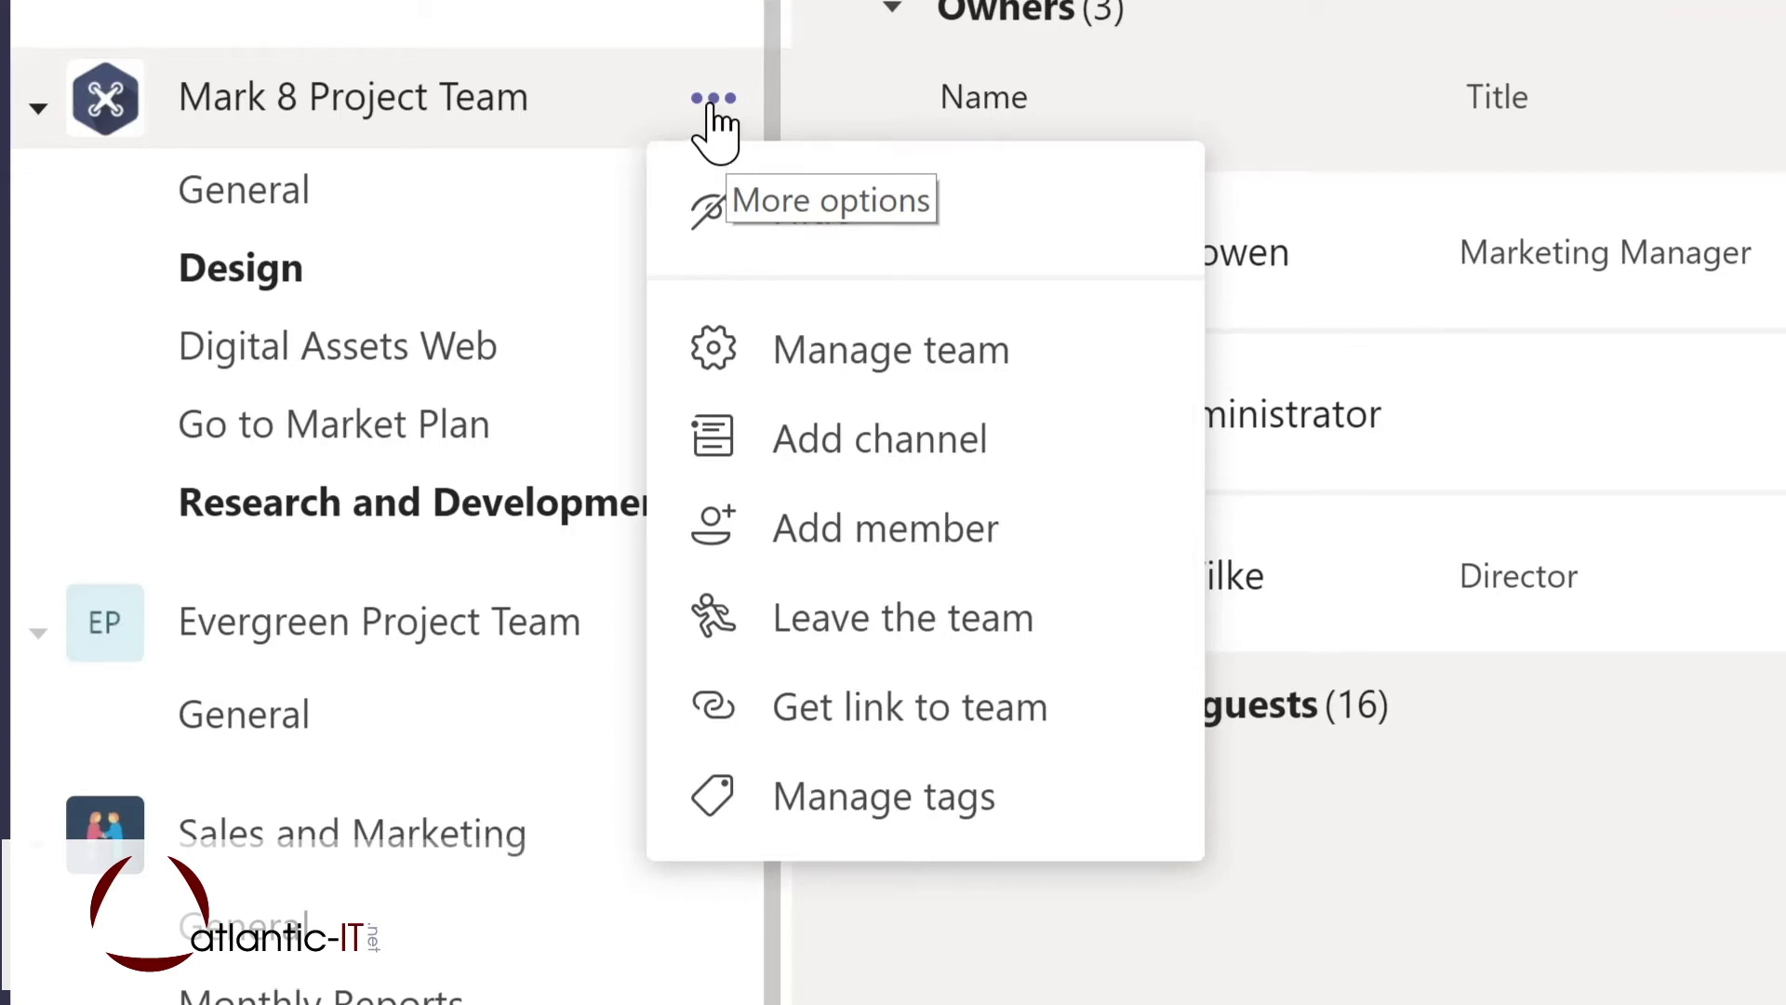
click(865, 364)
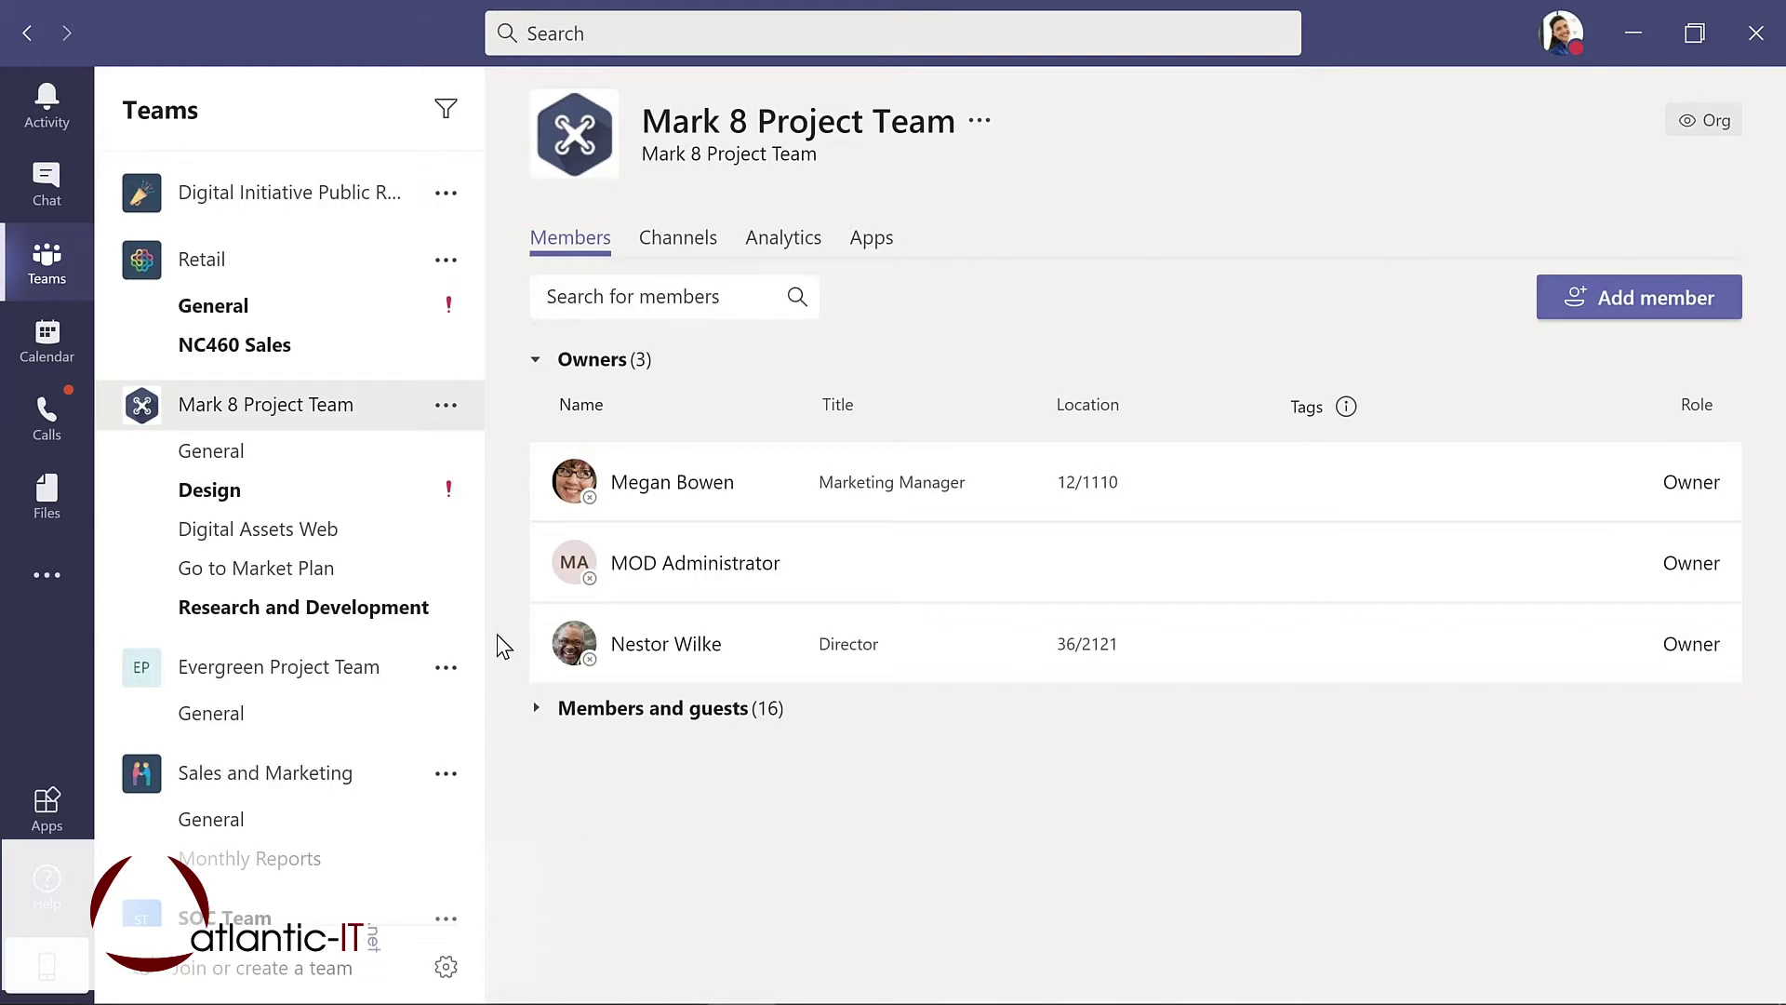
click(607, 714)
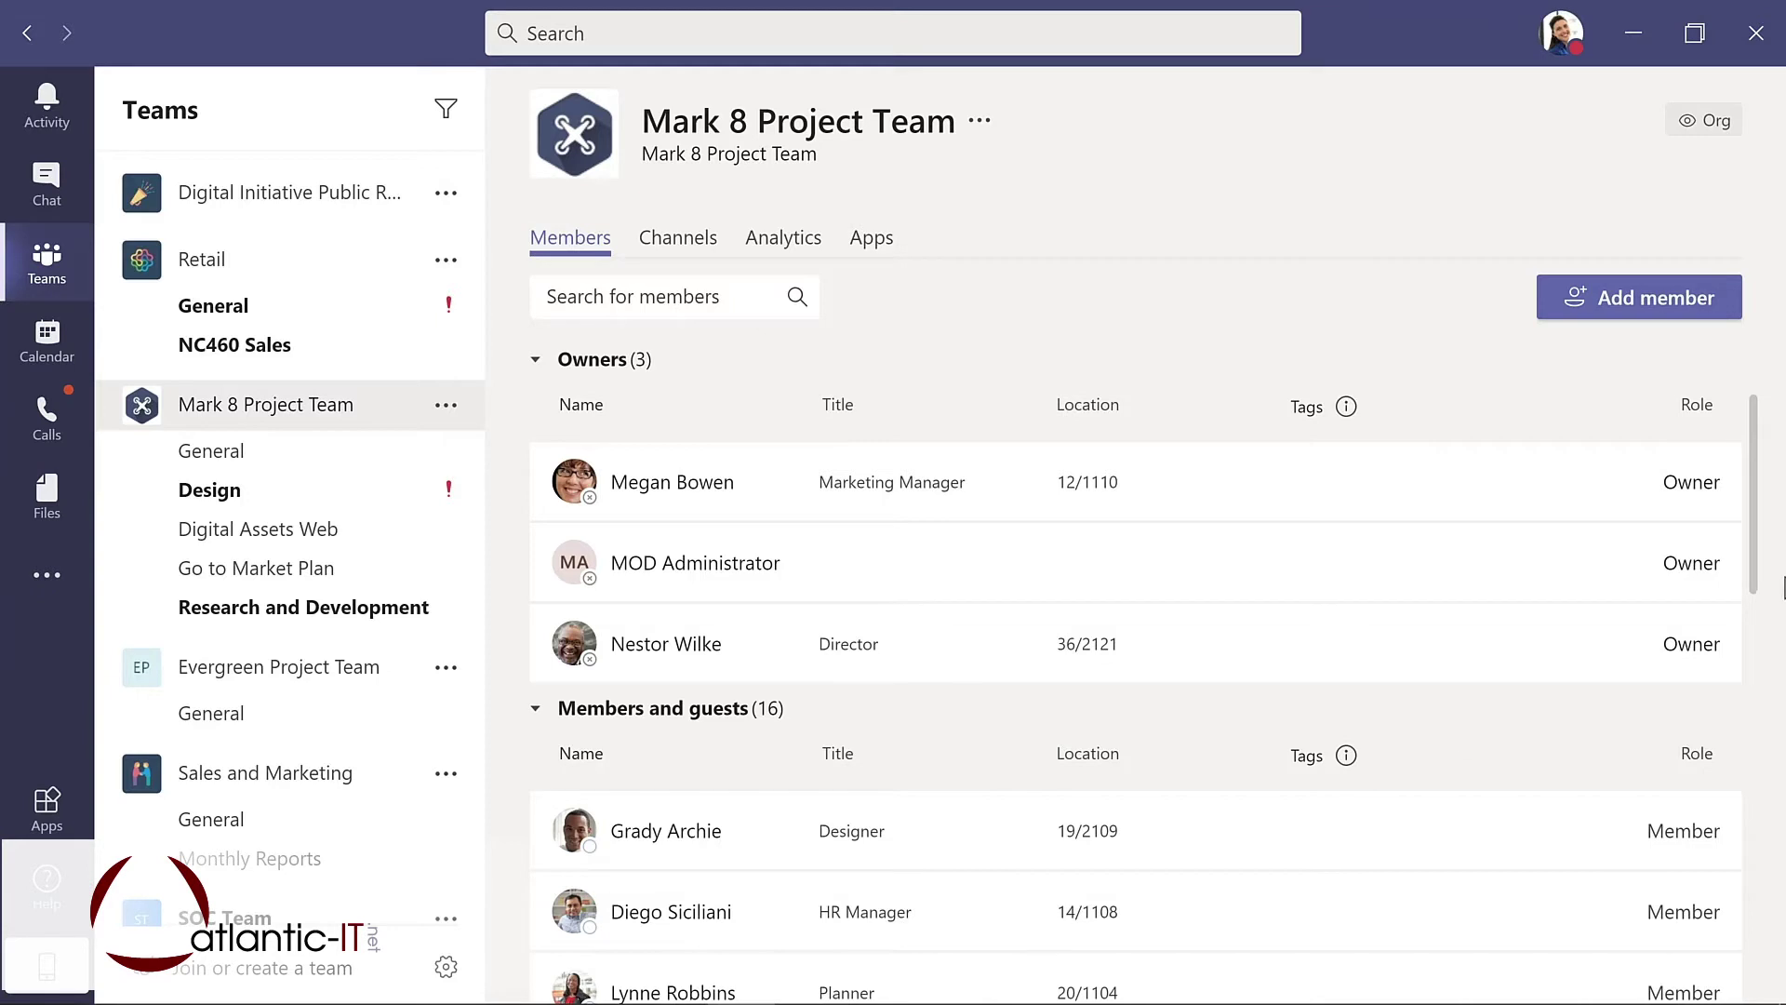
scroll(1762, 642, down, 3)
scroll(1778, 723, down, 5)
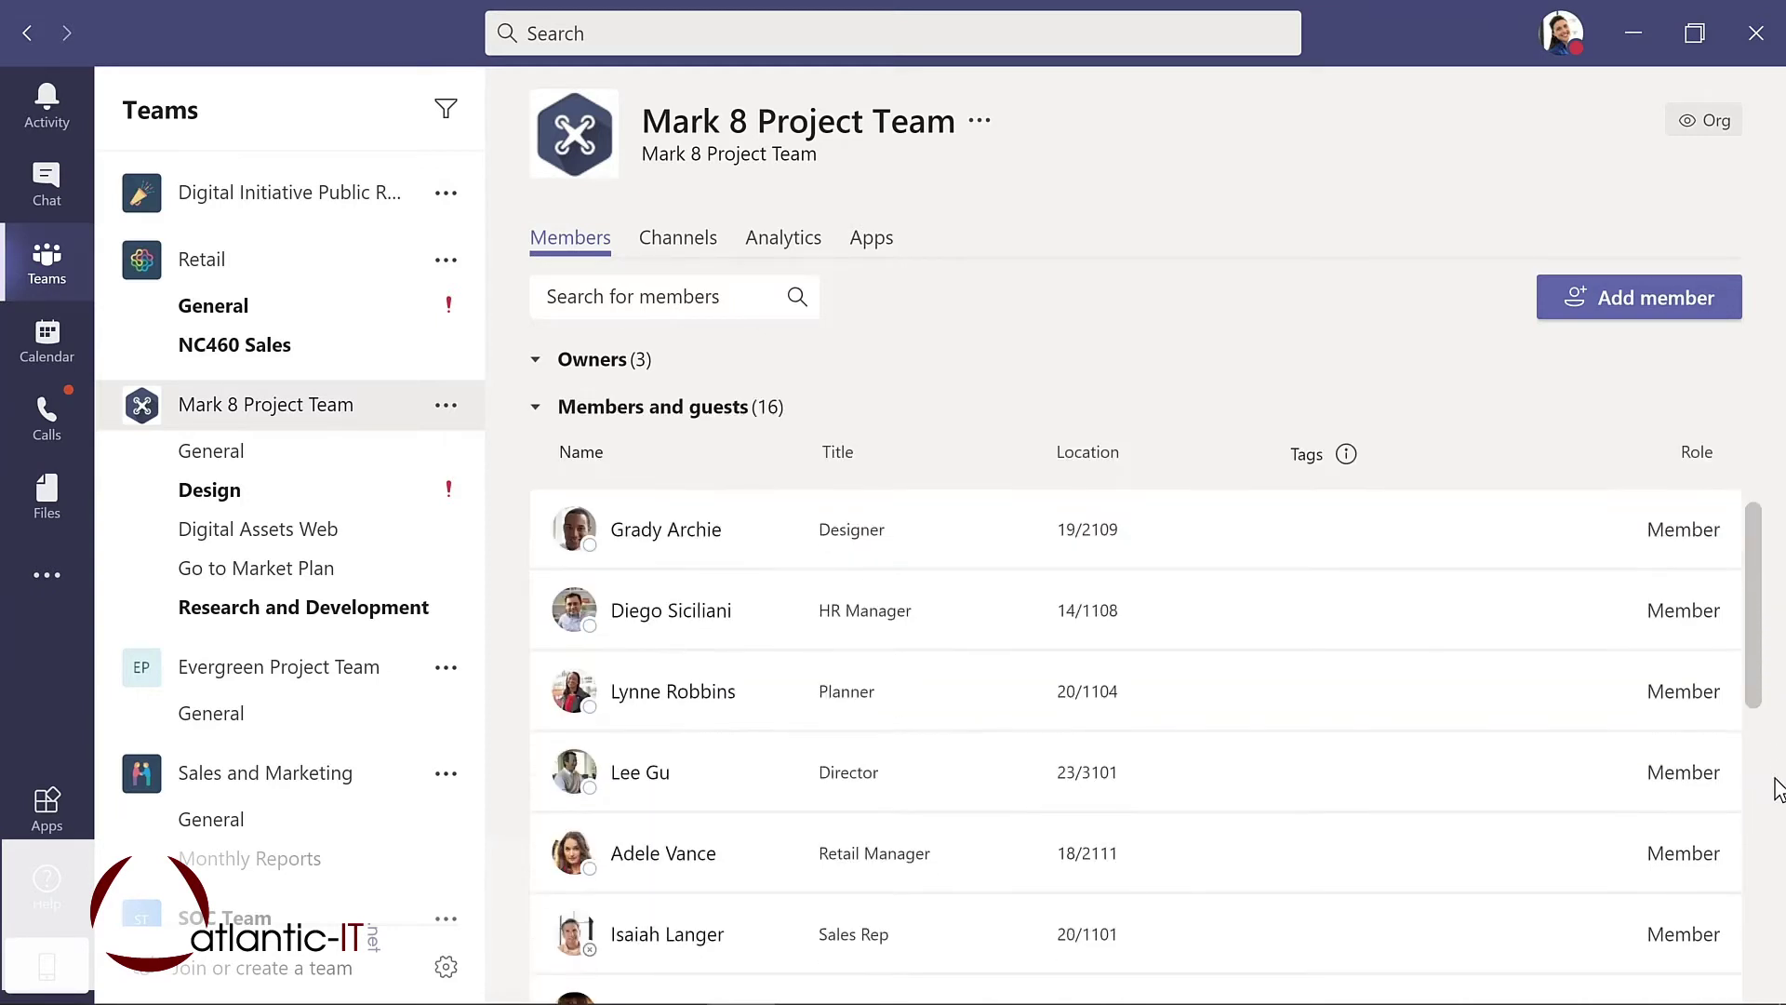
scroll(1770, 963, down, 5)
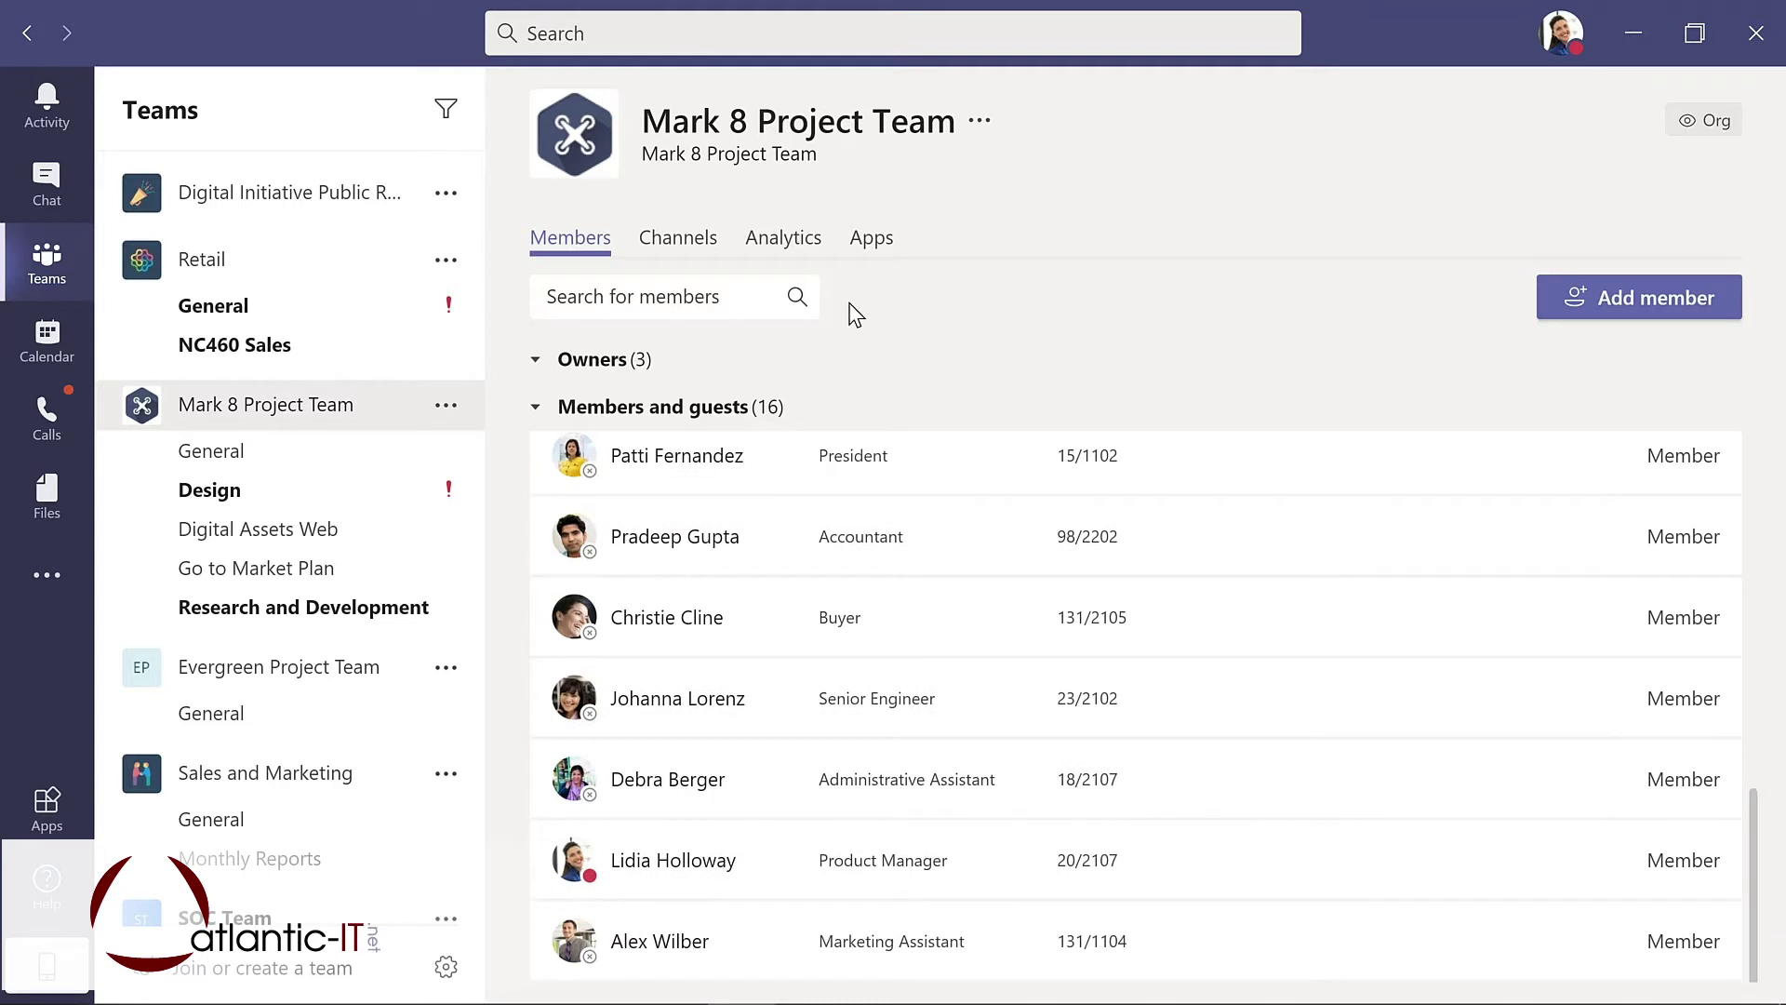
click(678, 244)
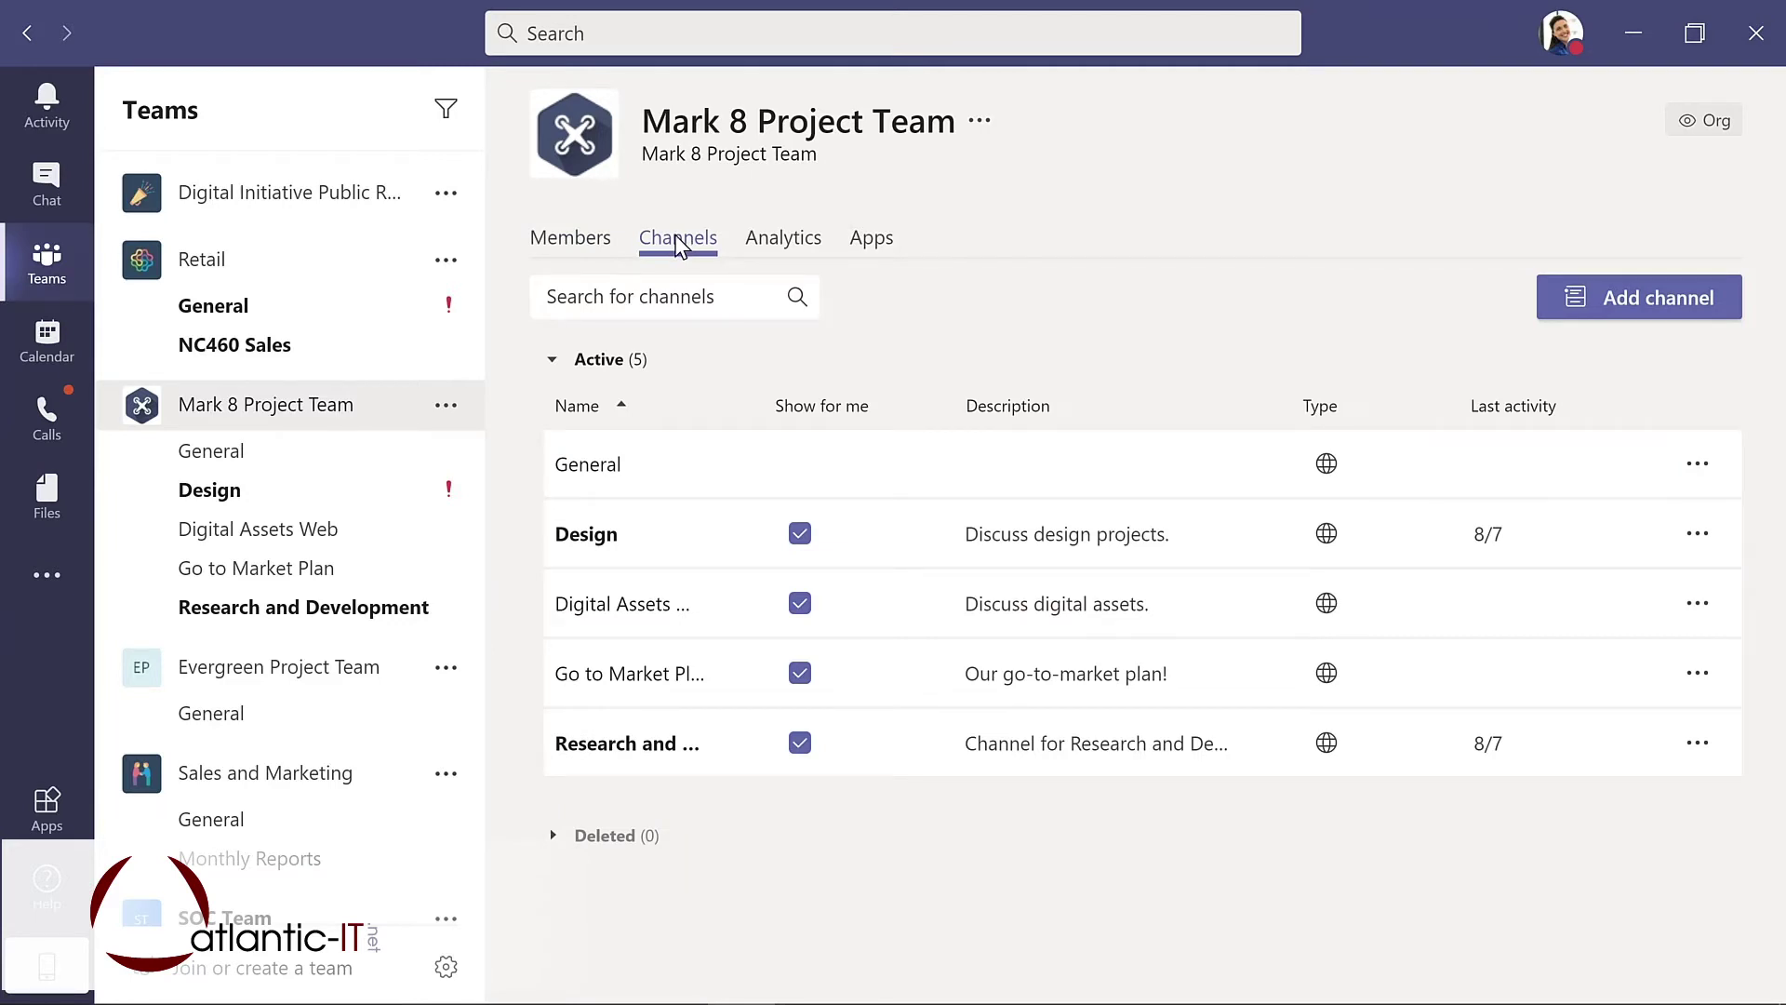
click(784, 244)
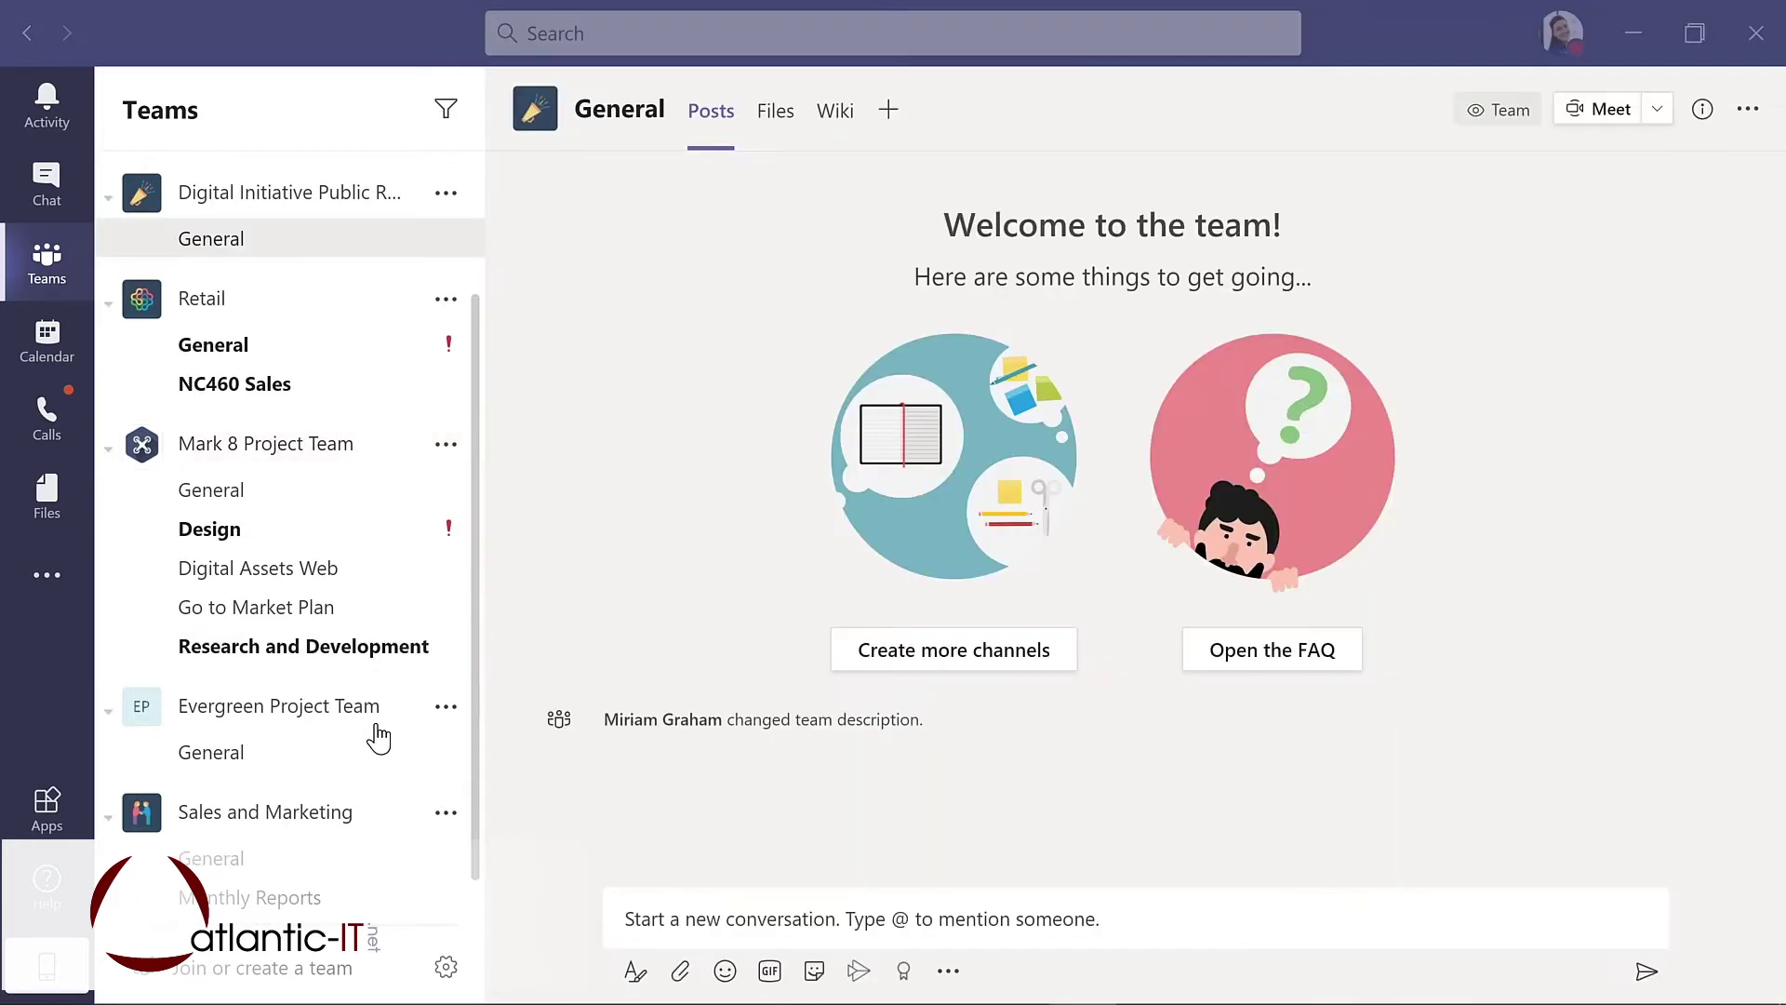
Add the director to the Evergreen Project Team with the Member role
click(445, 712)
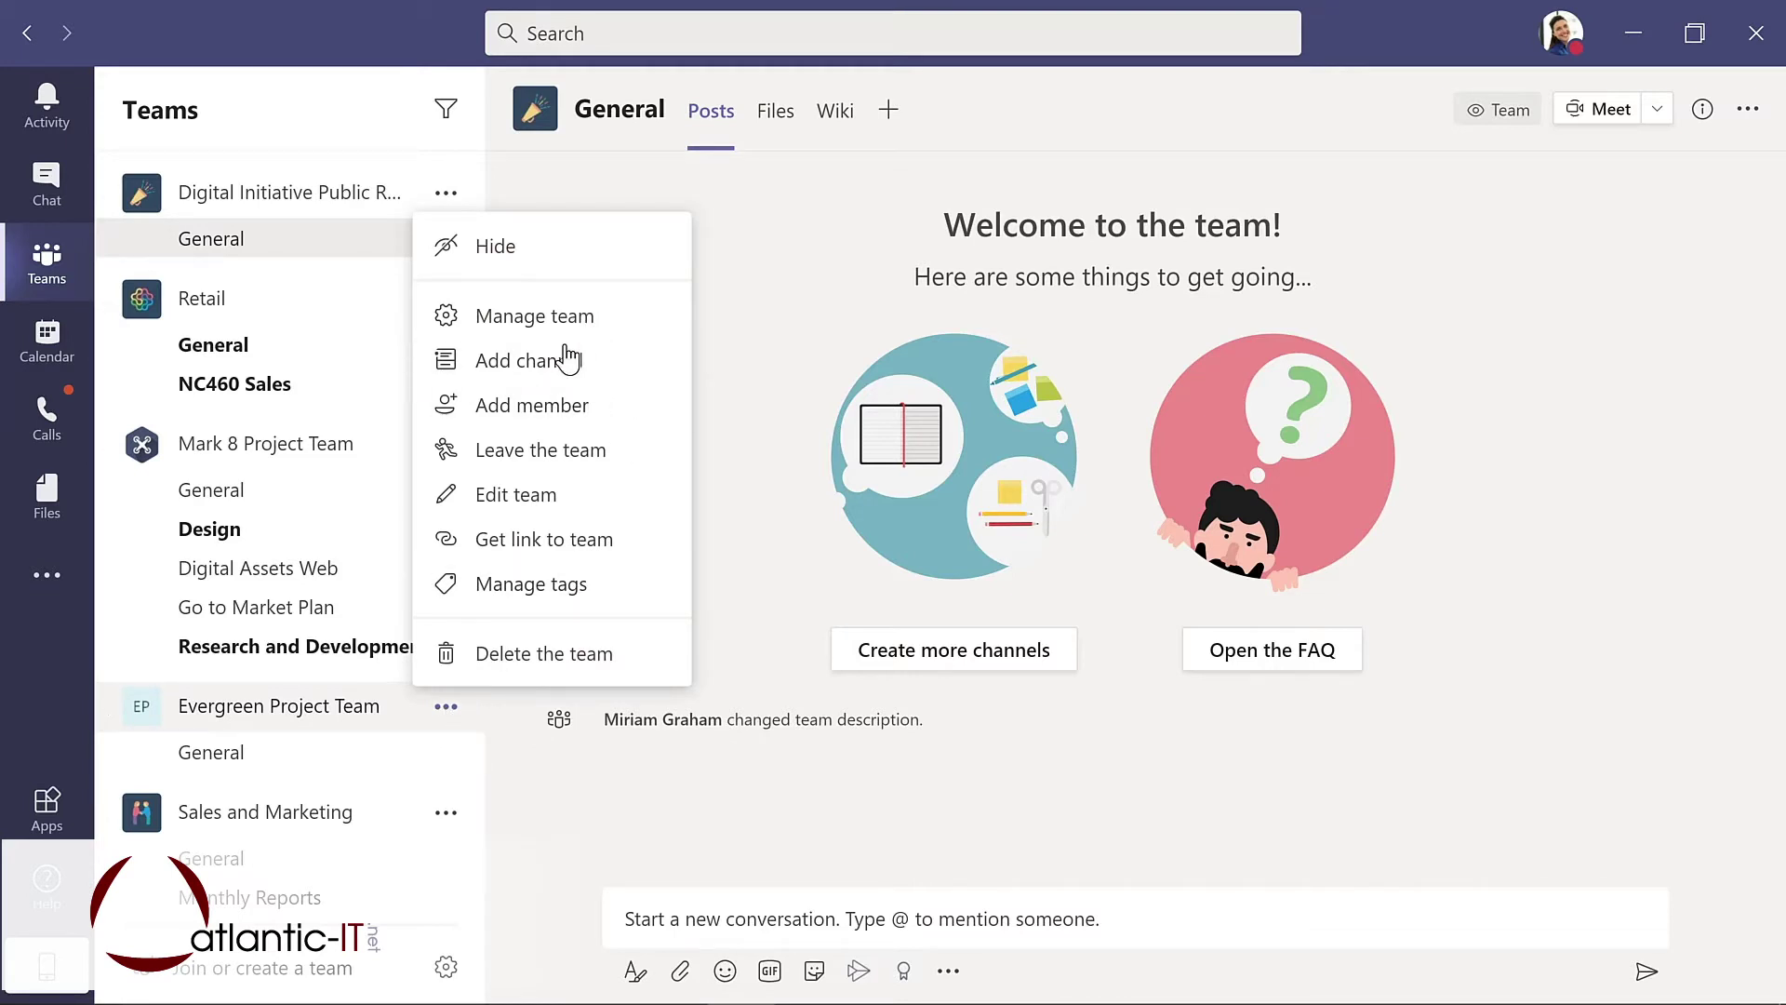
click(526, 409)
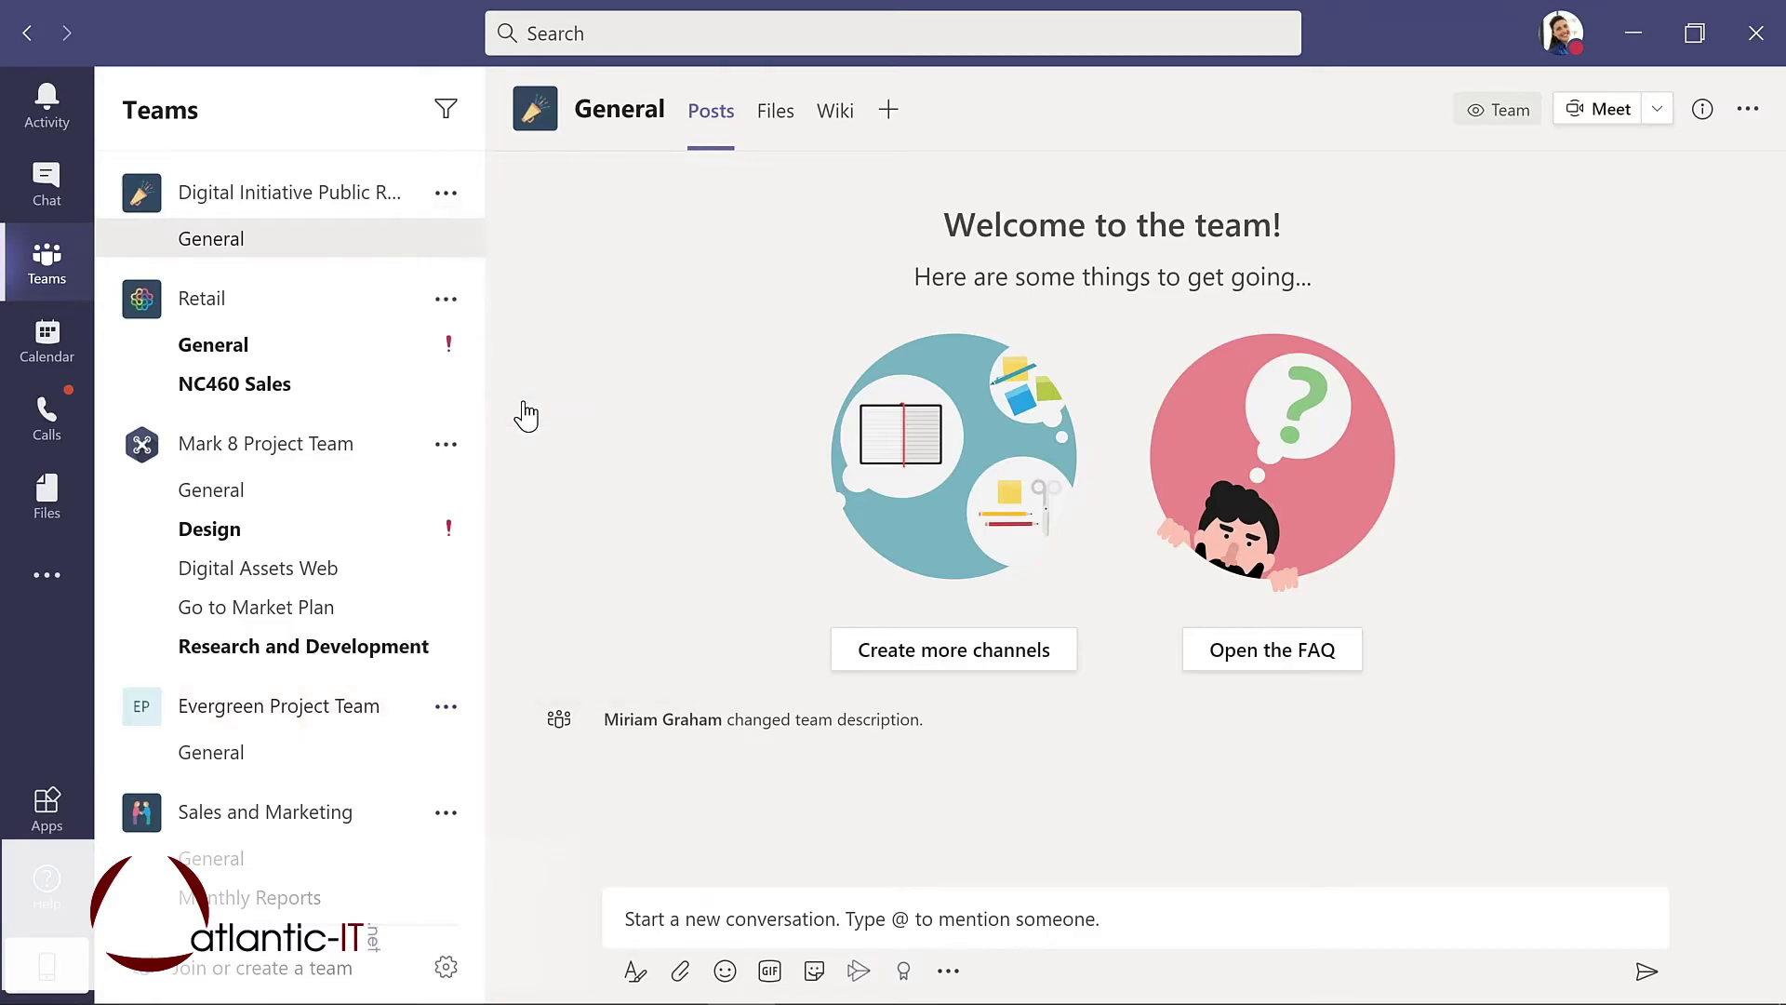
text(nestor)
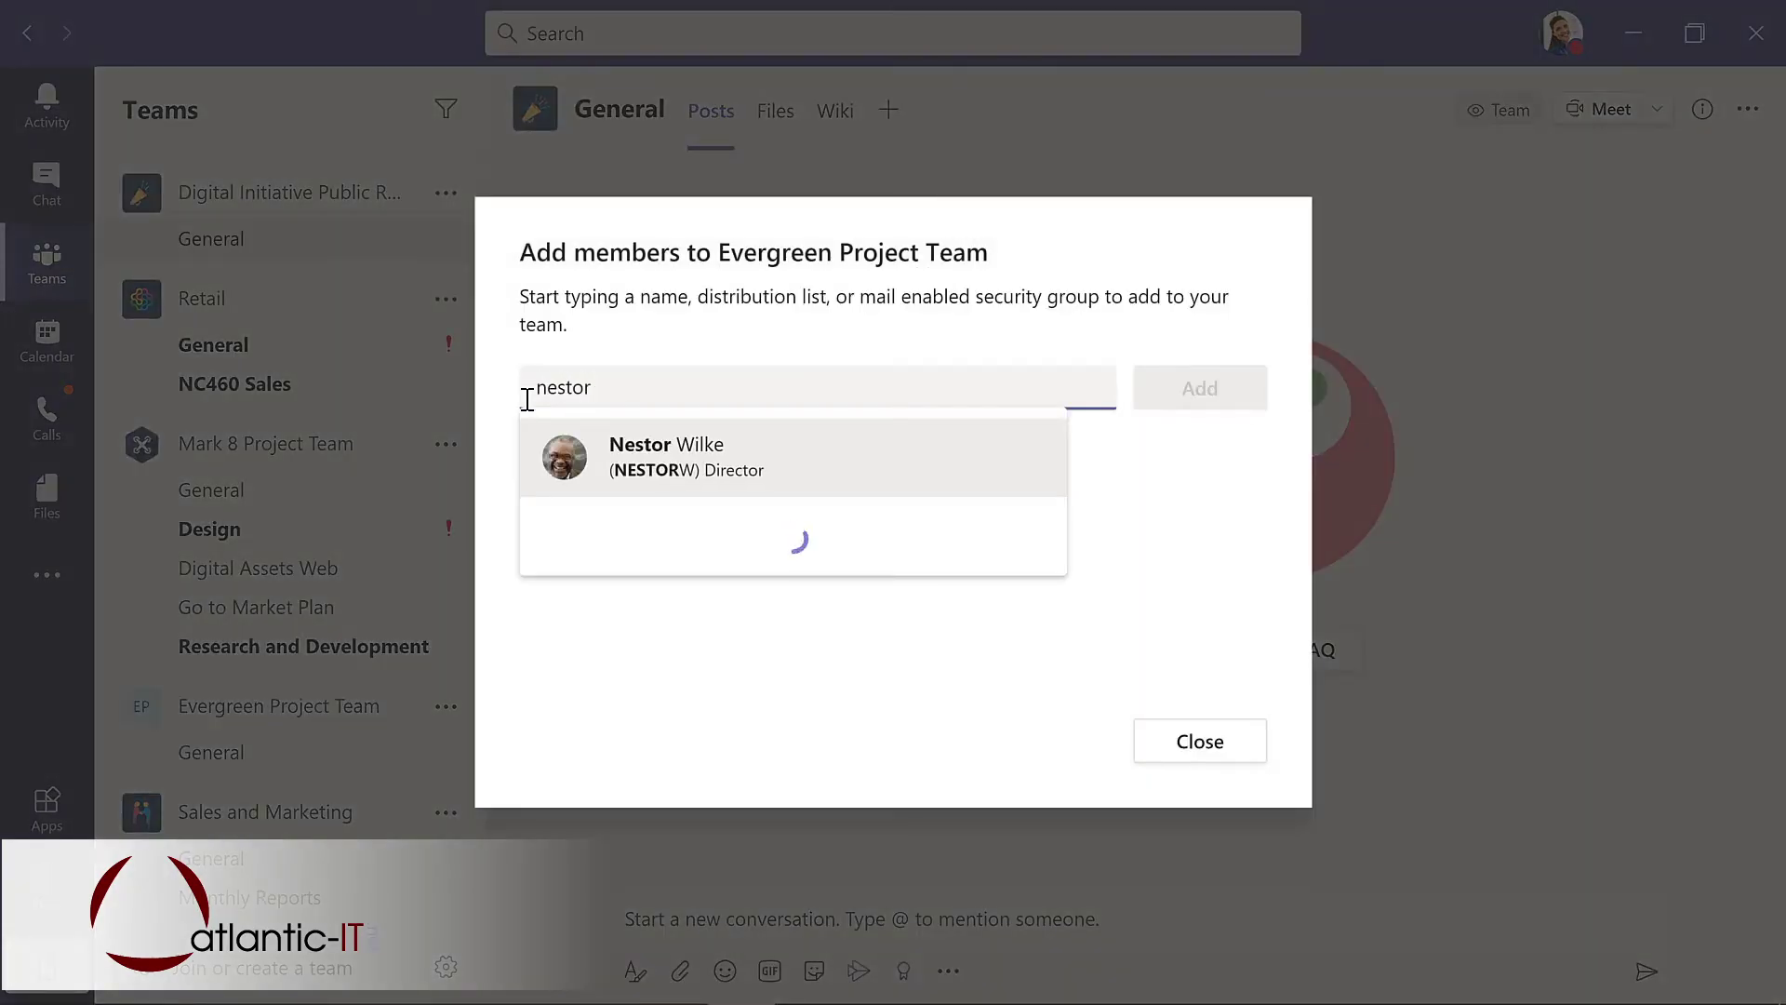
key(Return)
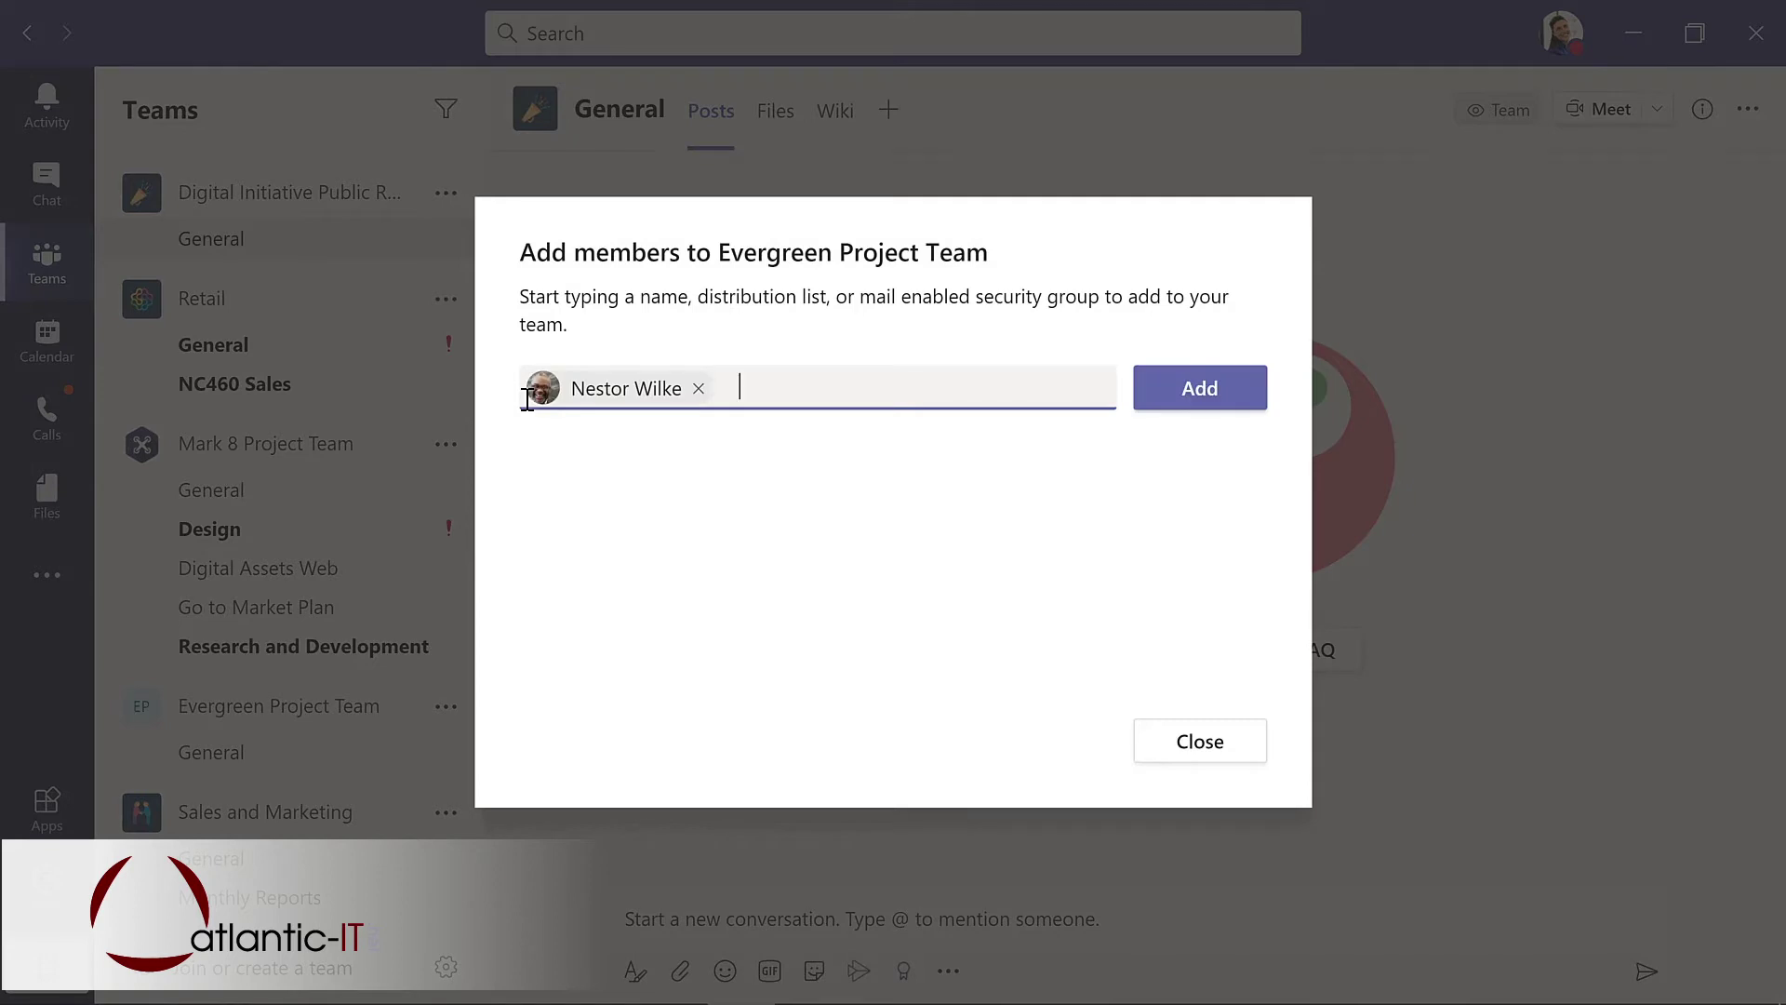
click(1209, 389)
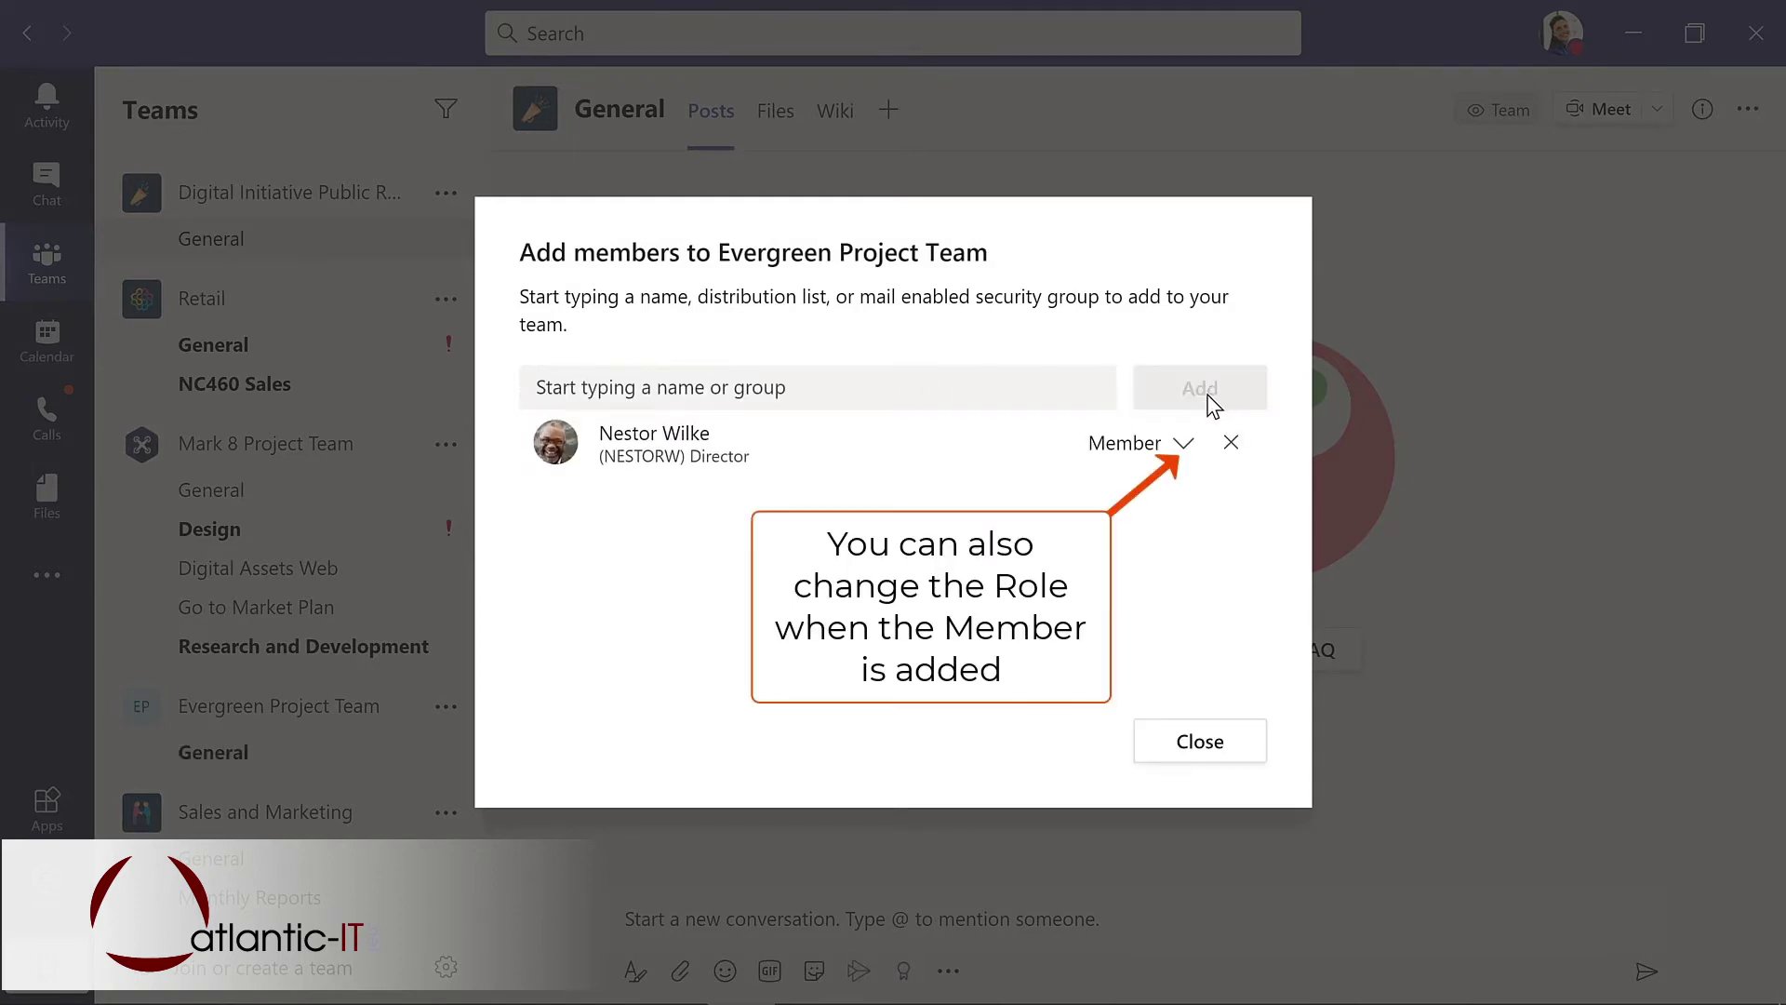
click(1195, 733)
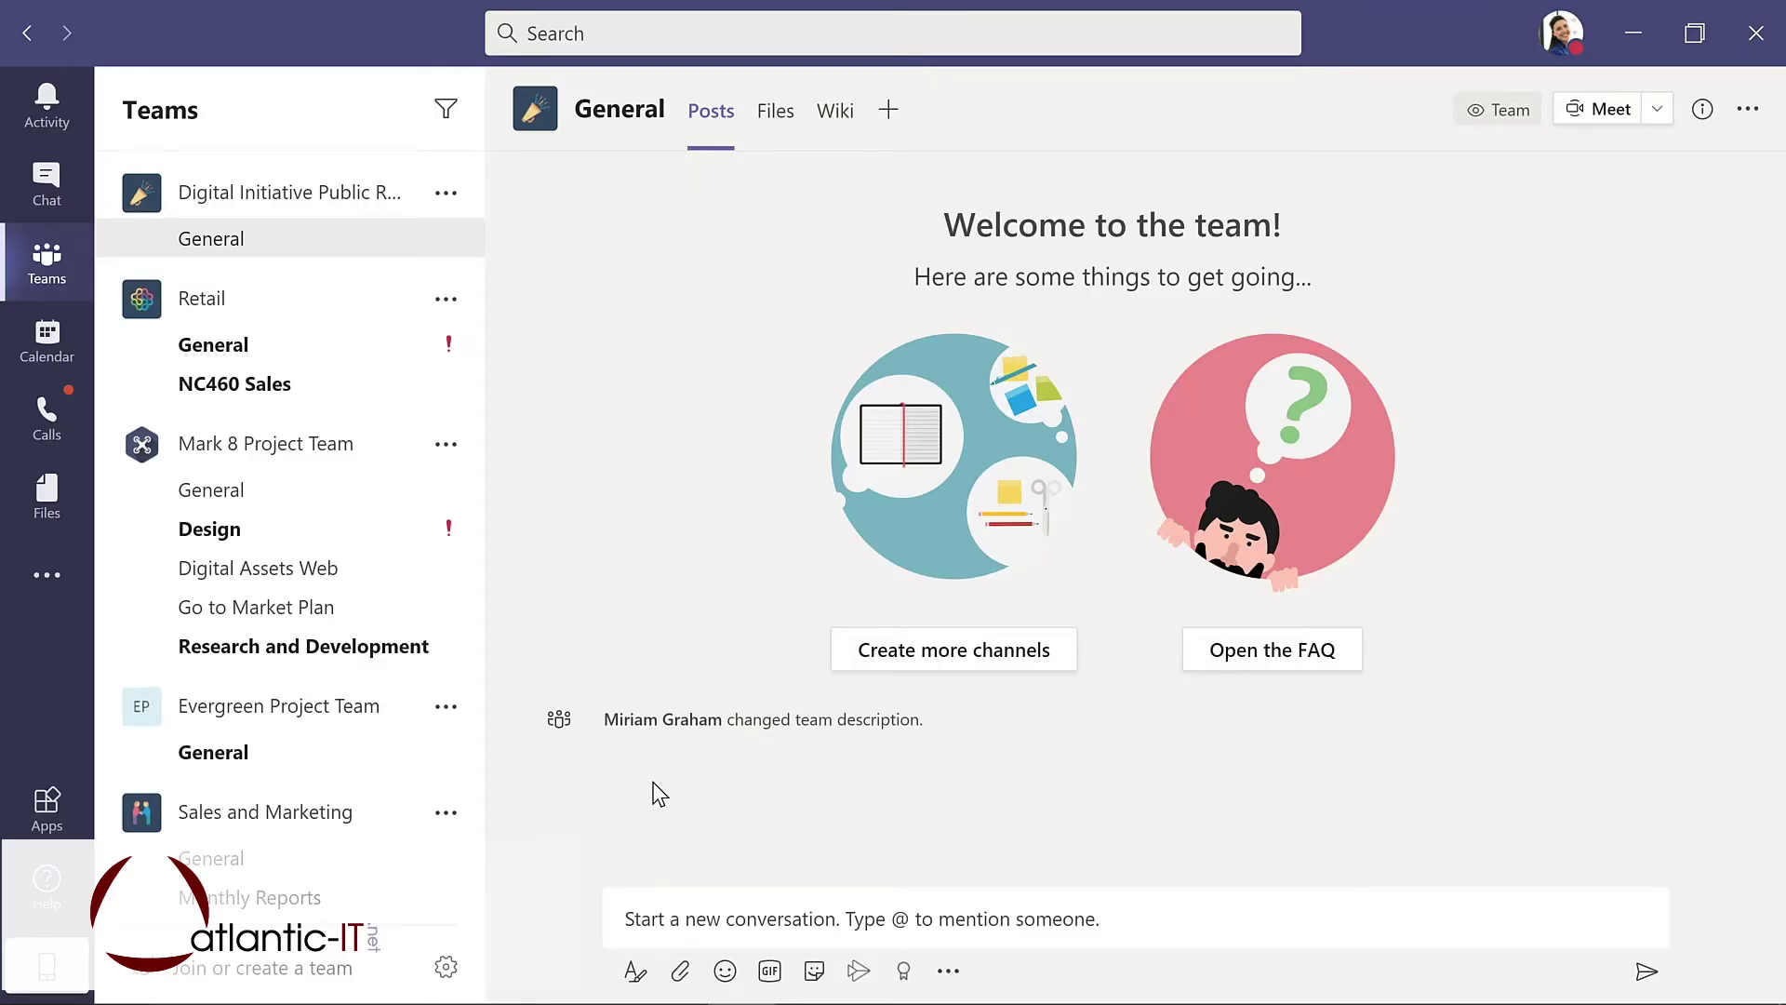
Change the director's role in the Evergreen Project Team to Owner
click(447, 711)
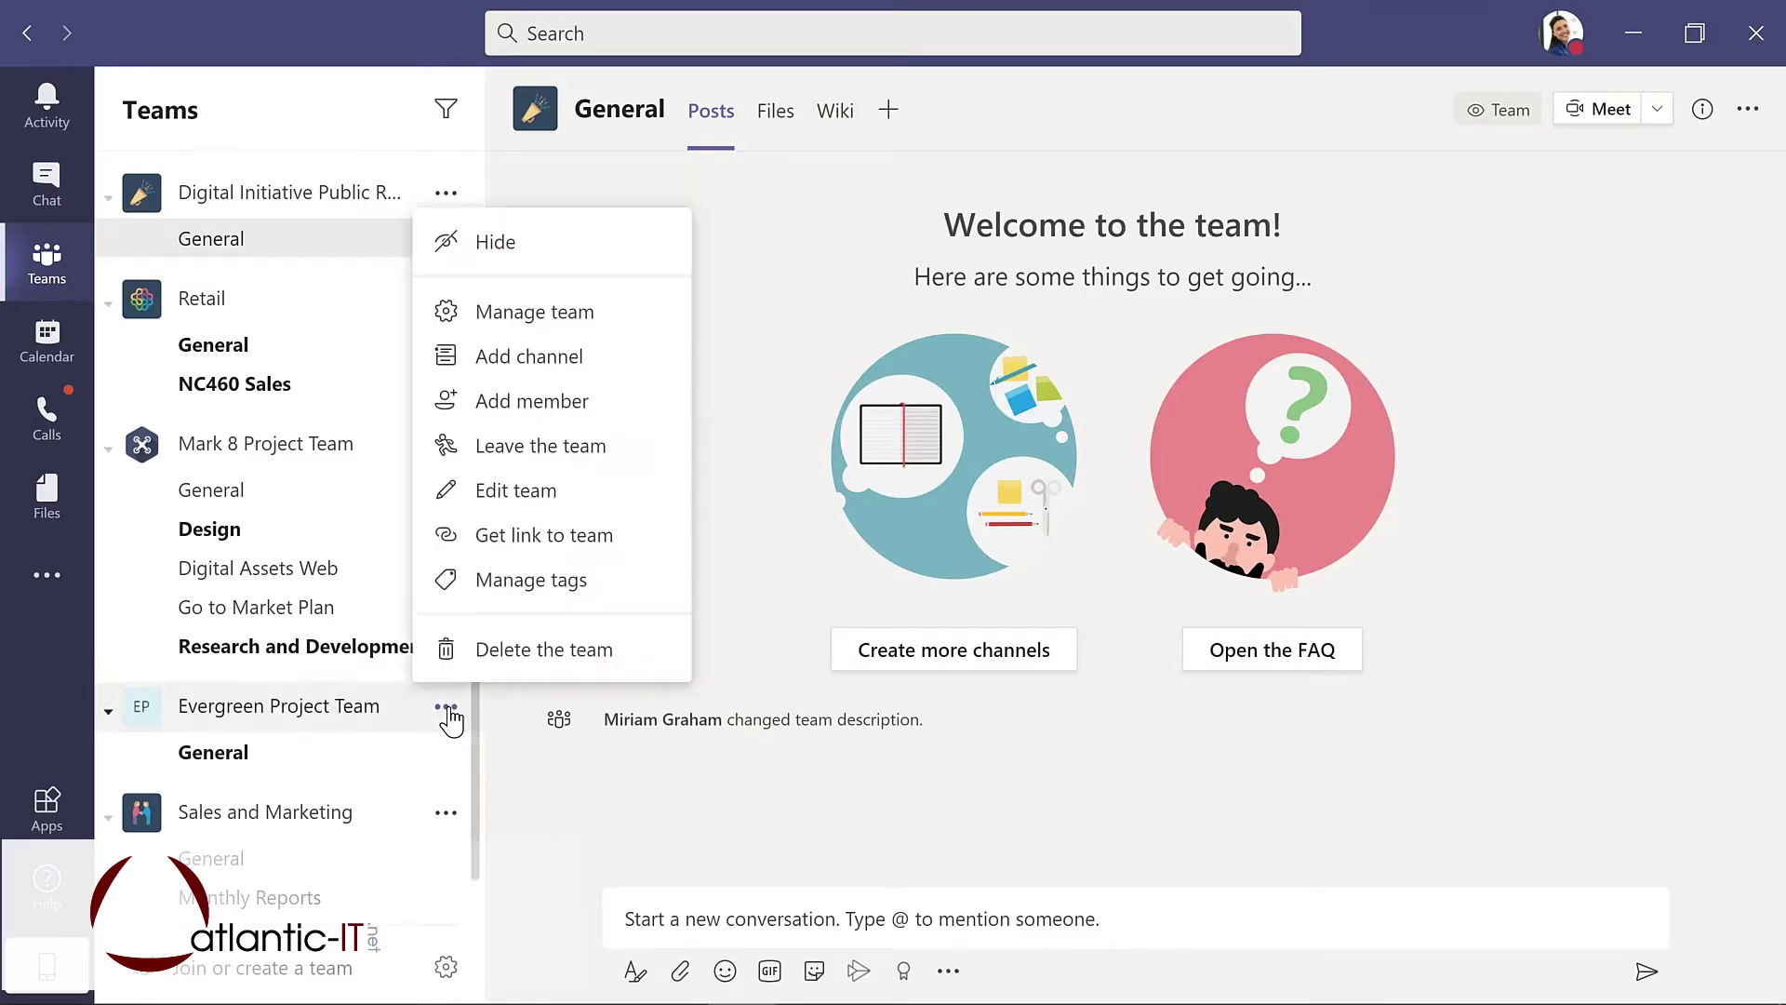
click(549, 316)
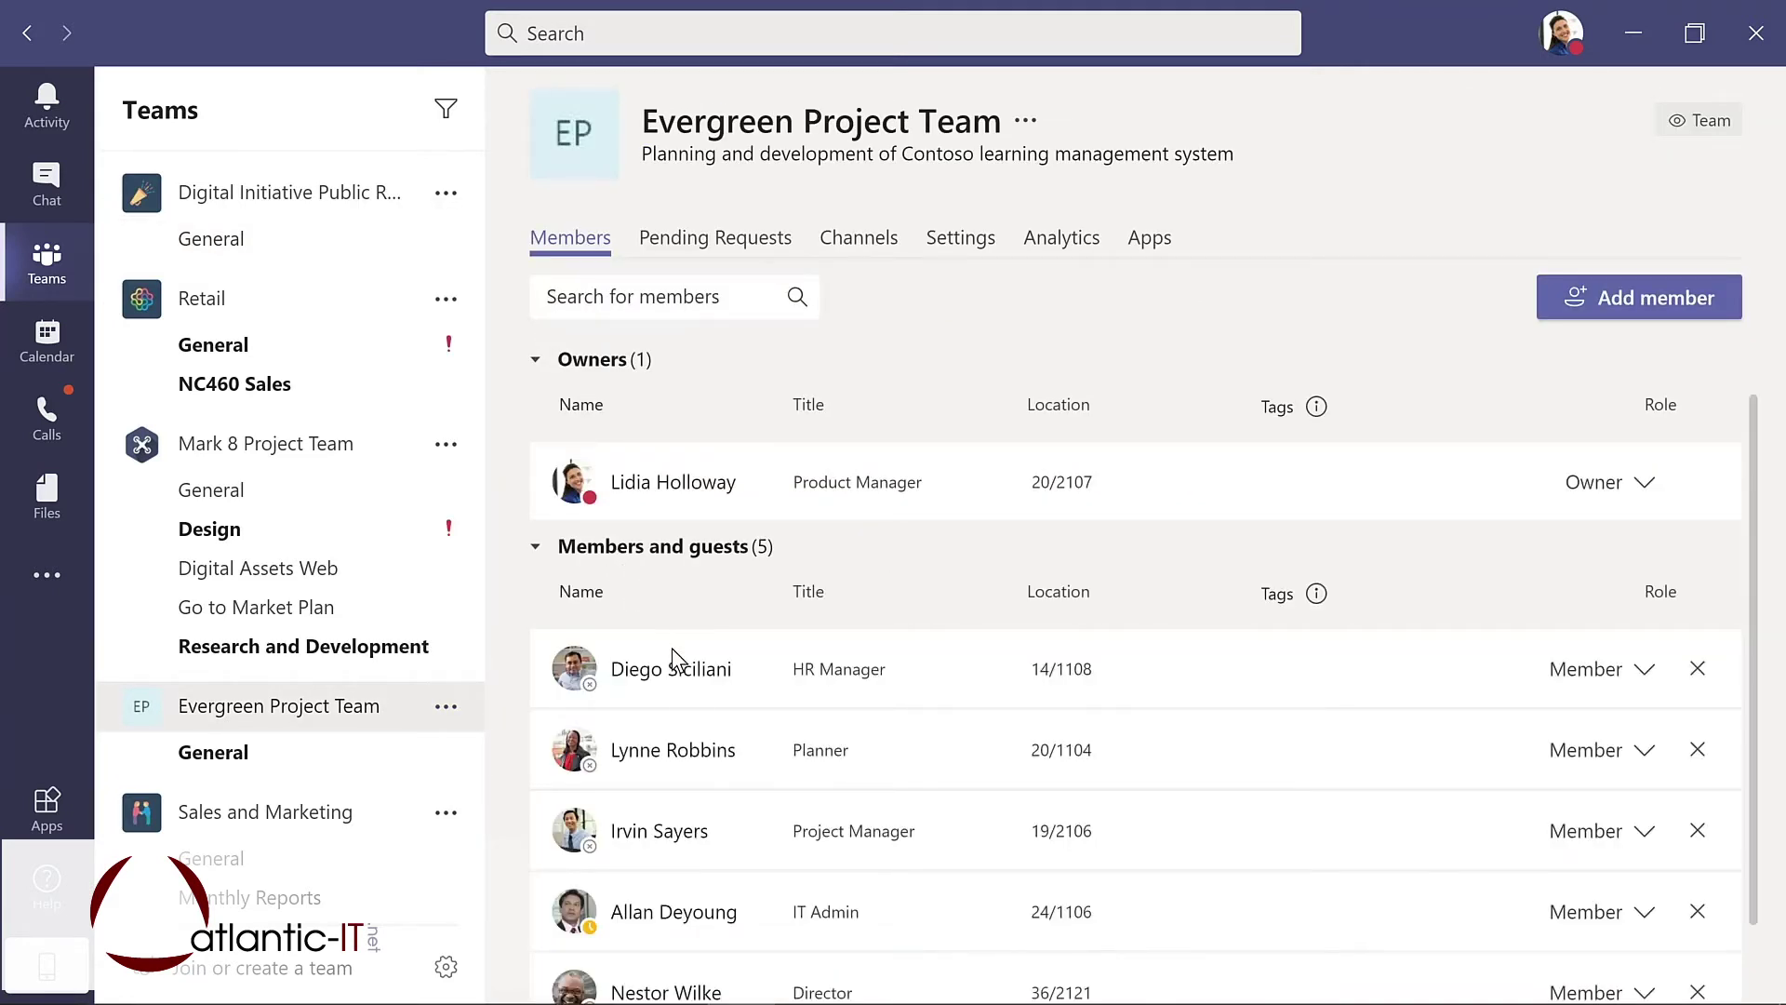
scroll(679, 674, down, 1)
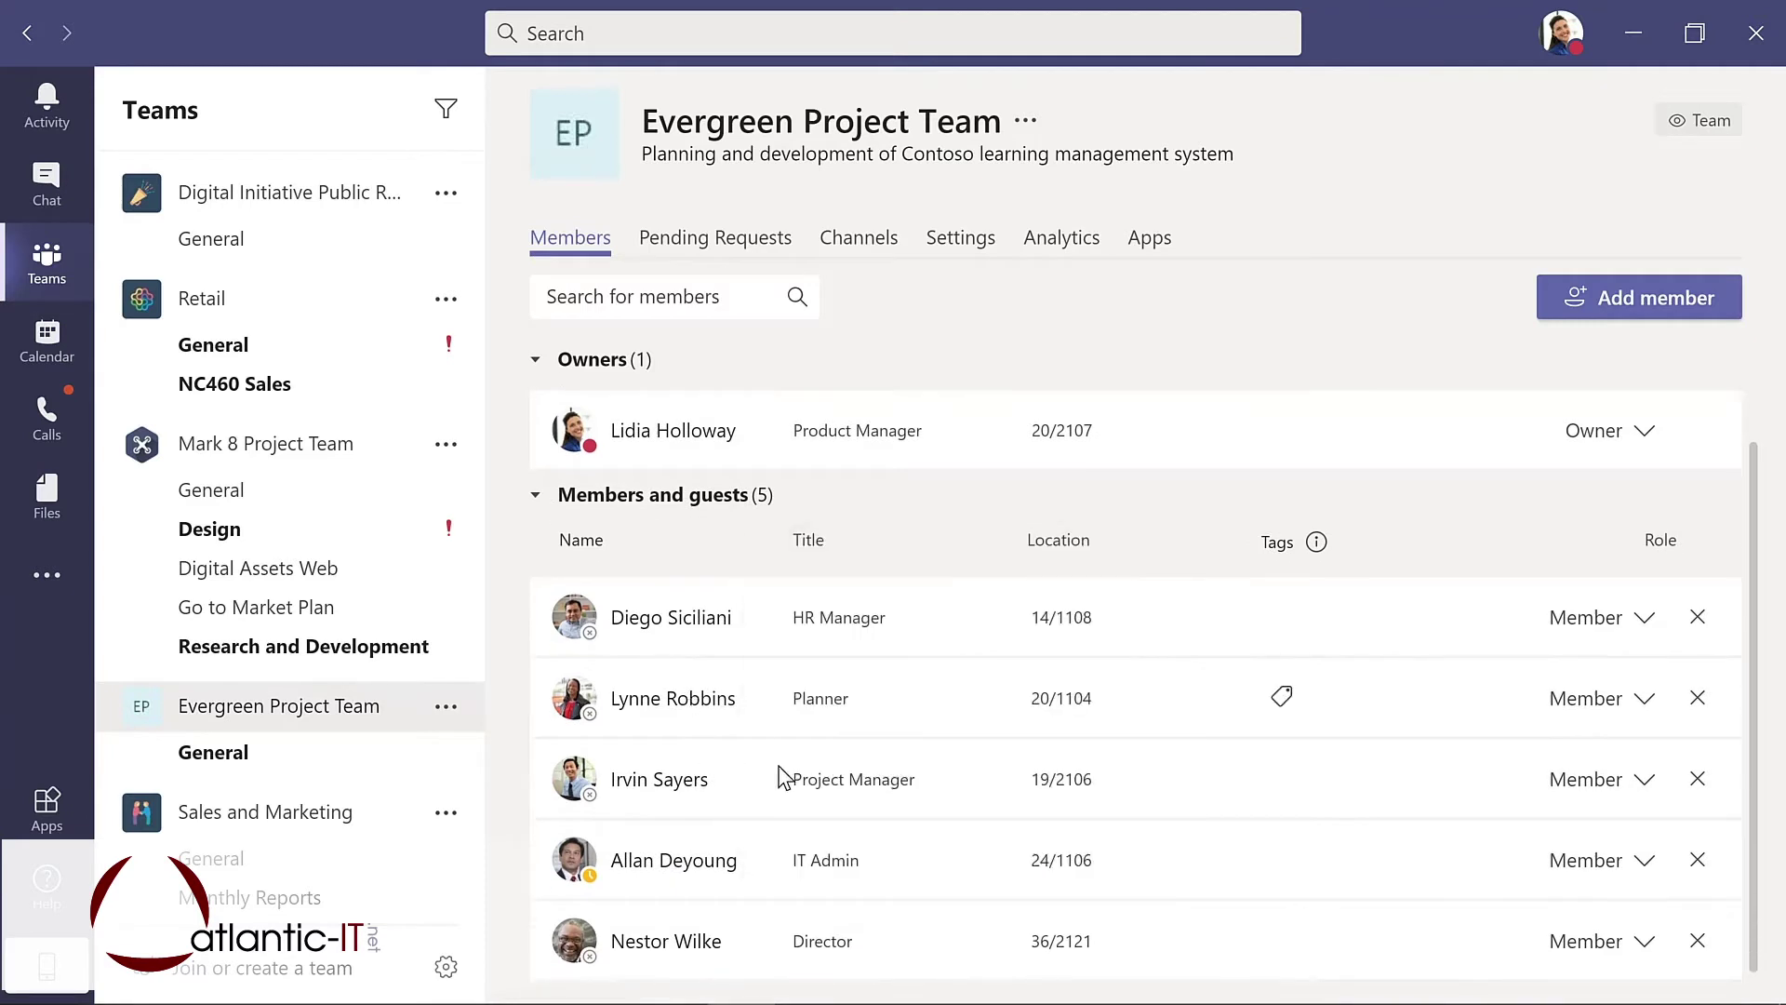
click(1641, 945)
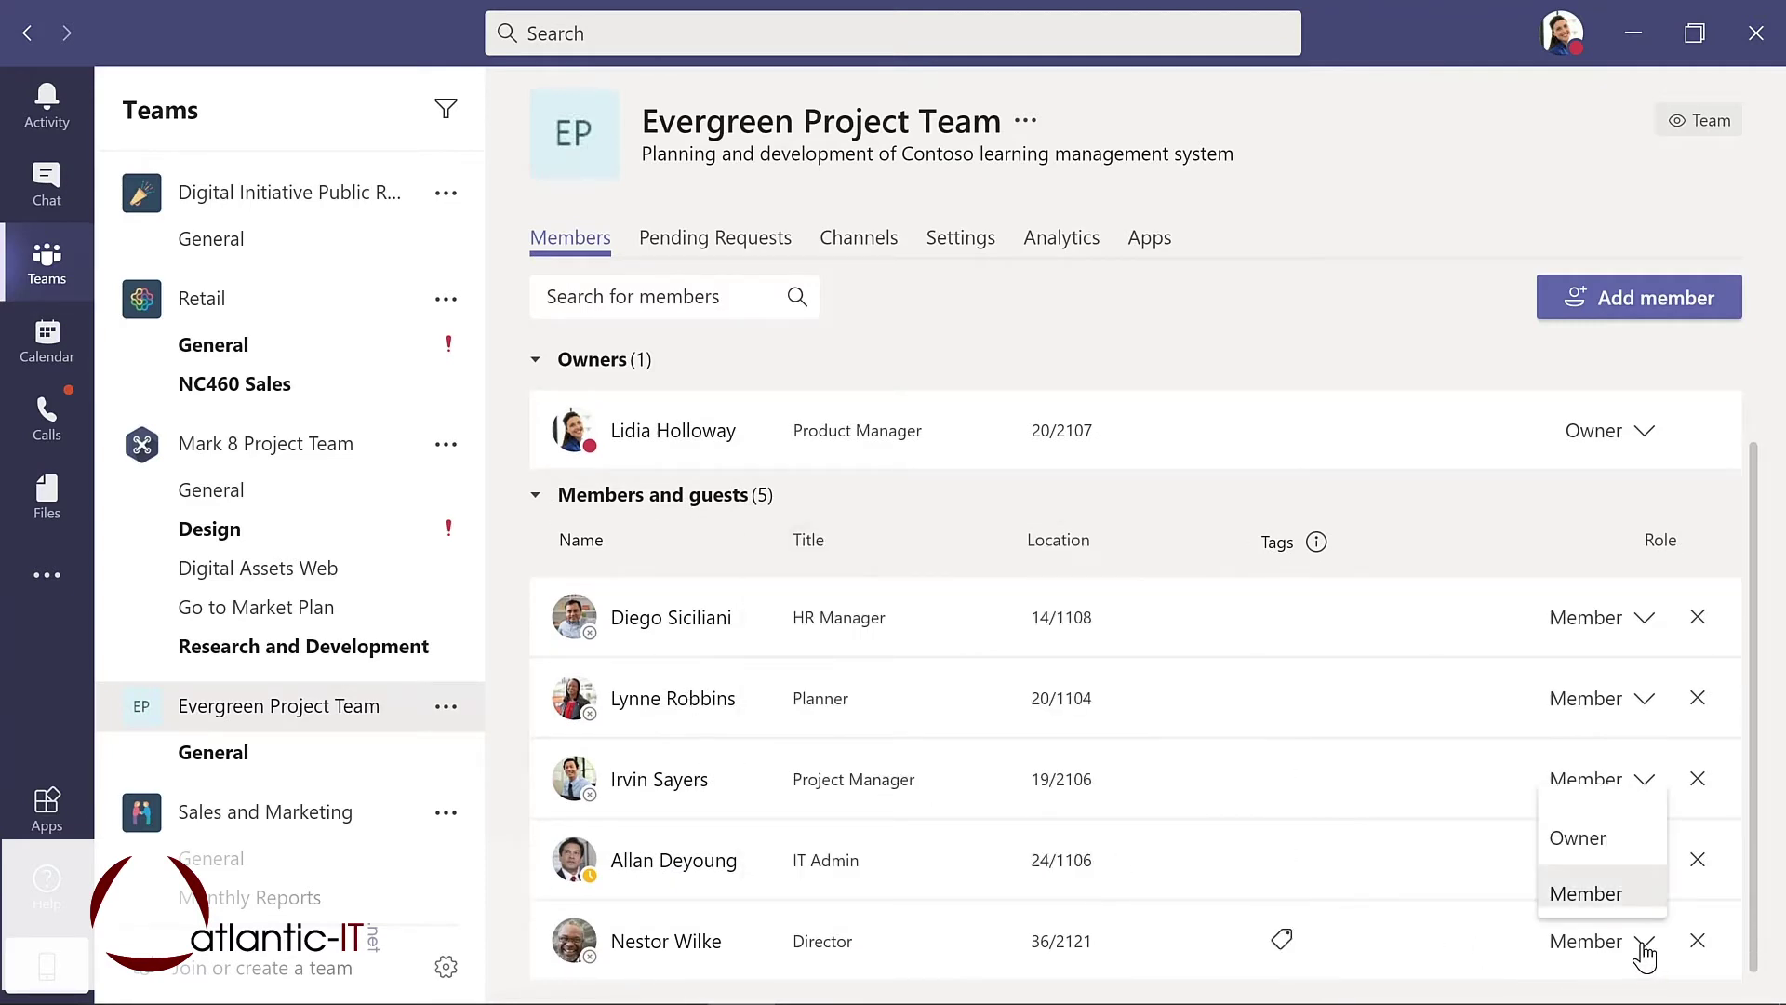
click(1590, 841)
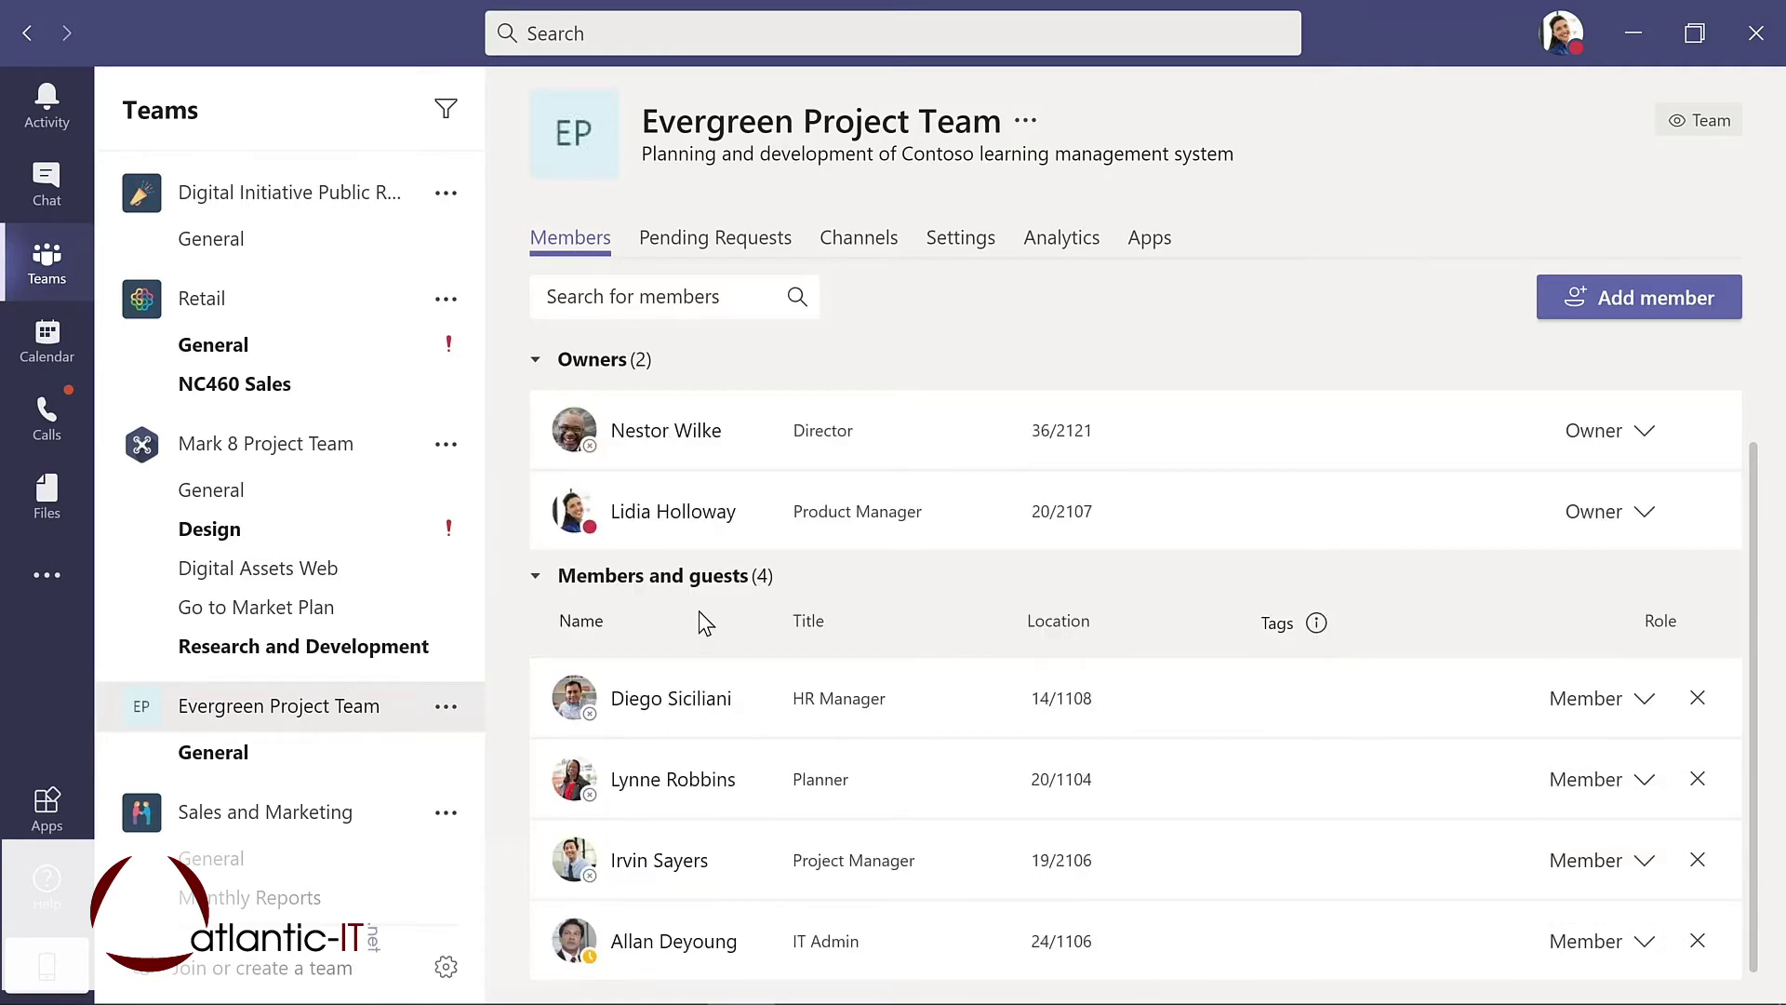
Start an announcement in the Evergreen Project Team's General channel with a headline welcoming the director by first name
click(239, 749)
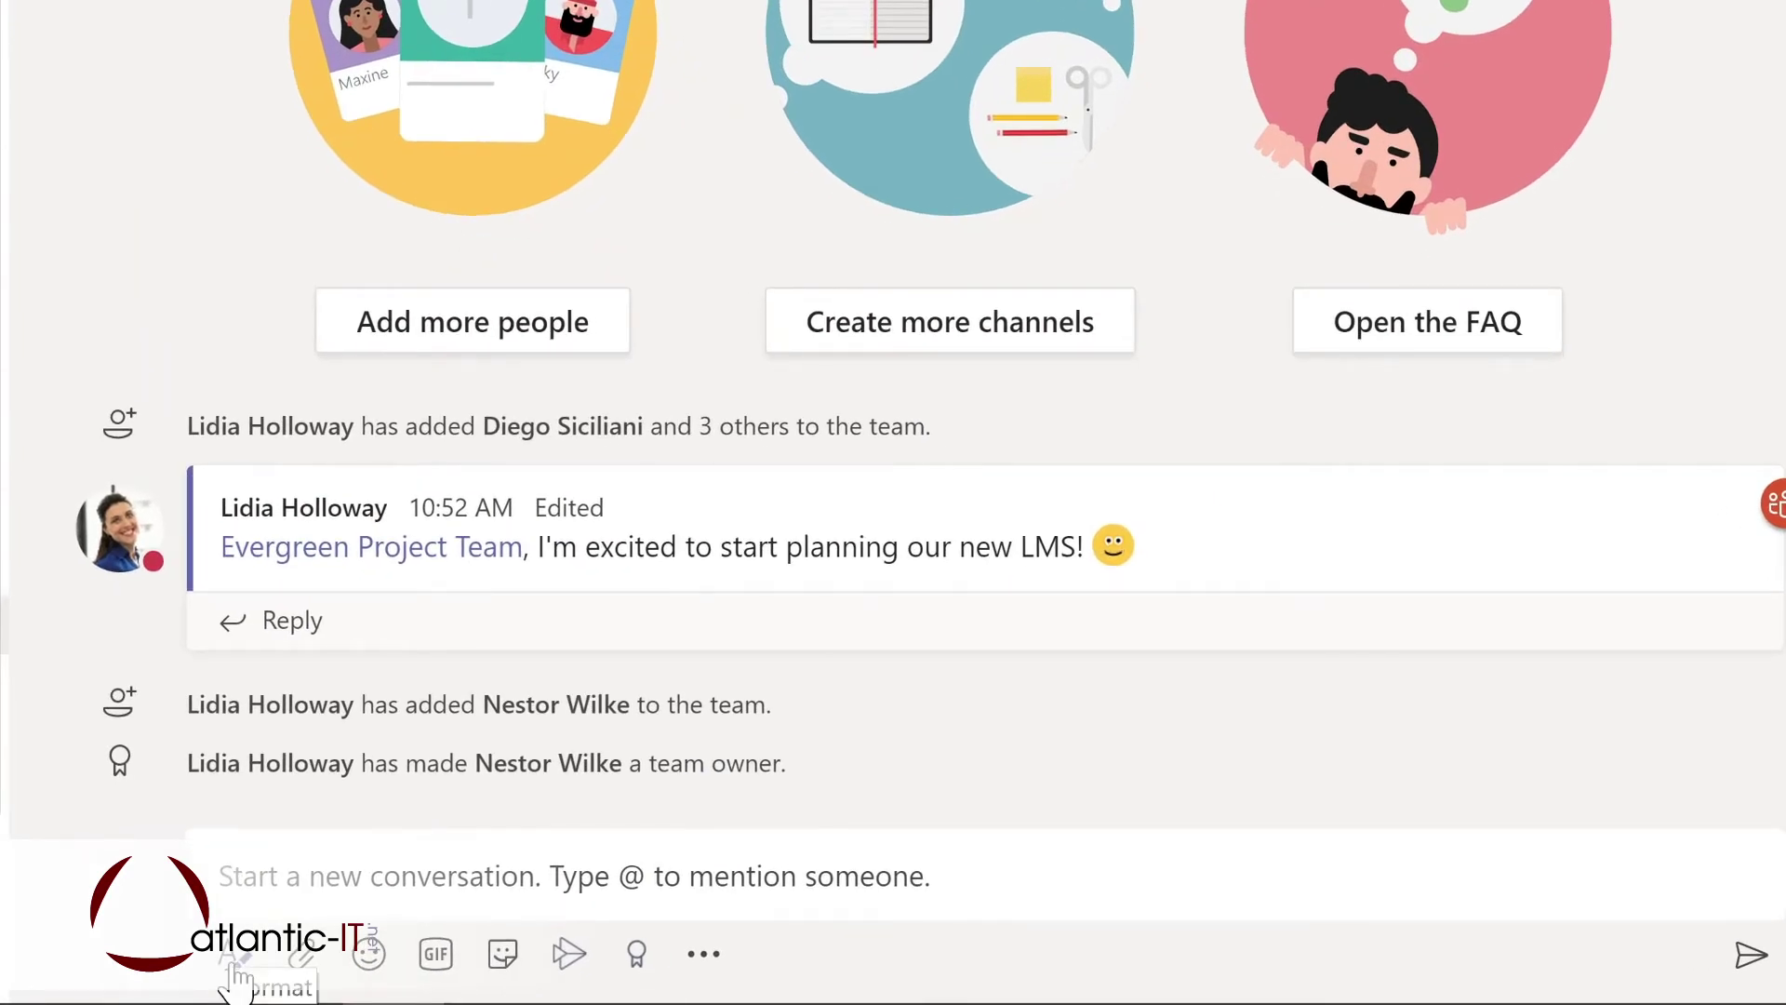
click(234, 963)
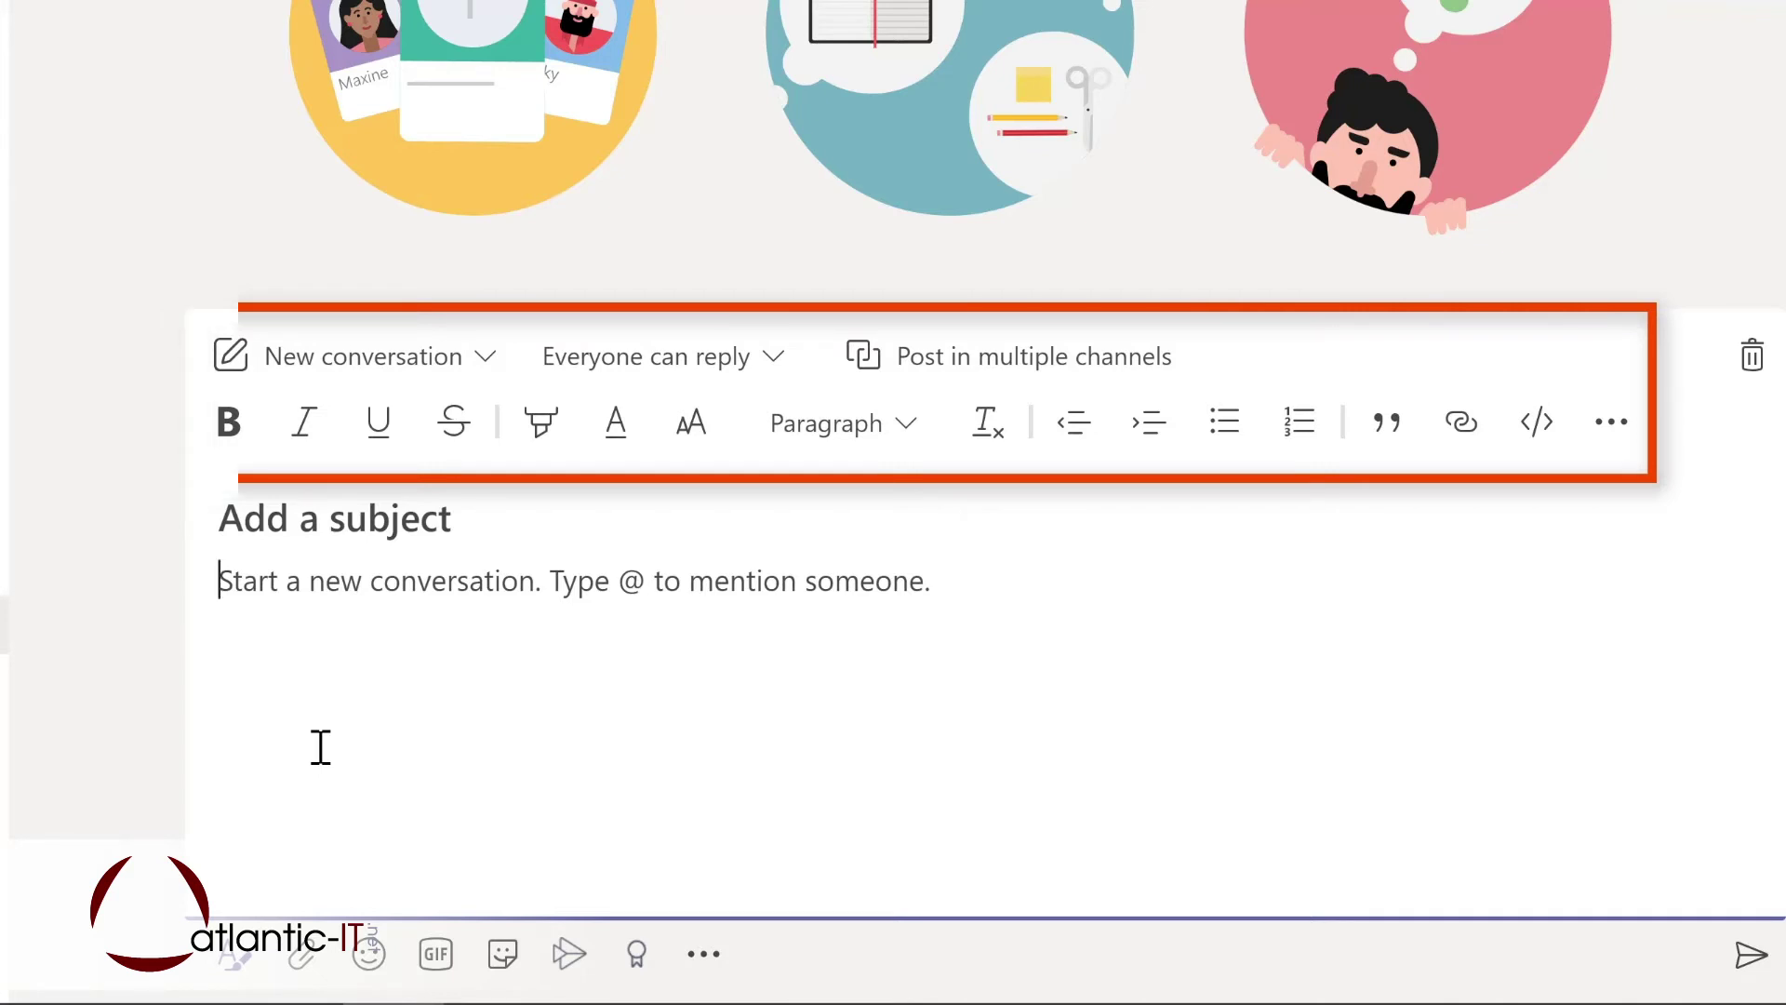
click(488, 363)
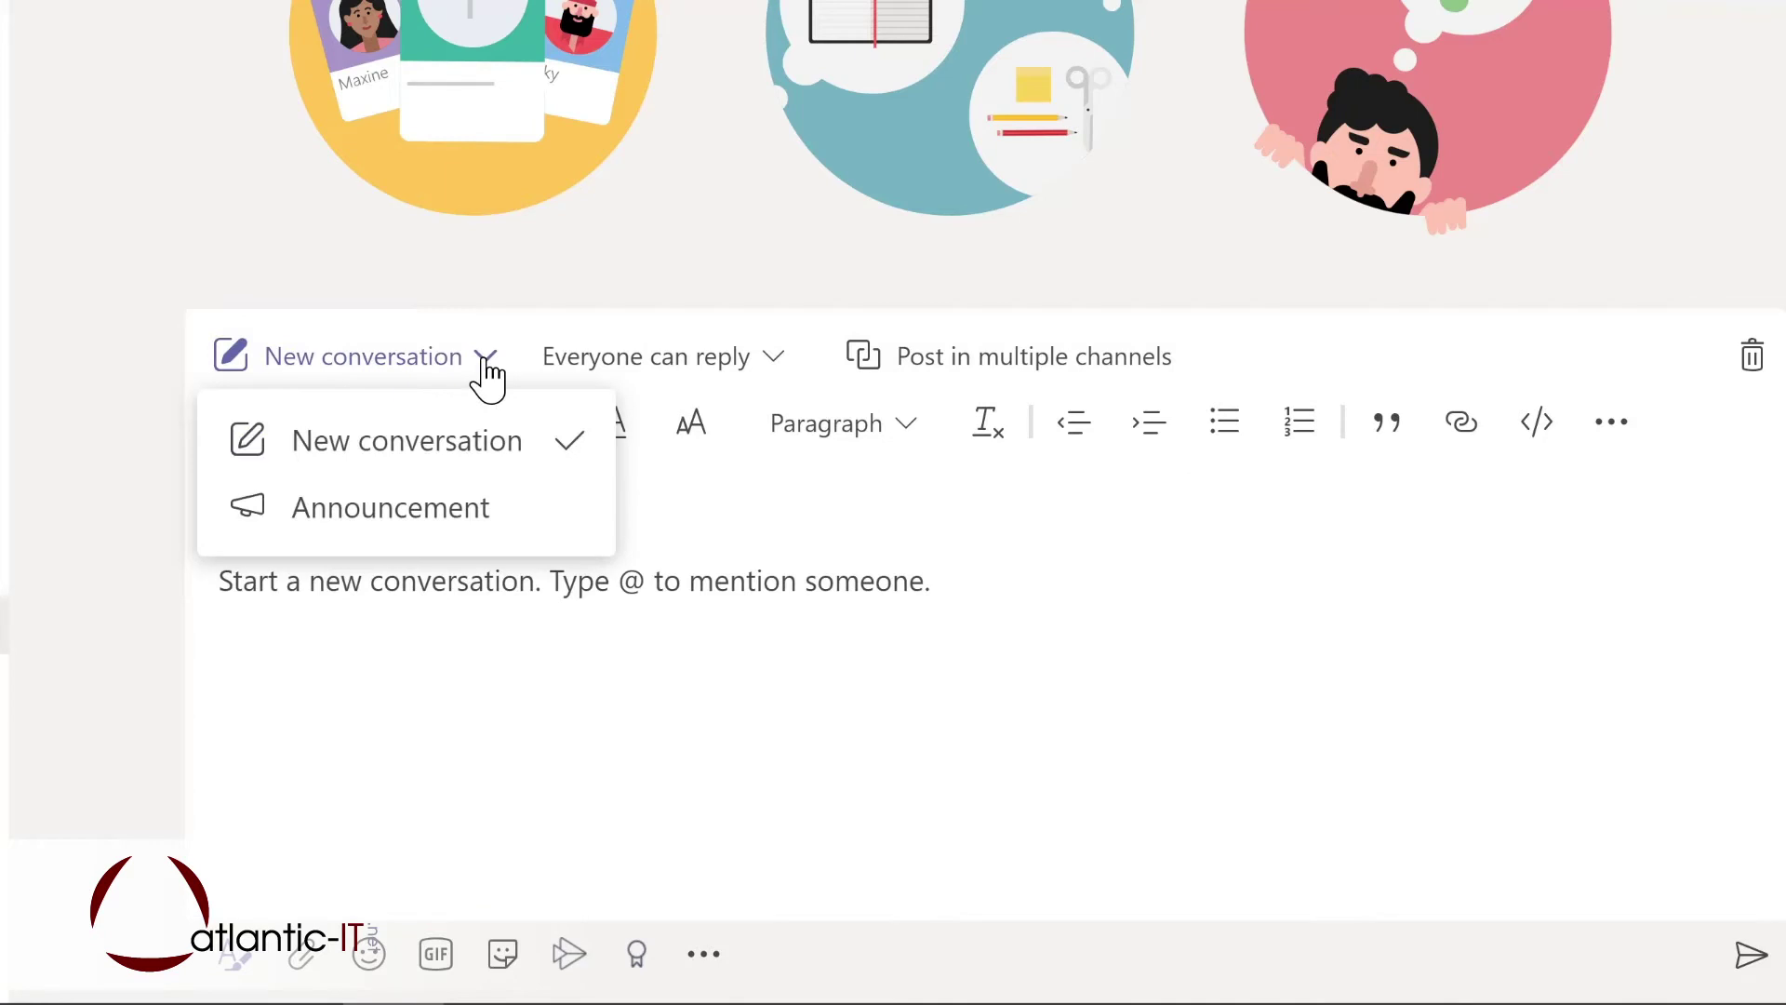
click(414, 511)
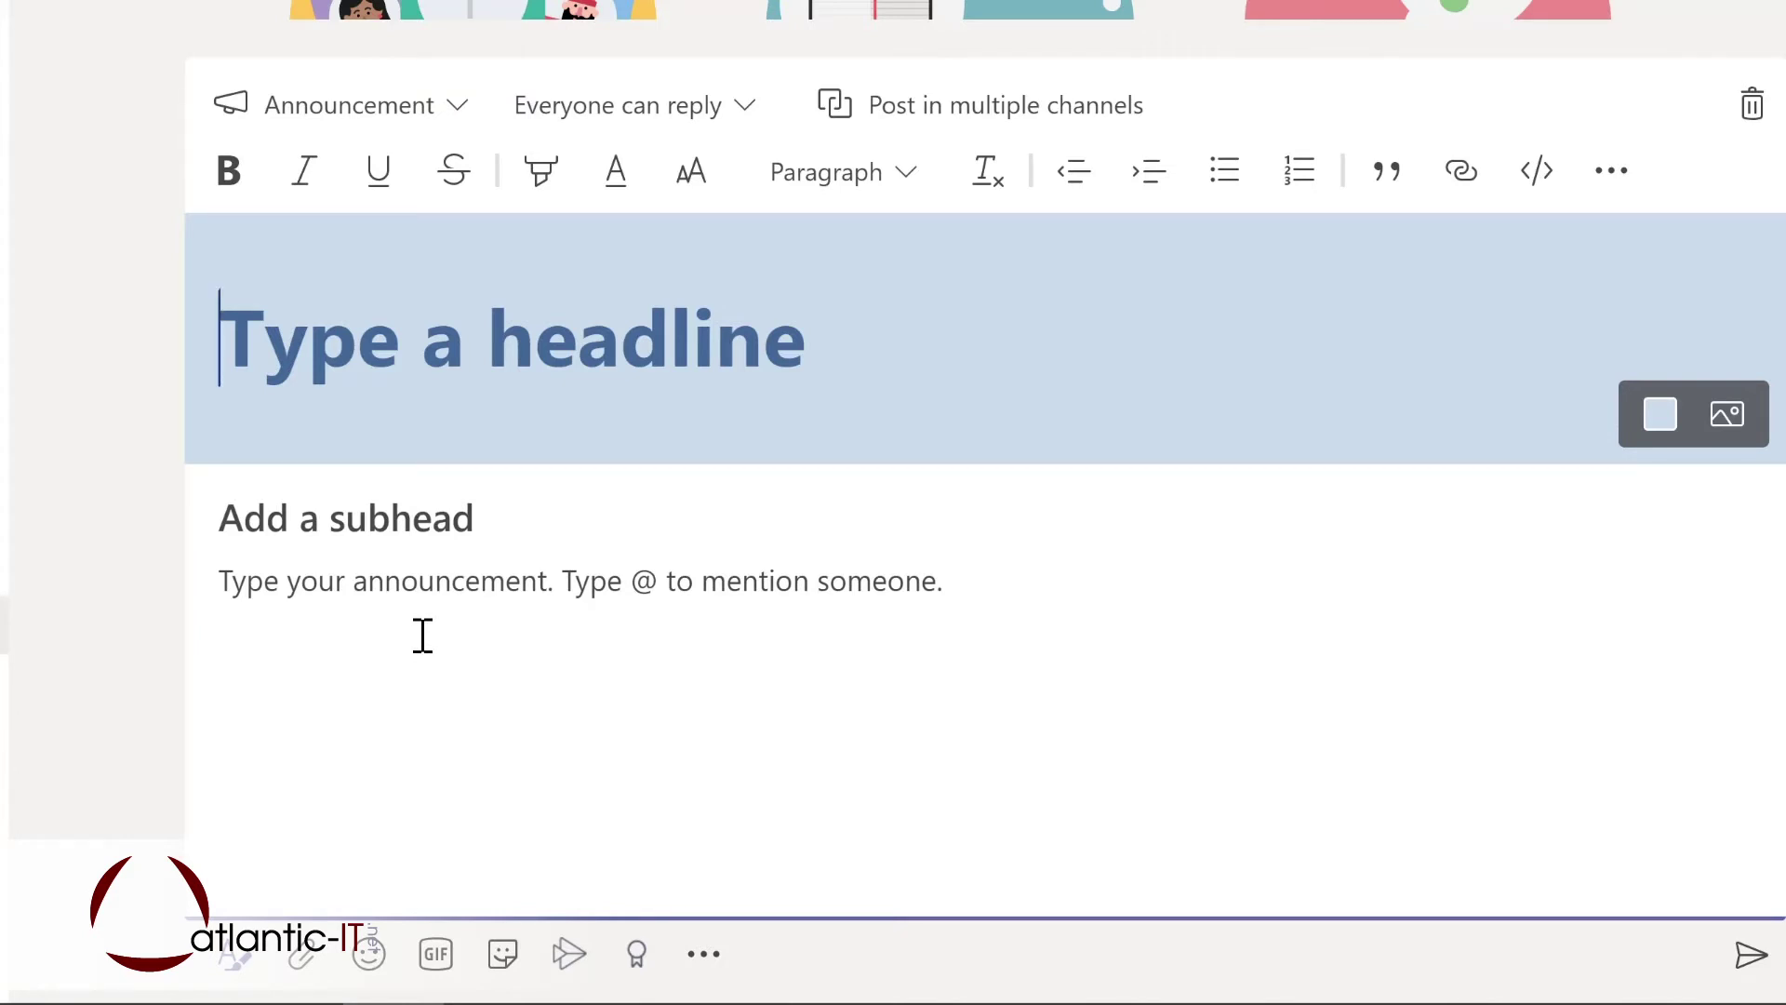
text(Welcome Nestor!)
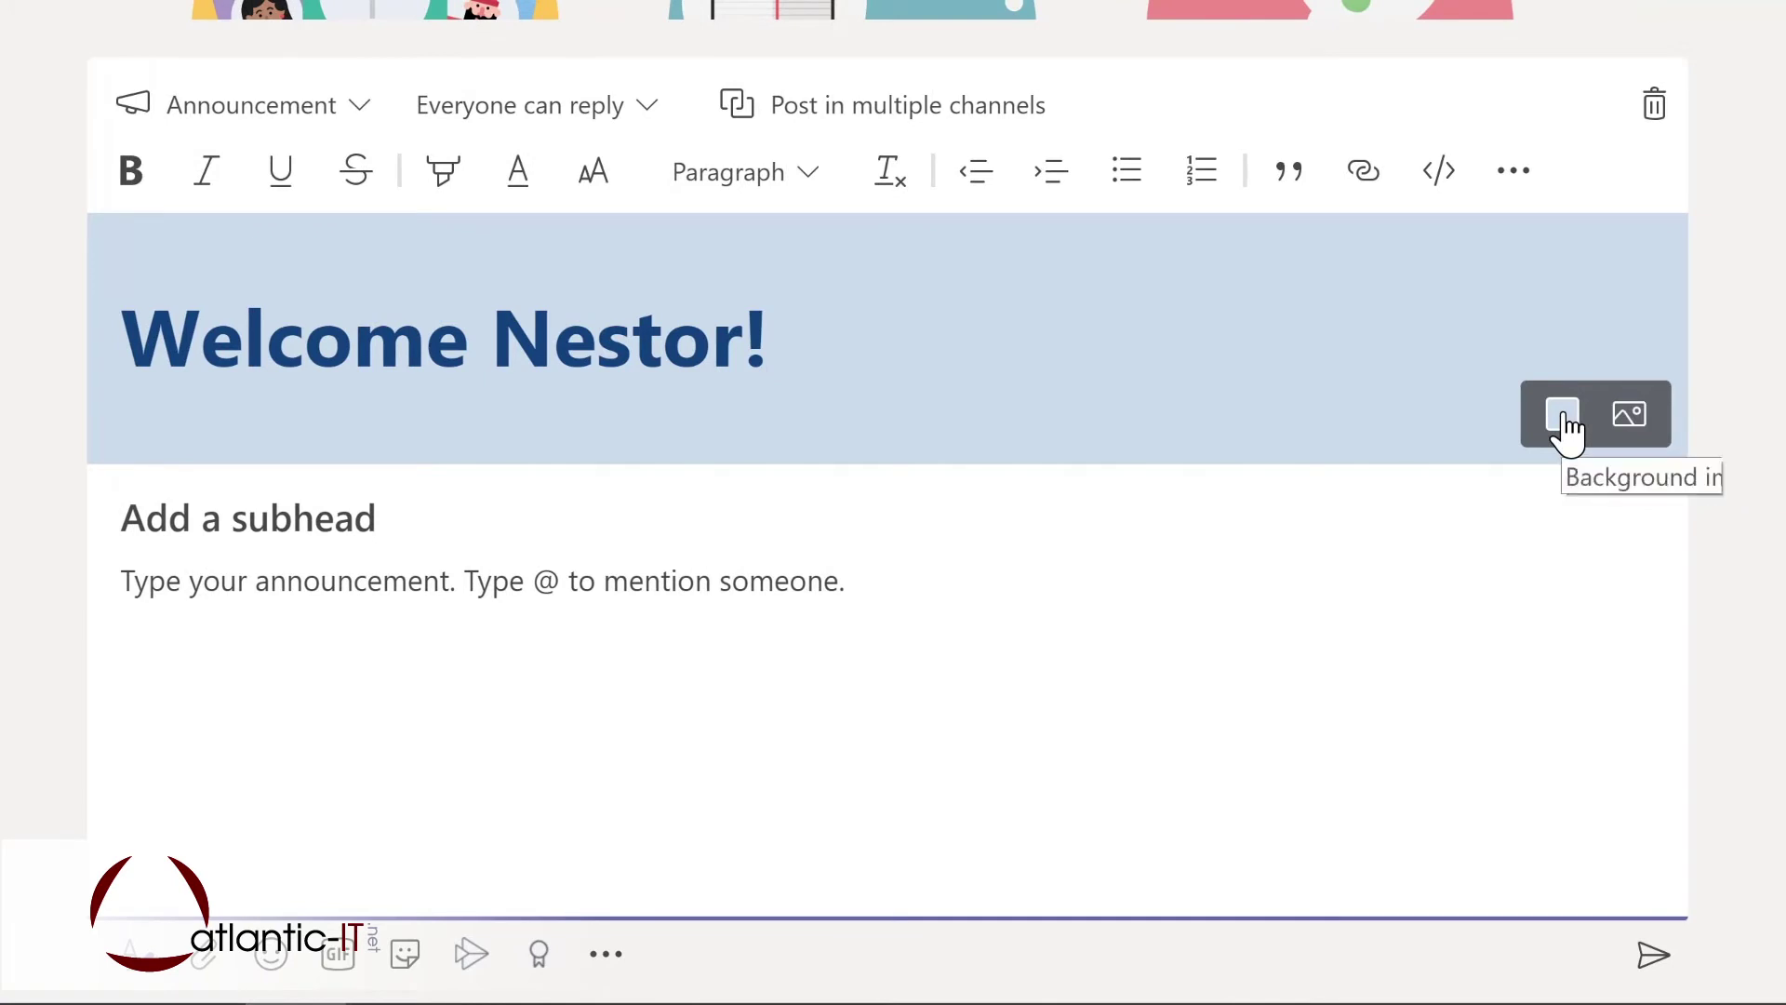
Finish and post the announcement with a dark teal headline background, a subhead welcoming the director to Contoso, and a line about joining the LMS planning team
click(1563, 418)
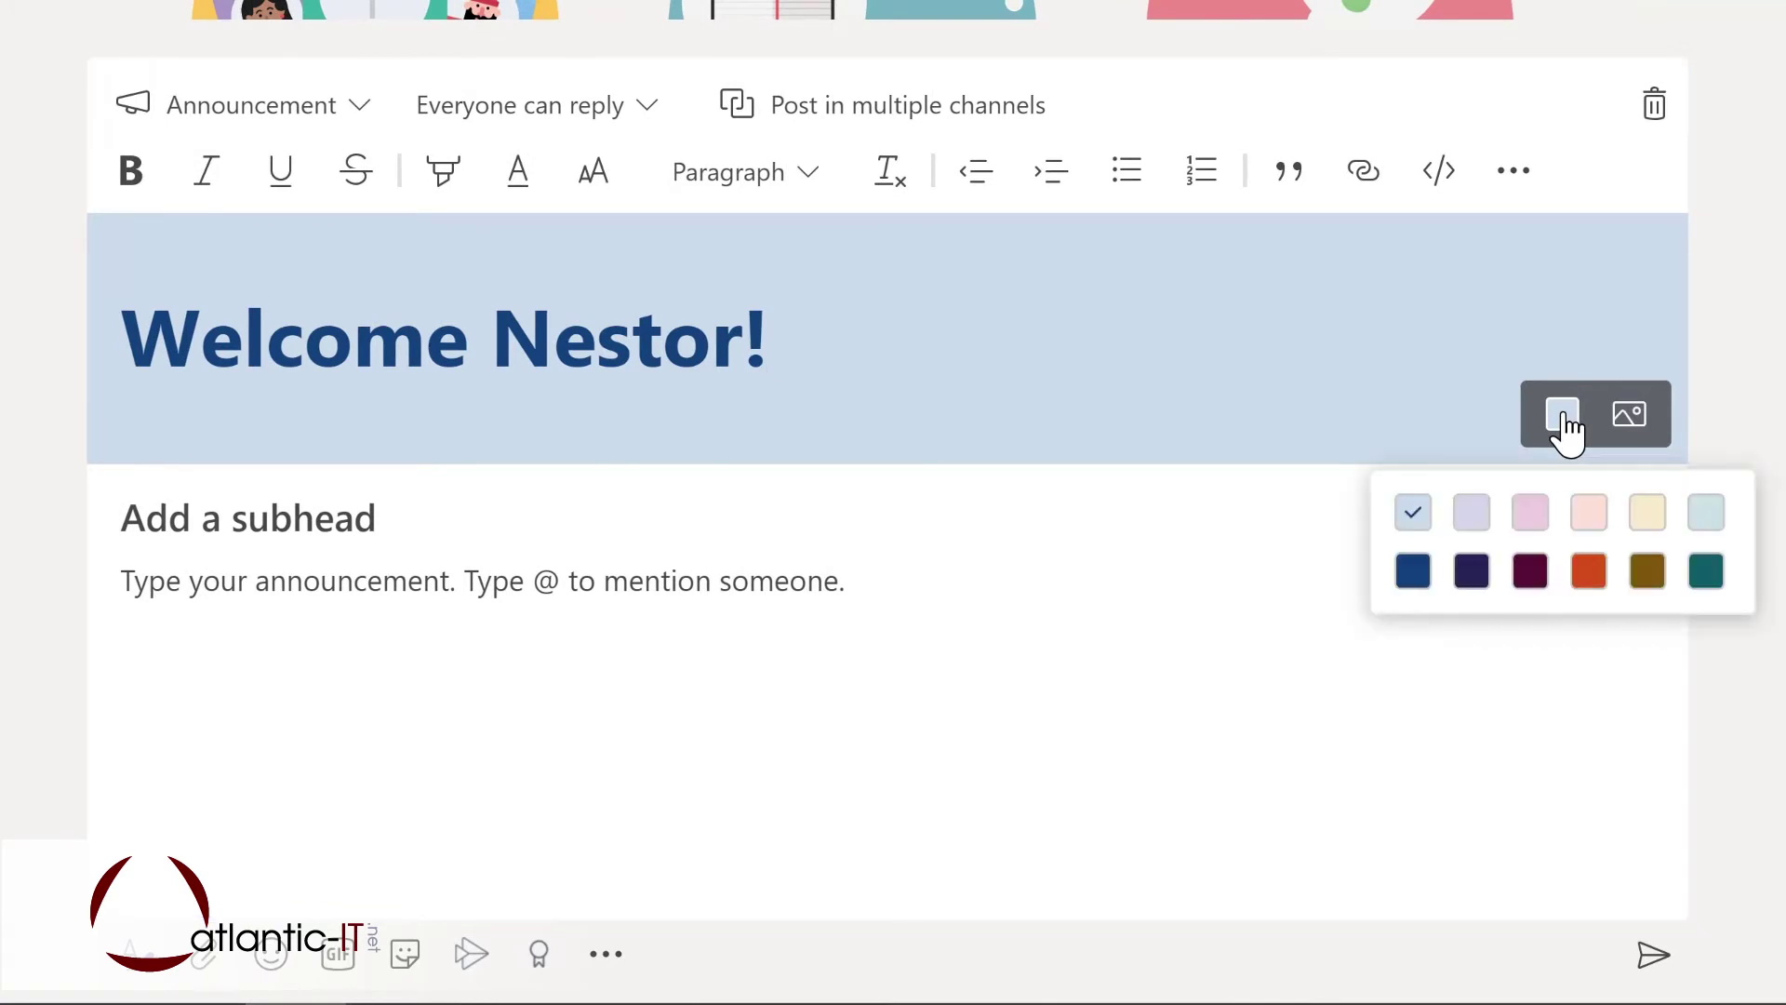
click(1706, 573)
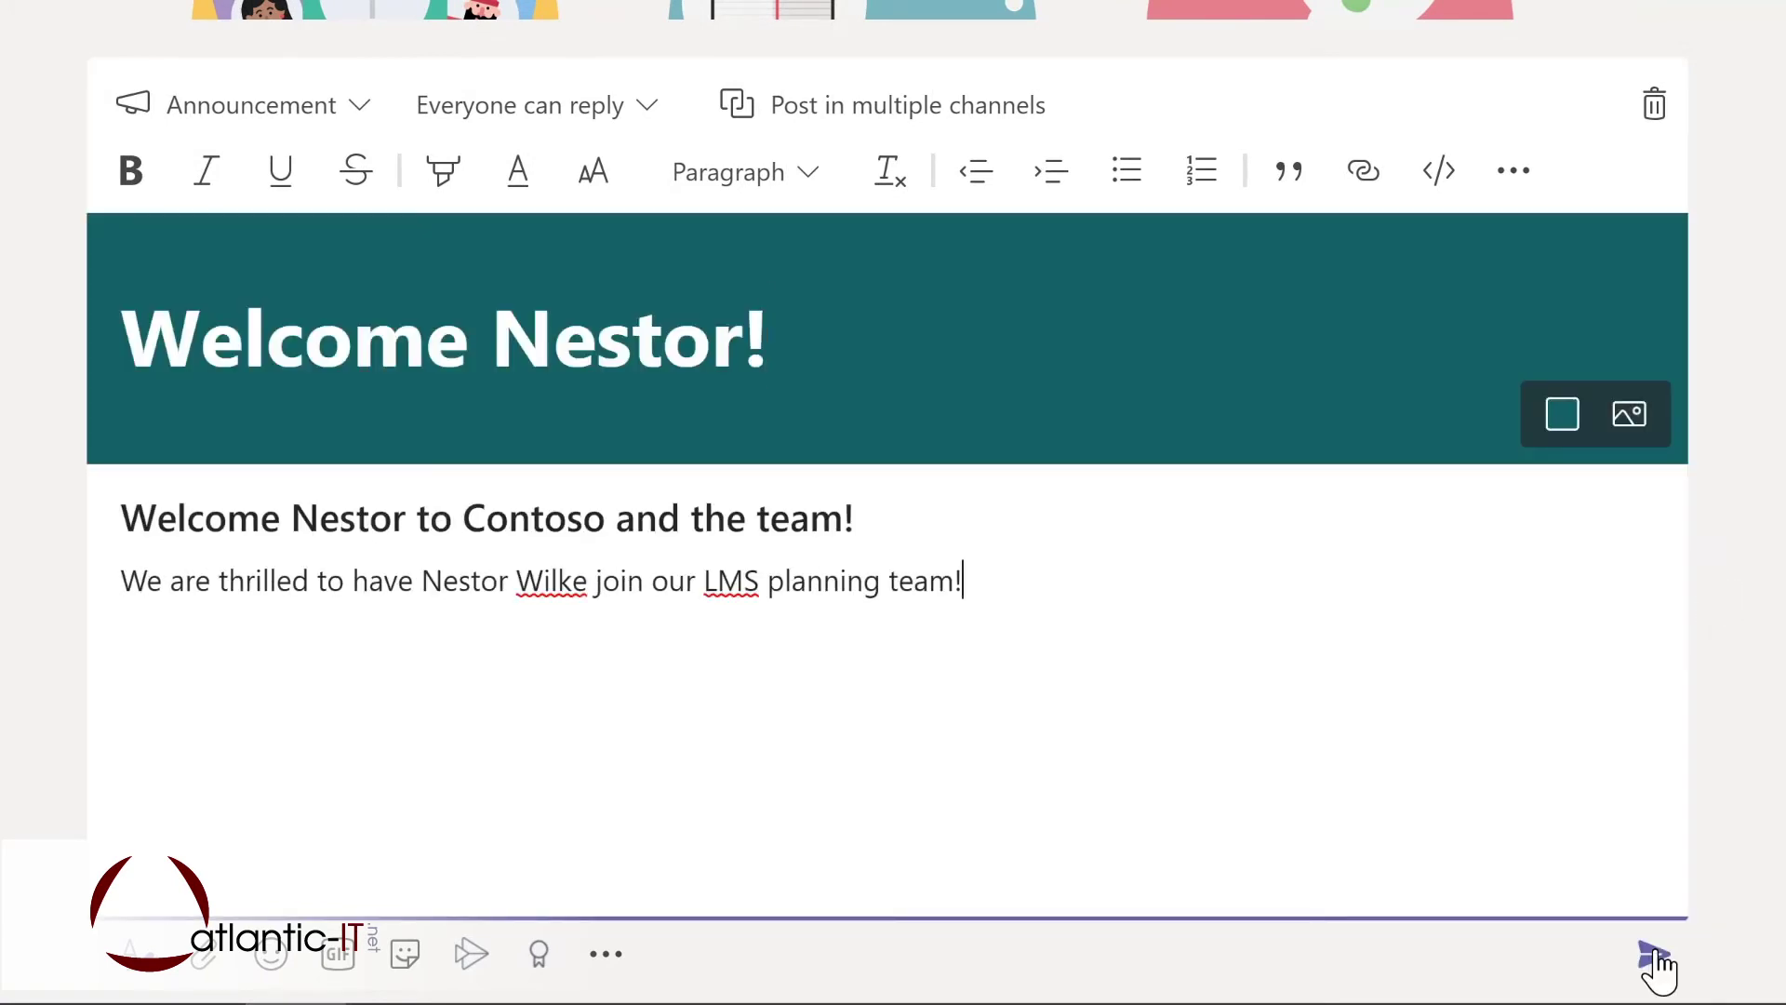
click(1655, 964)
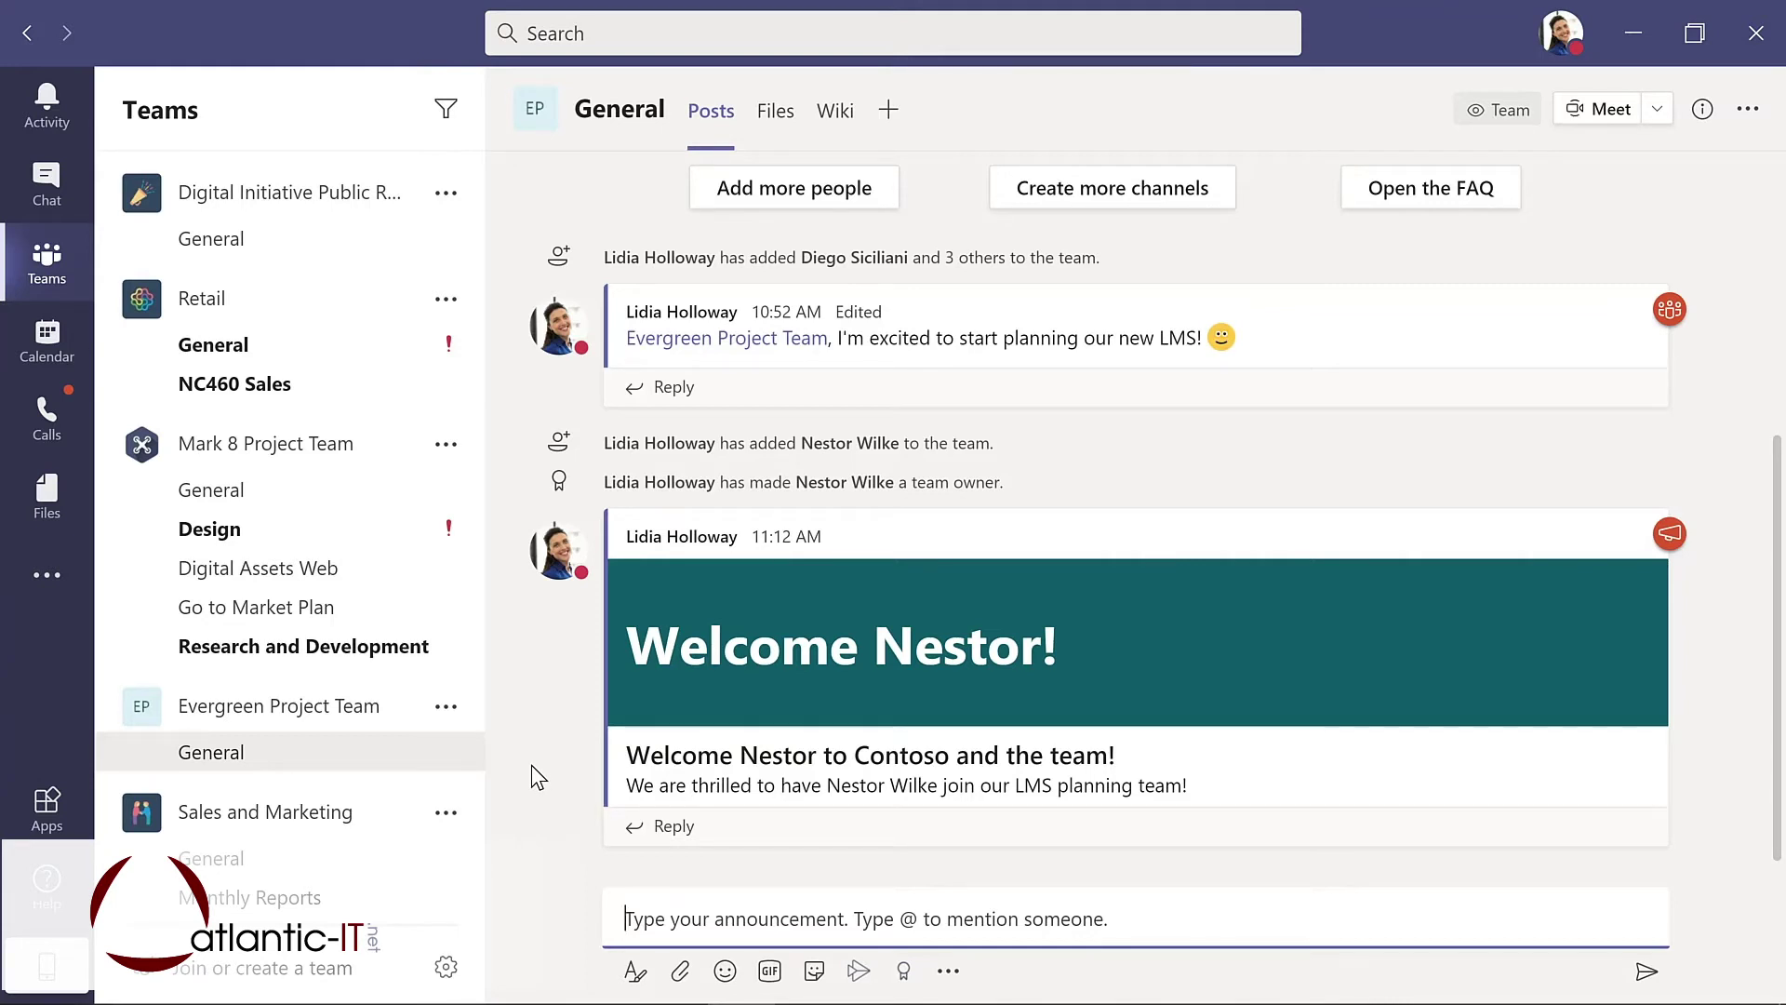
Add a Standard channel named Design to the Evergreen Project Team, described as "Design and planning of LMS" and automatically shown in everyone's channel list
click(446, 708)
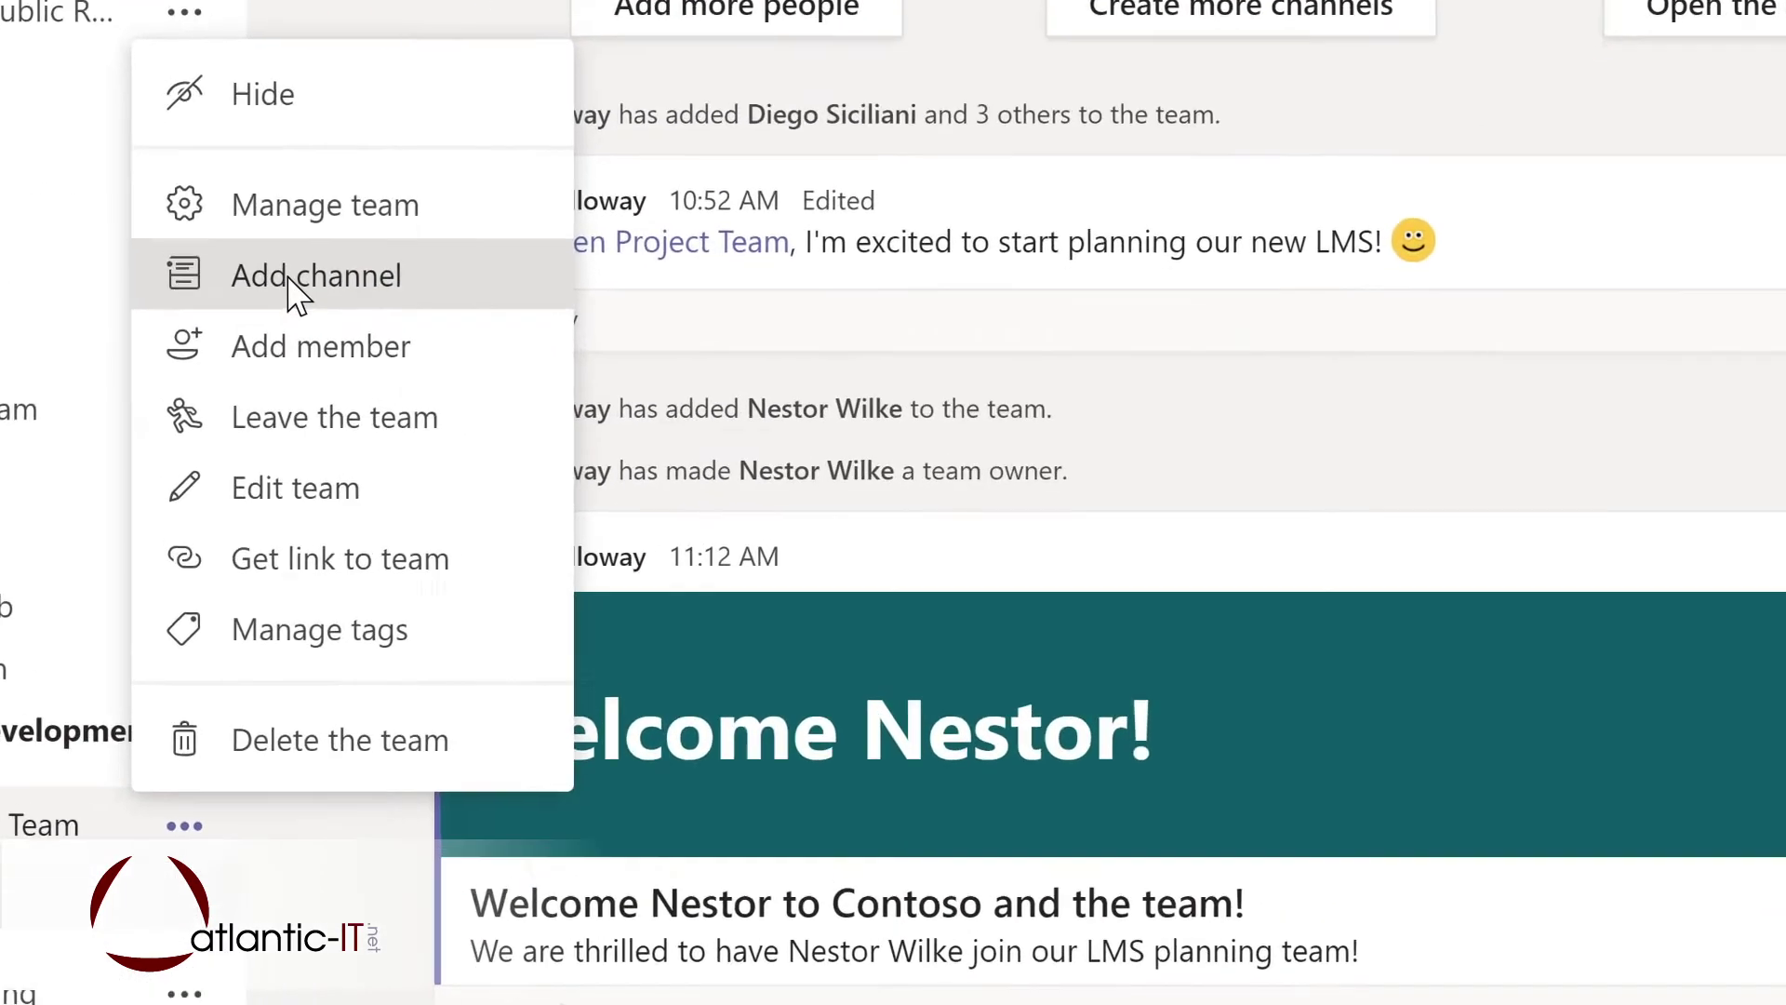
click(503, 357)
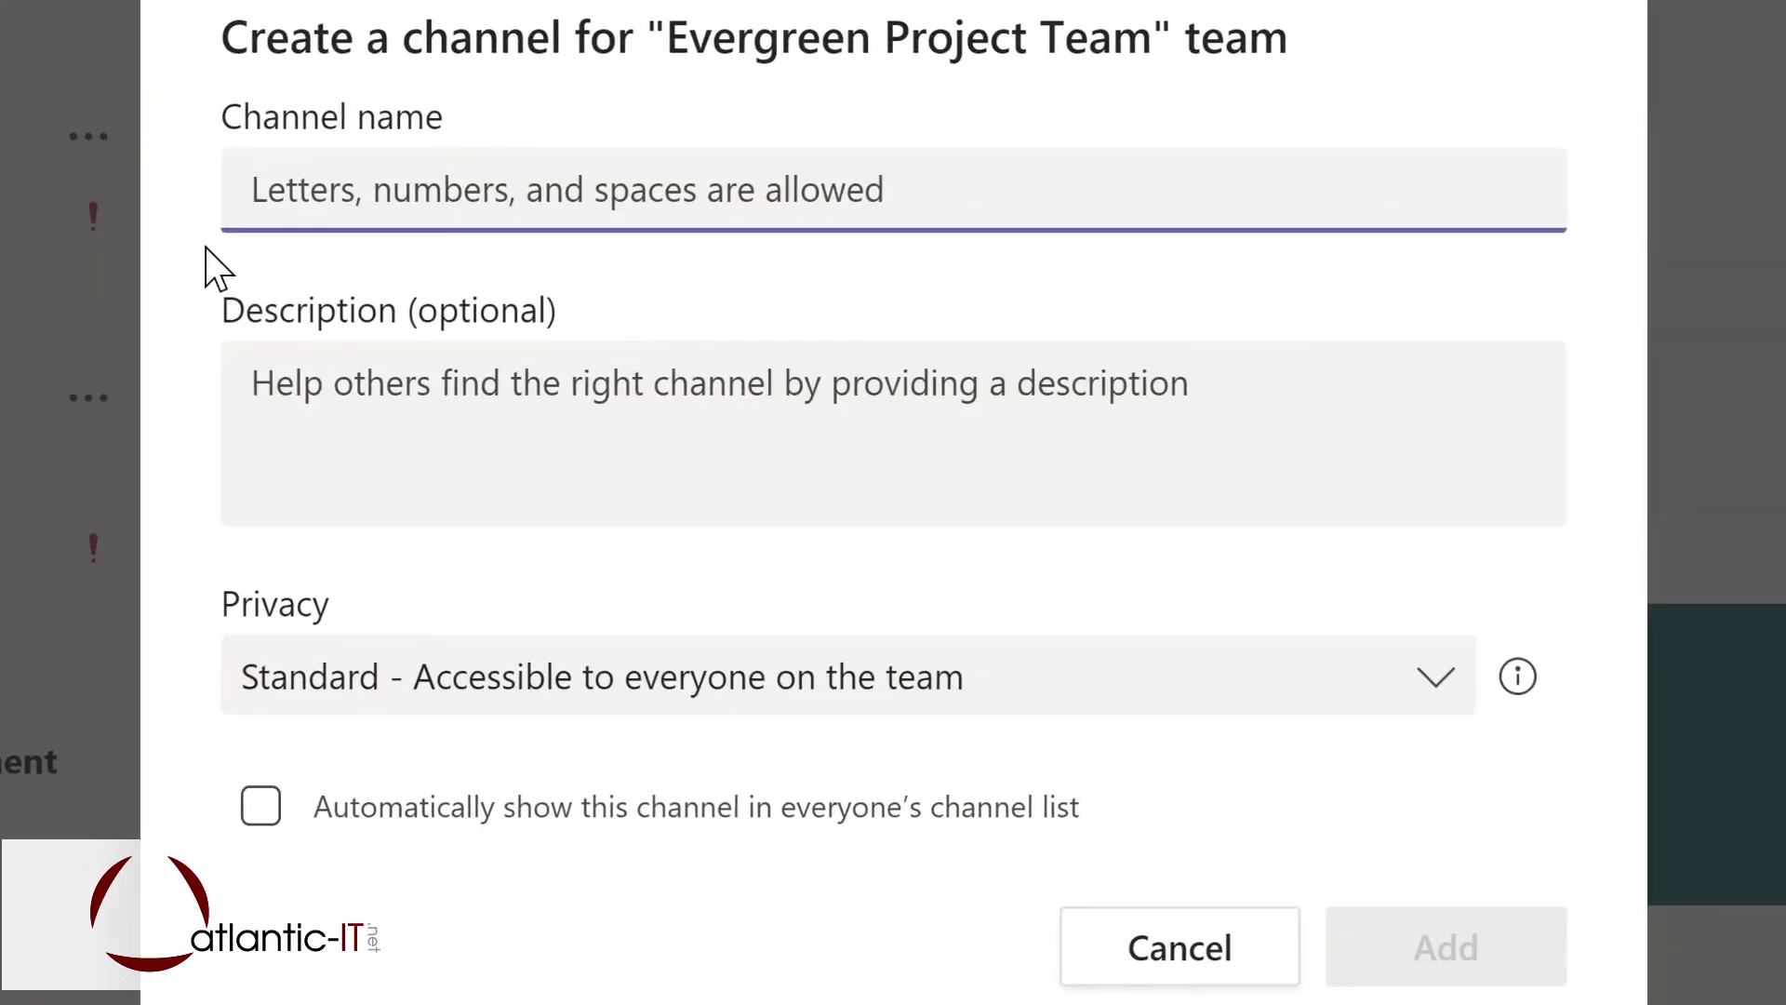
text(D)
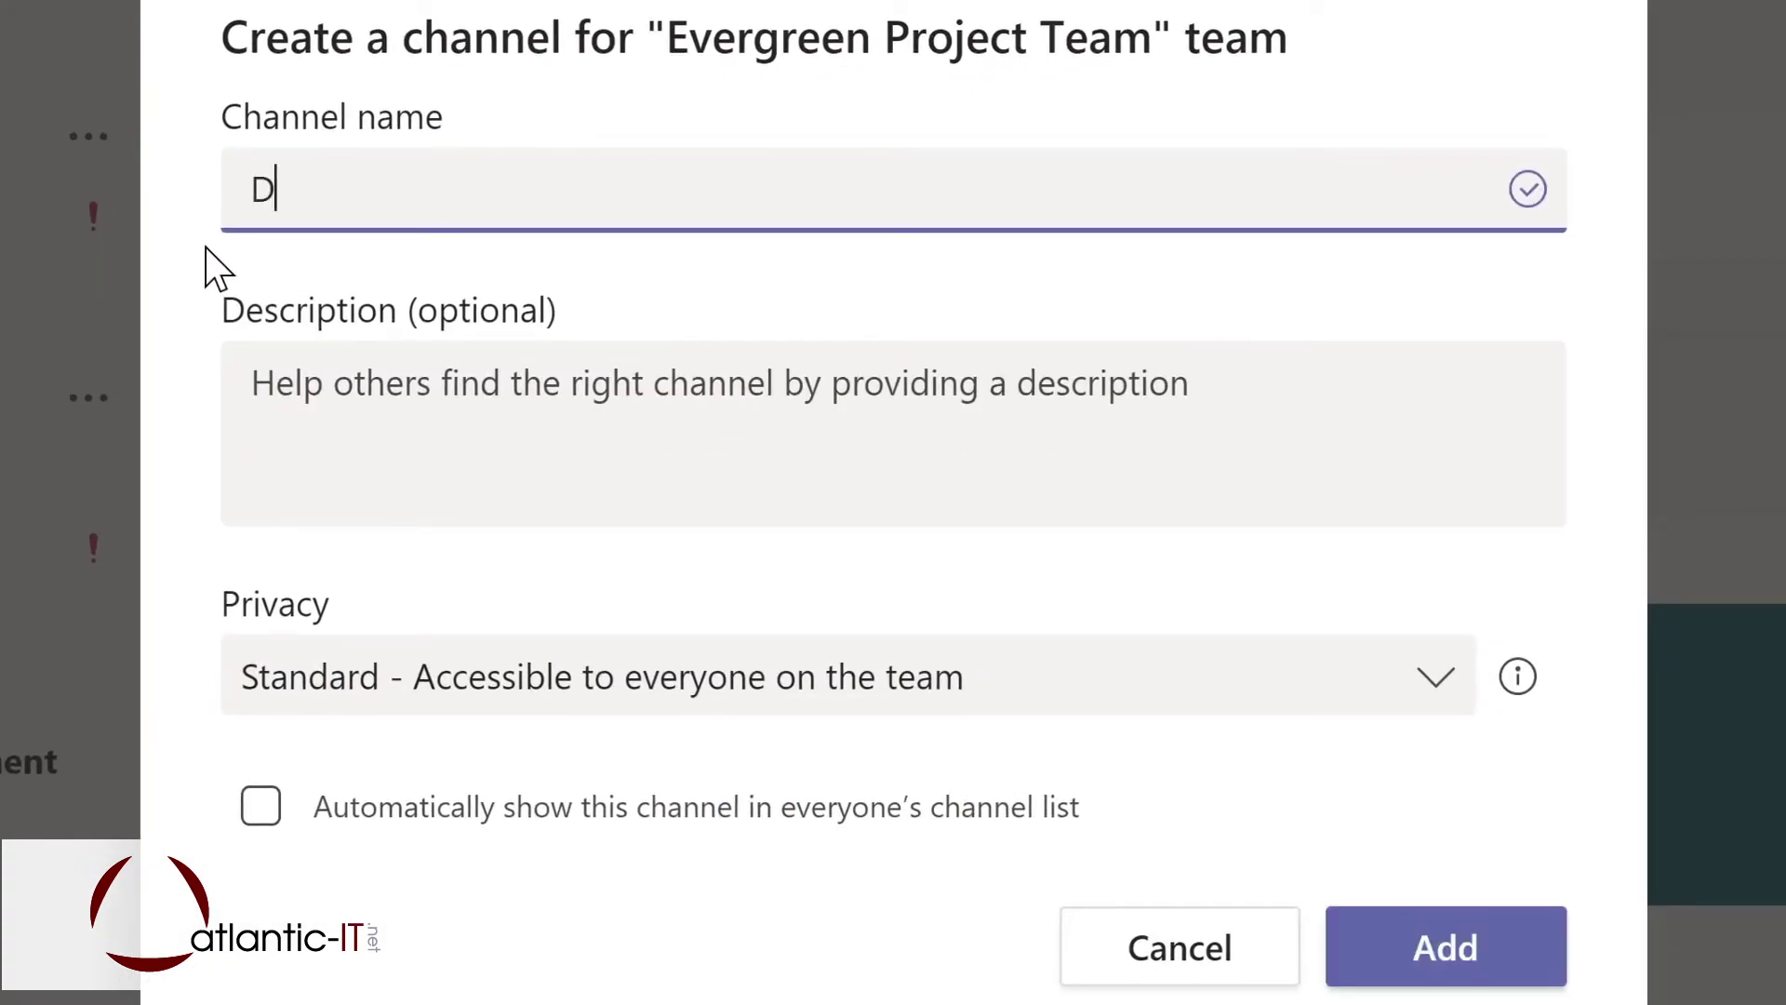
text(esign)
click(279, 382)
text(Design and planning of LMS)
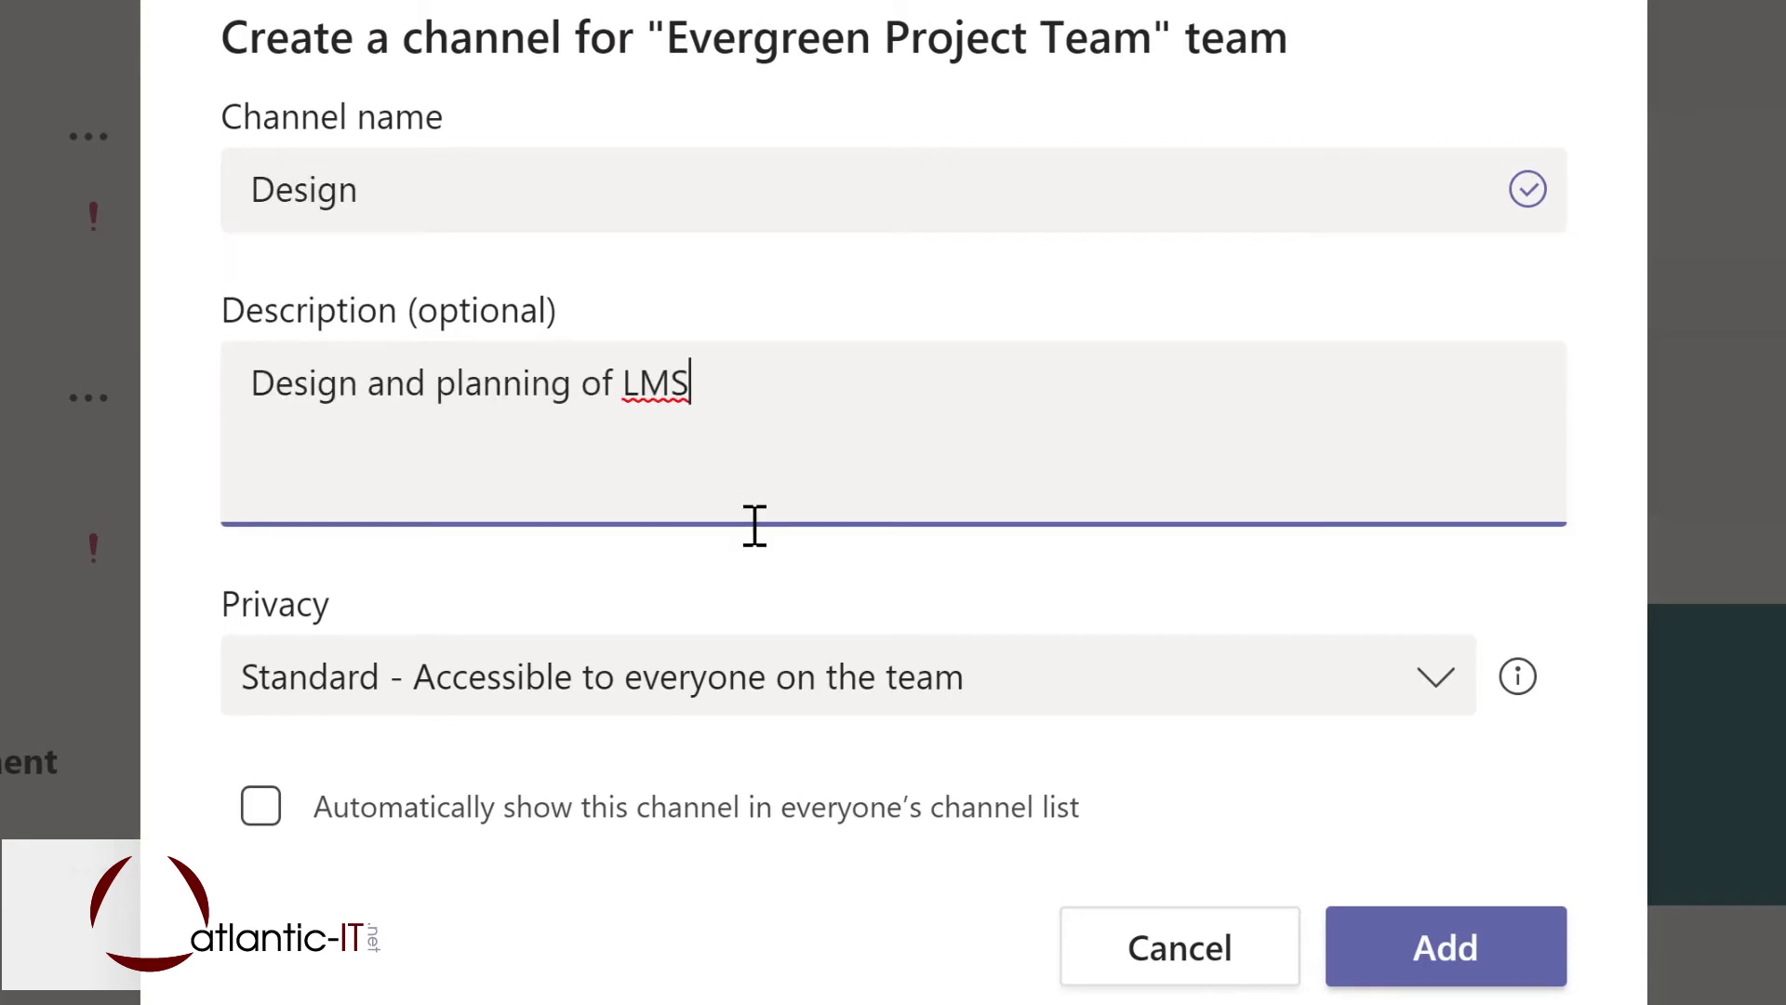
click(1442, 679)
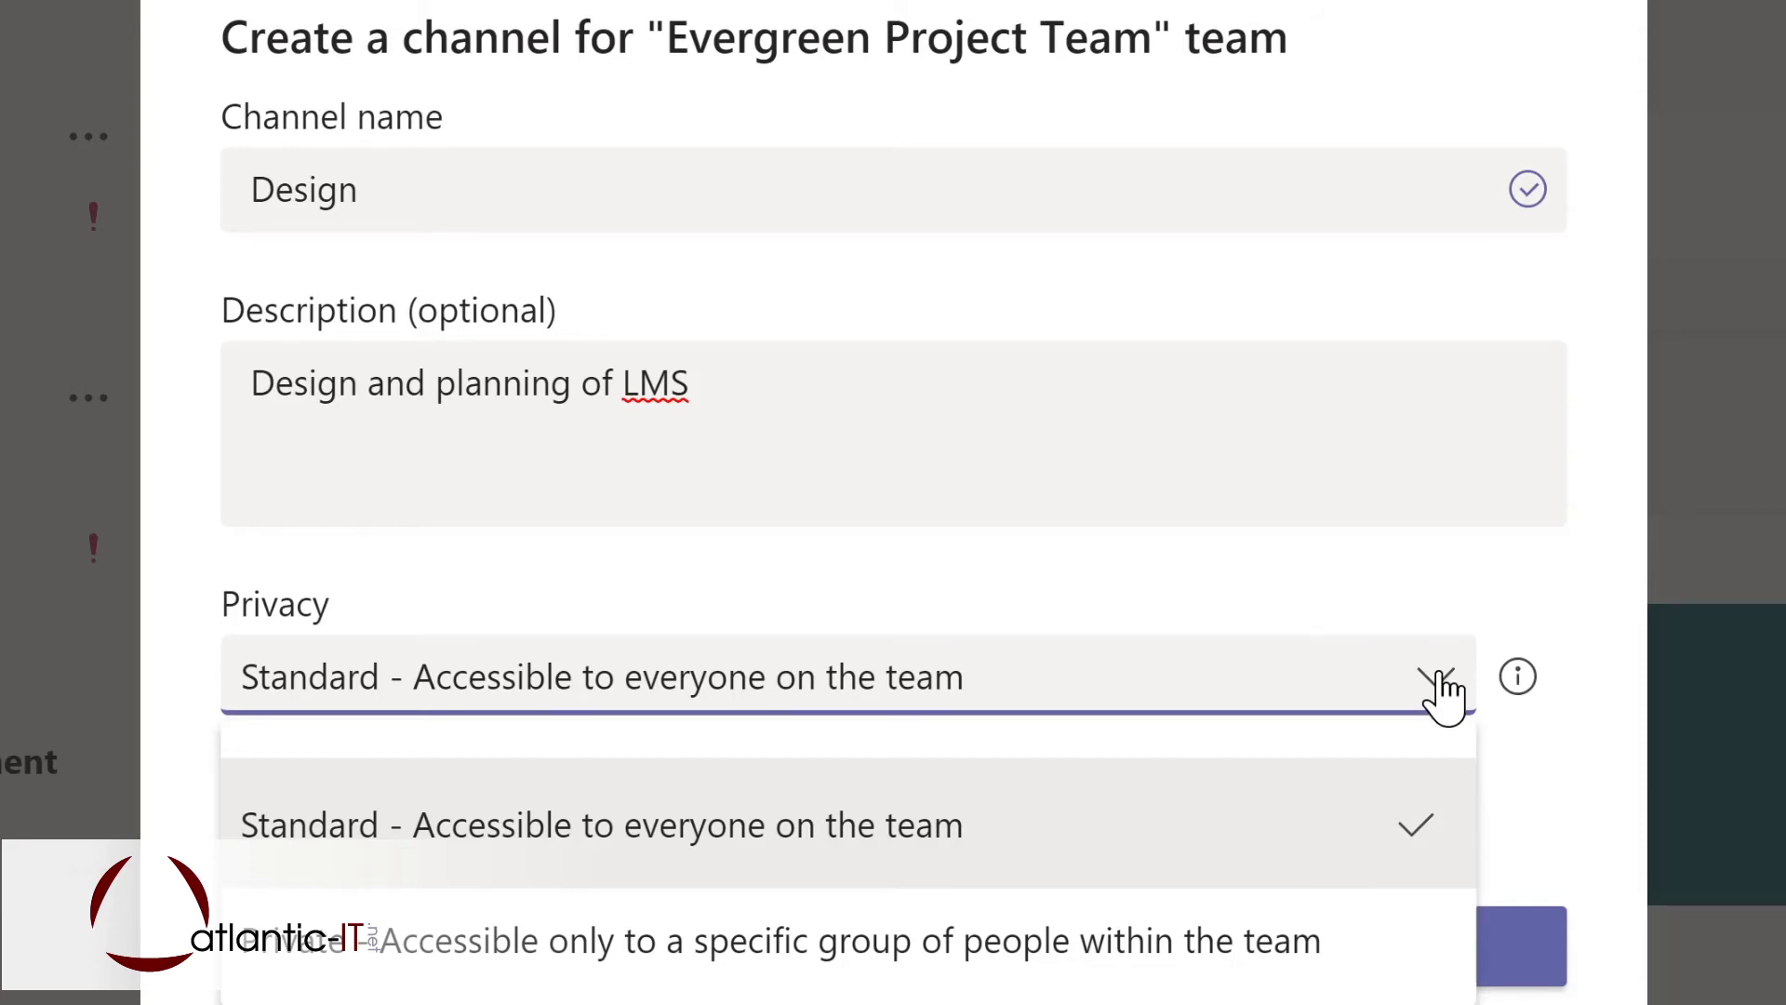
click(1364, 583)
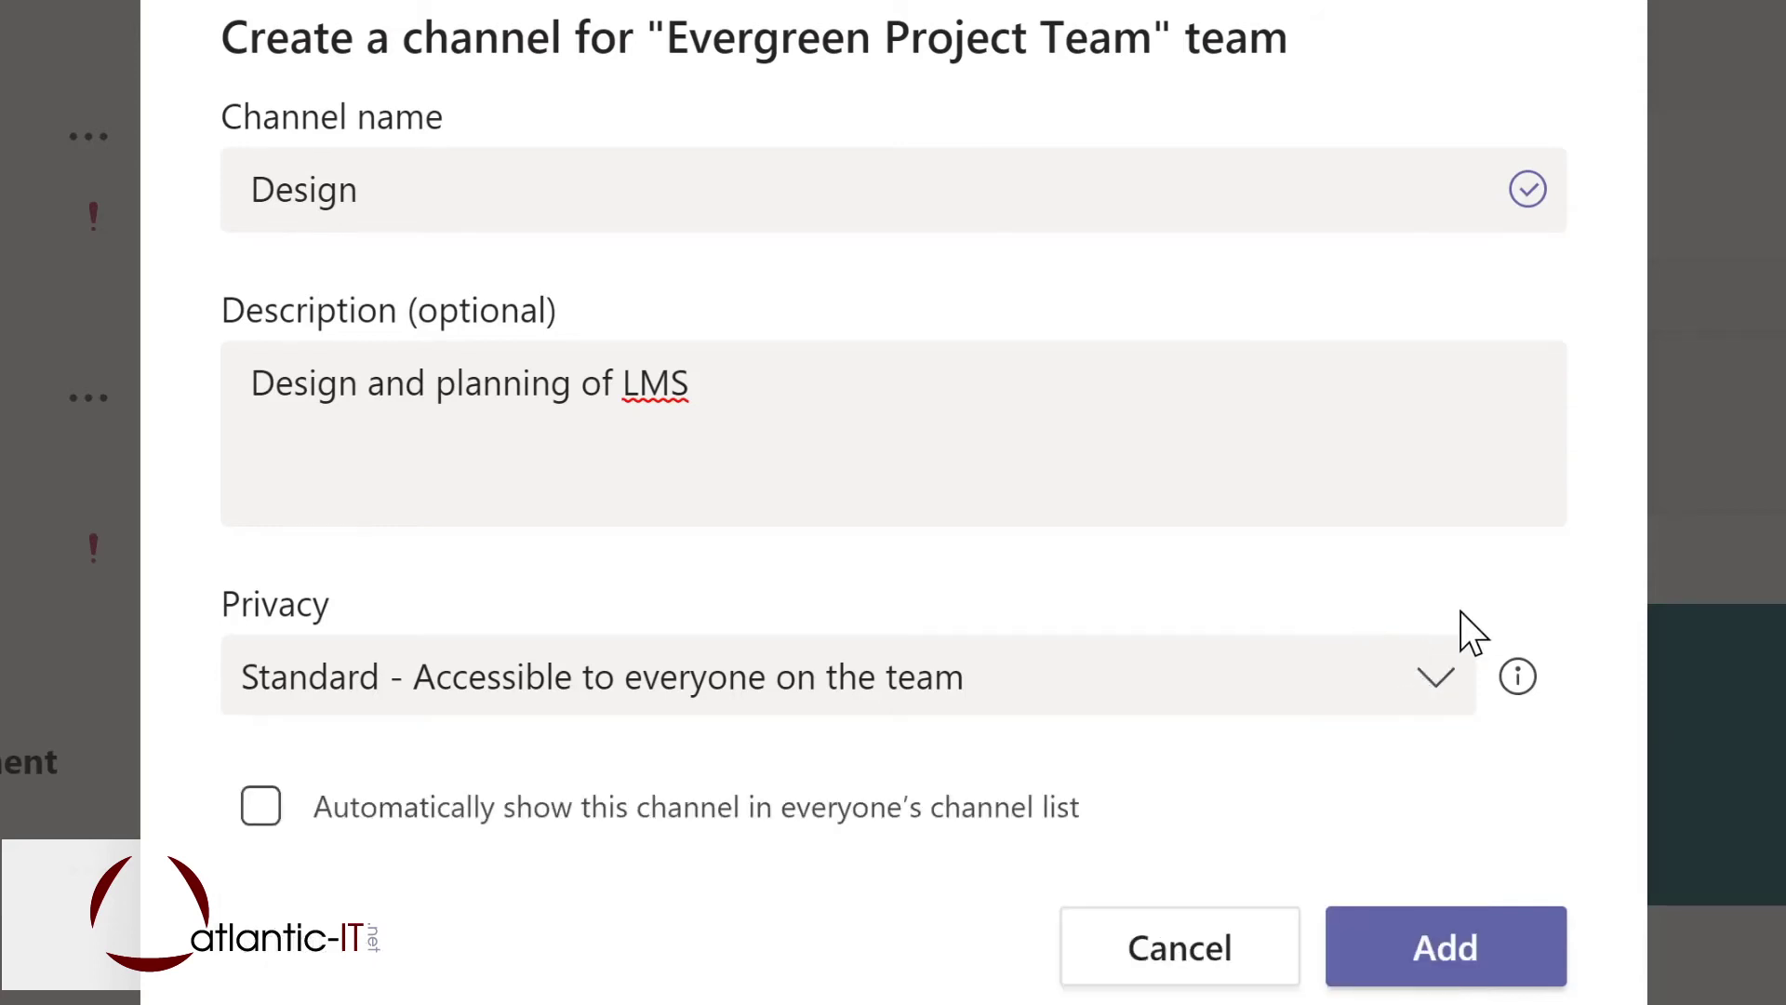
click(261, 809)
click(1466, 942)
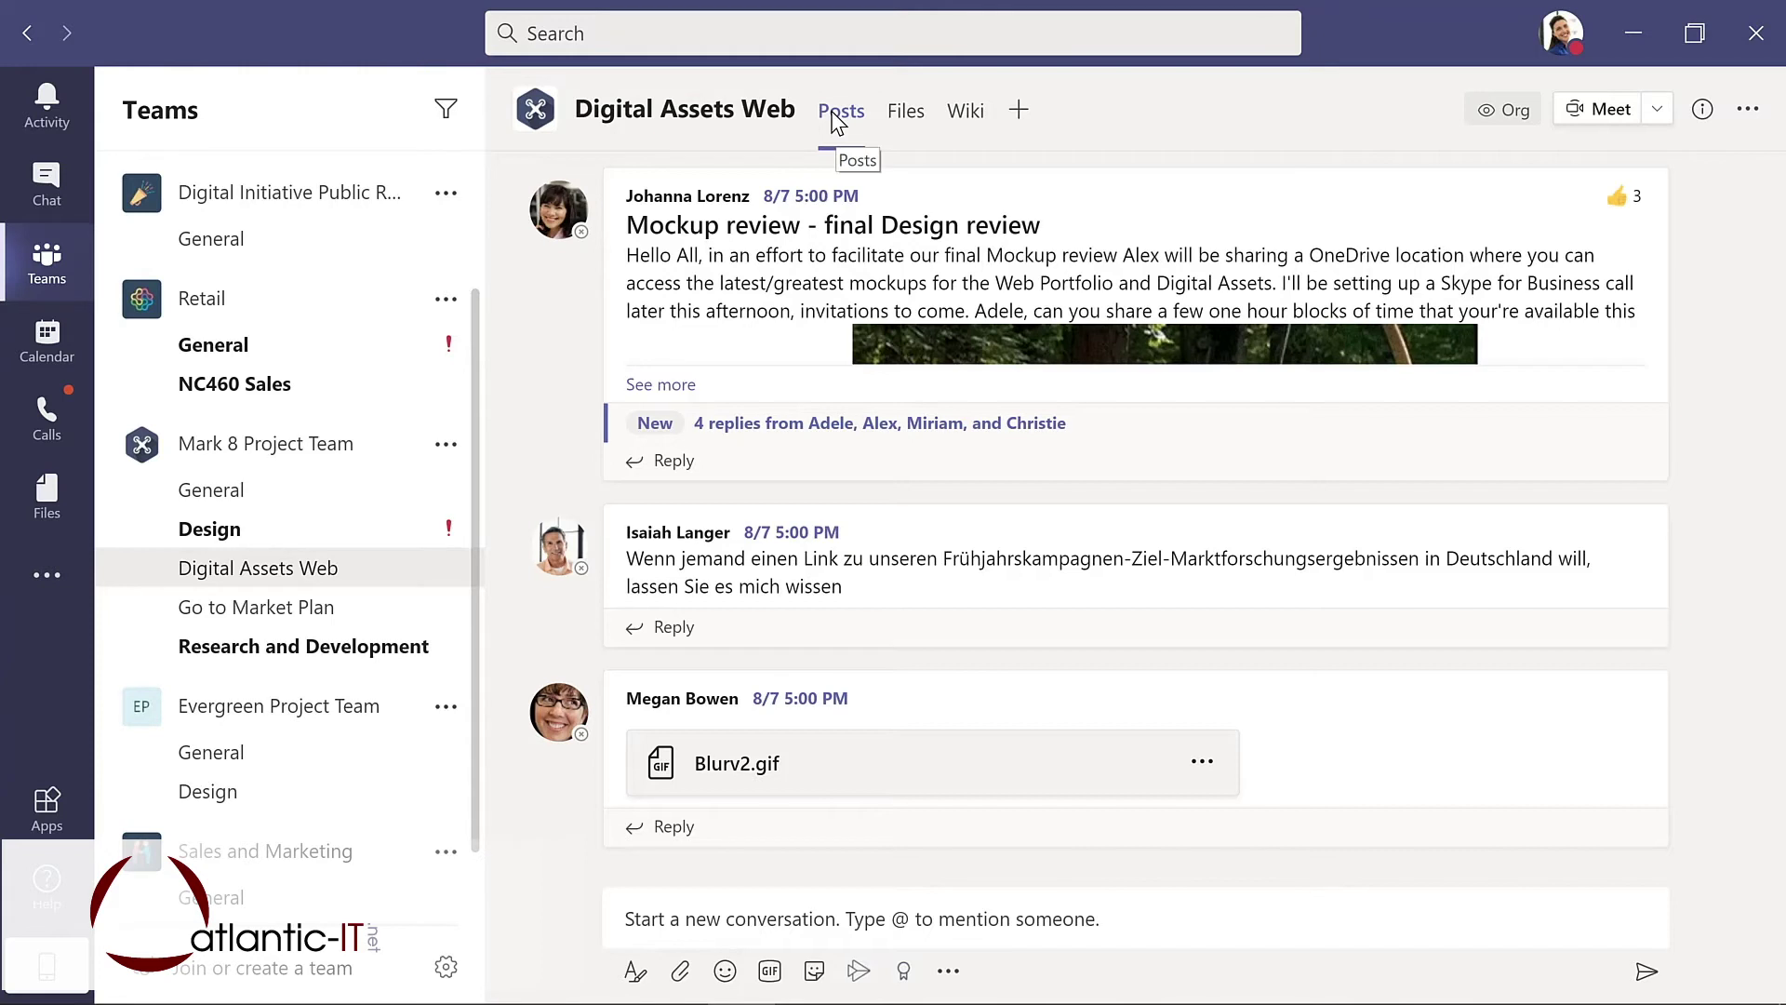
Review the Digital Assets Web channel's files, the actions and opening options for Product Launch.pptx, and the channel's wiki
click(911, 123)
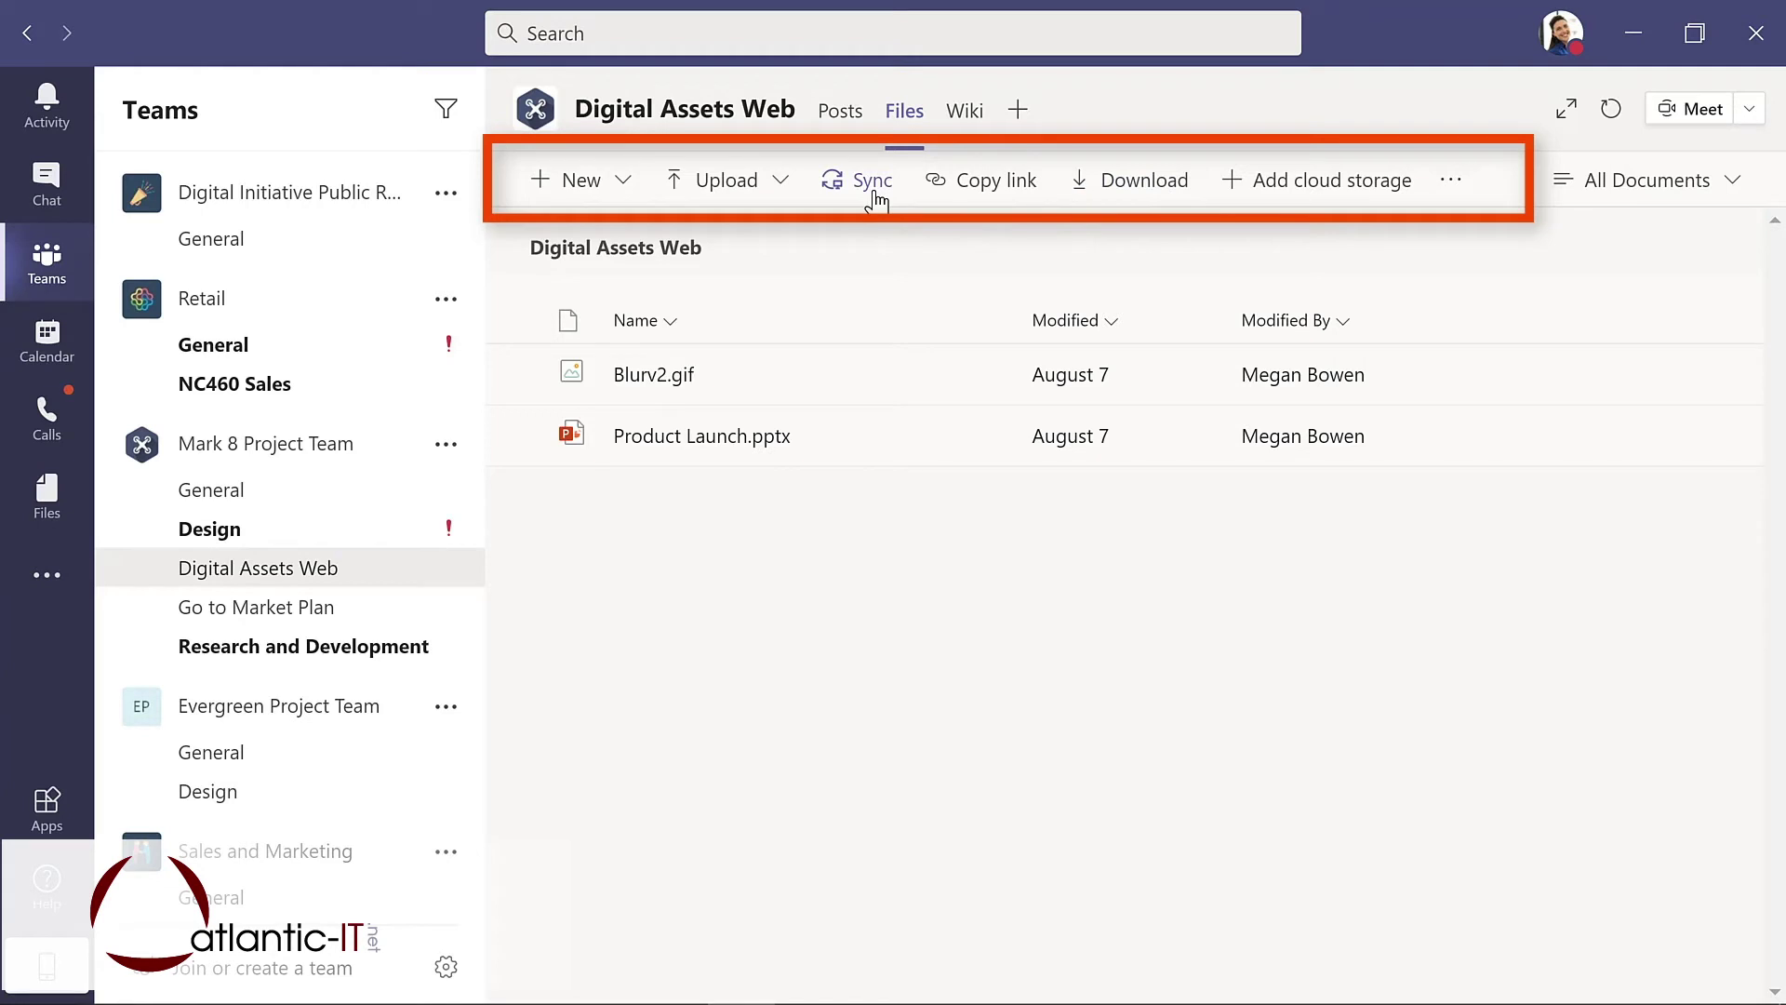
click(978, 439)
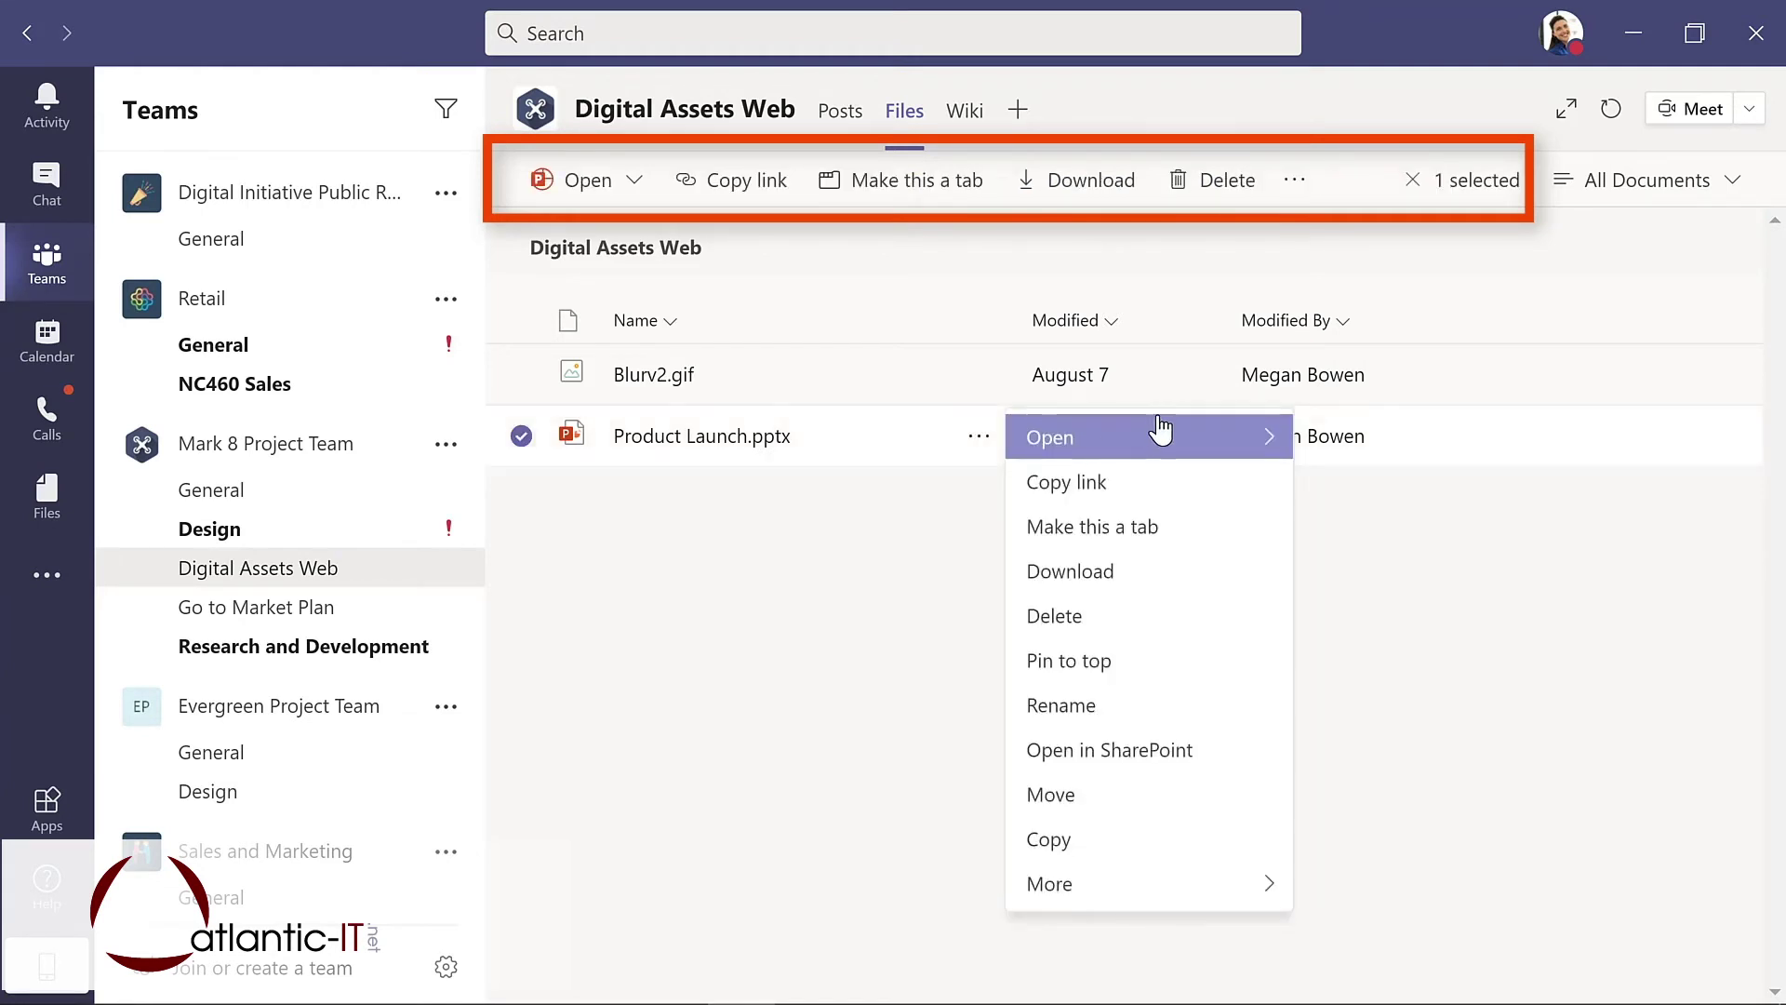
mouse_move(1267, 447)
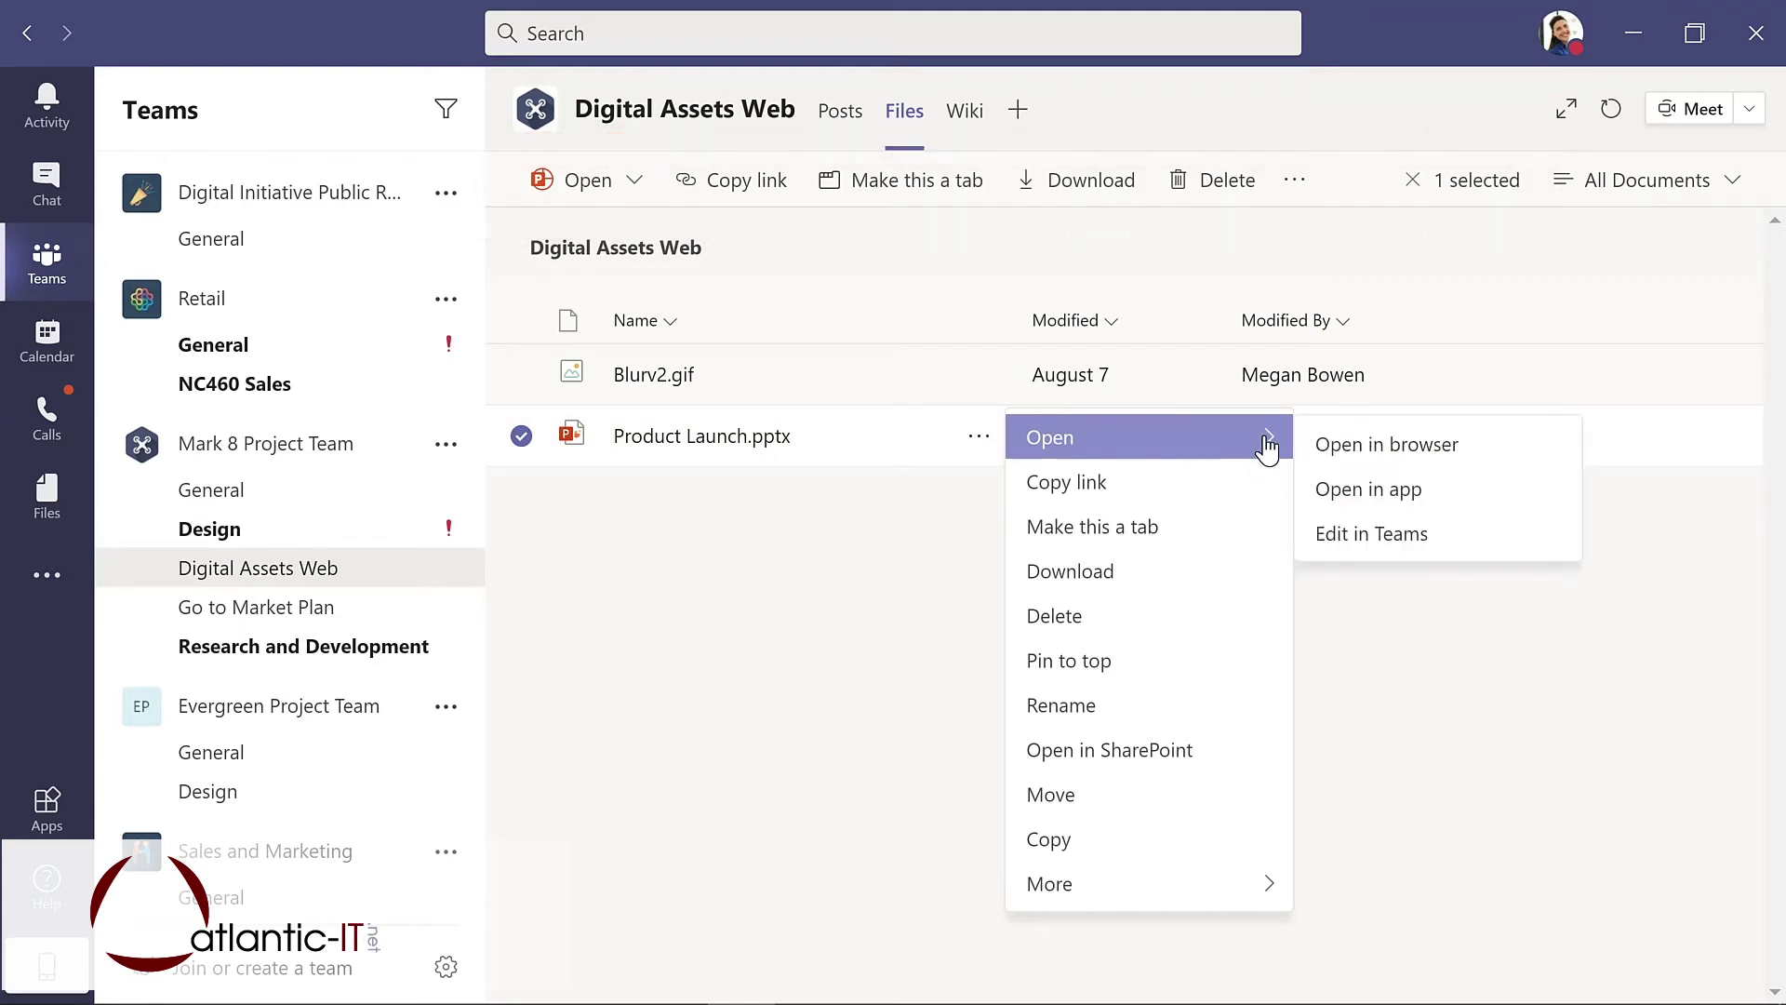
click(953, 236)
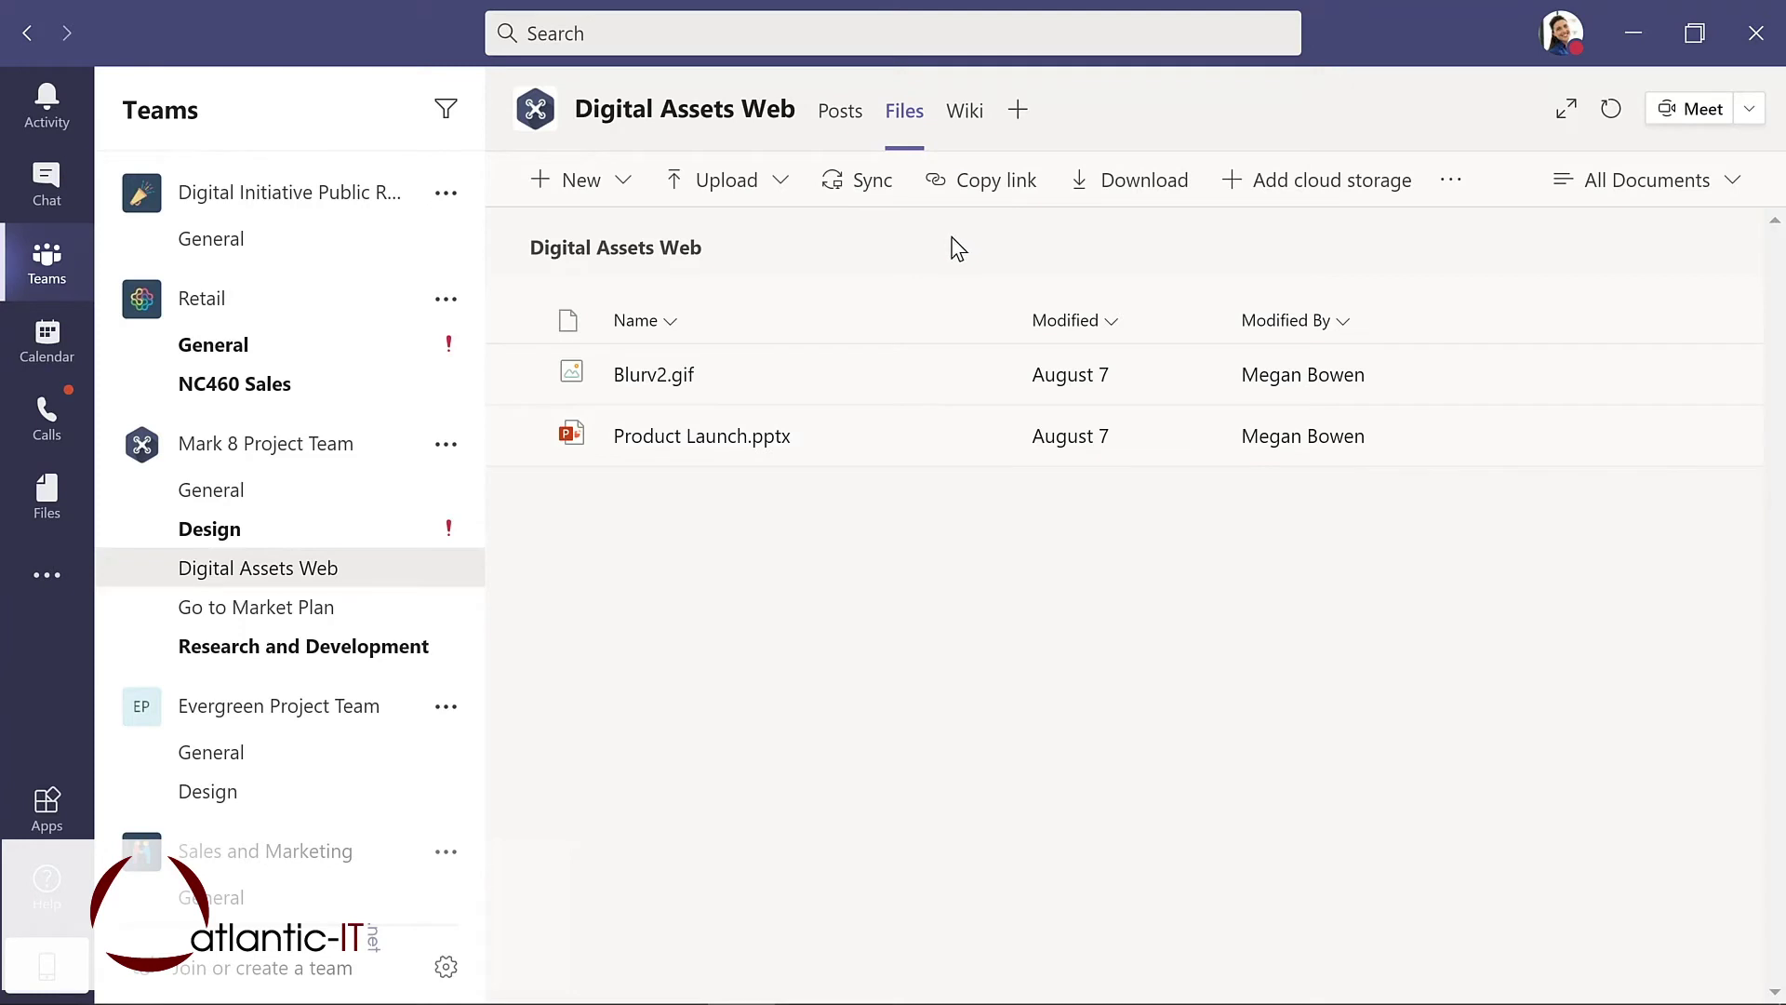
click(964, 119)
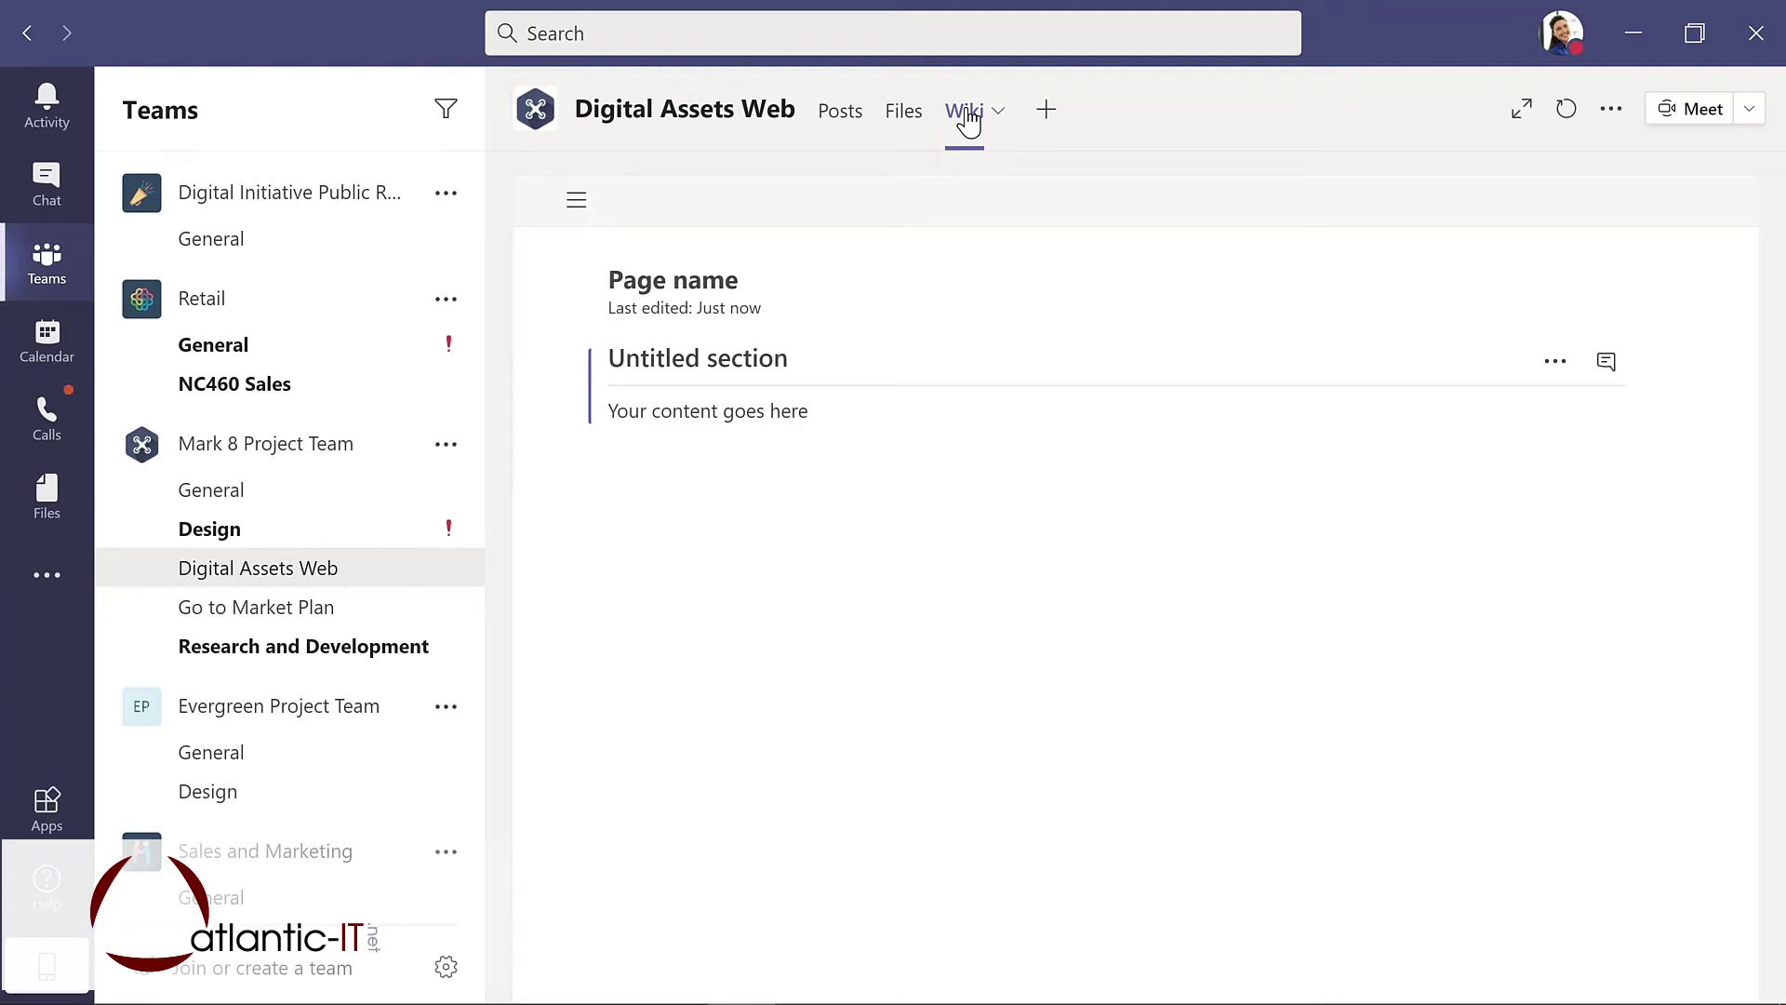
View the Usability Priorities document in the Mark 8 Project Team's Design channel and bring up the option for adding a tab
click(208, 528)
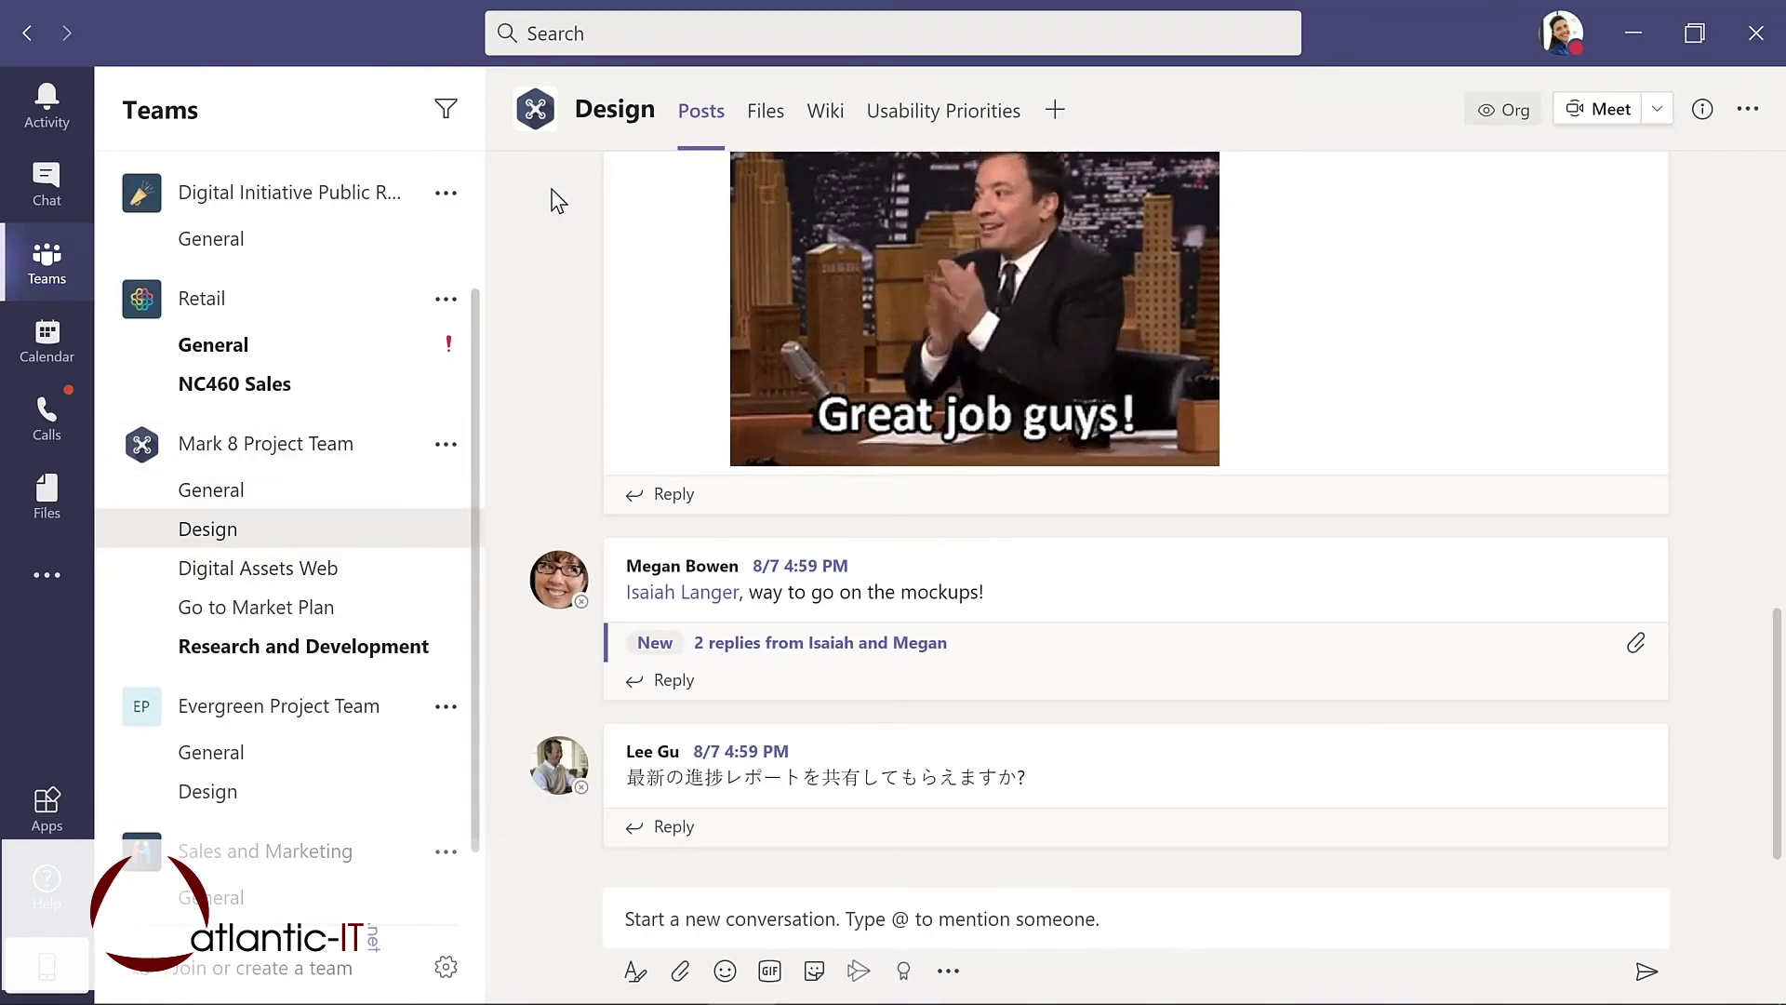
click(941, 111)
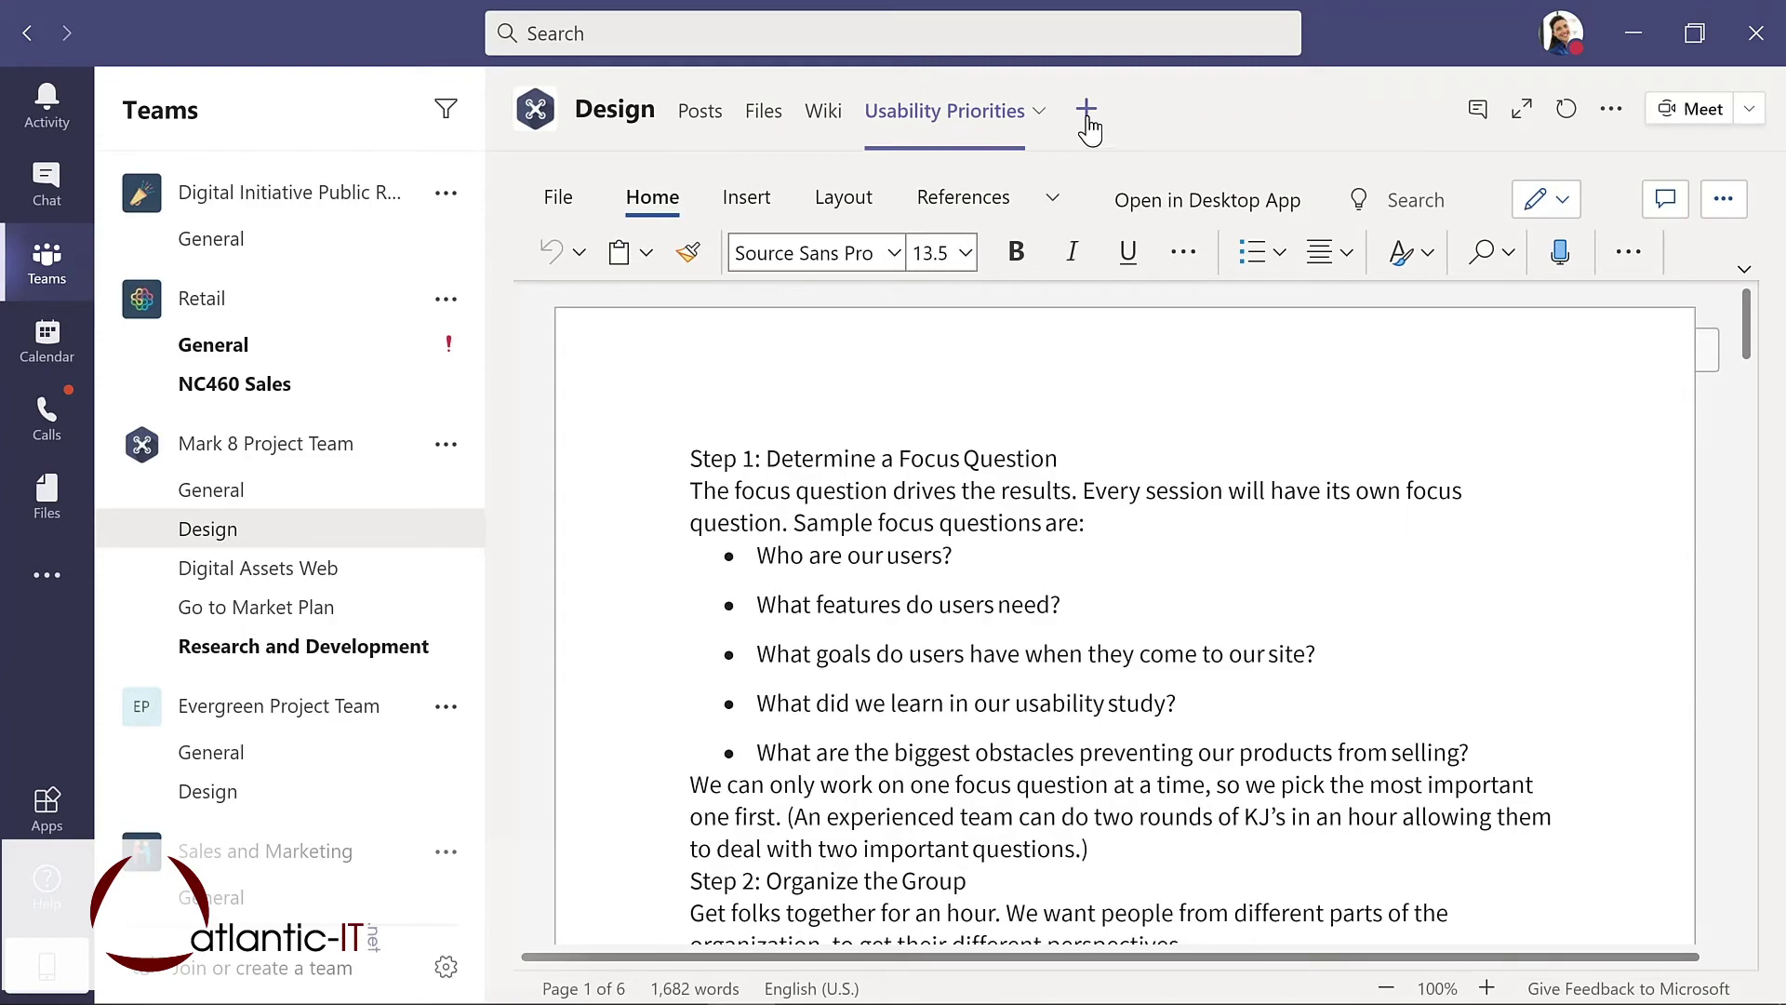
click(1087, 111)
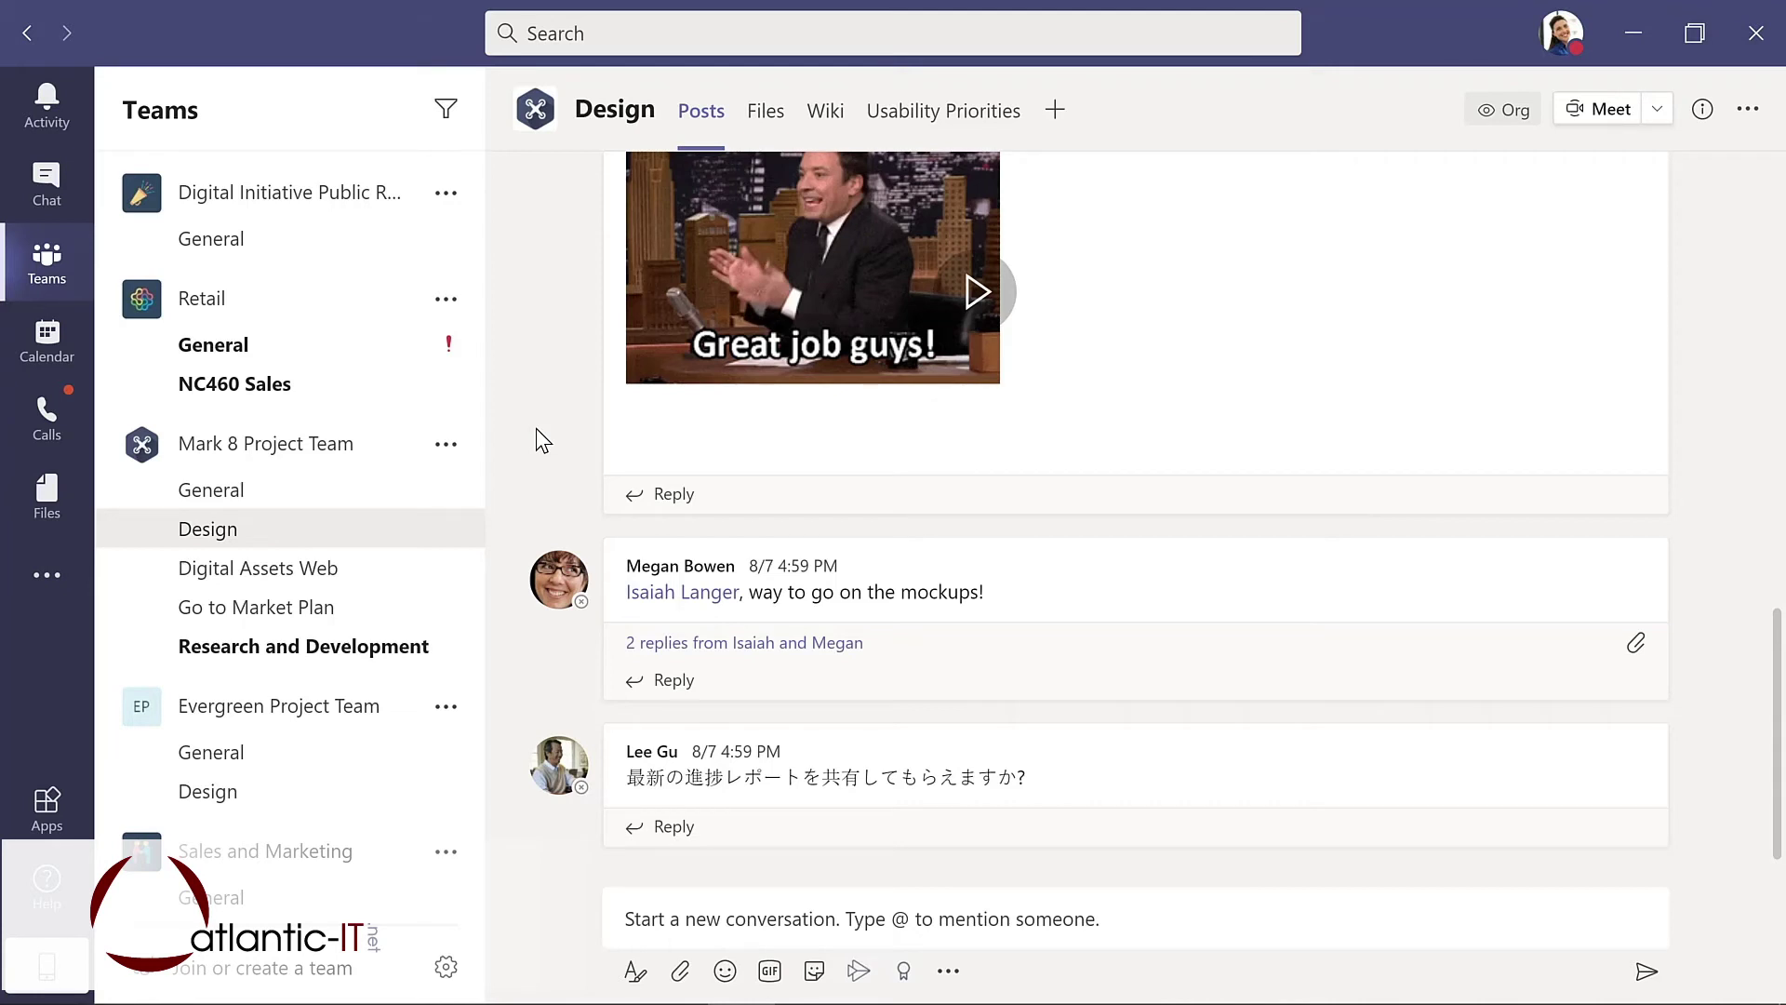
Reply "Great job with a tight deadline!" to the post praising the mockups in the Mark 8 Project Team's Design channel
click(672, 686)
text(Great job with)
text(a )
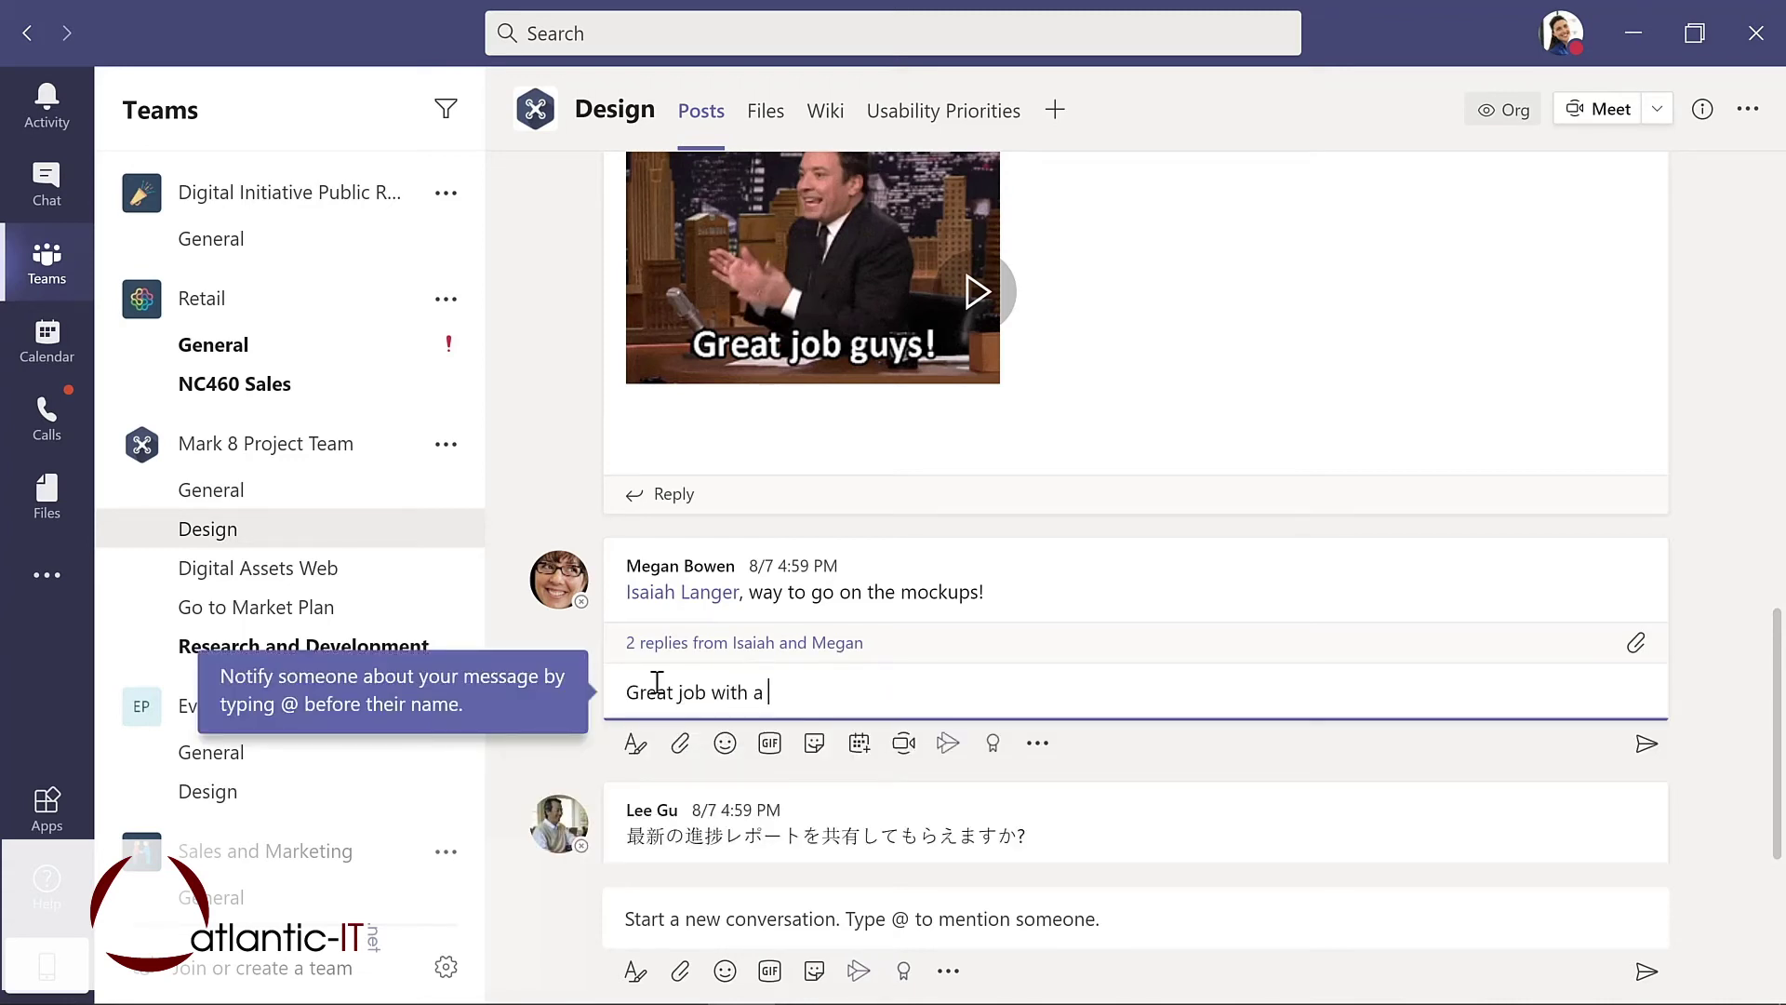
text(tight deadline!)
key(Return)
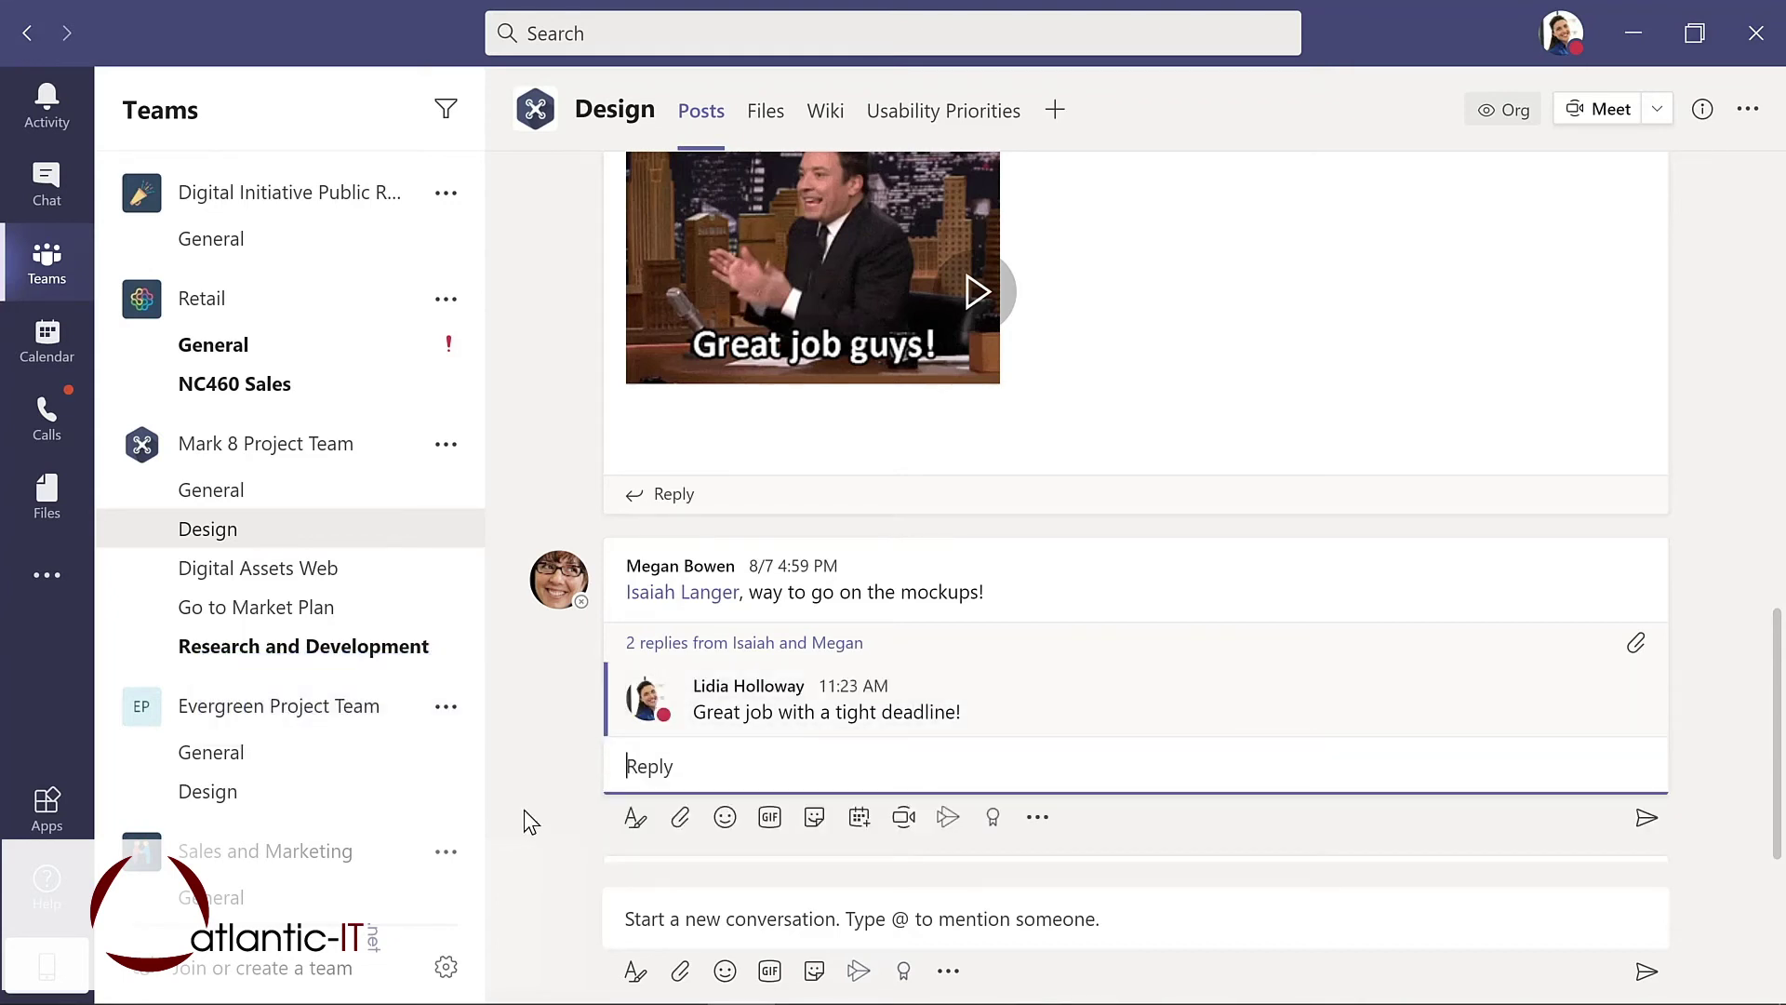
Post a new message with Contoso Marketing Principles-2021.pptx attached from the computer, mentioning the Design channel: ", please review this presentation for our upcoming meeting."
click(643, 921)
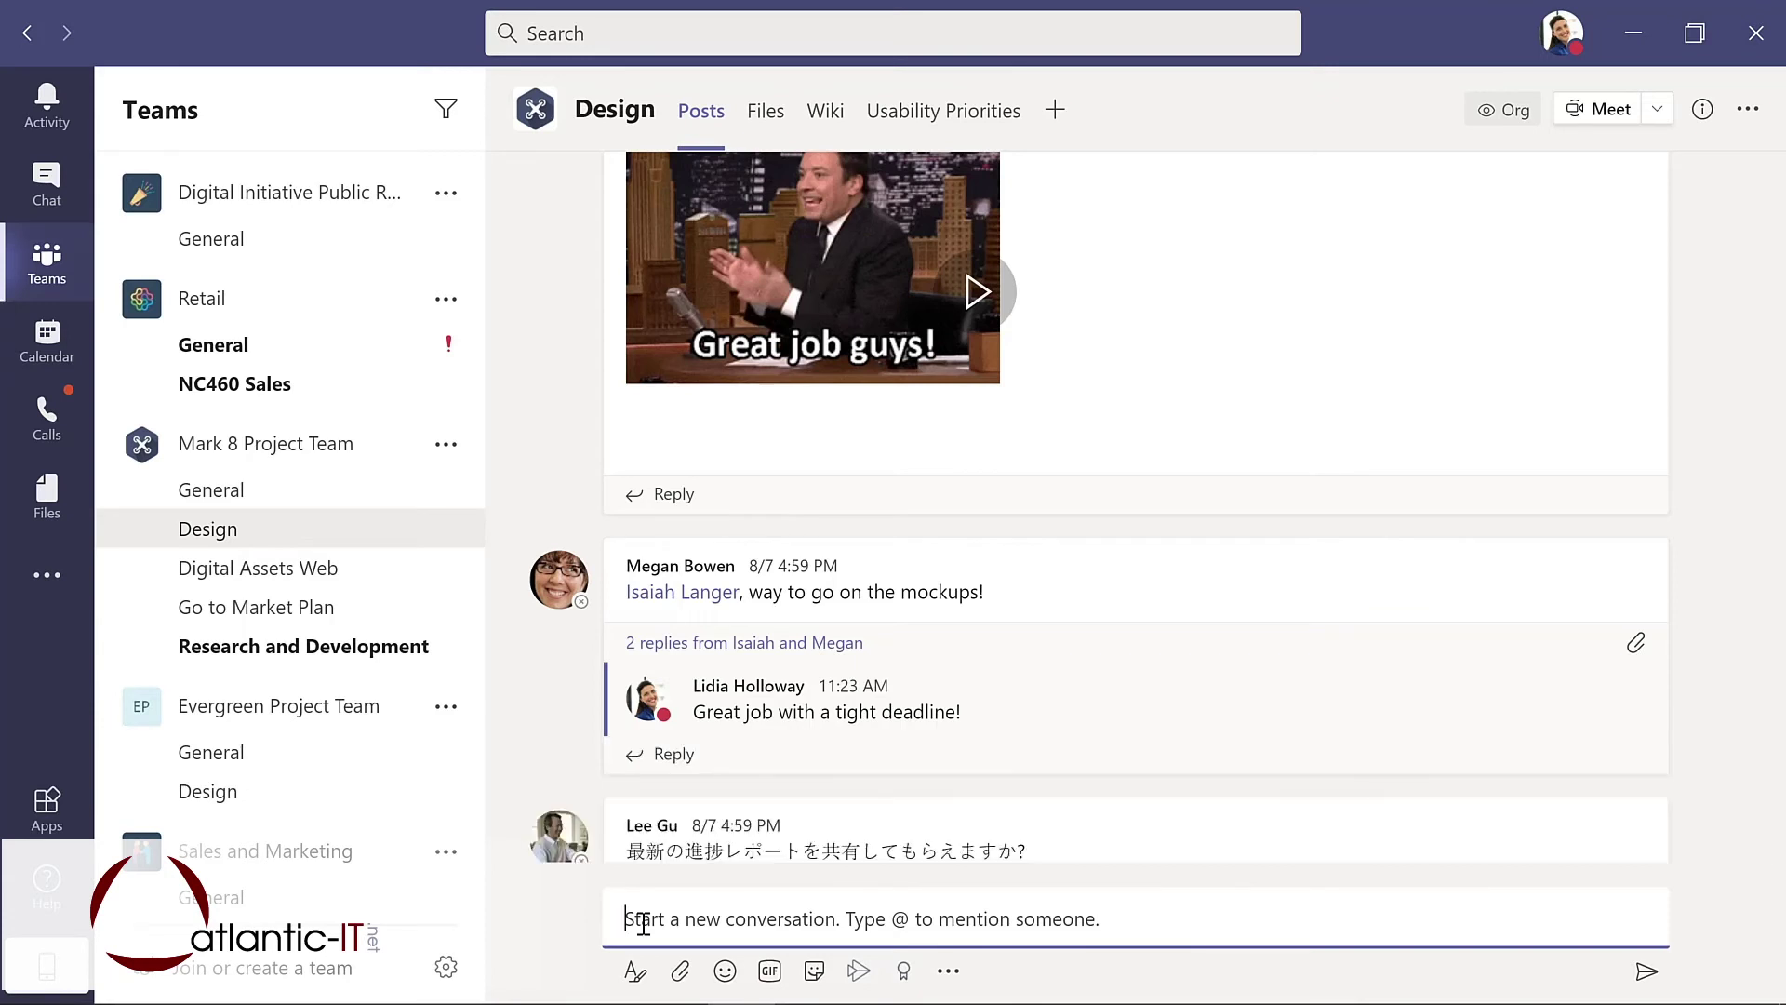
click(681, 972)
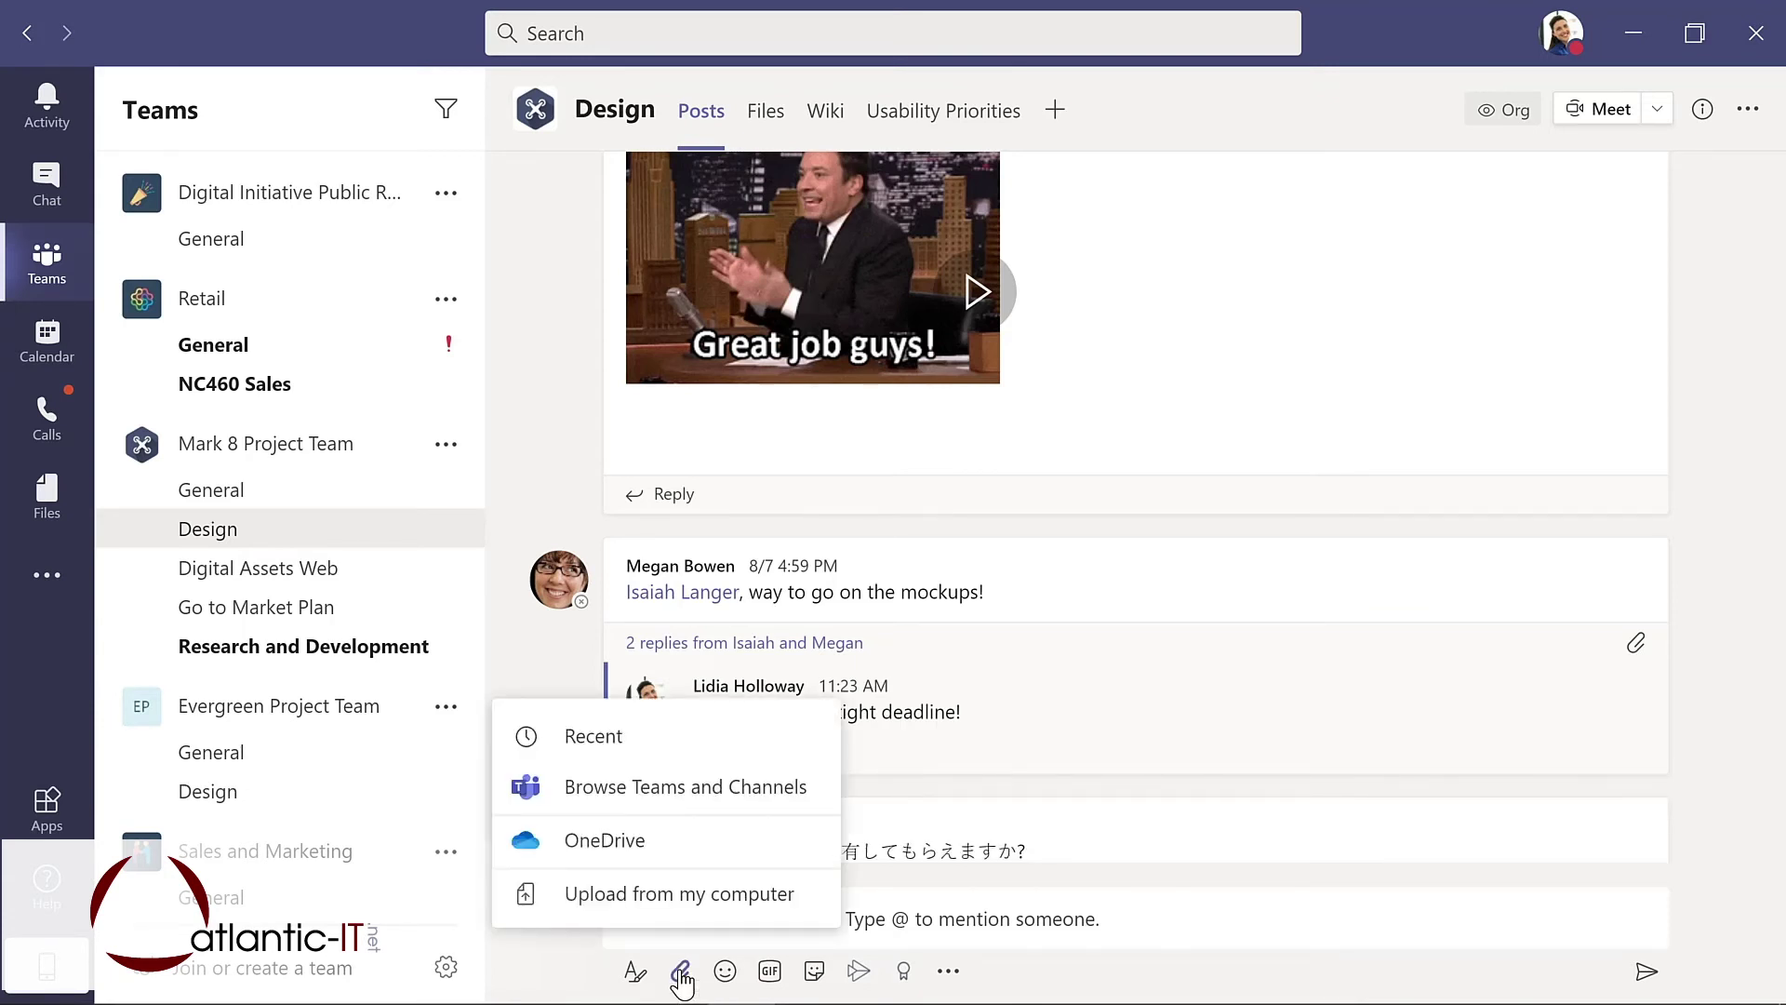
click(682, 893)
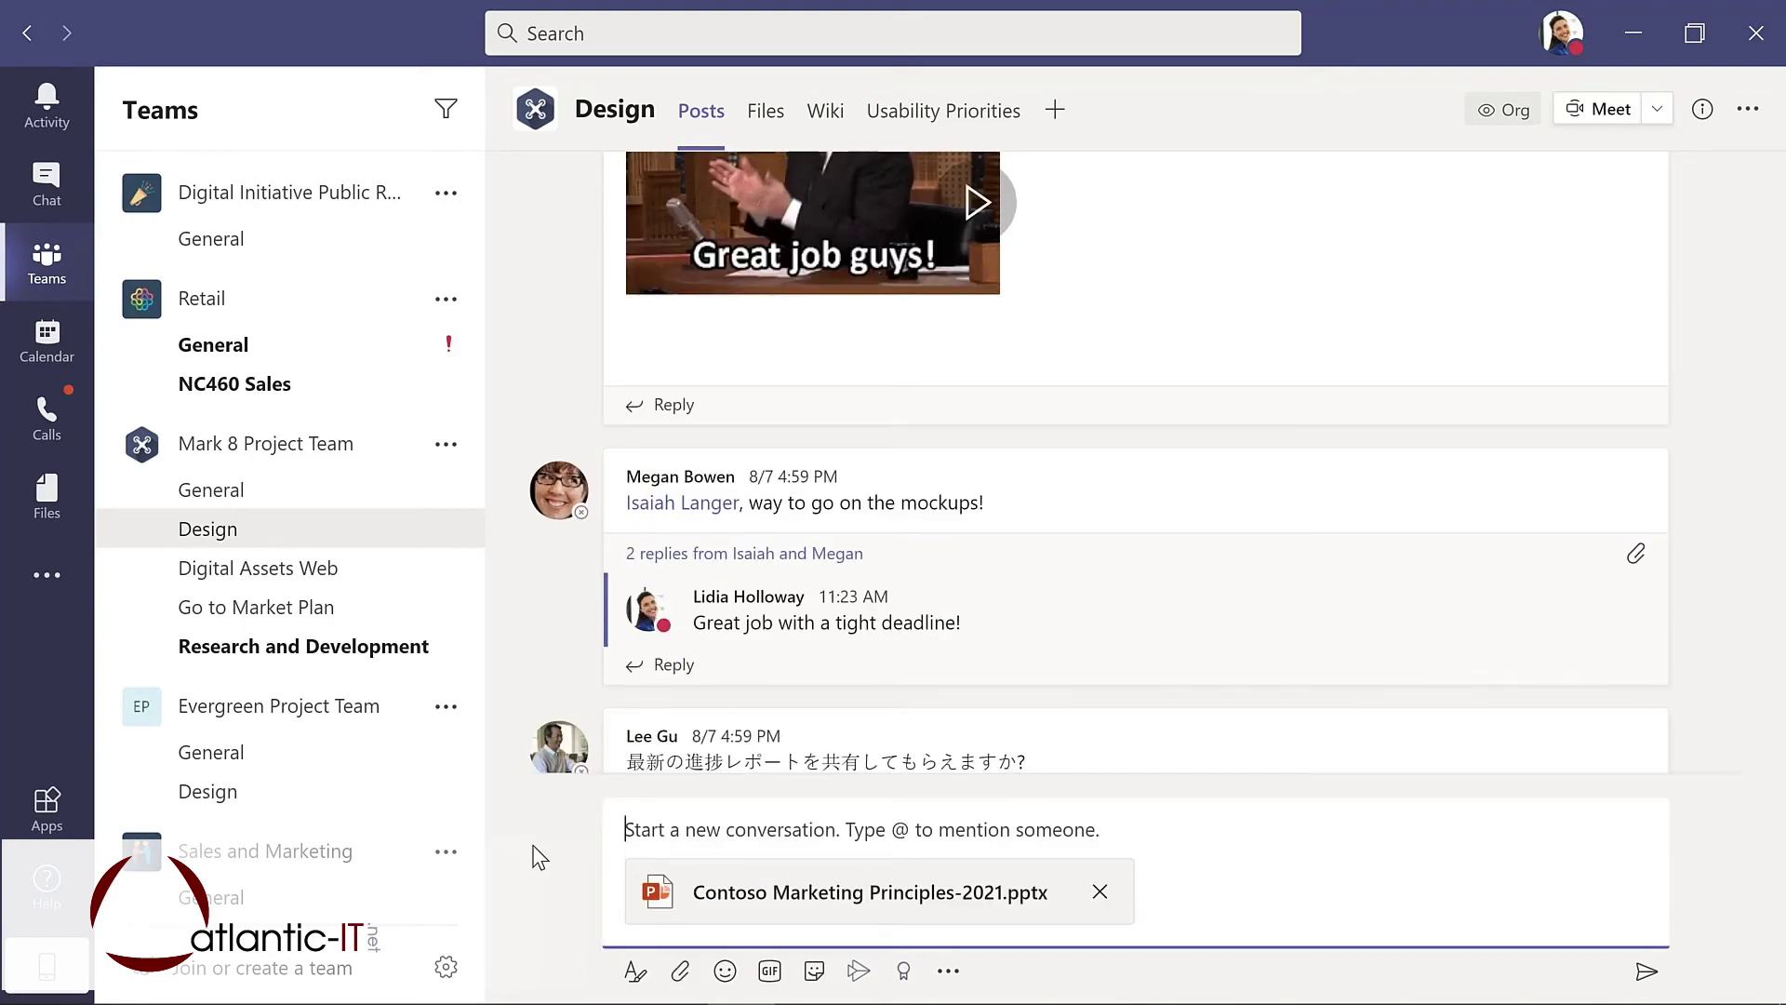
text(@)
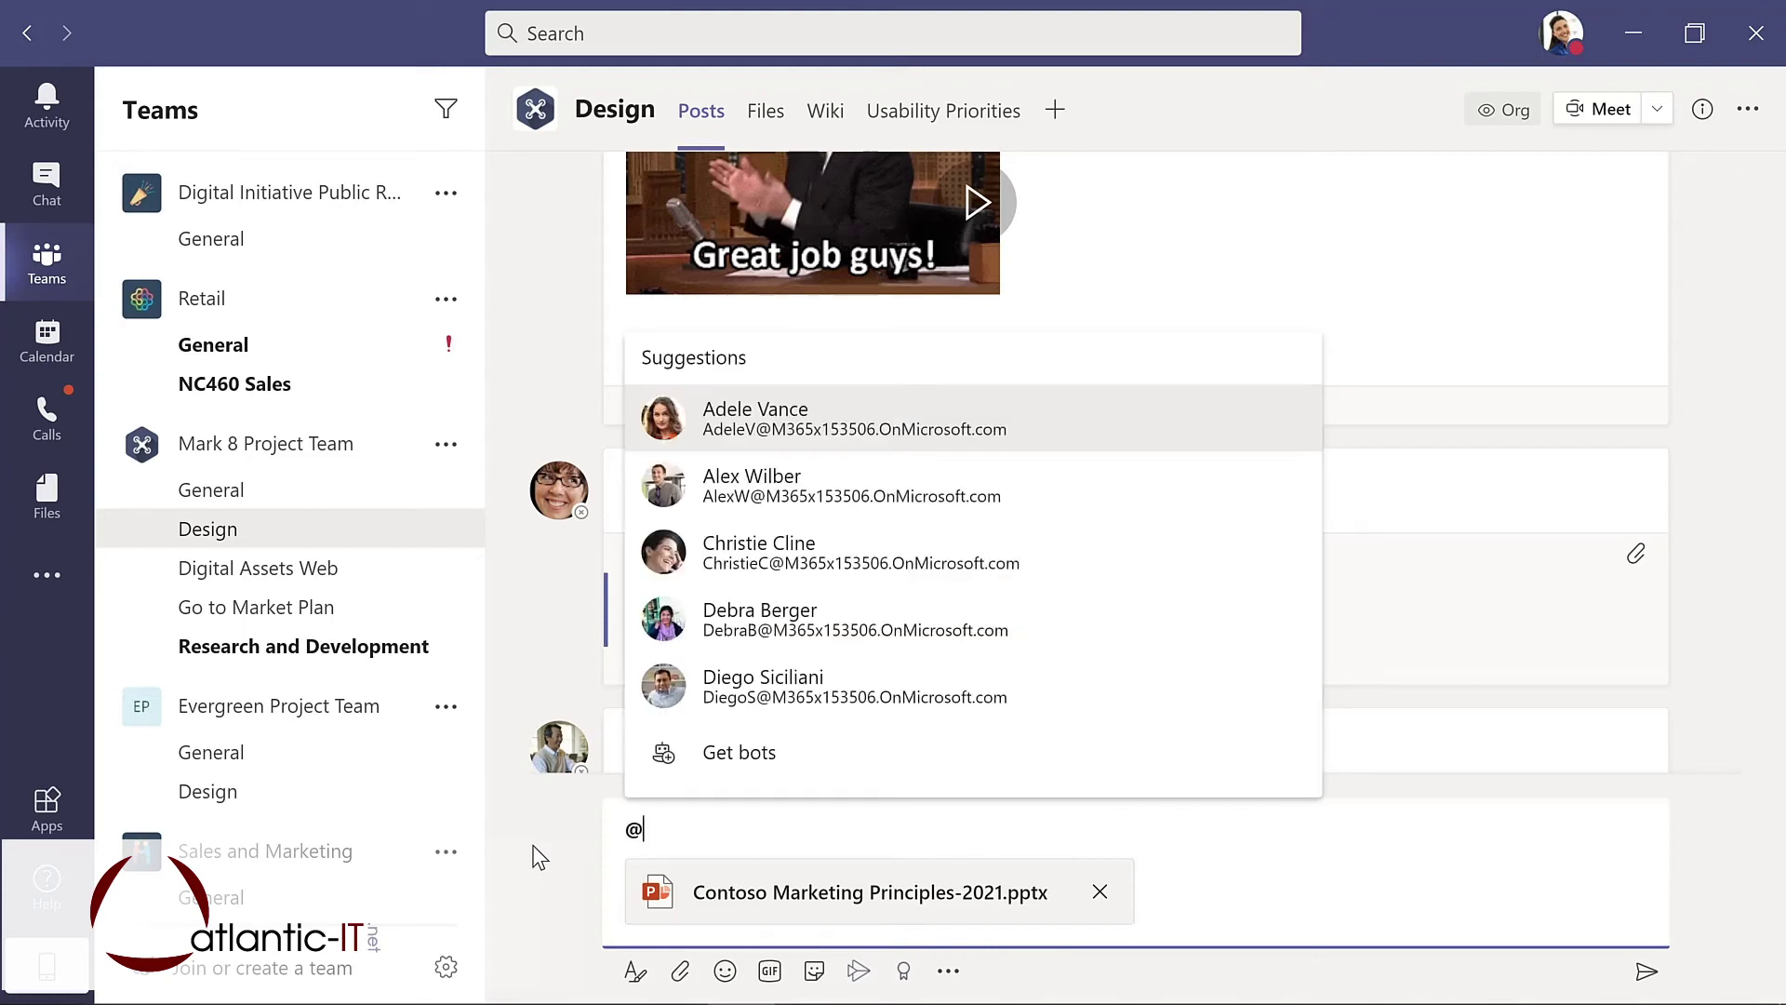
text(chann)
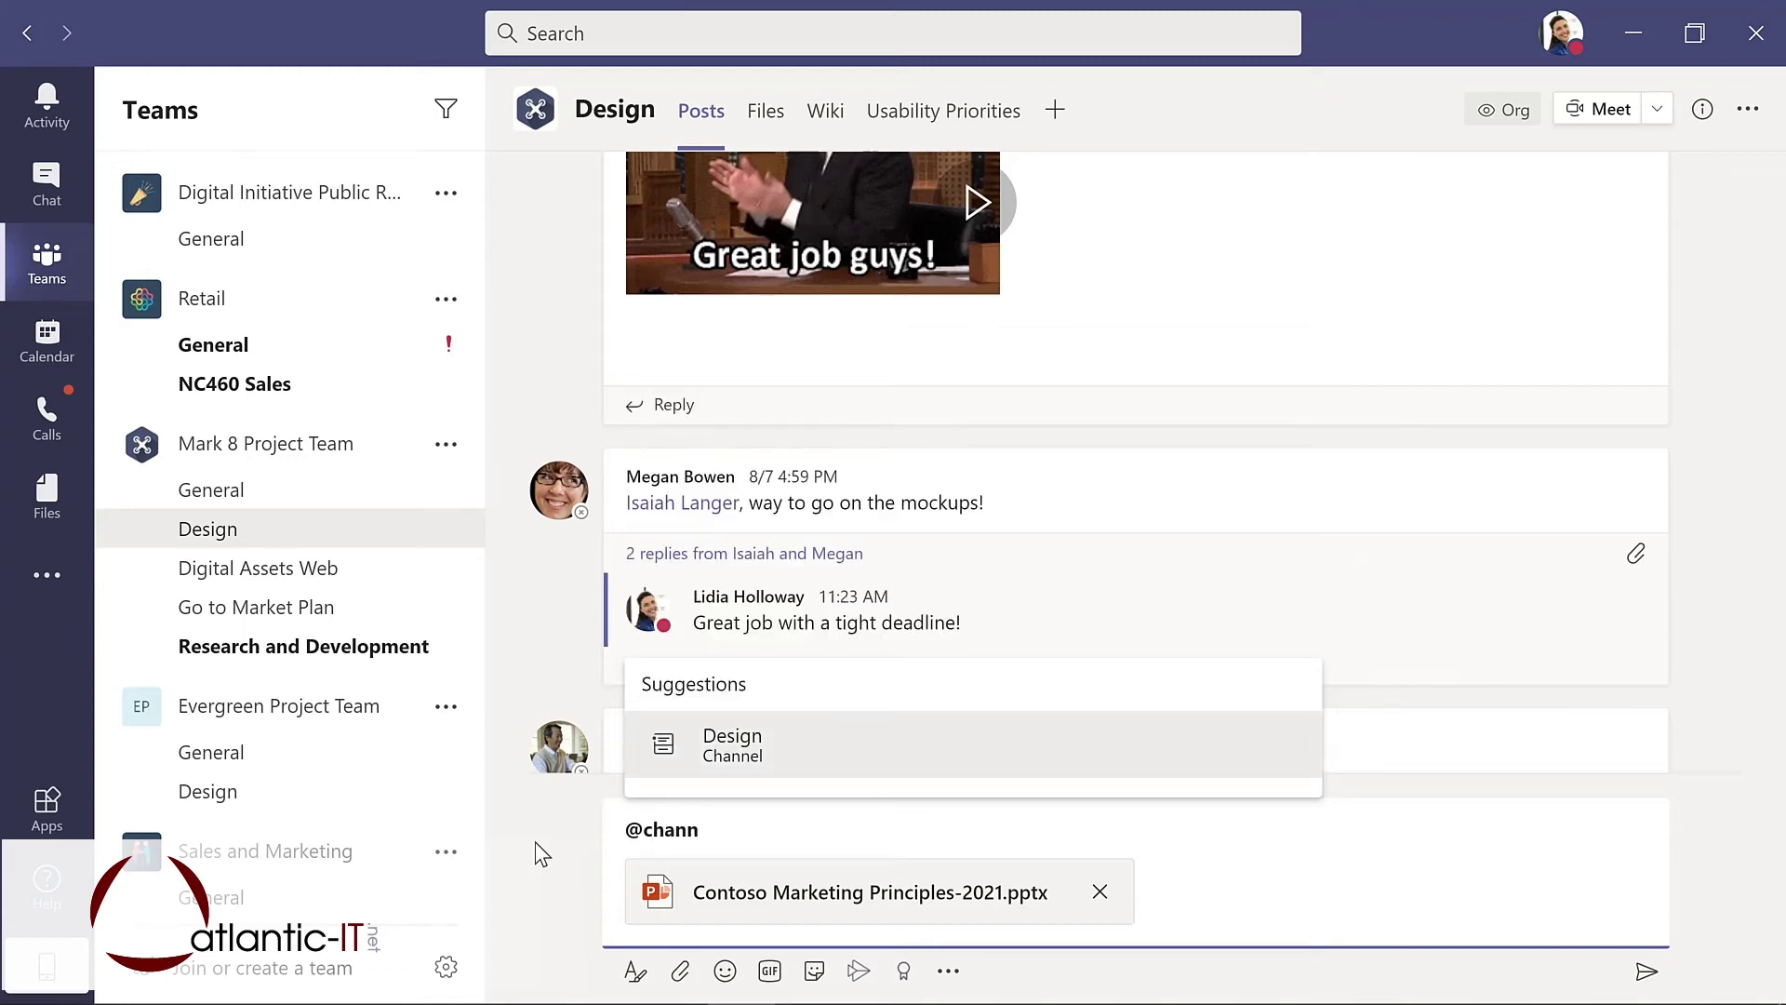
click(758, 761)
text(, please review this presentation for our upcoming meeting.)
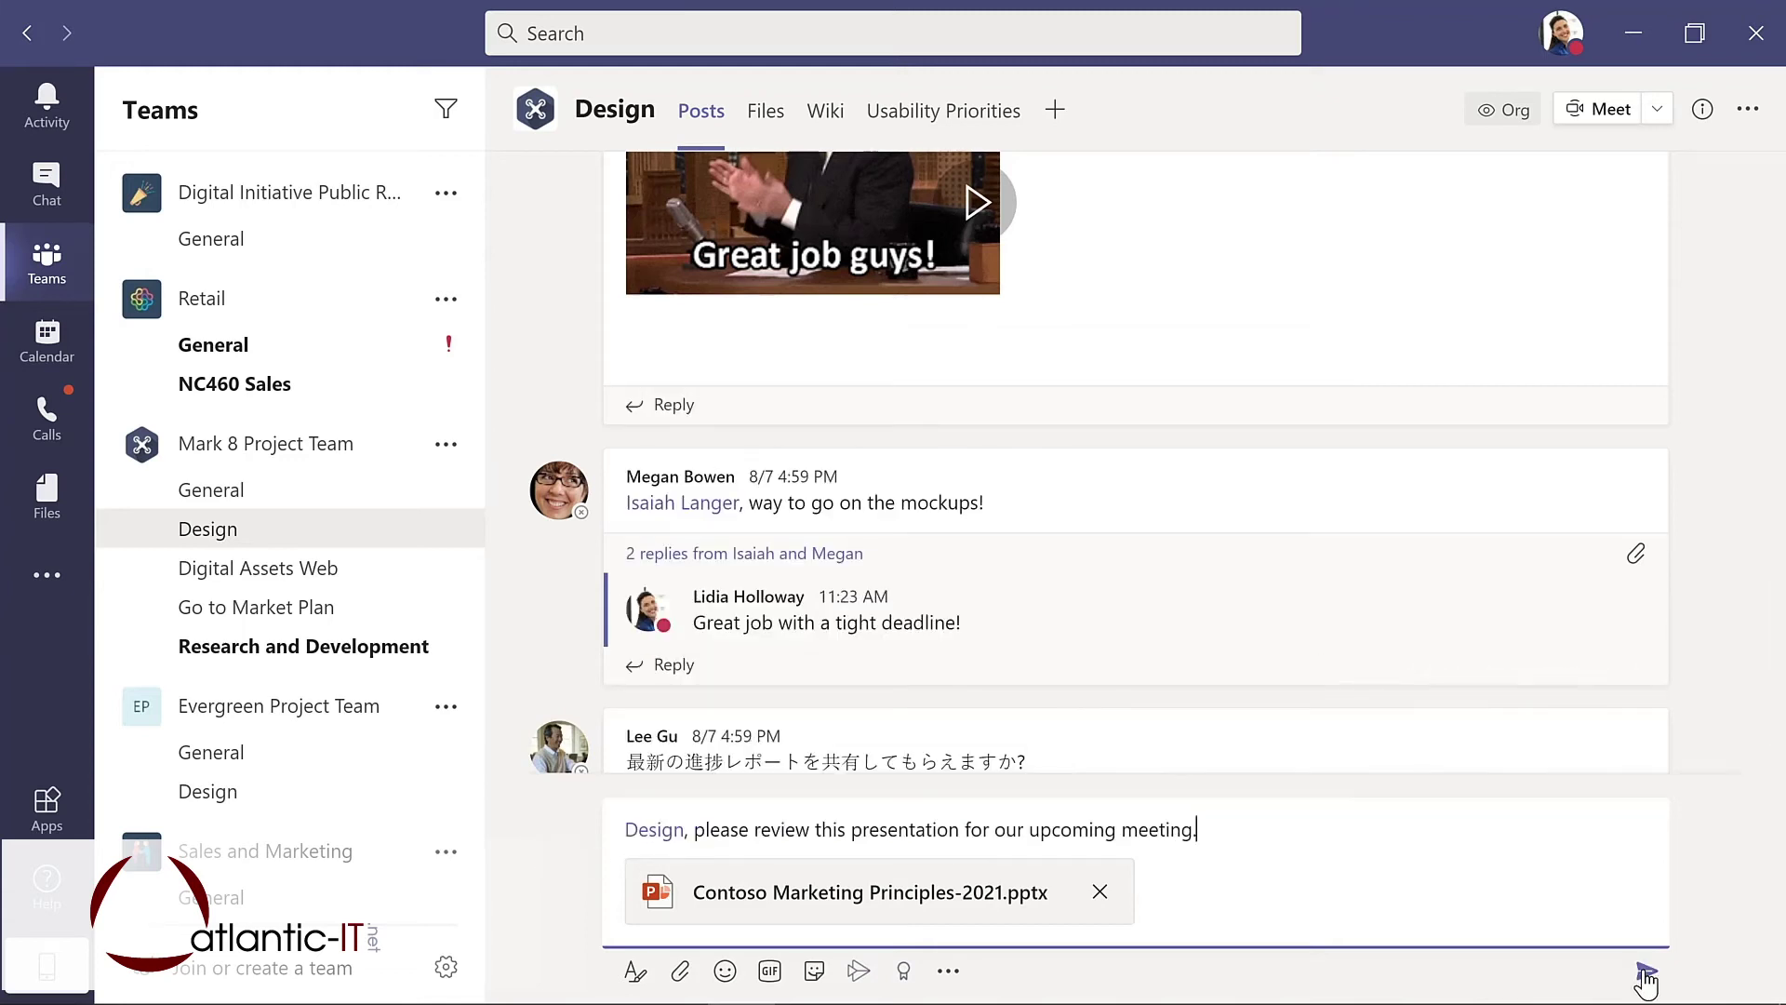
click(1644, 971)
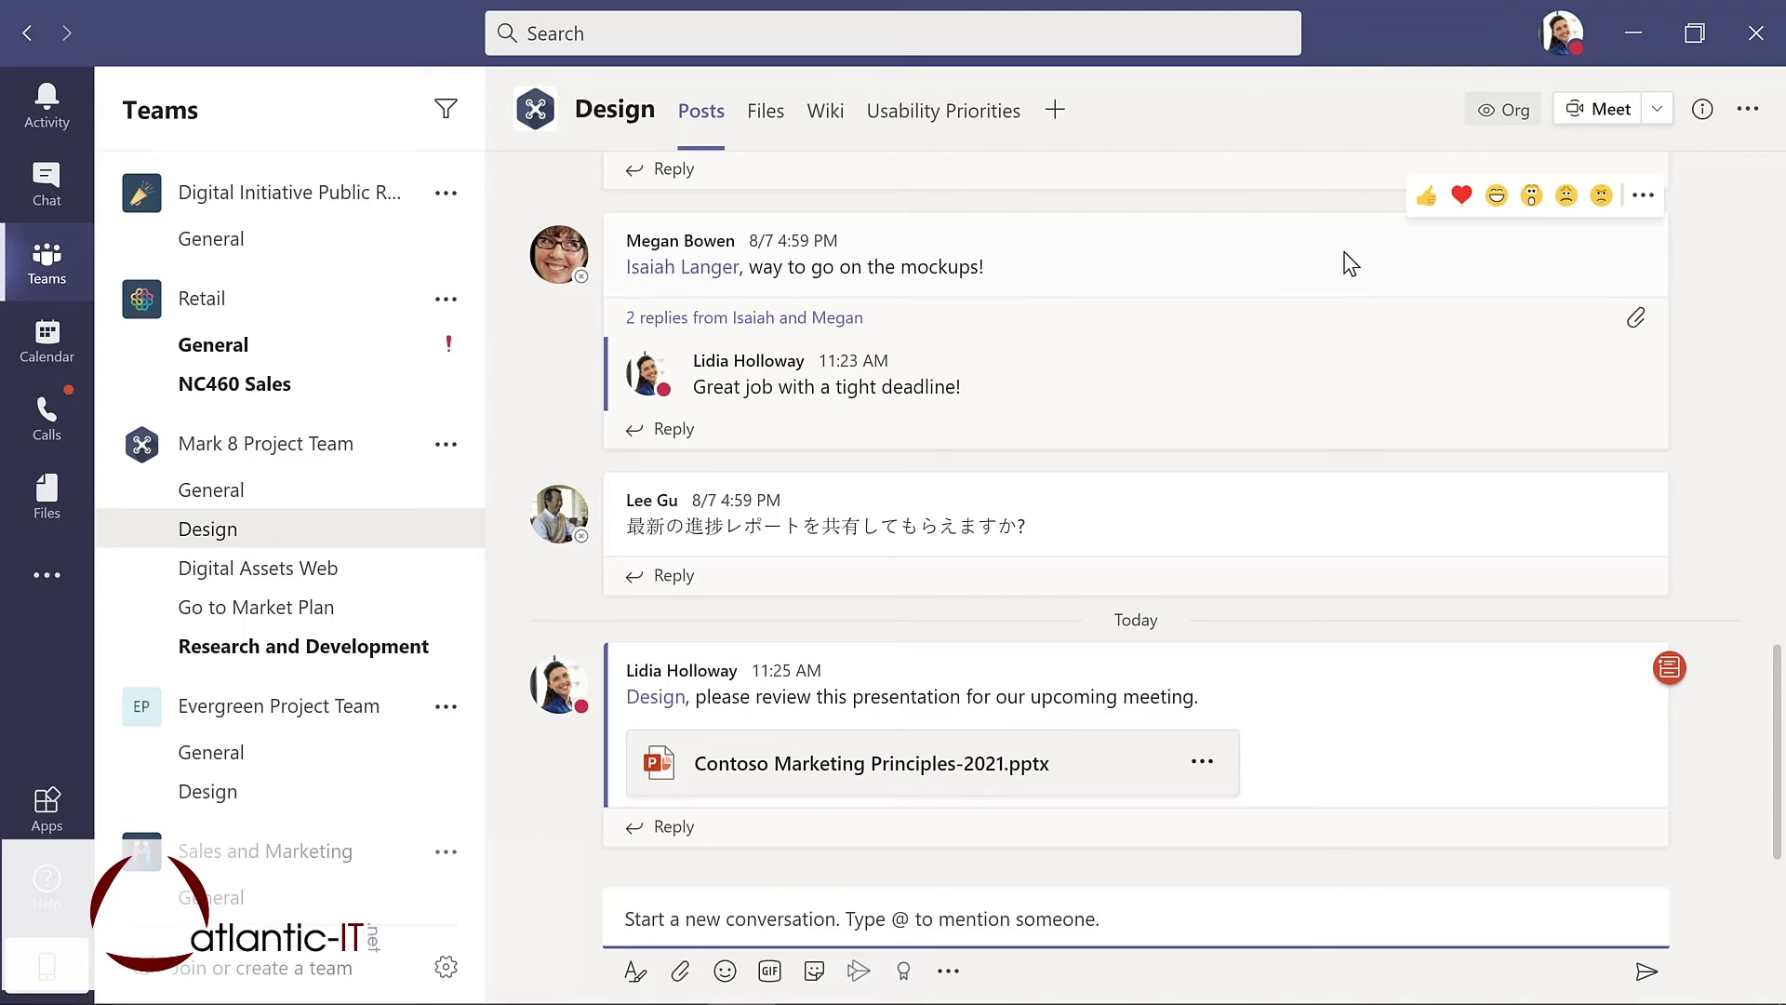
React with a heart to the post praising the mockups and view the additional actions for that message
click(1462, 197)
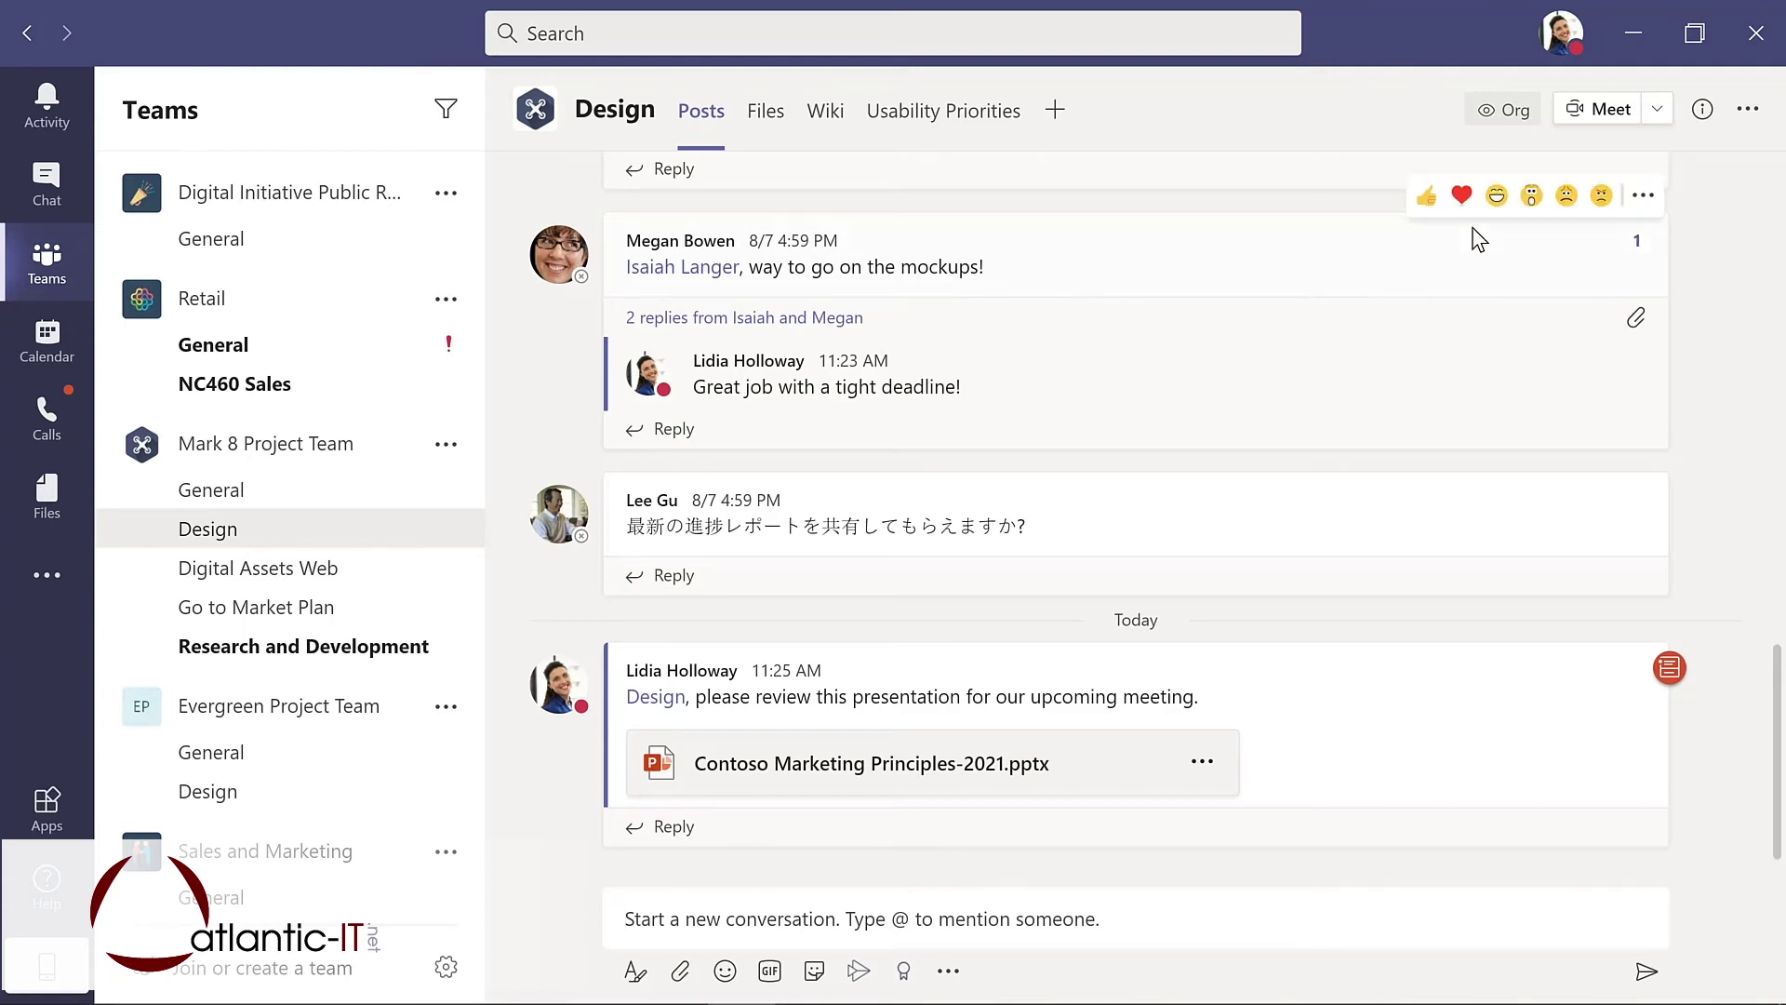
click(1644, 199)
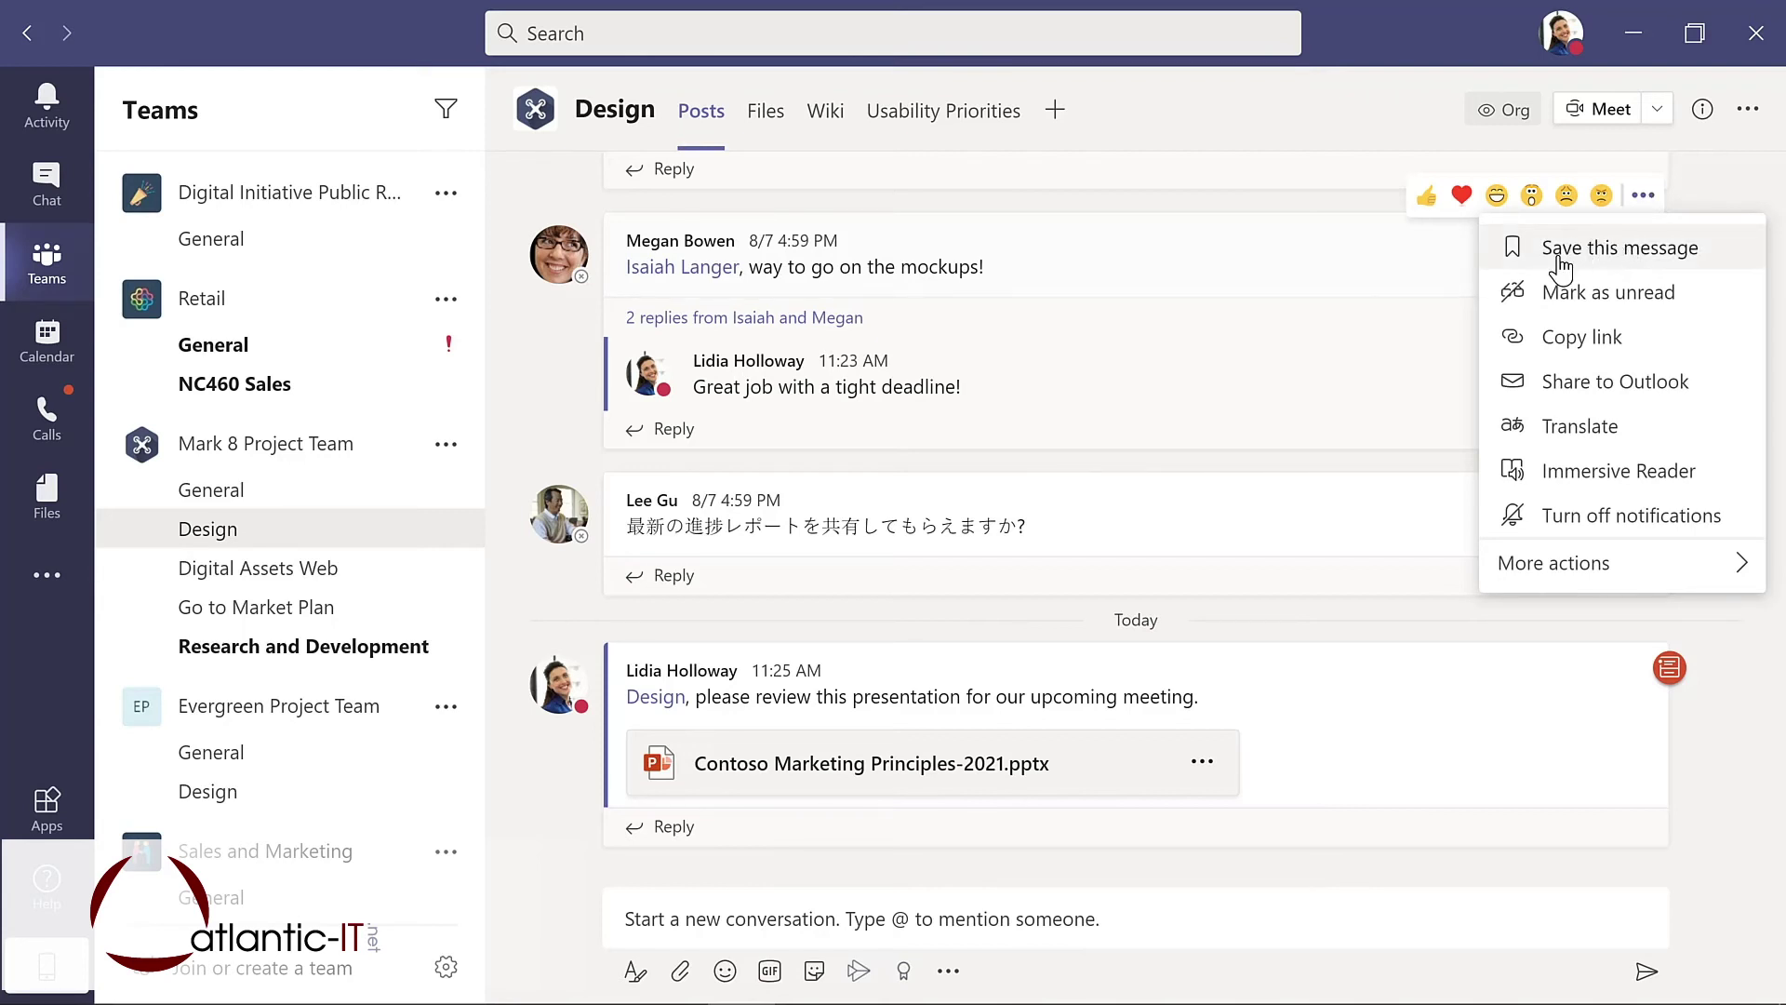
click(1369, 267)
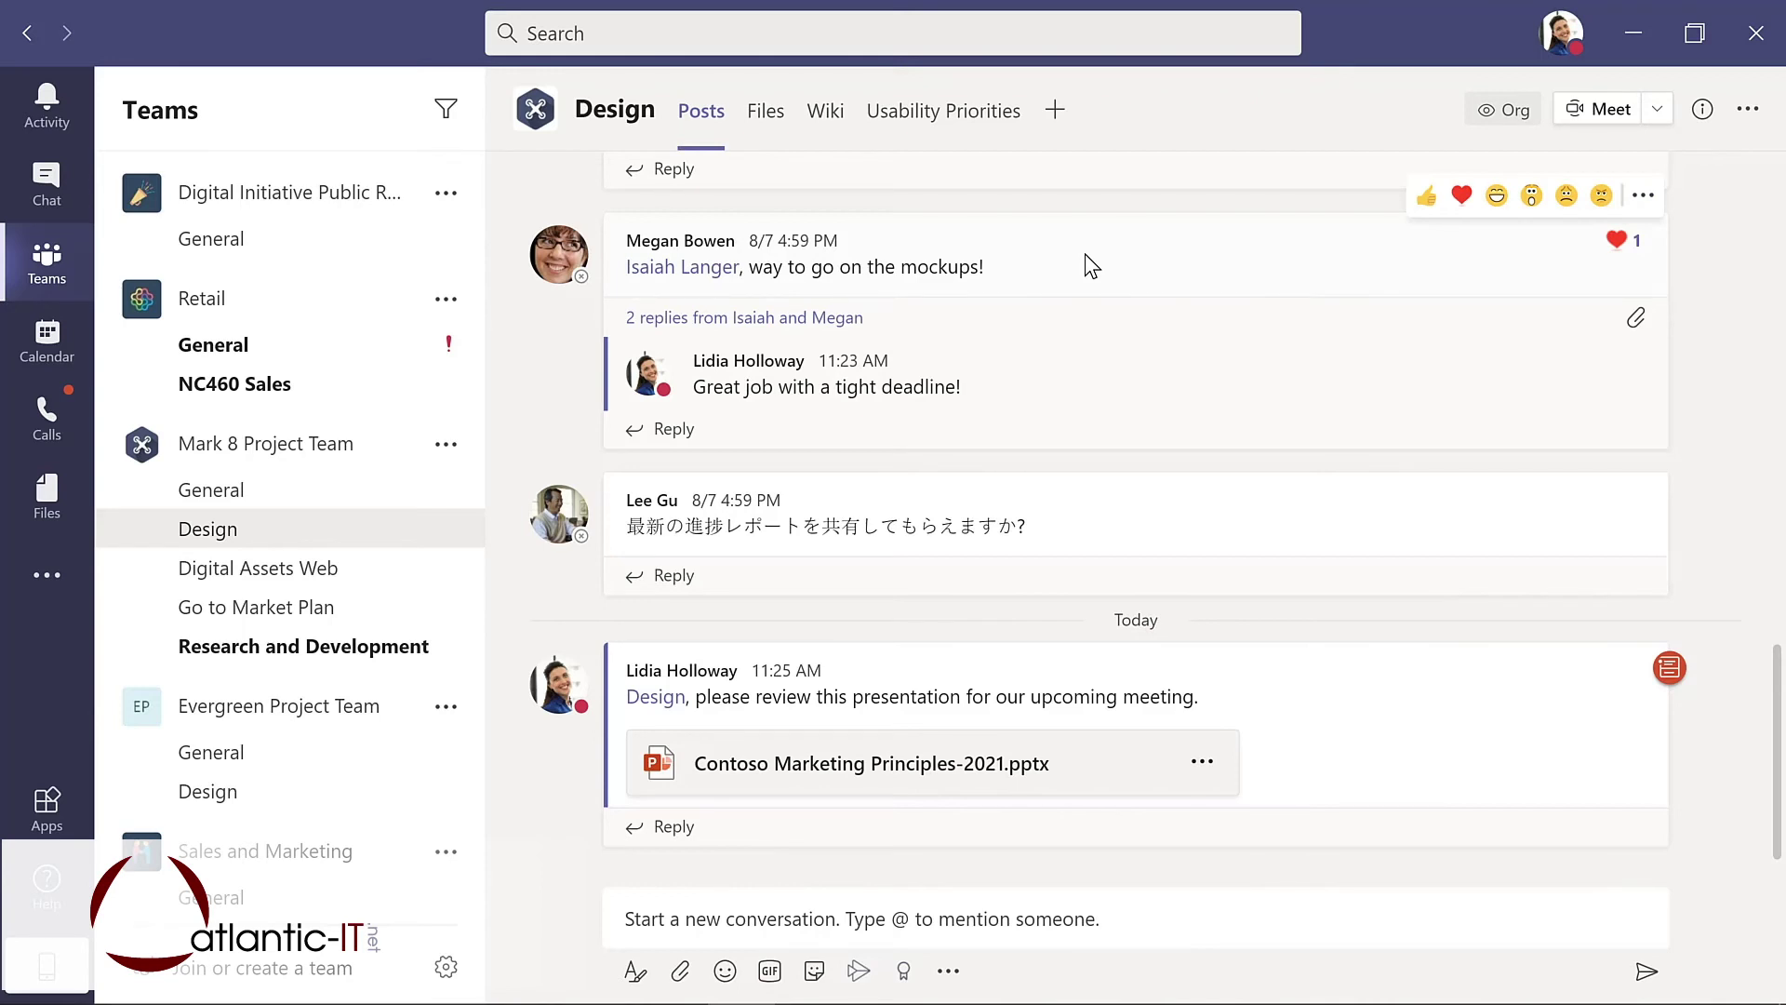
Start a private chat with the IT Admin and send "What's the update on the new laptops for my project team?"
click(47, 181)
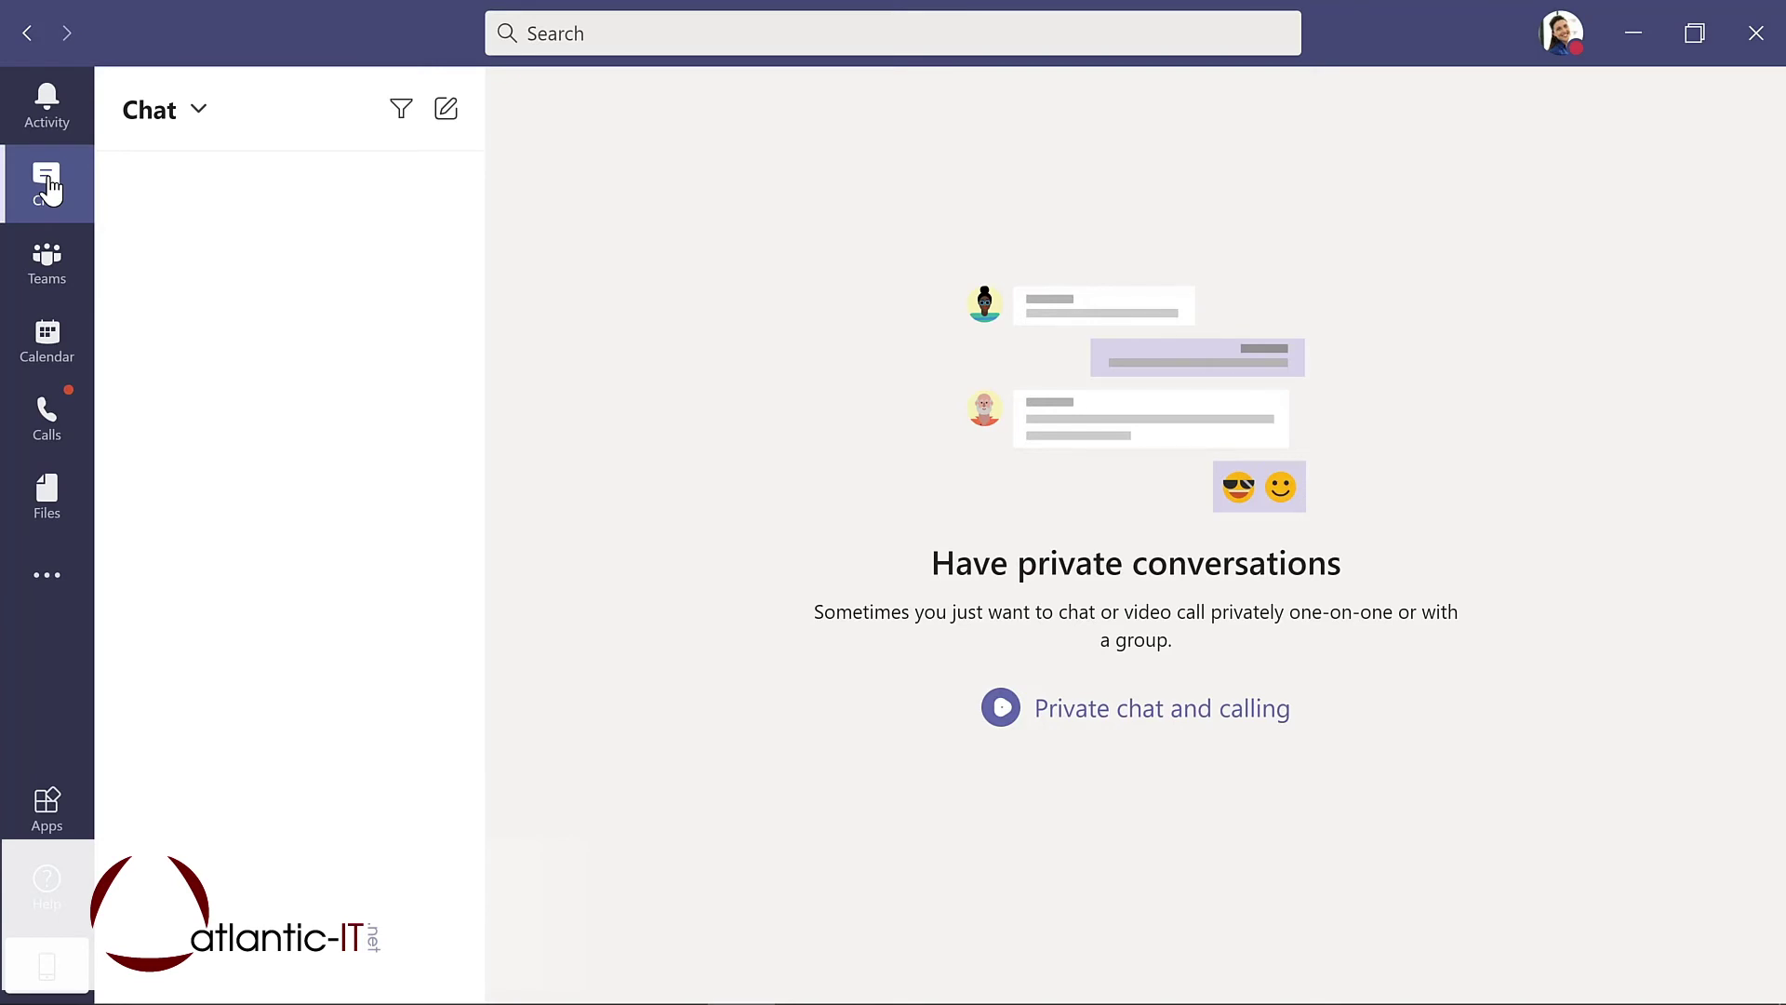
click(449, 113)
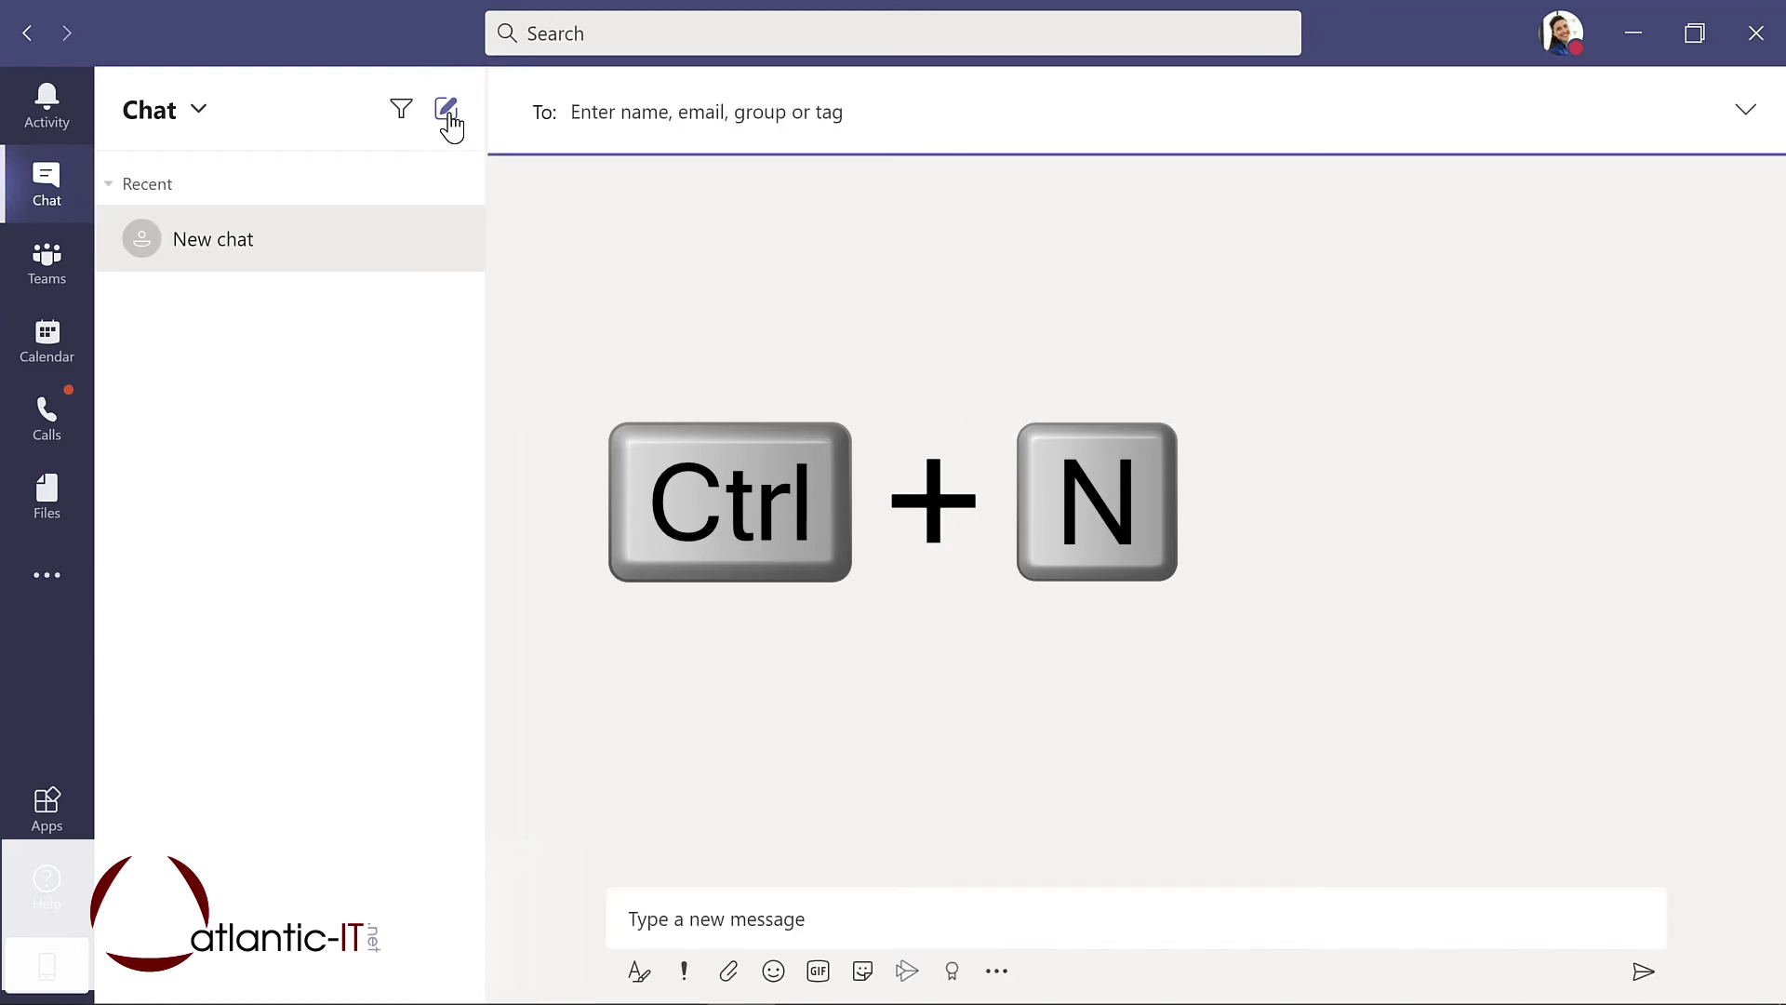
text(all)
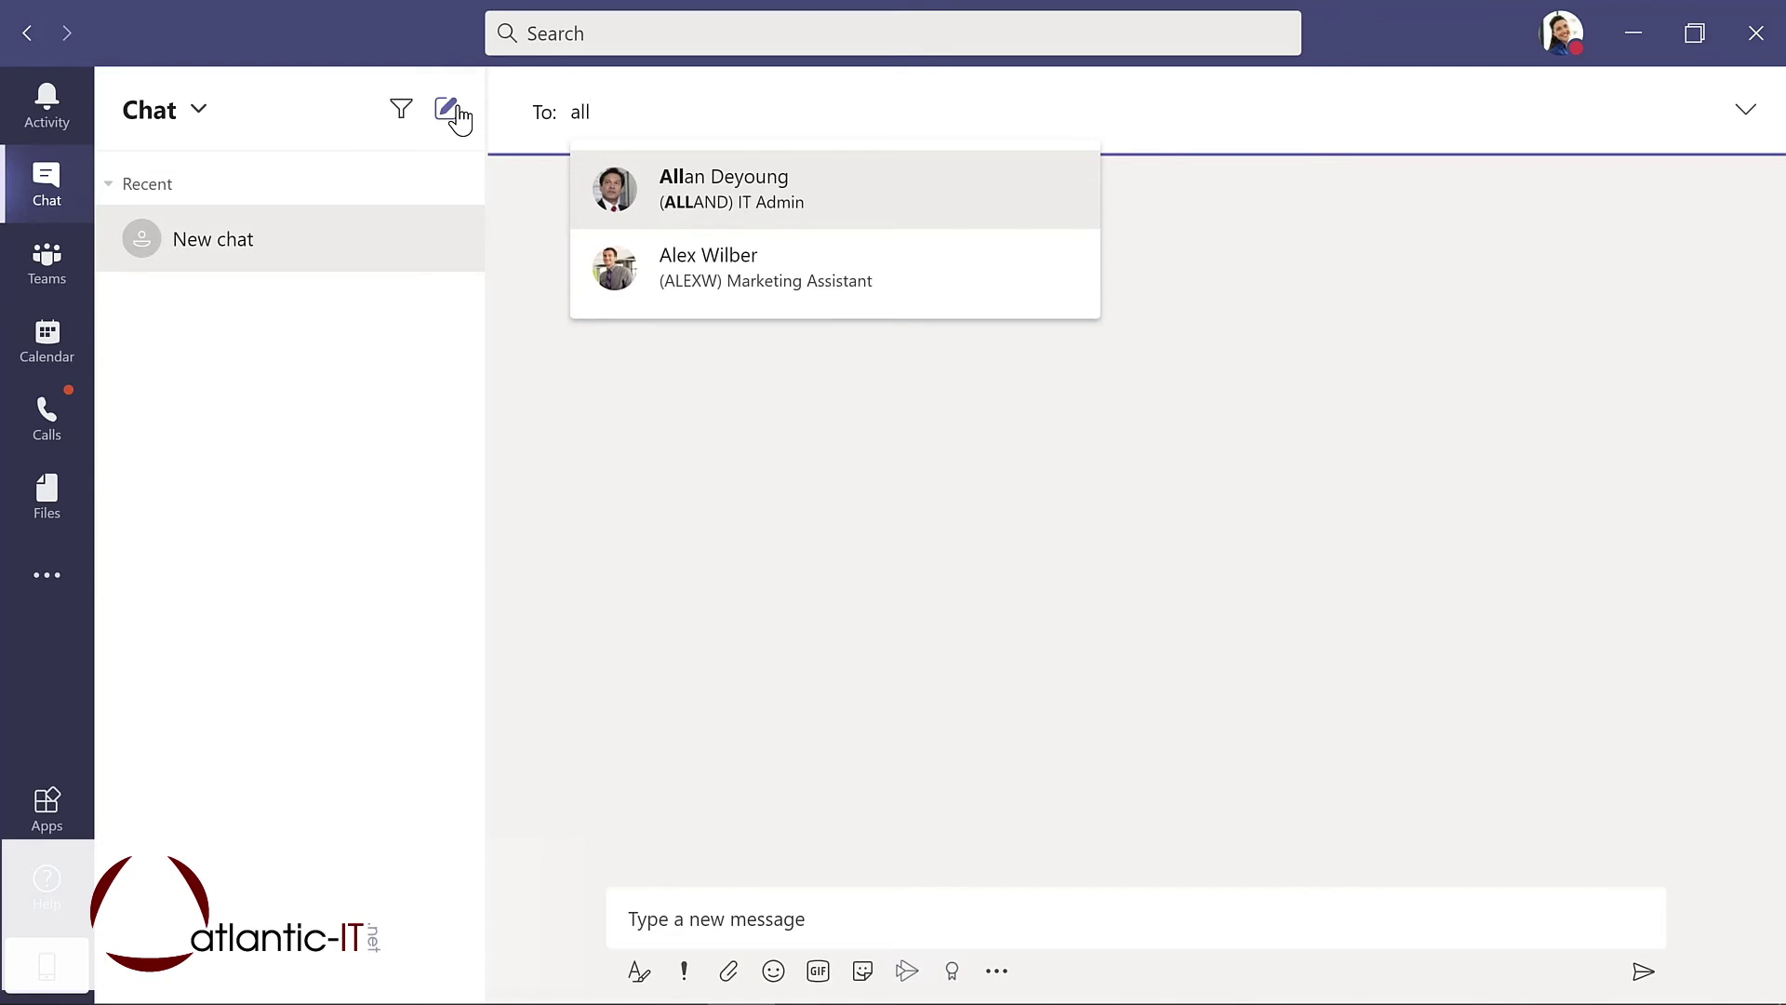
key(Return)
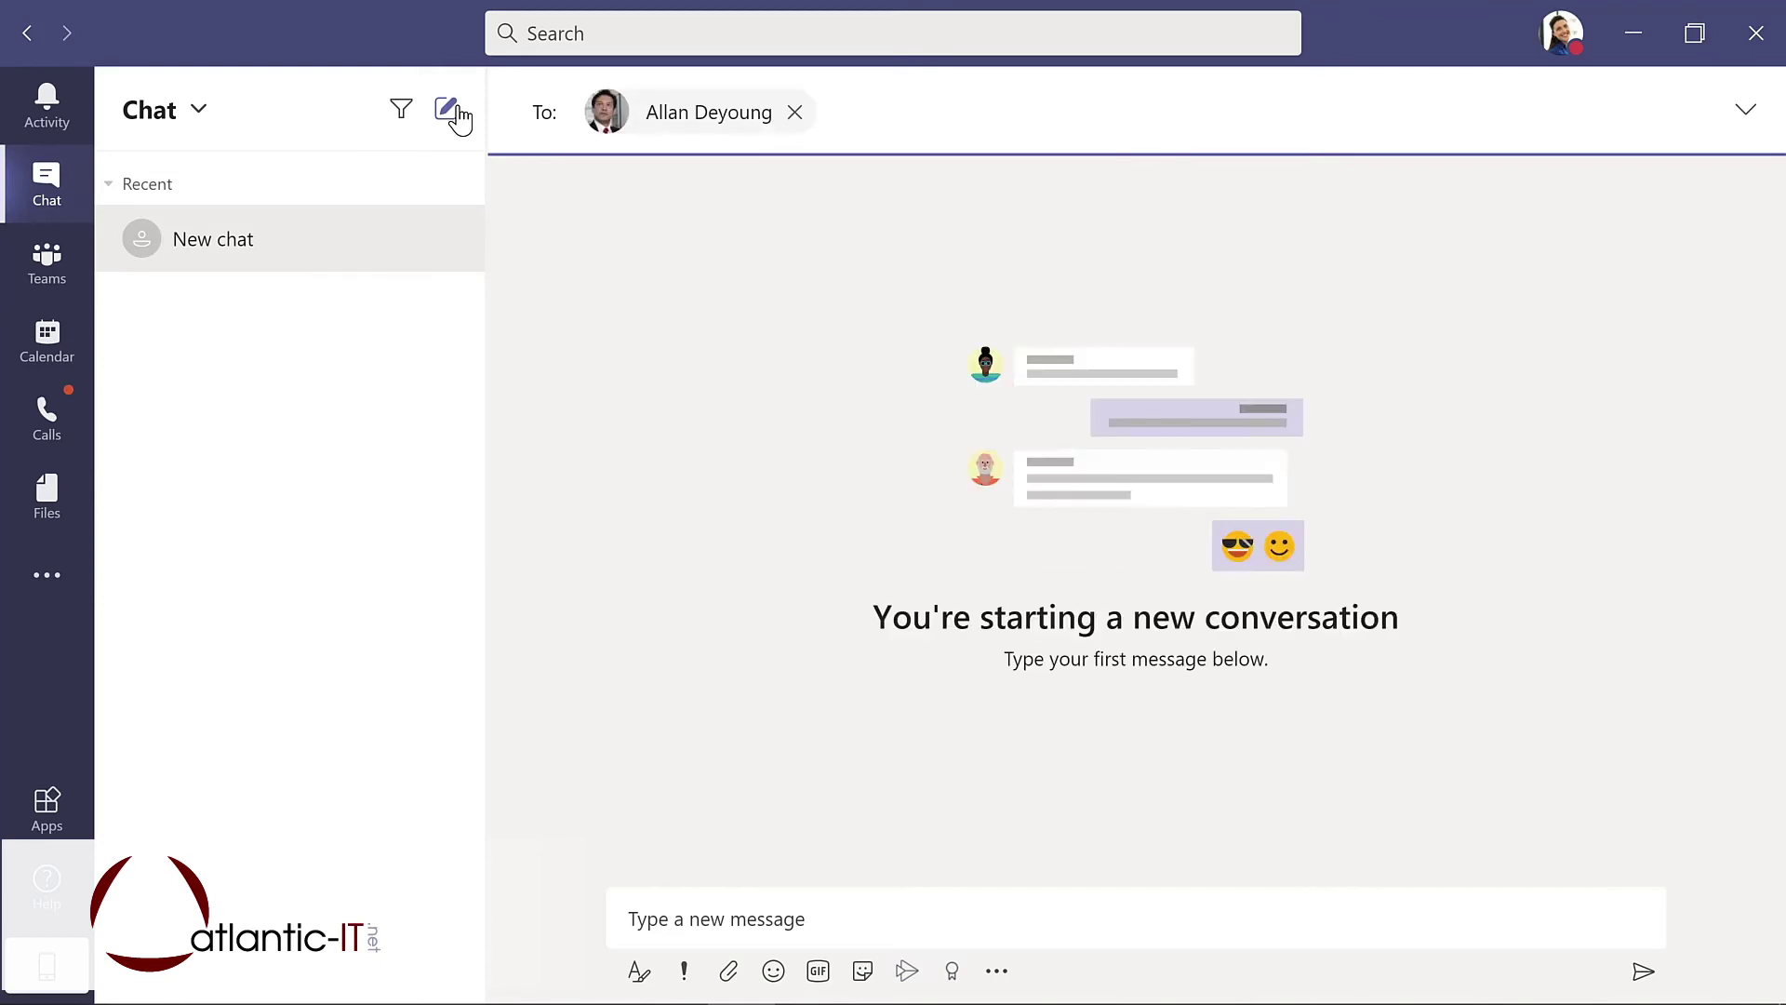
click(716, 907)
text(What's the update on the new laptops for my project team?)
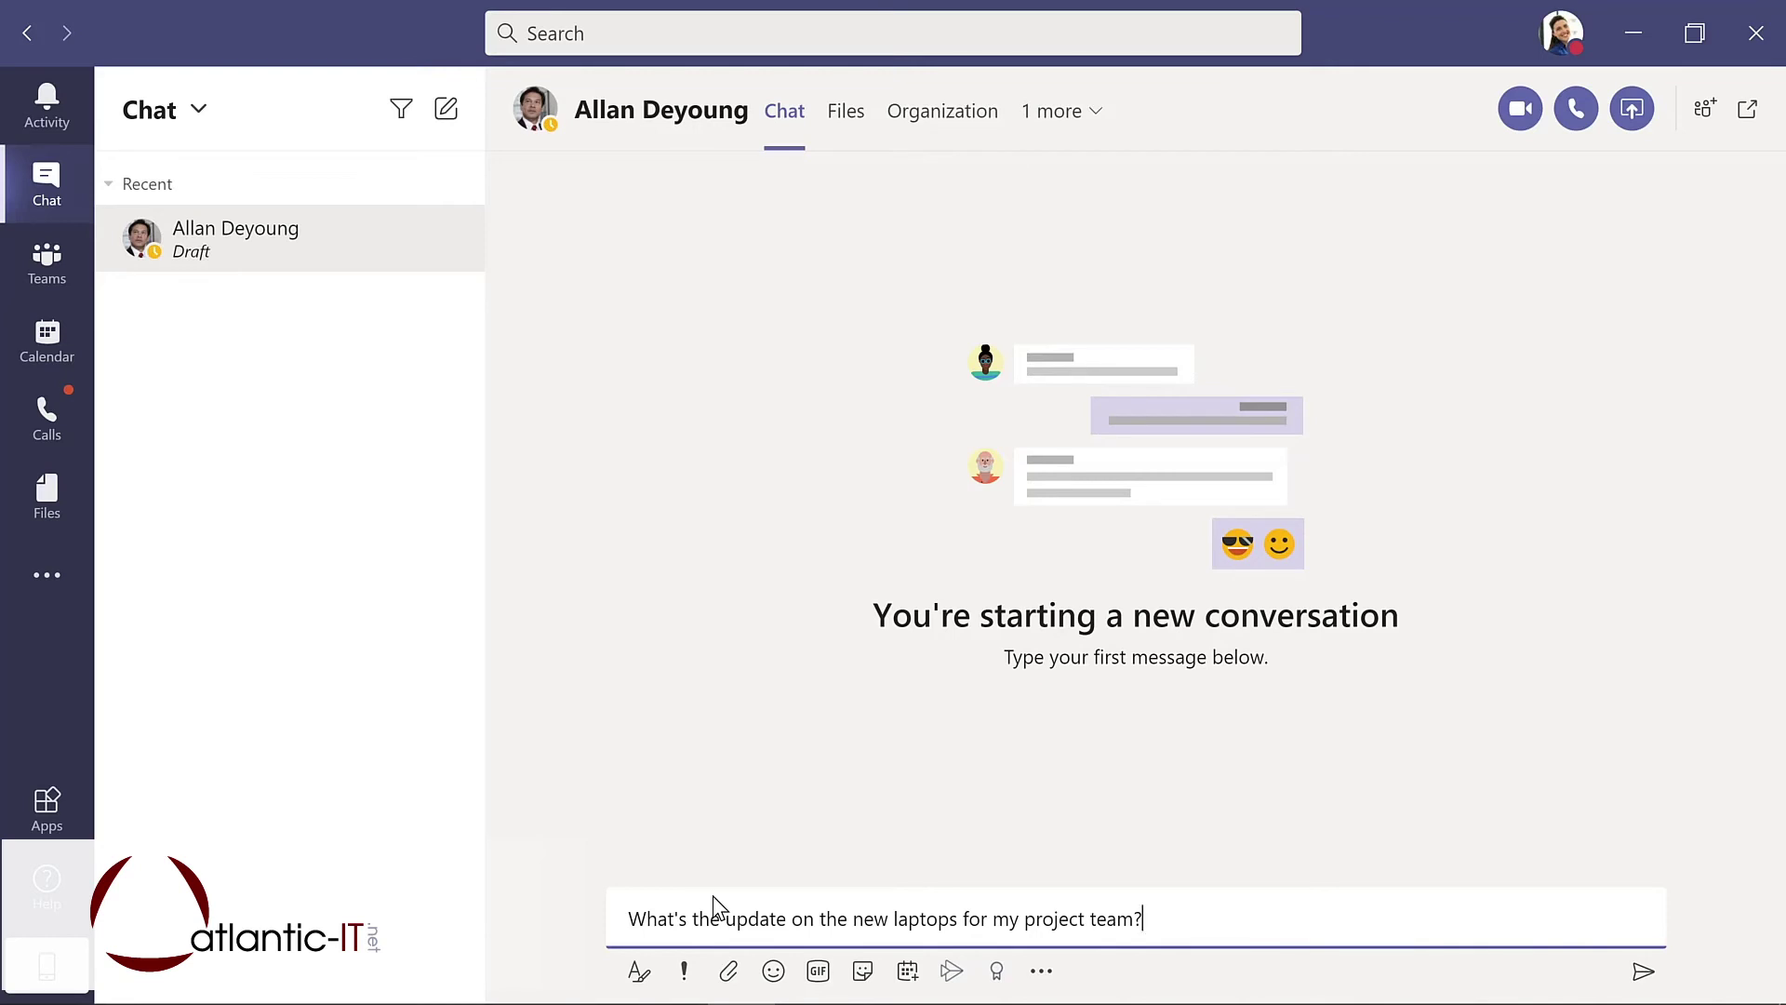
key(Return)
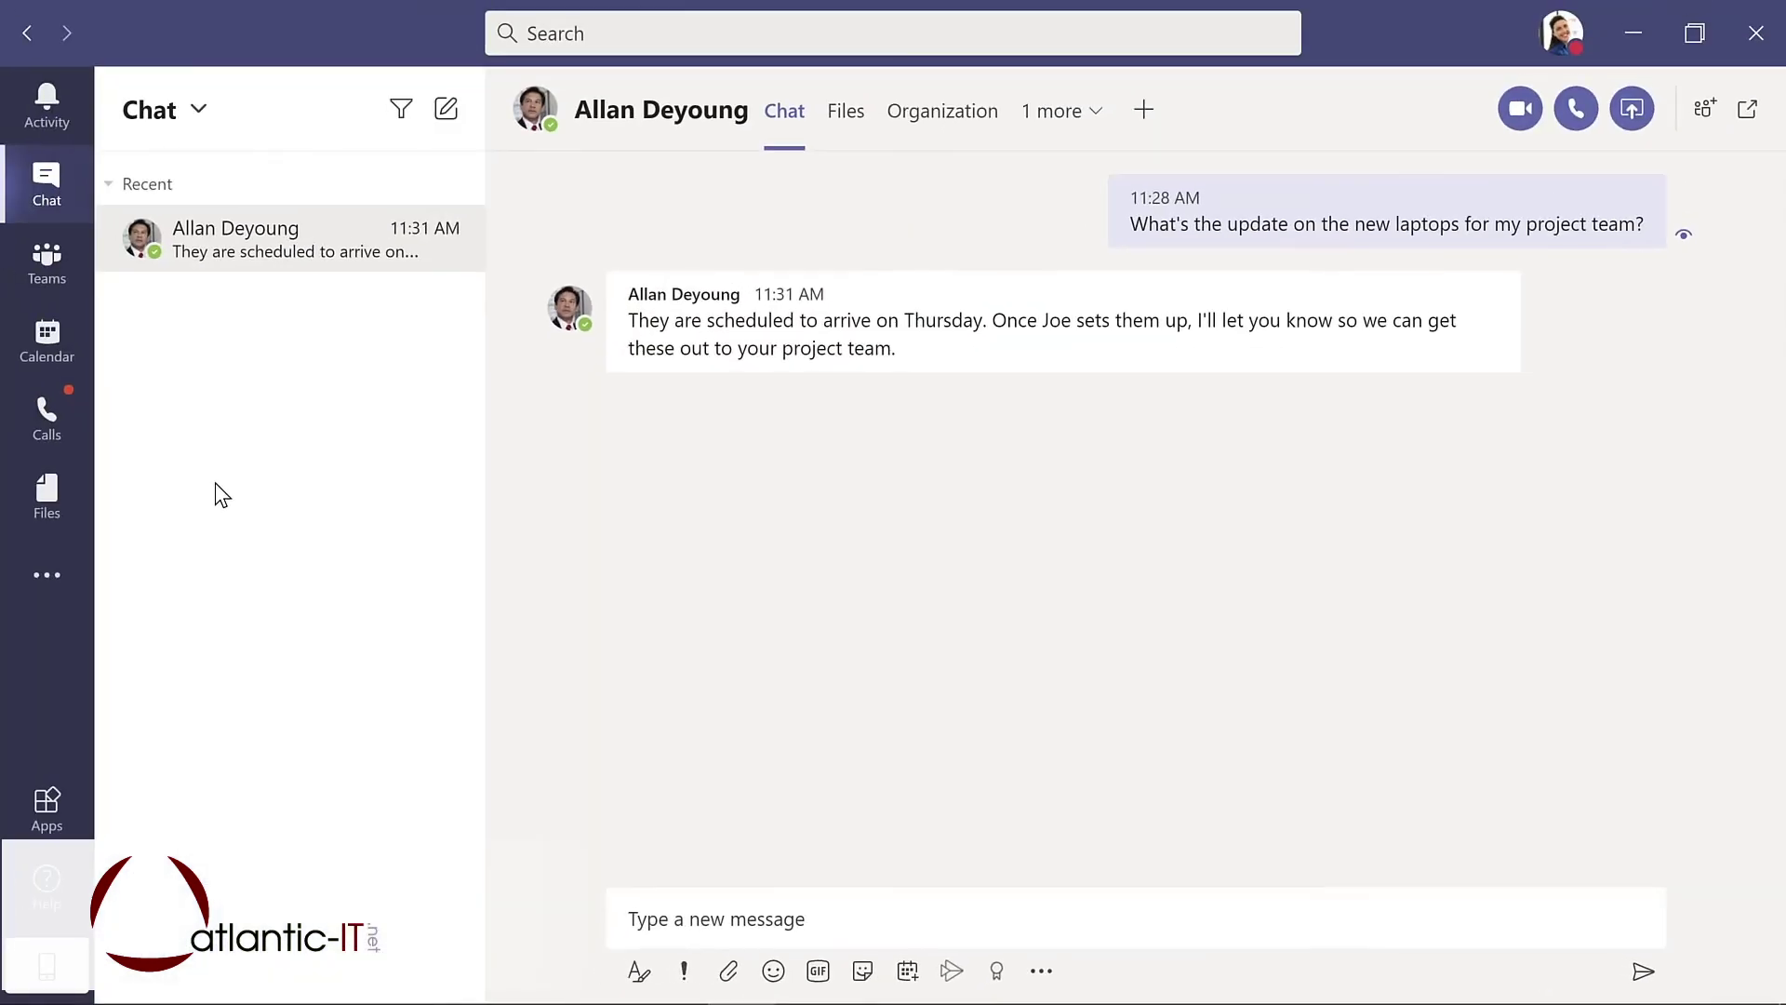
Reply in the private chat with a celebratory GIF found by searching "yay" and the text "Thanks so much!"
click(819, 970)
text(yay)
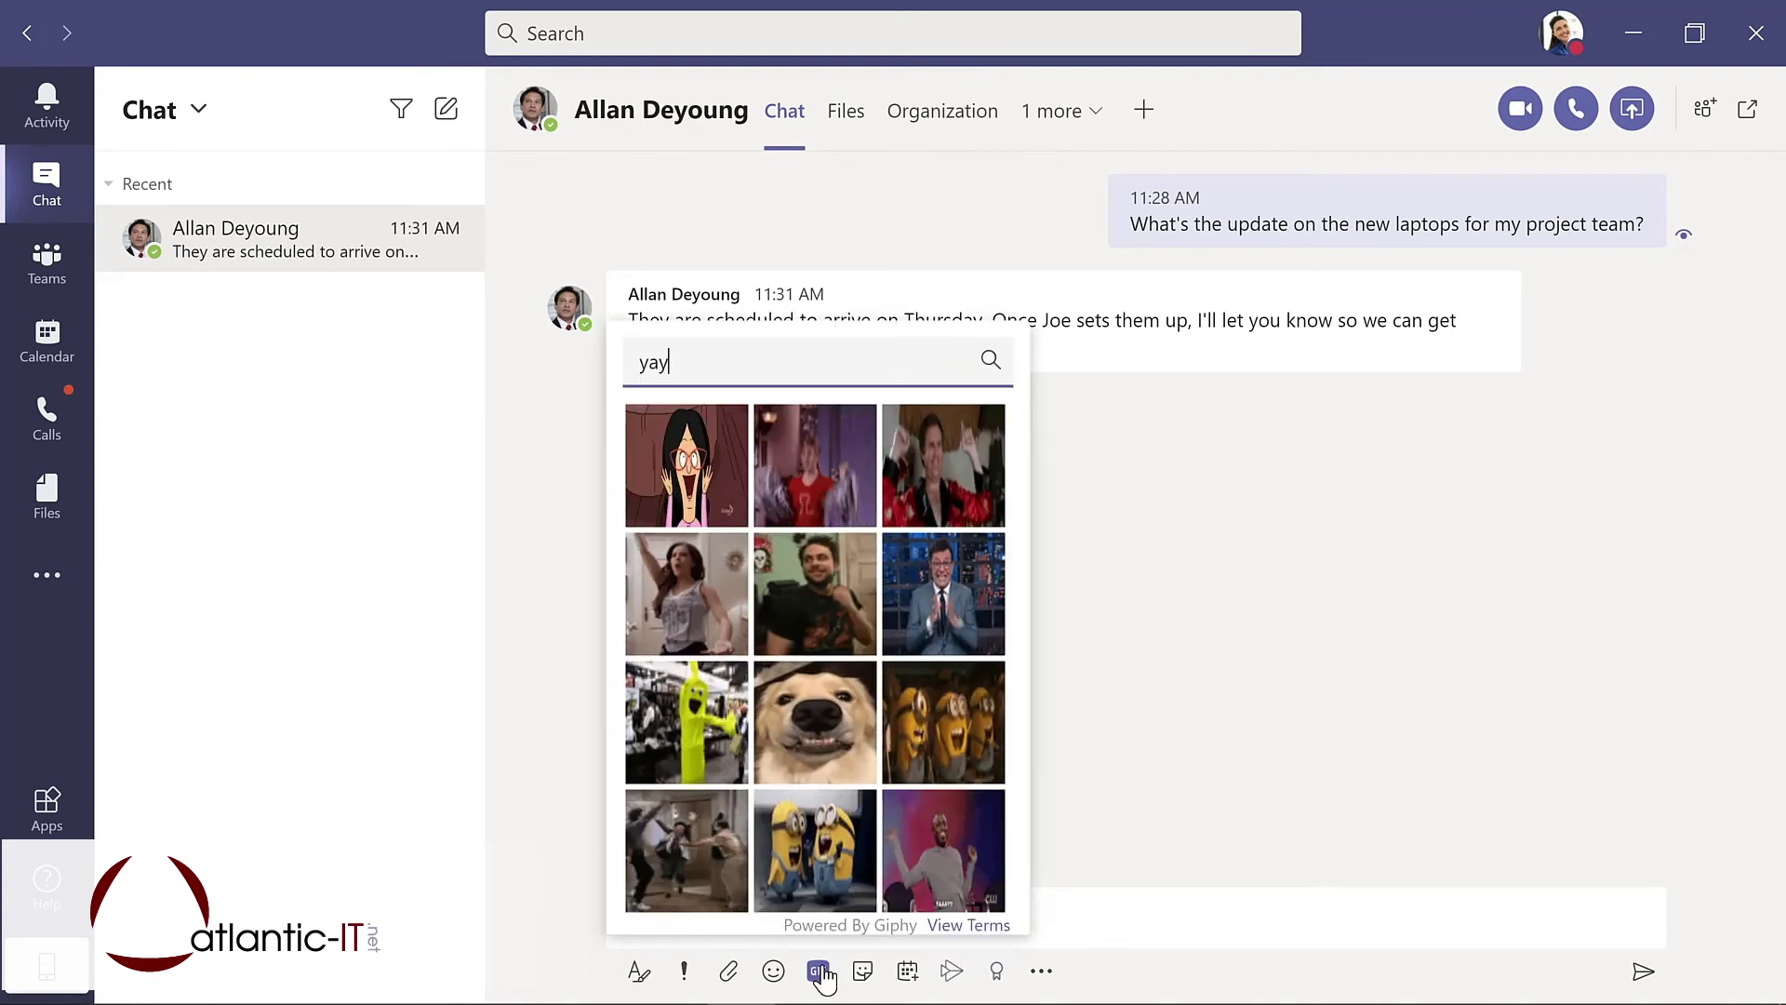
click(681, 850)
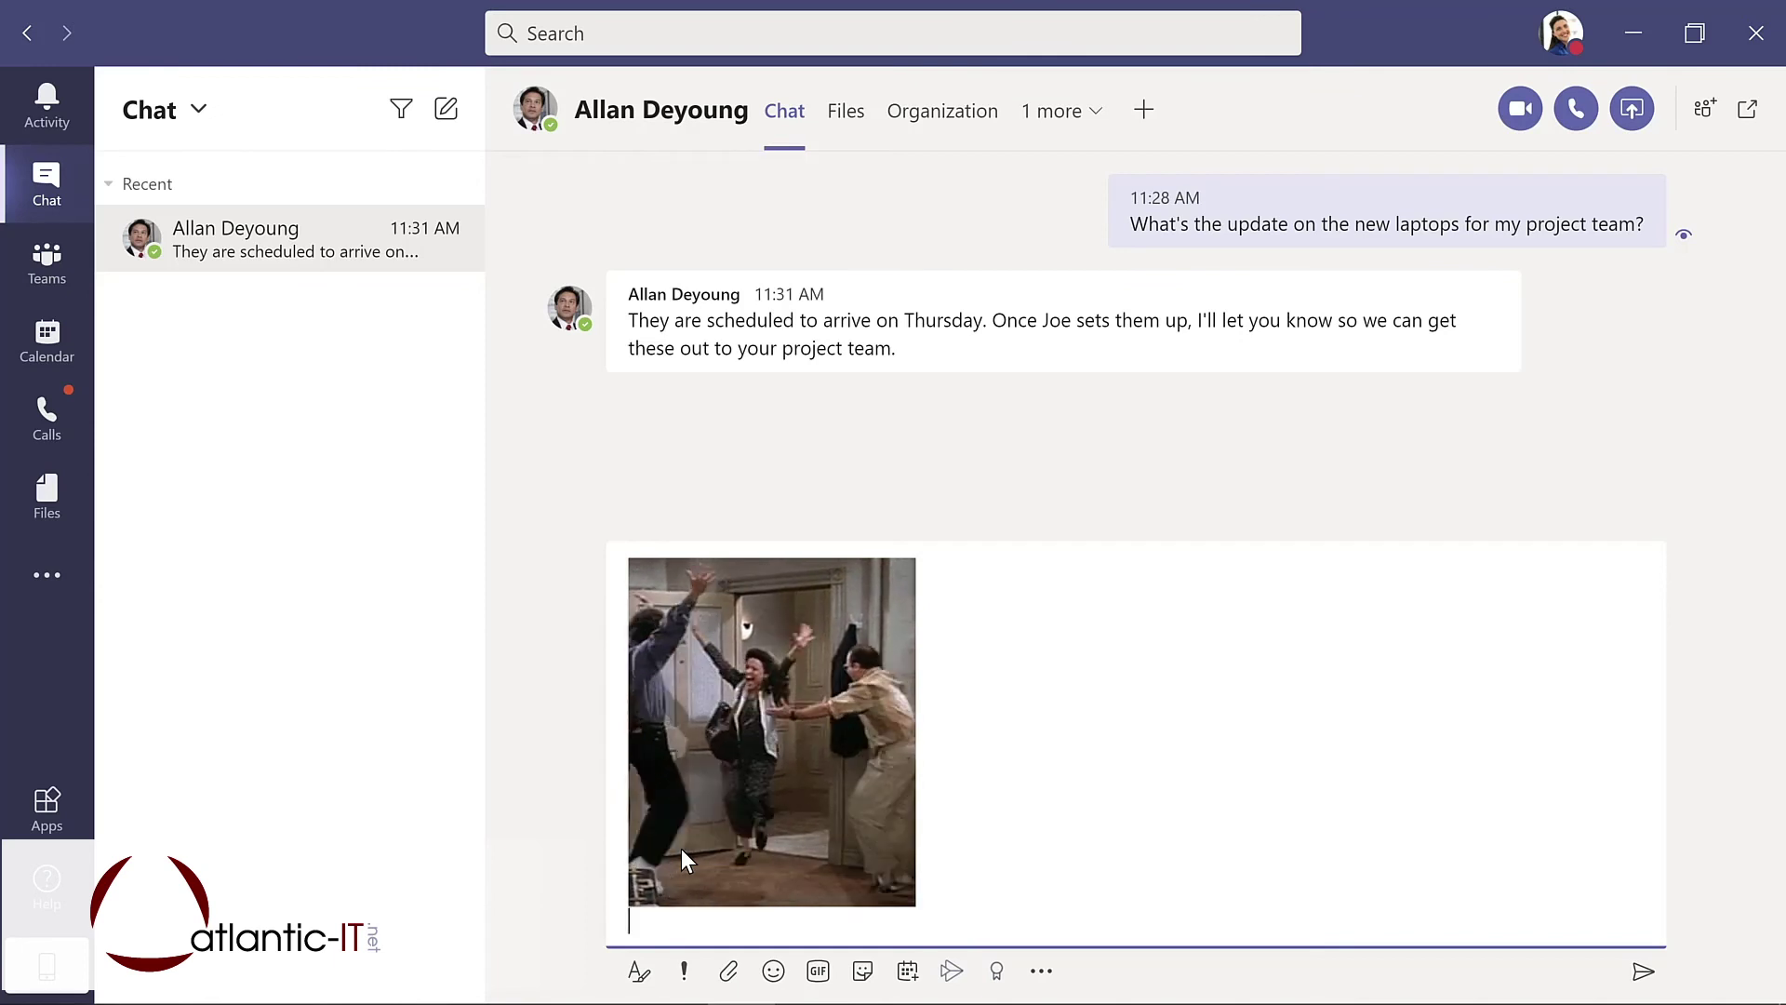
text(Thanks)
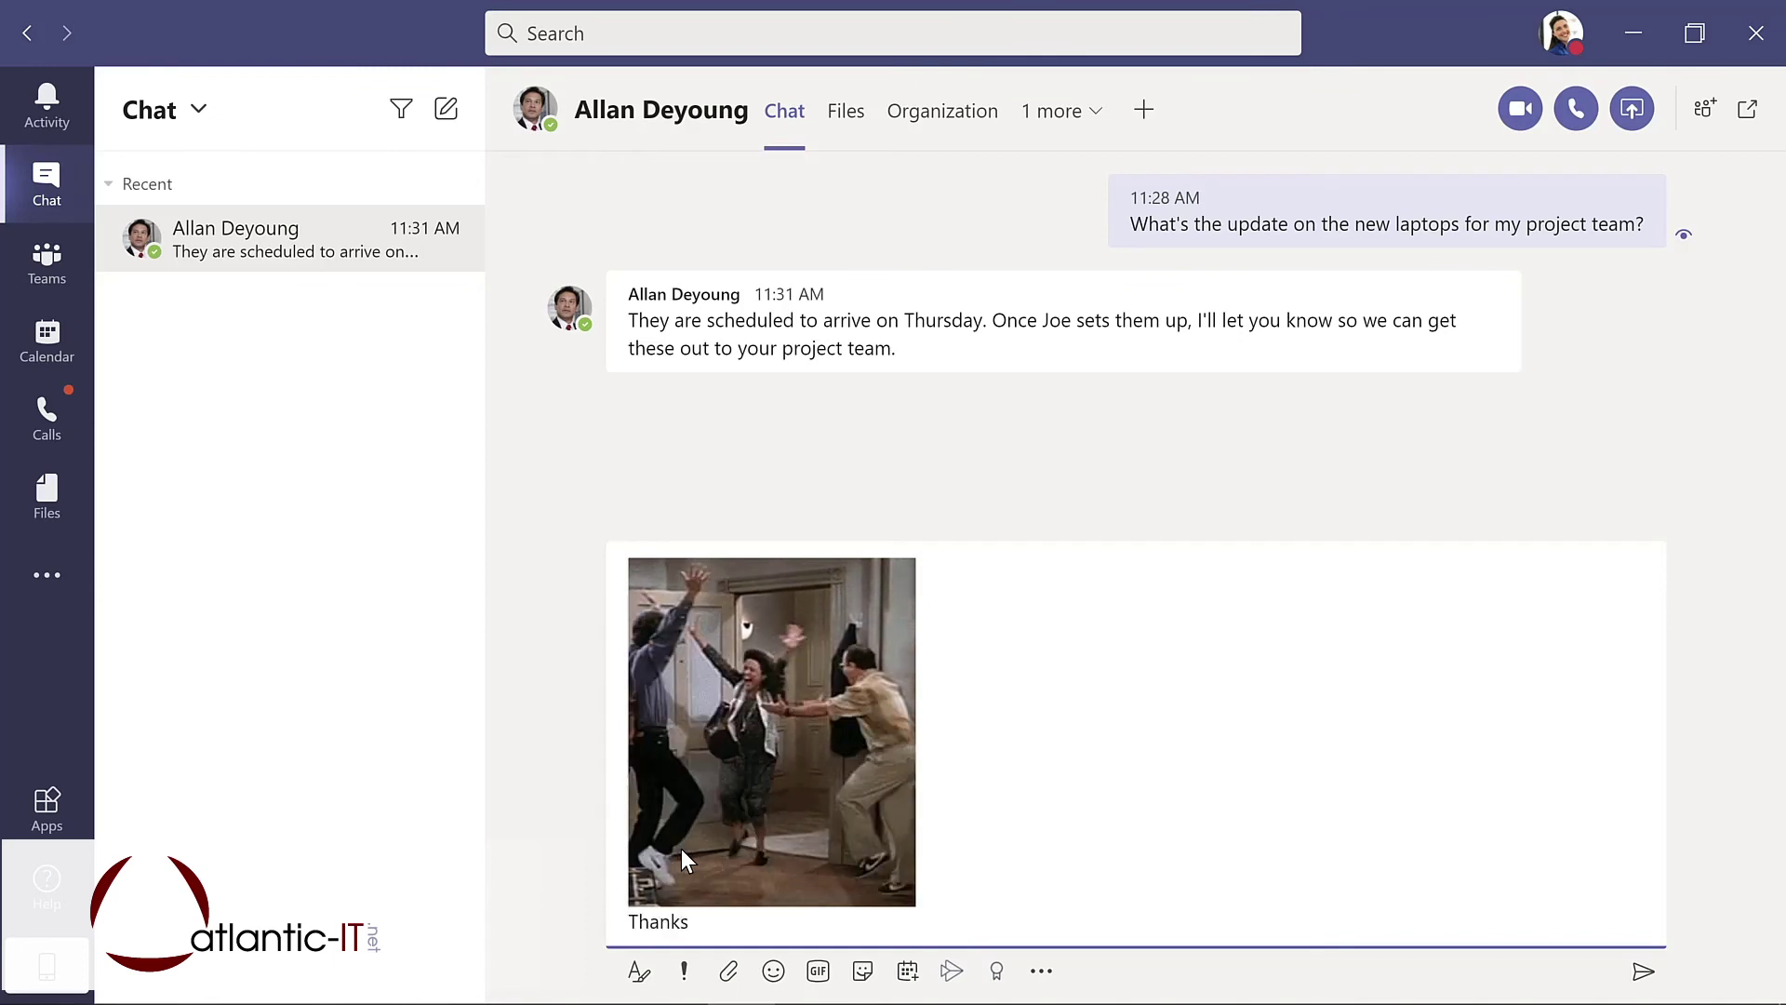
text( so muc)
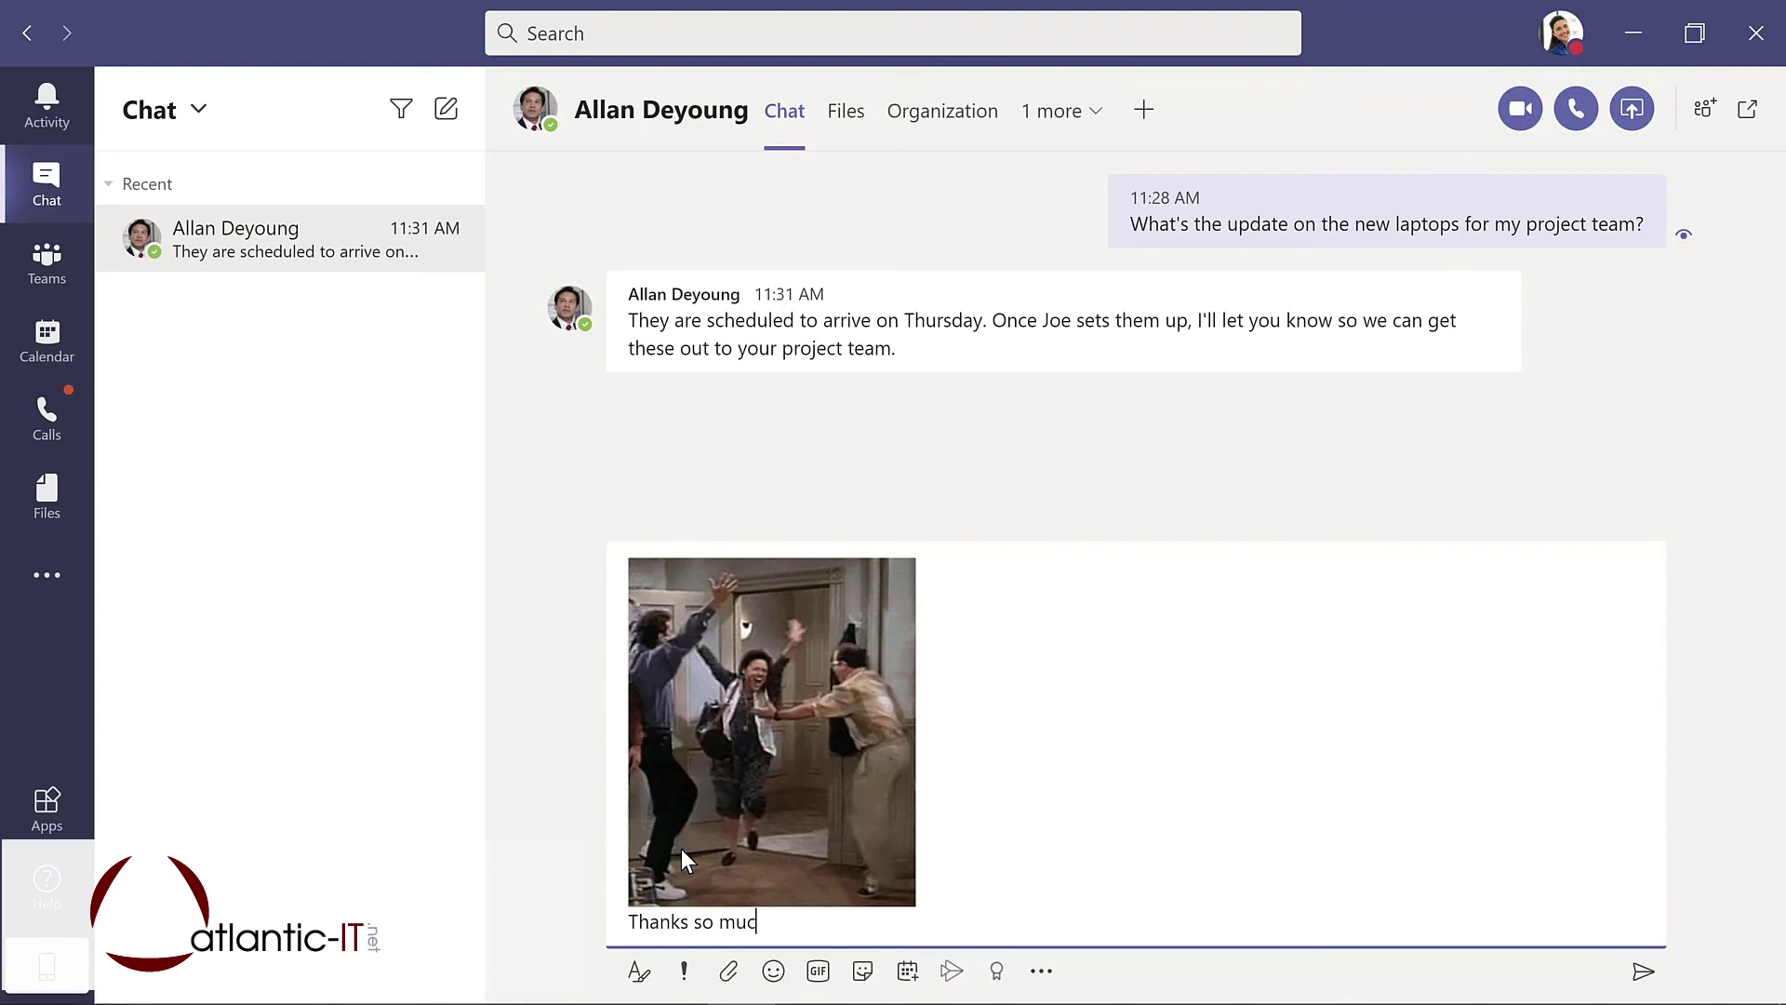
text(h!)
key(Return)
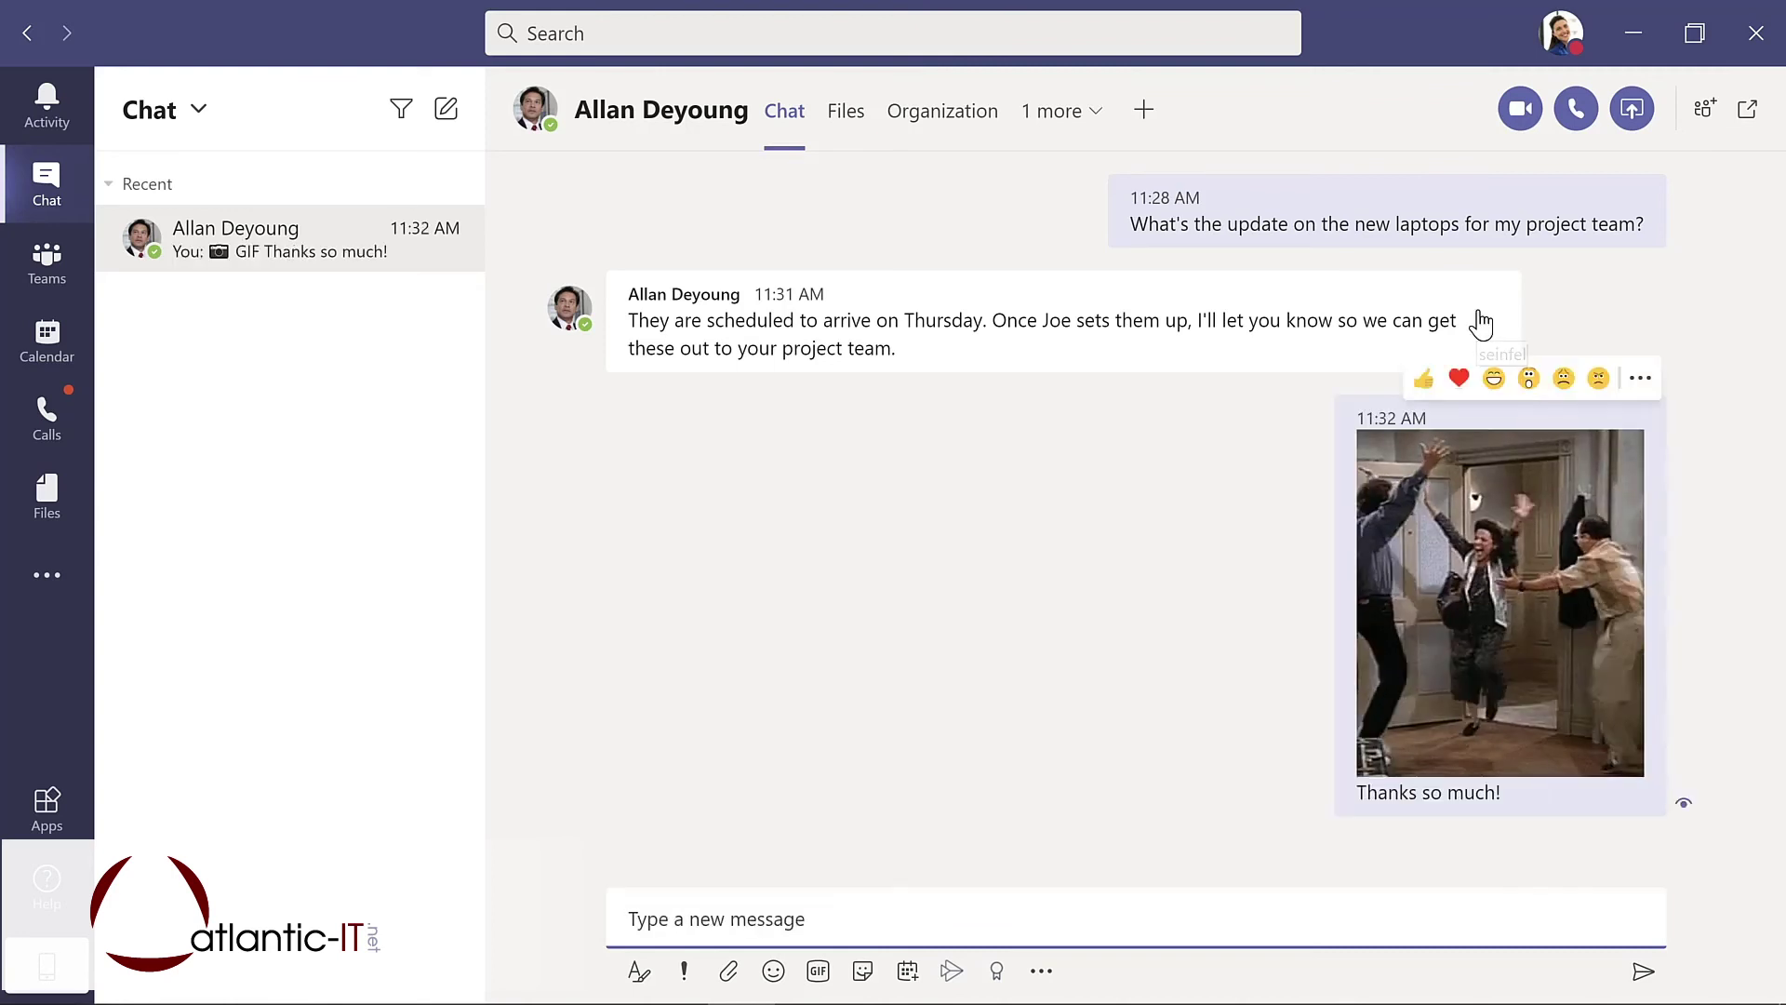
React with a laughing face to the IT Admin's reply about the laptops and pin the chat
mouse_move(1460, 319)
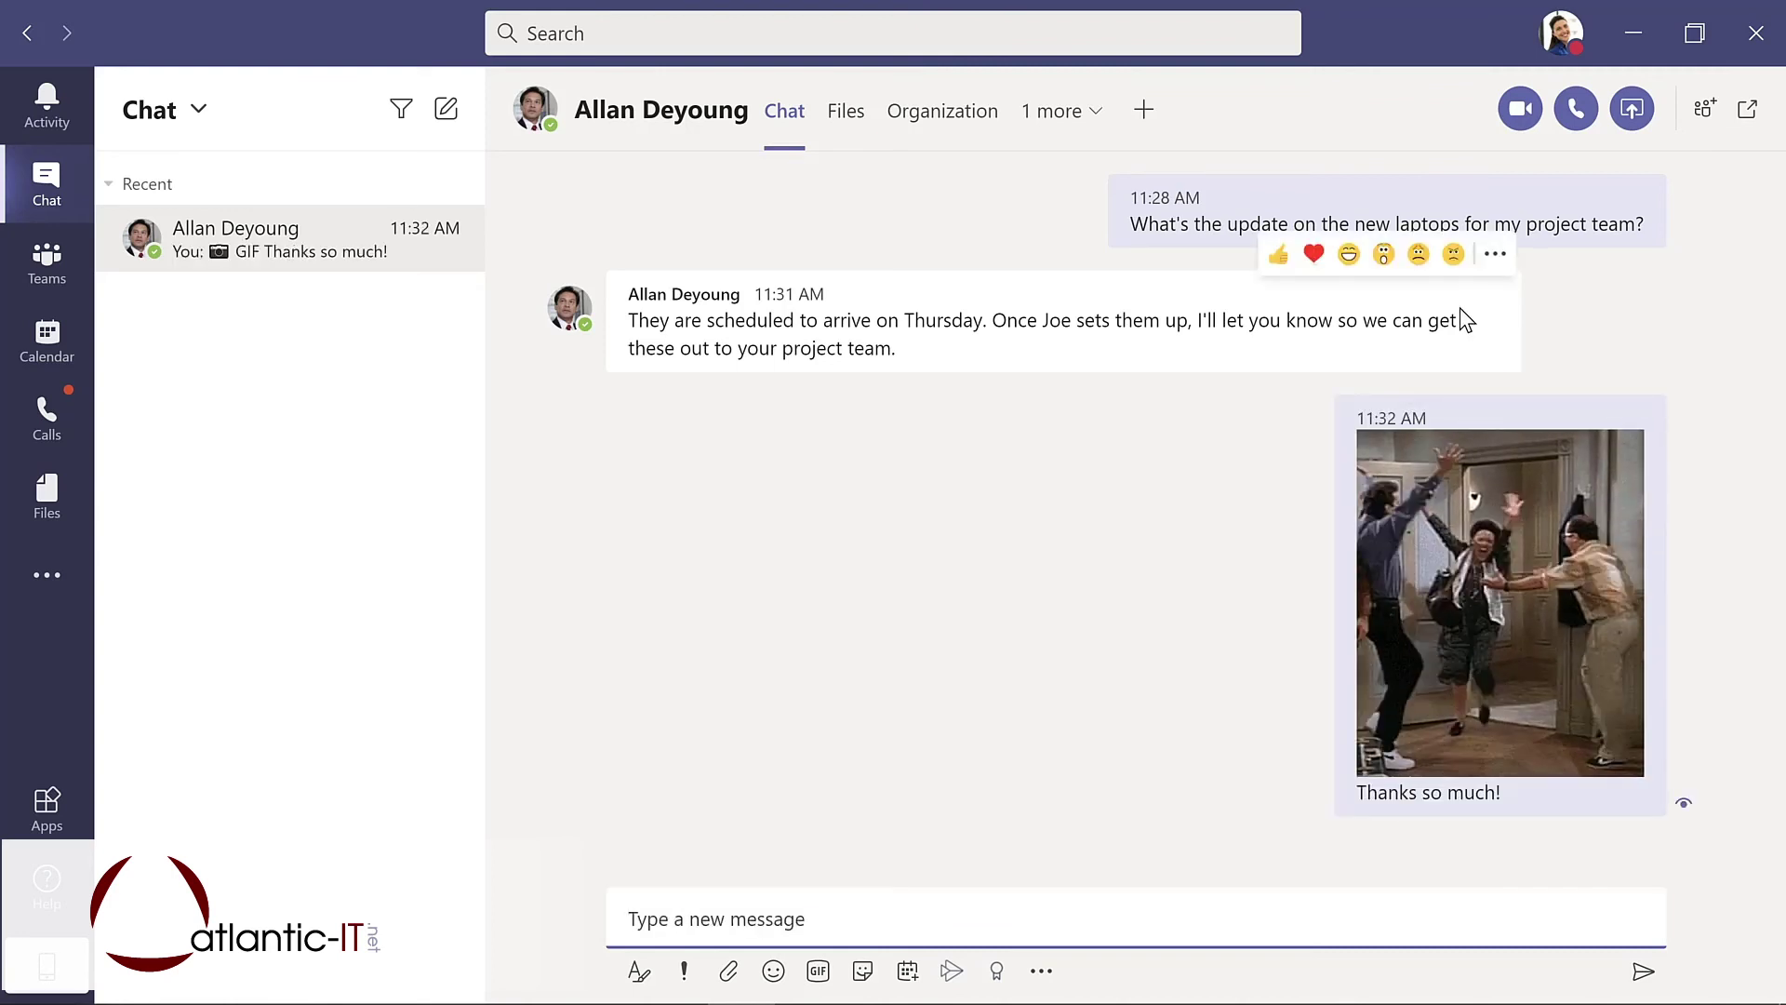
click(1348, 254)
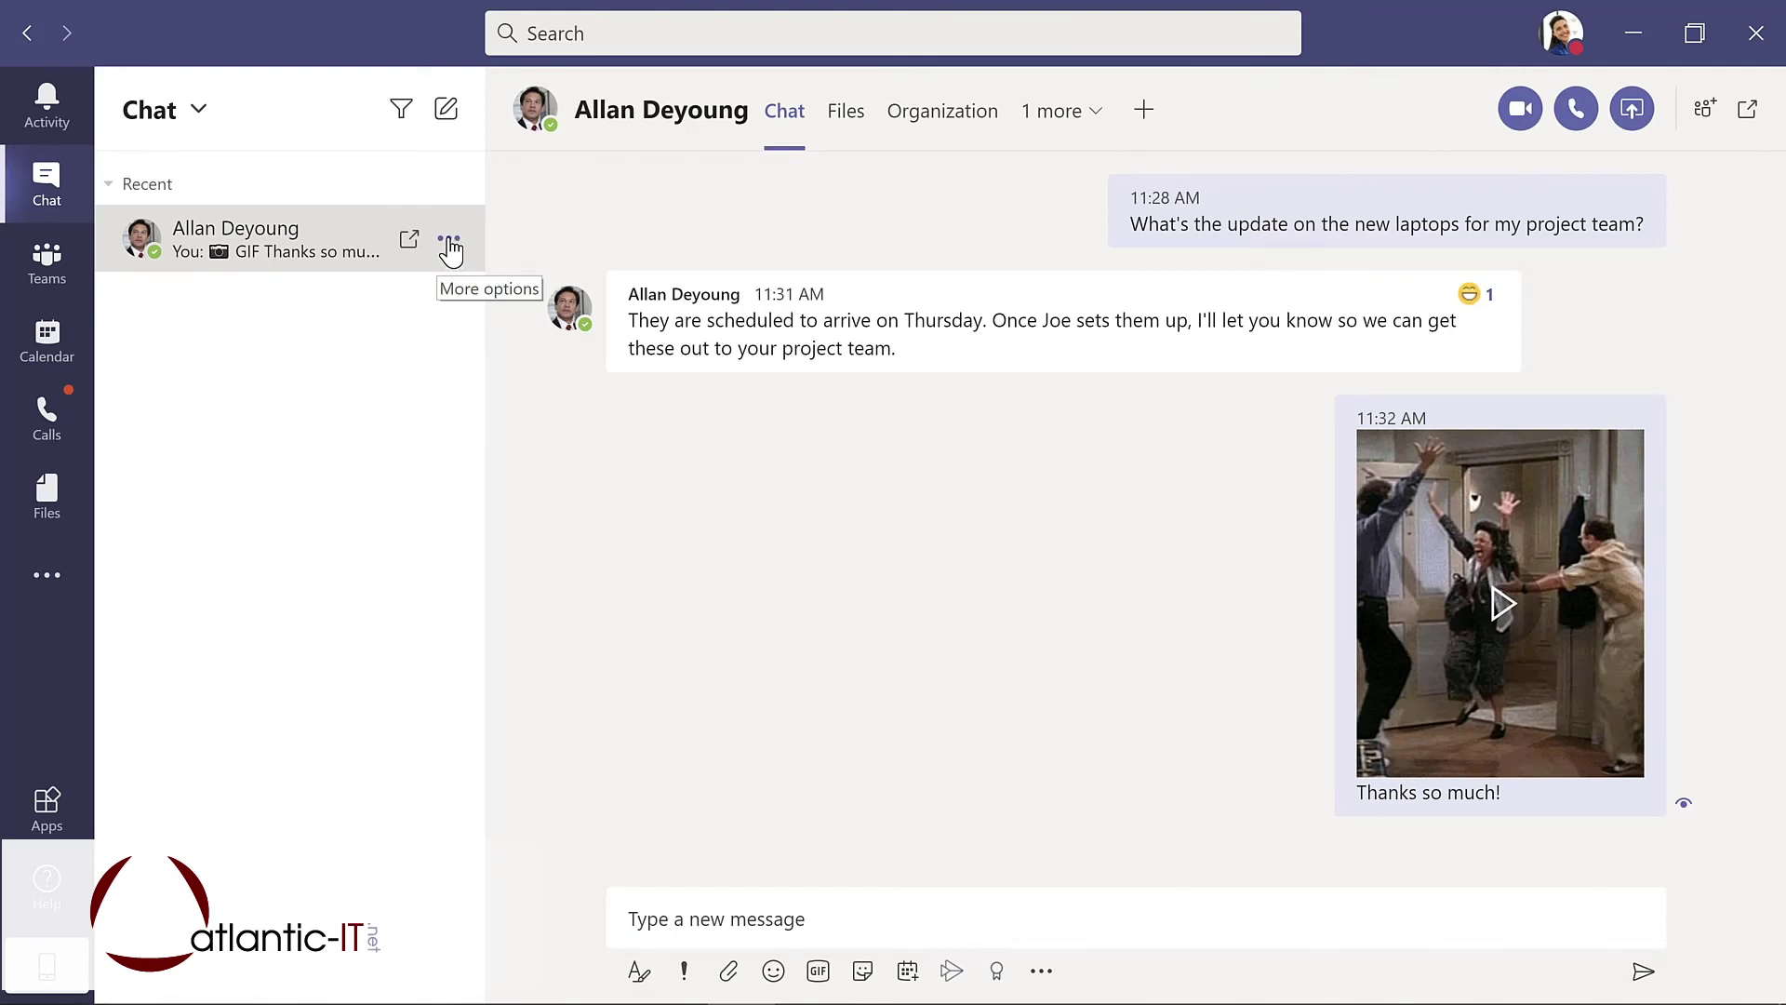
click(450, 244)
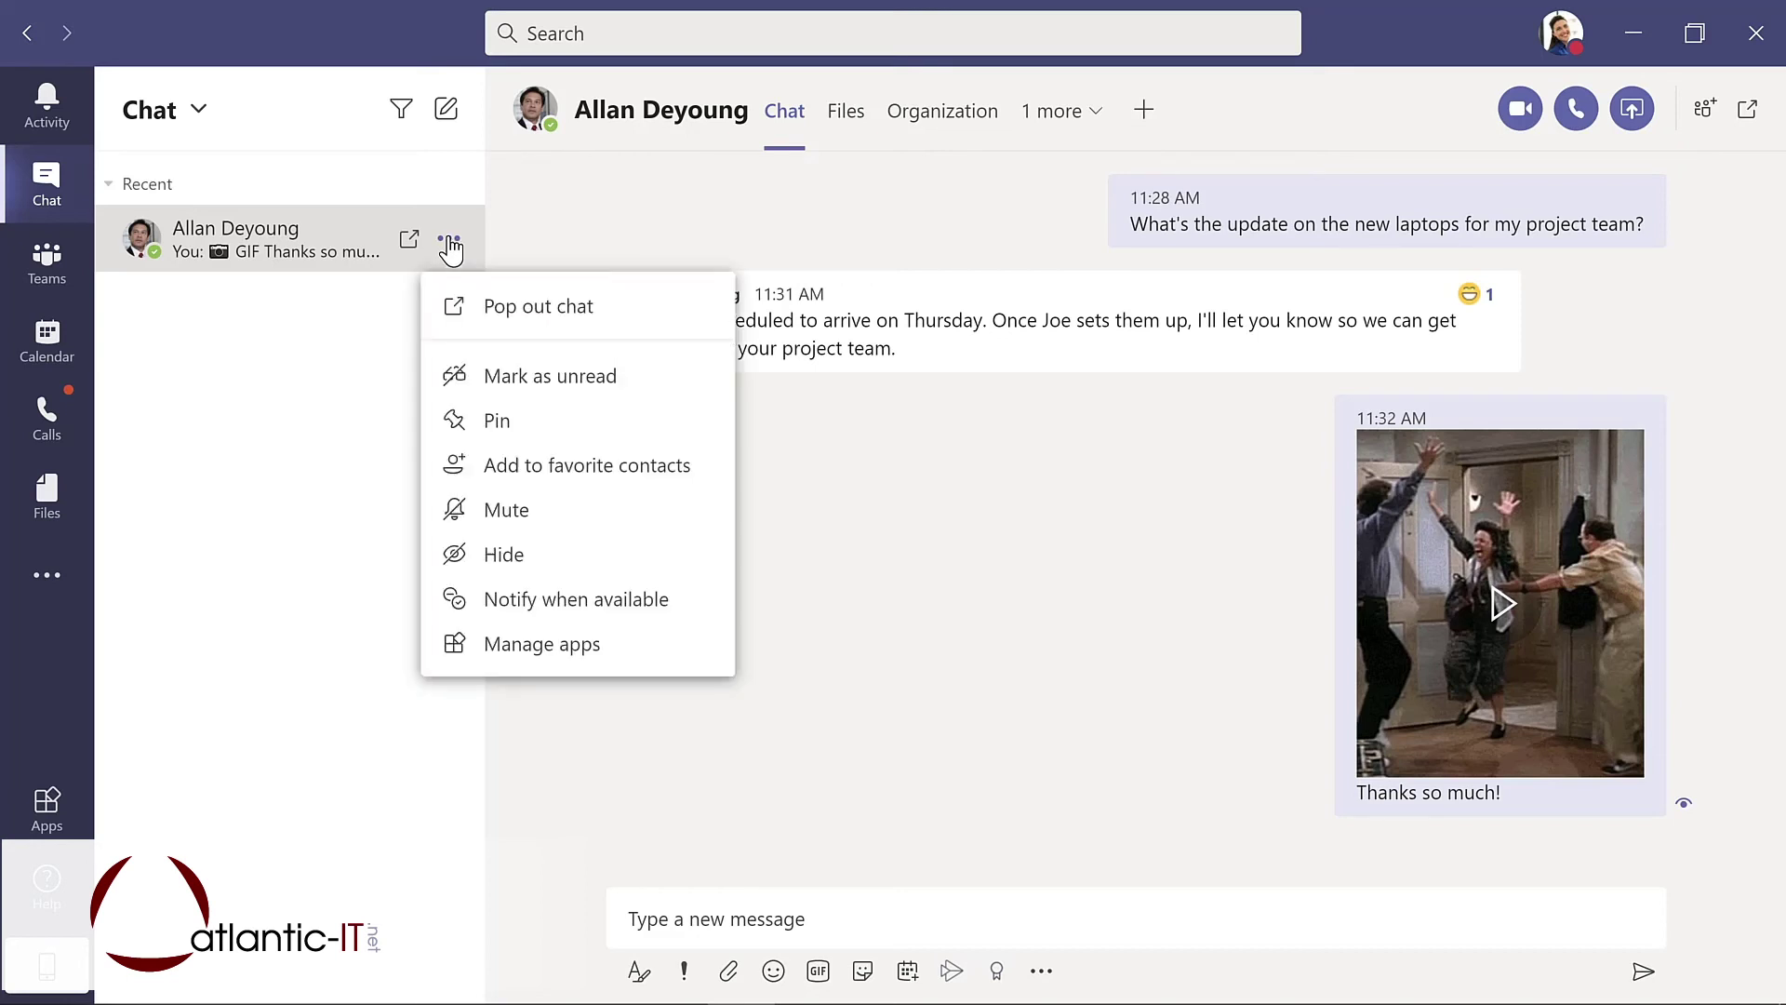
click(488, 429)
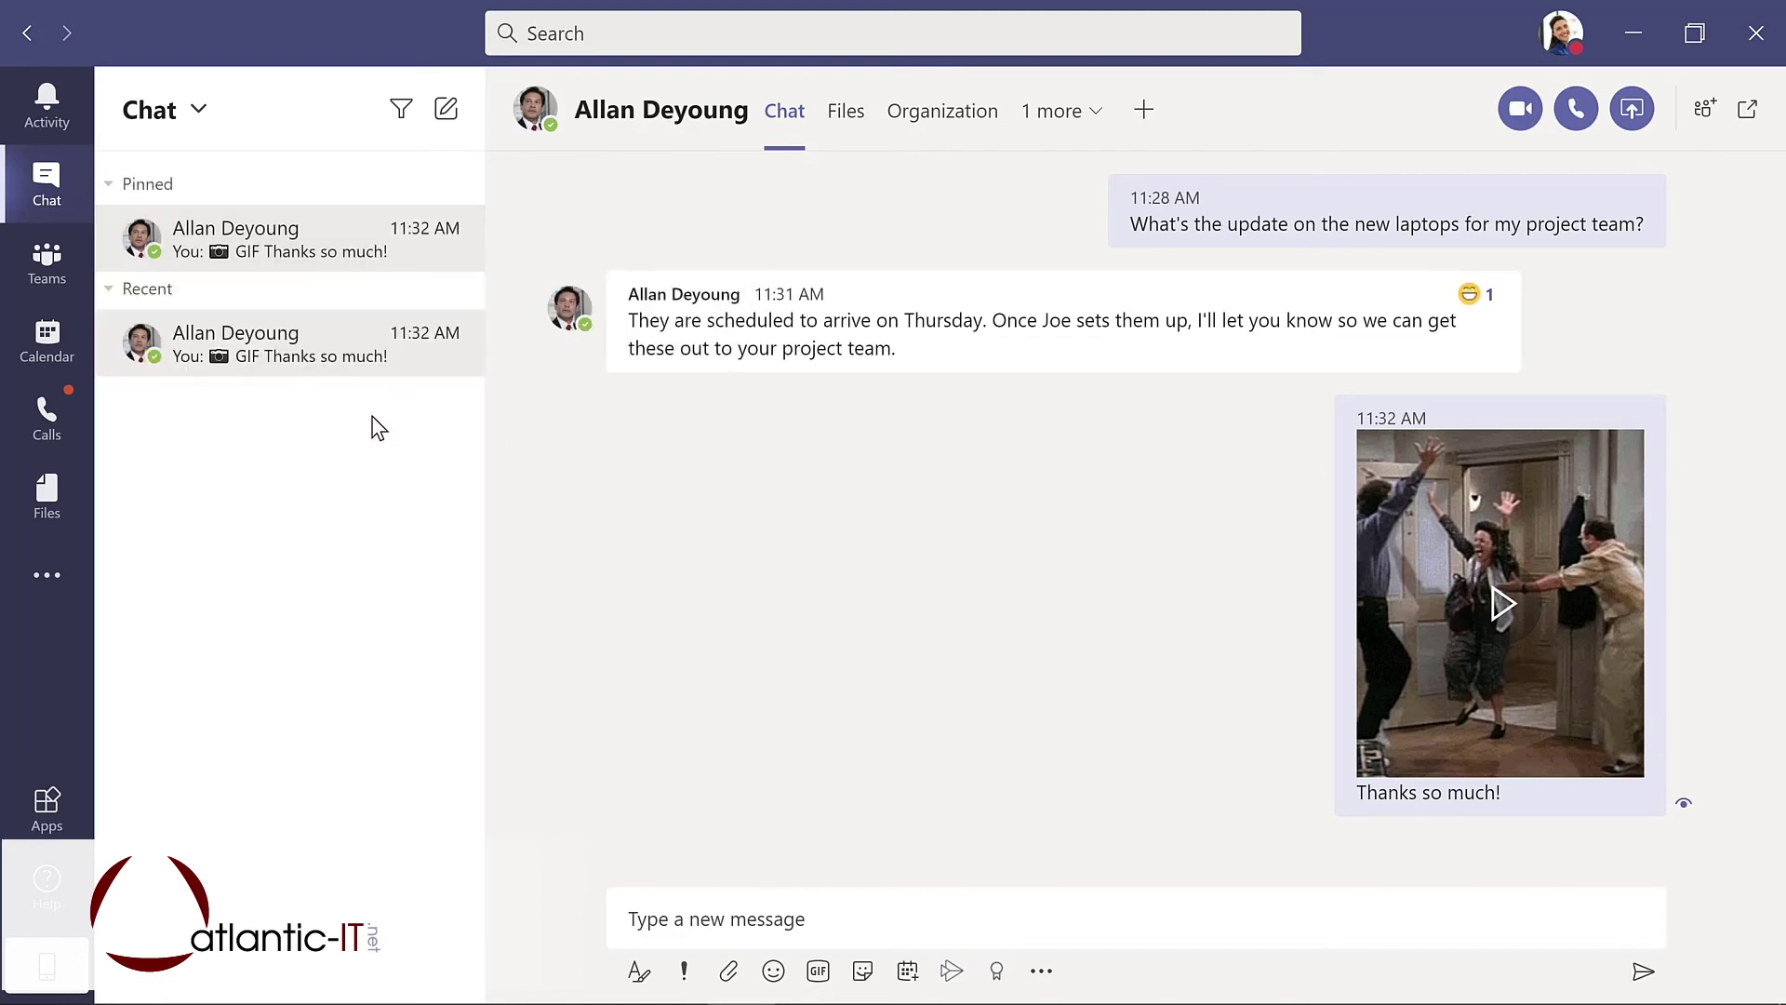
View the calendar as a full week and return it to the work week view
click(49, 341)
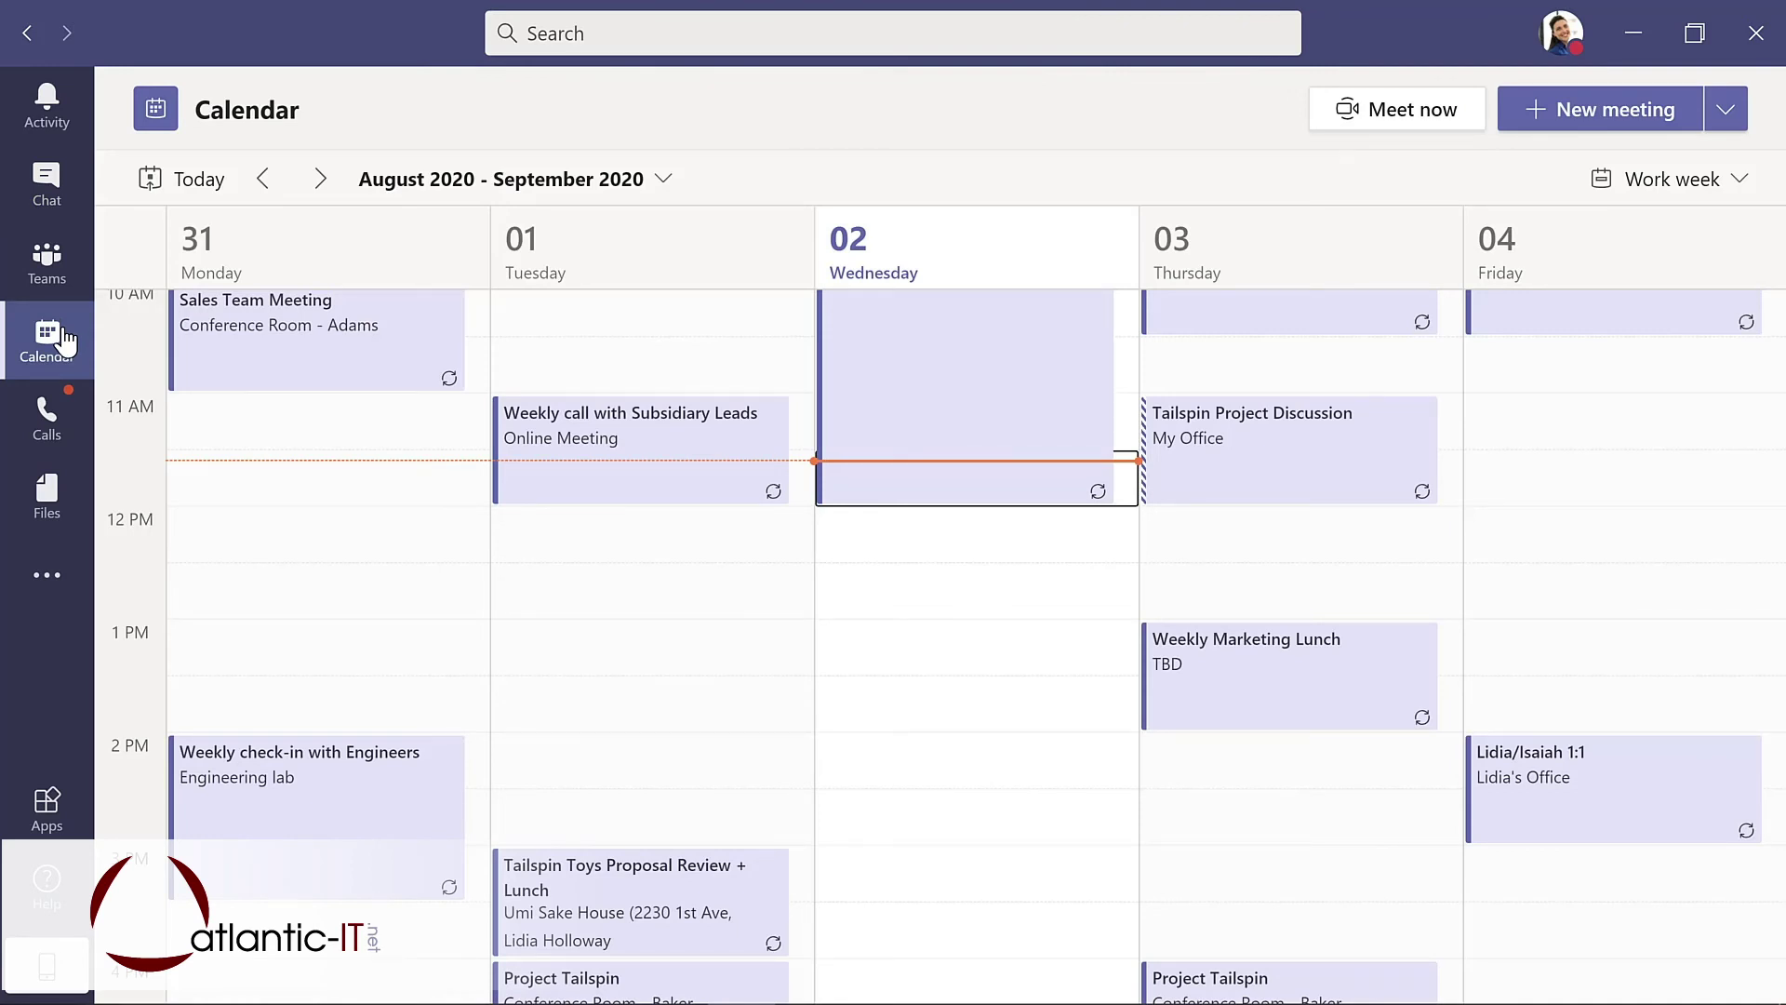
click(1736, 186)
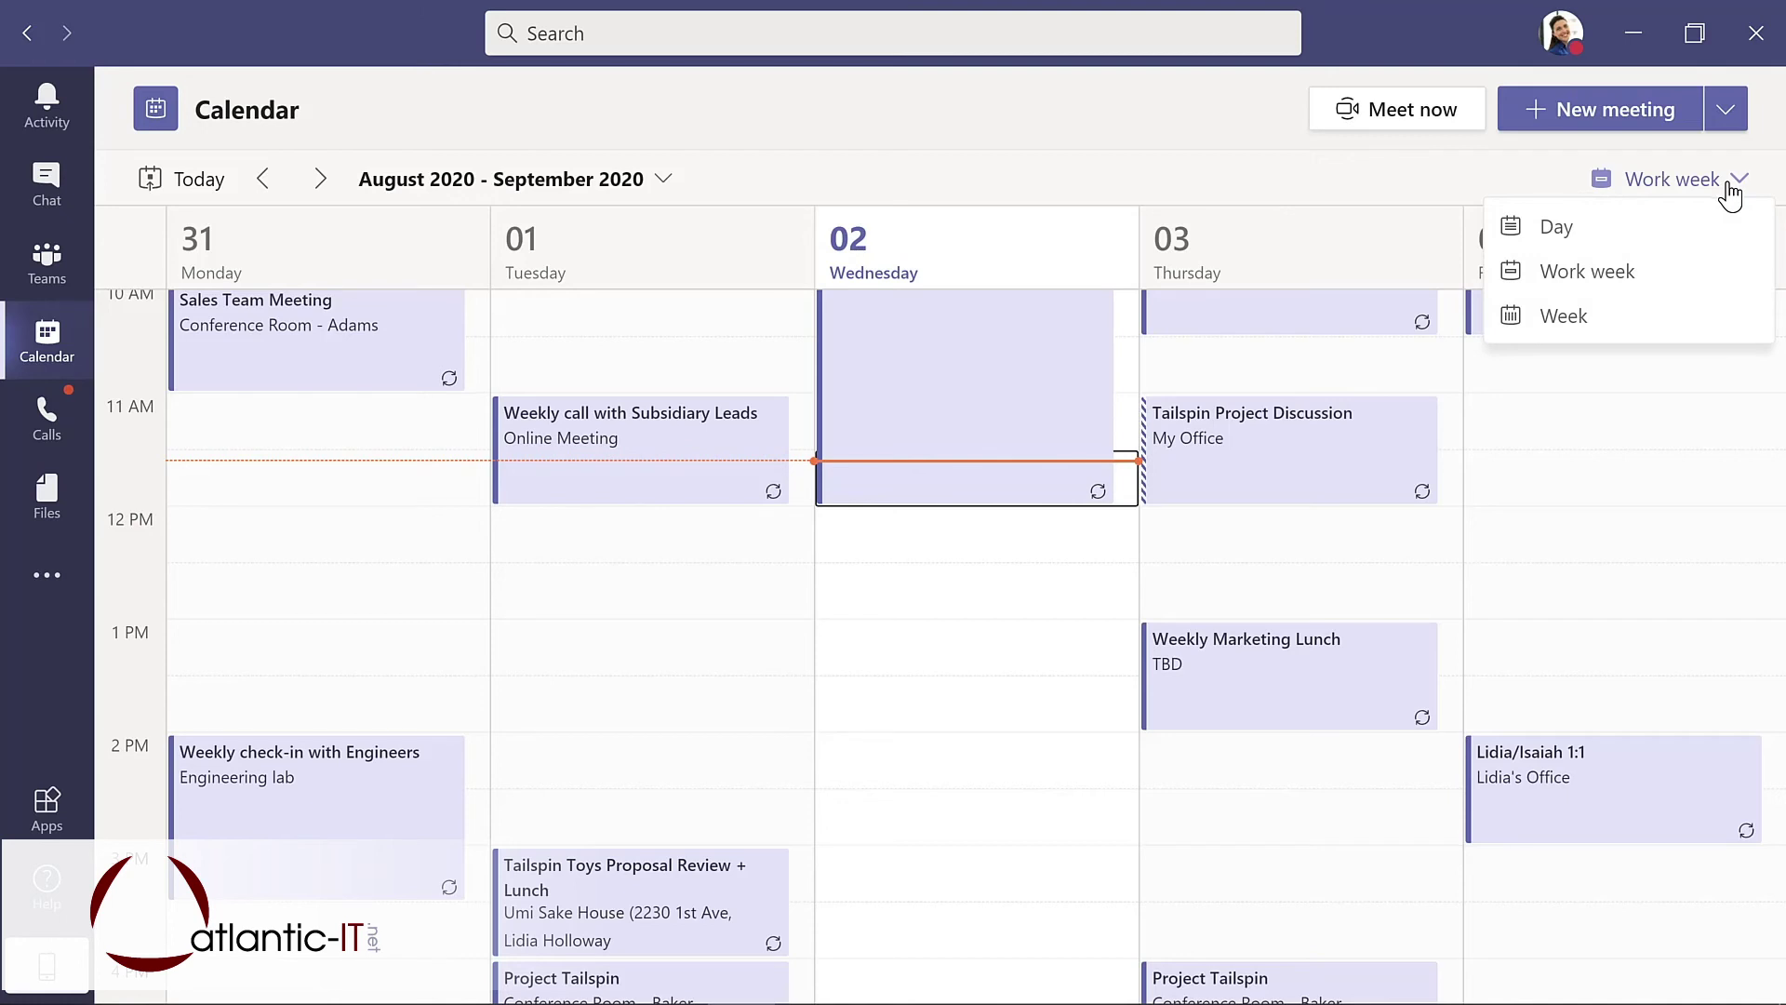
click(1602, 318)
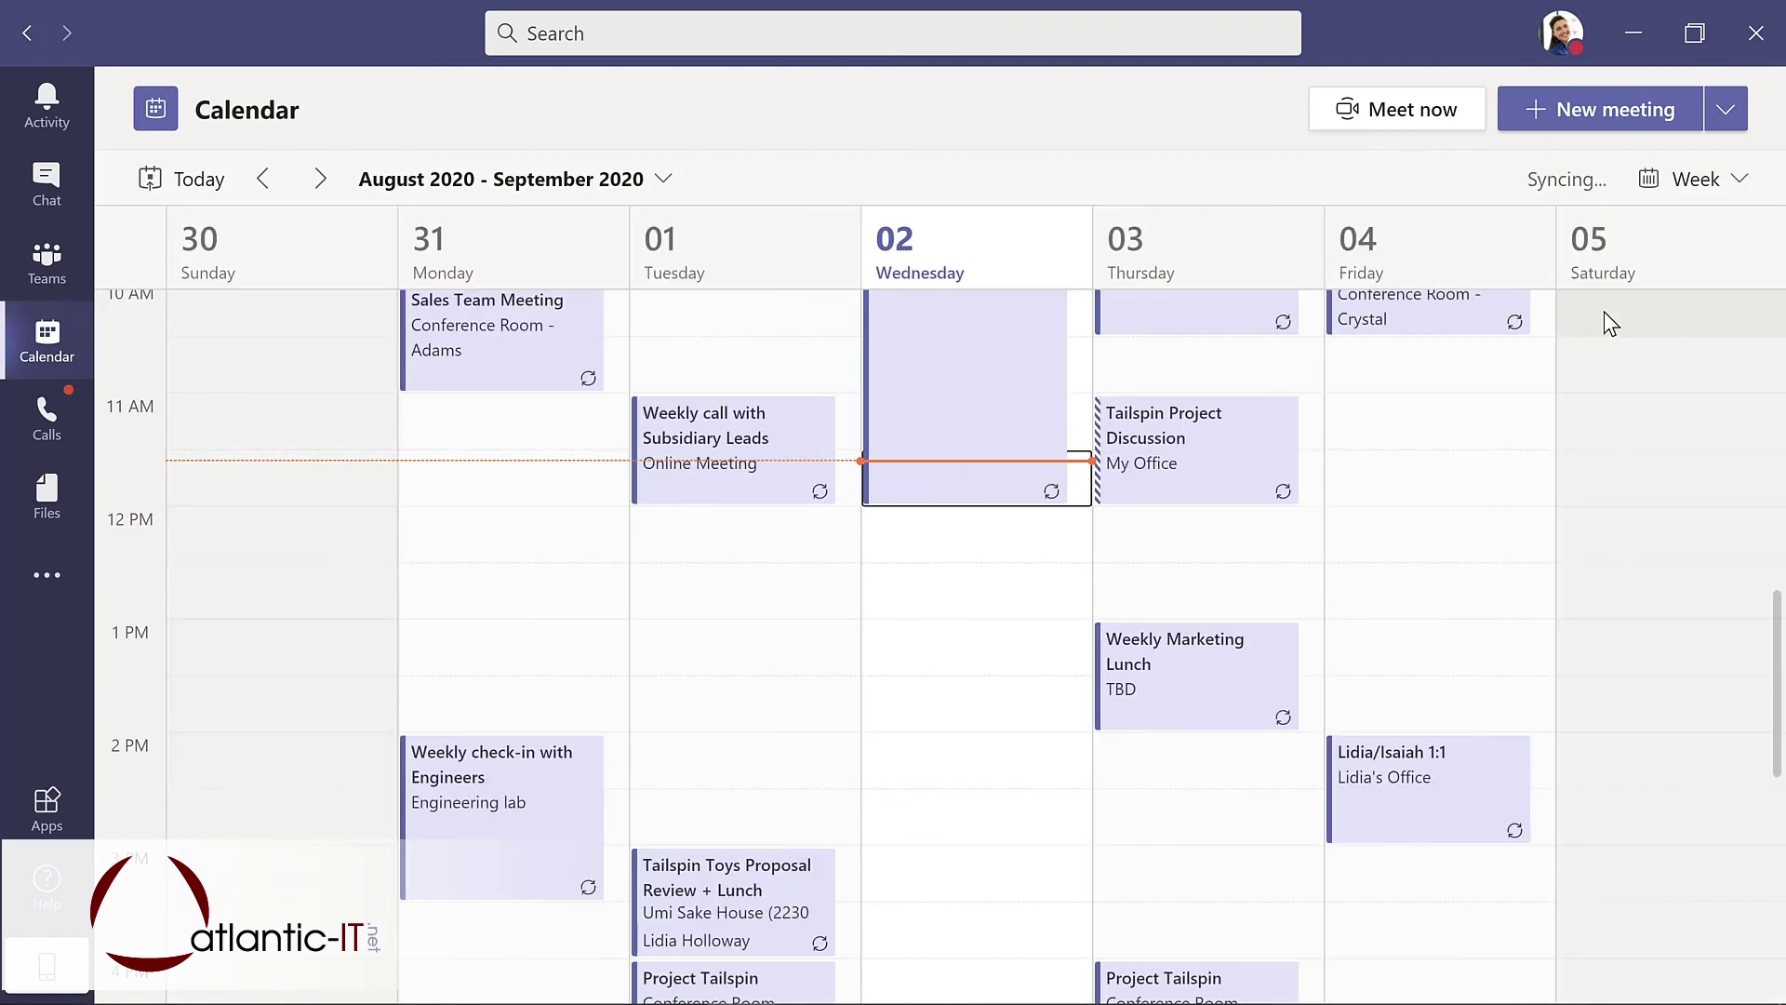
click(1733, 181)
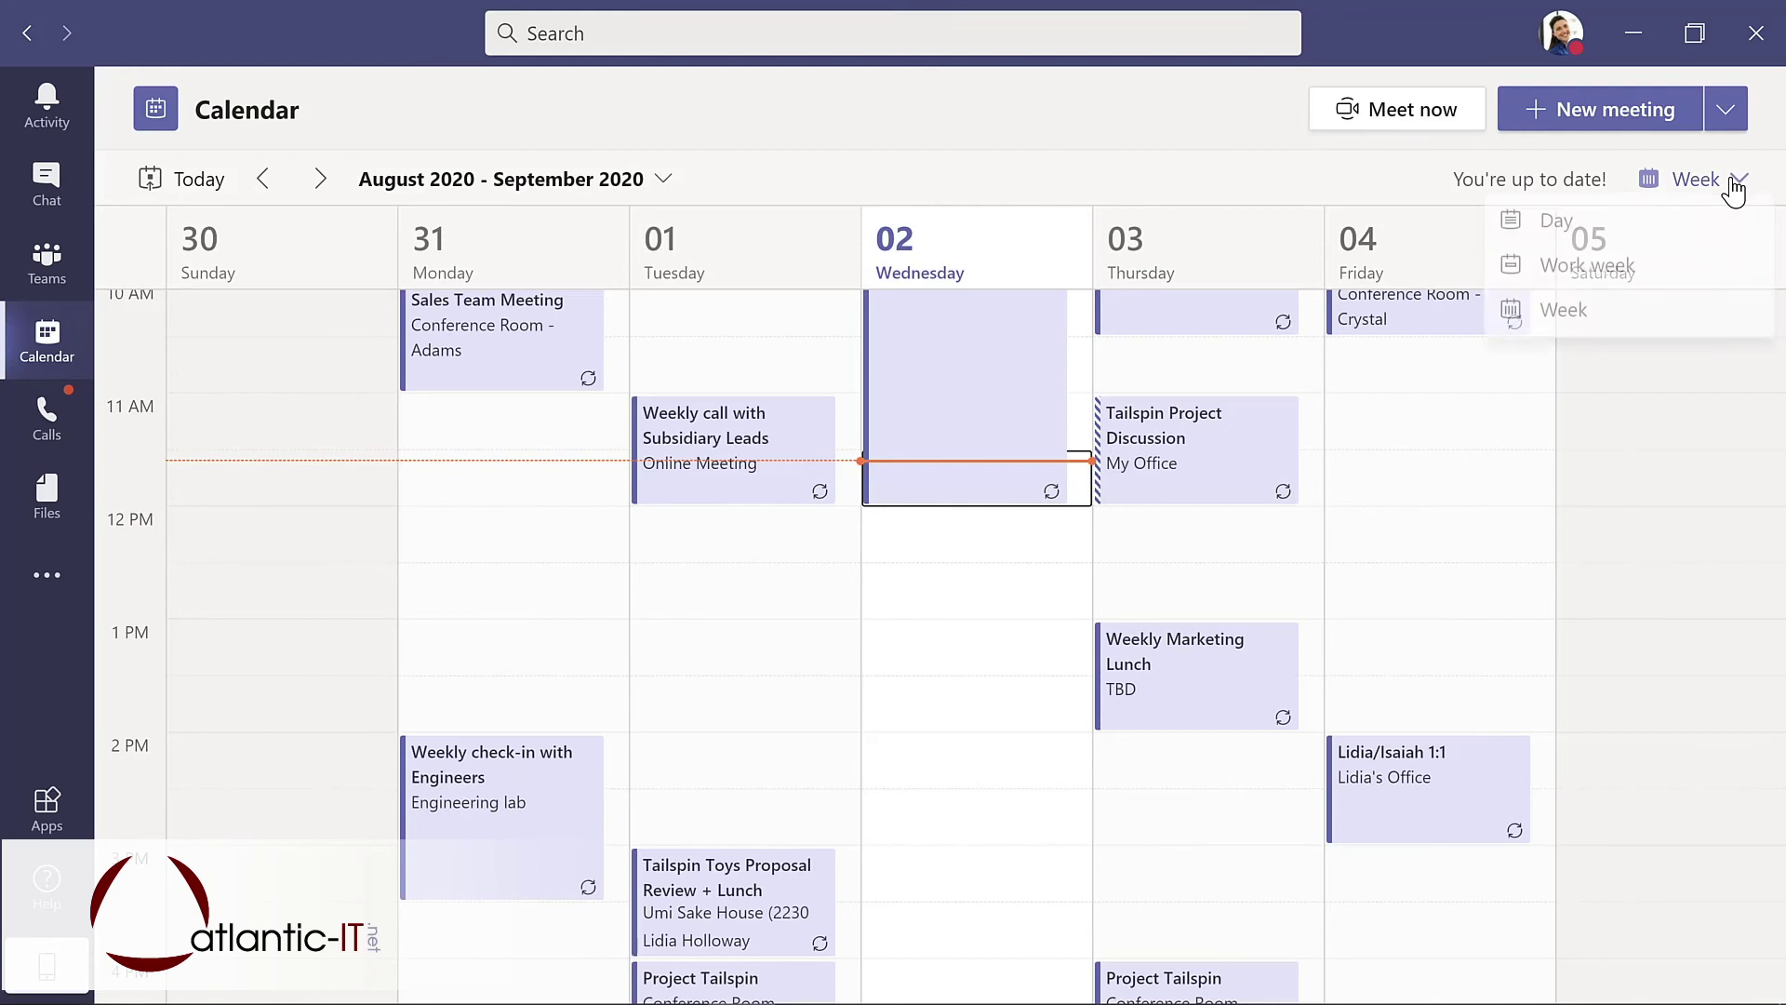
click(1648, 273)
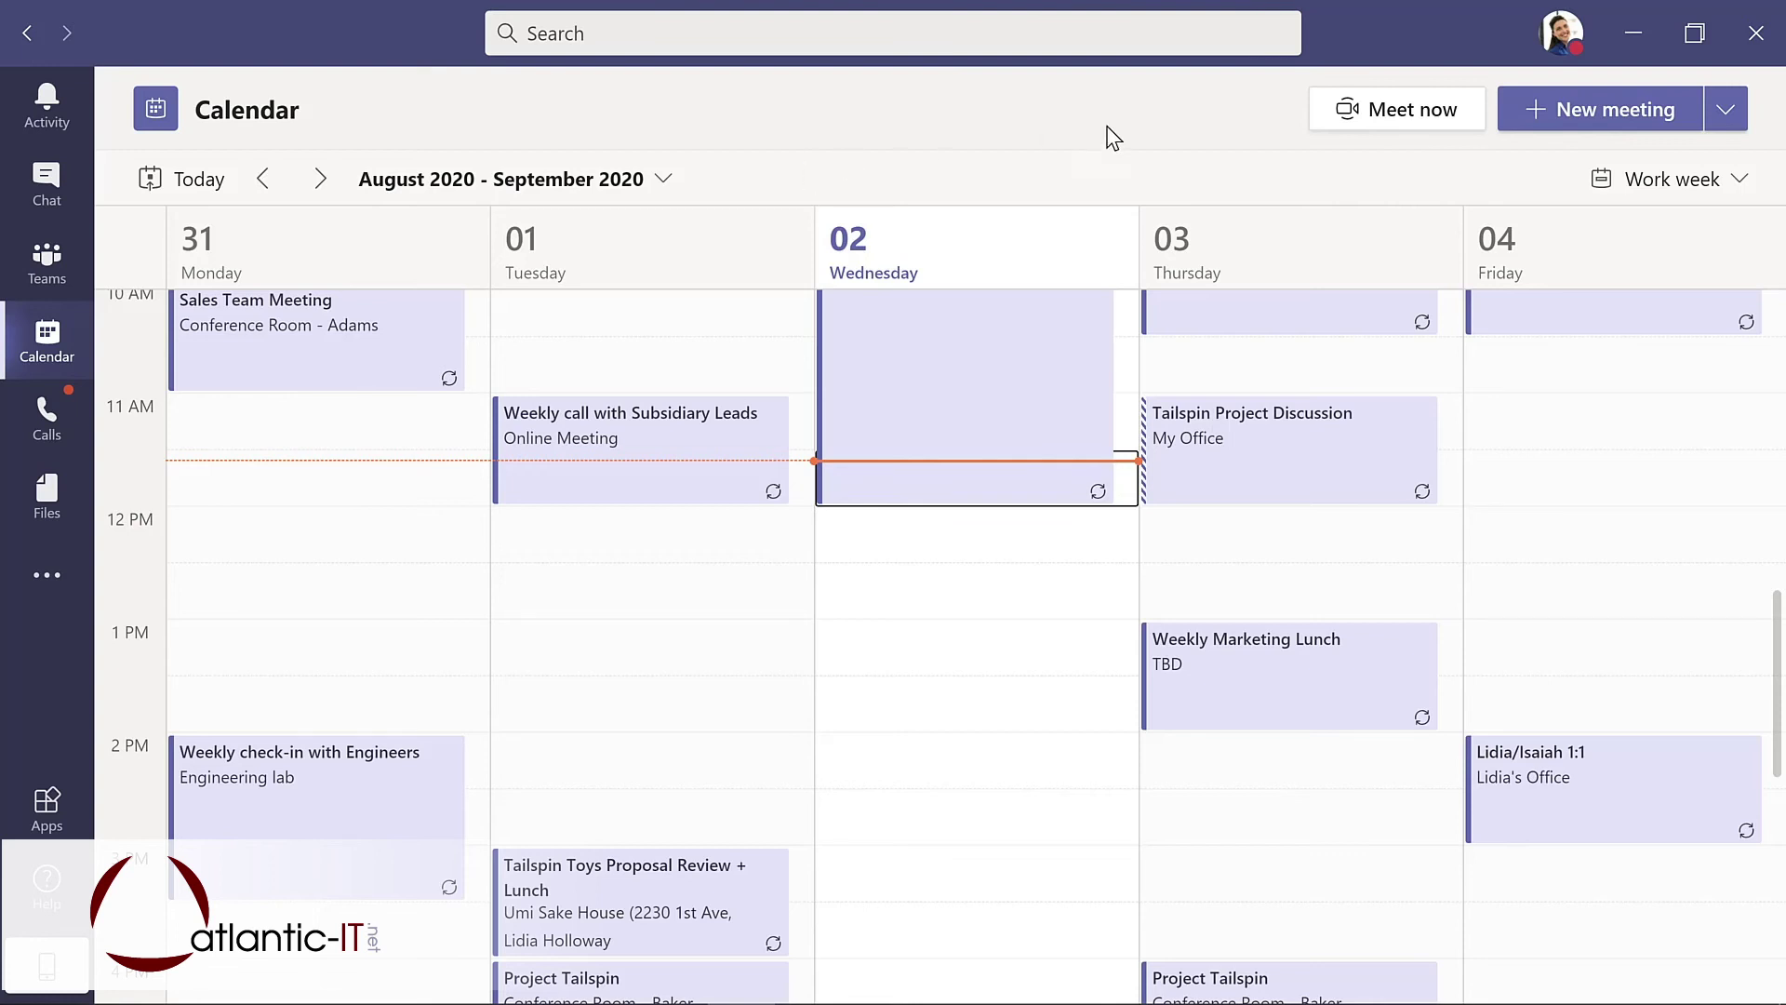
Create a new meeting titled "Evergreen Design Meeting" and add the four required attendees
click(1580, 106)
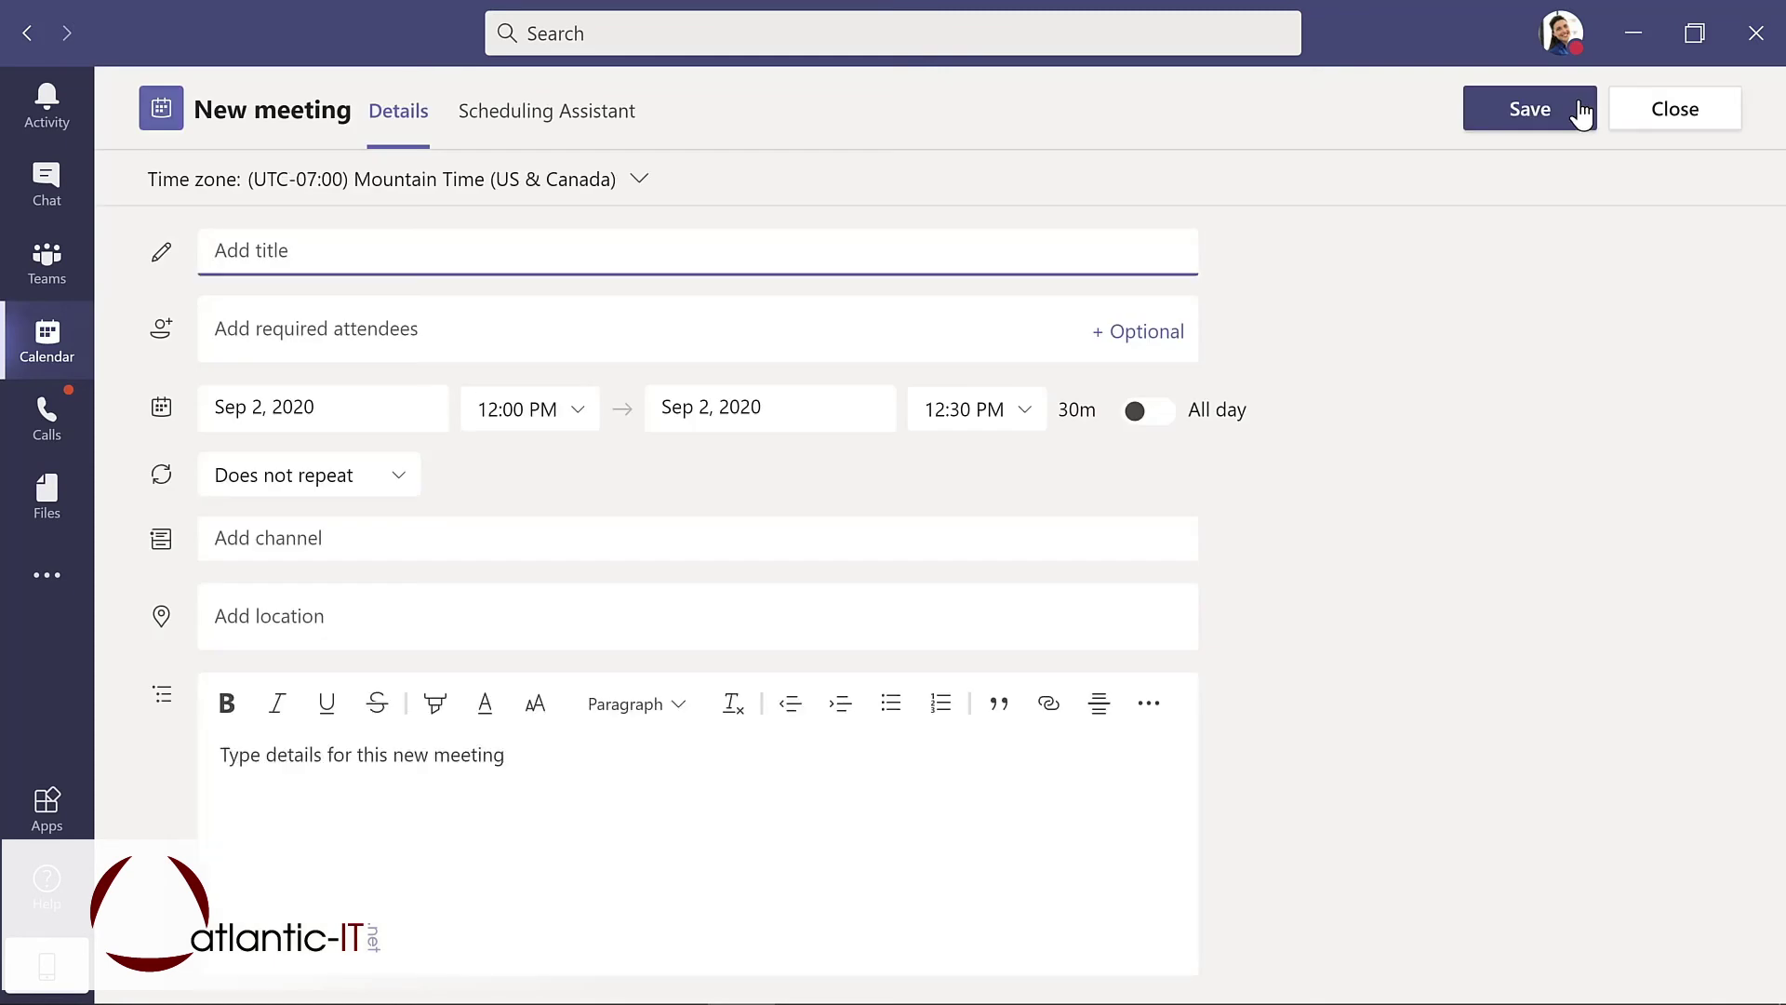
text(Evergreen Design Meeting)
click(439, 325)
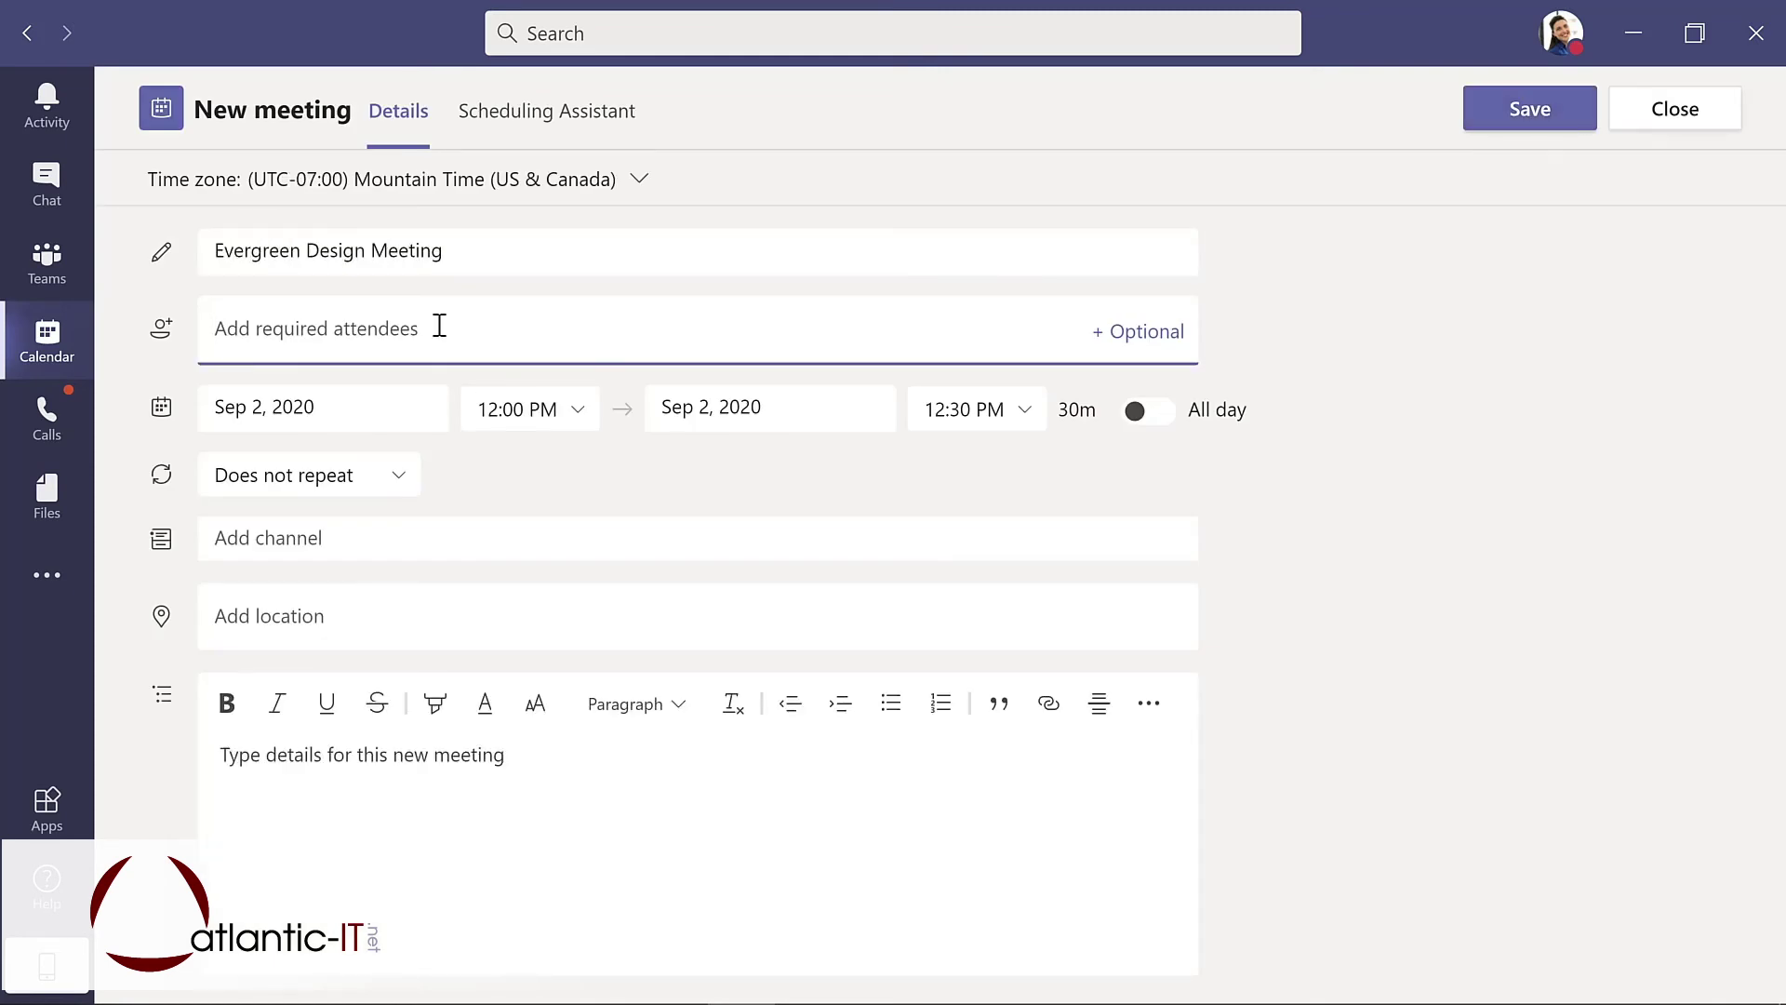
text(lynn)
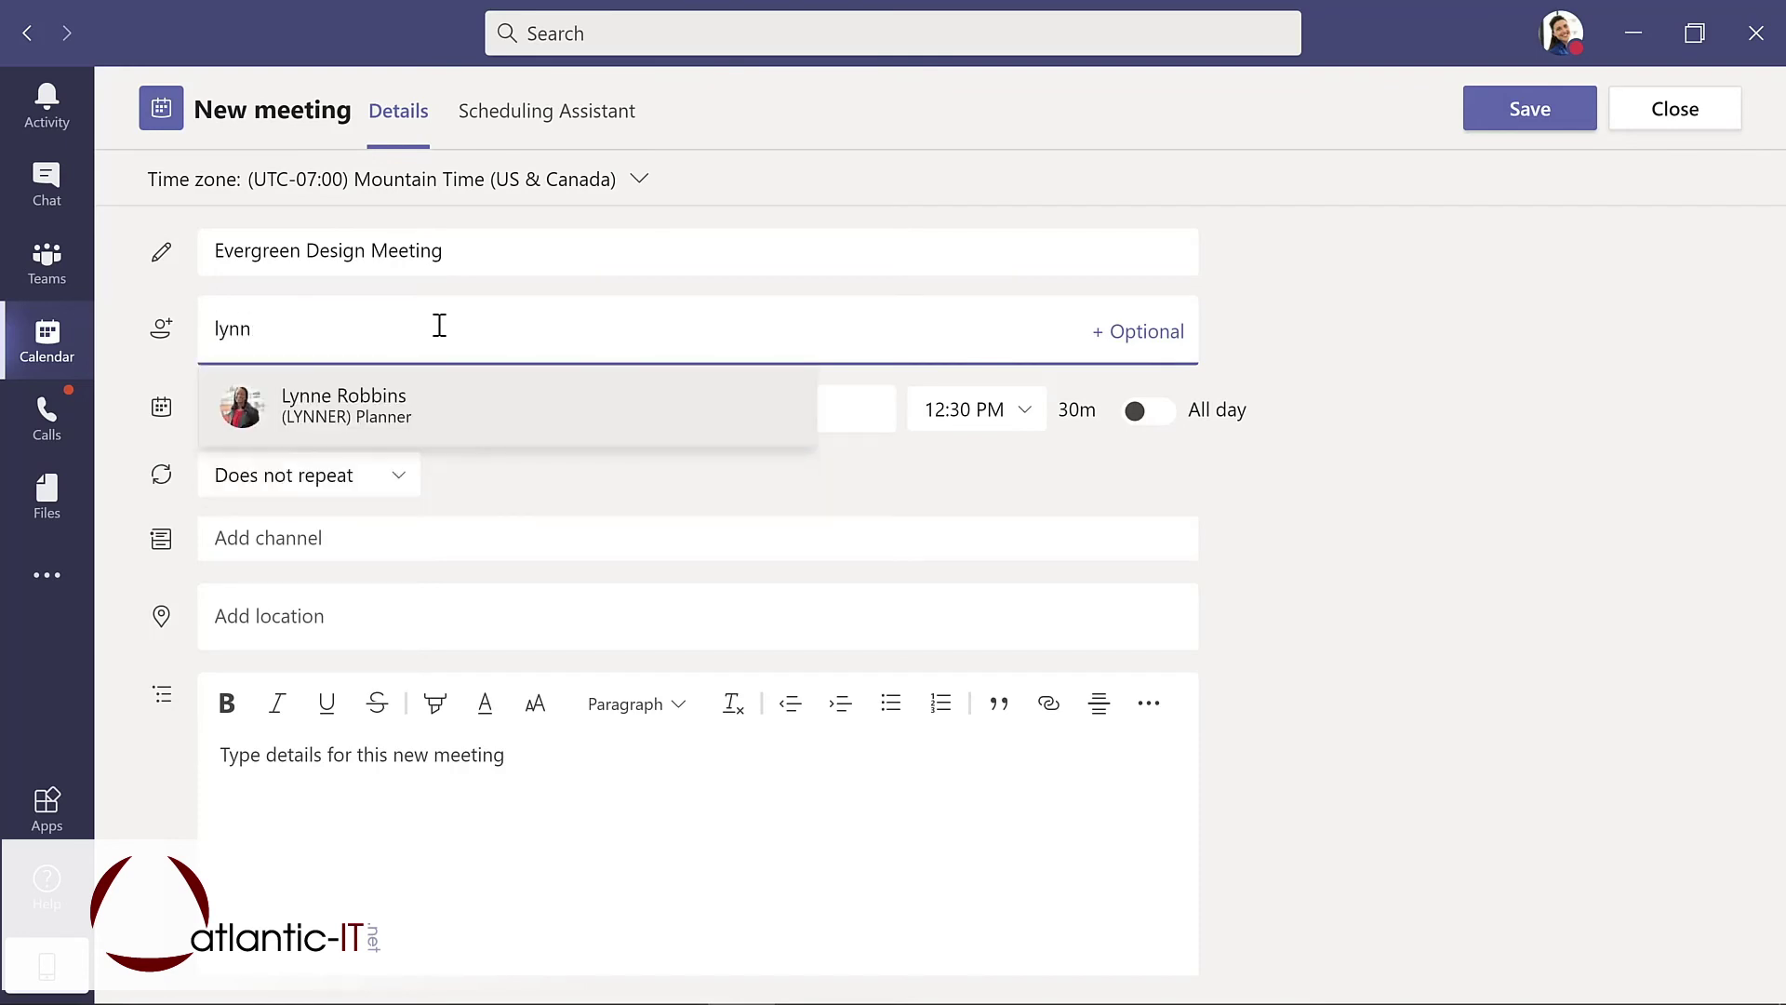
key(Return)
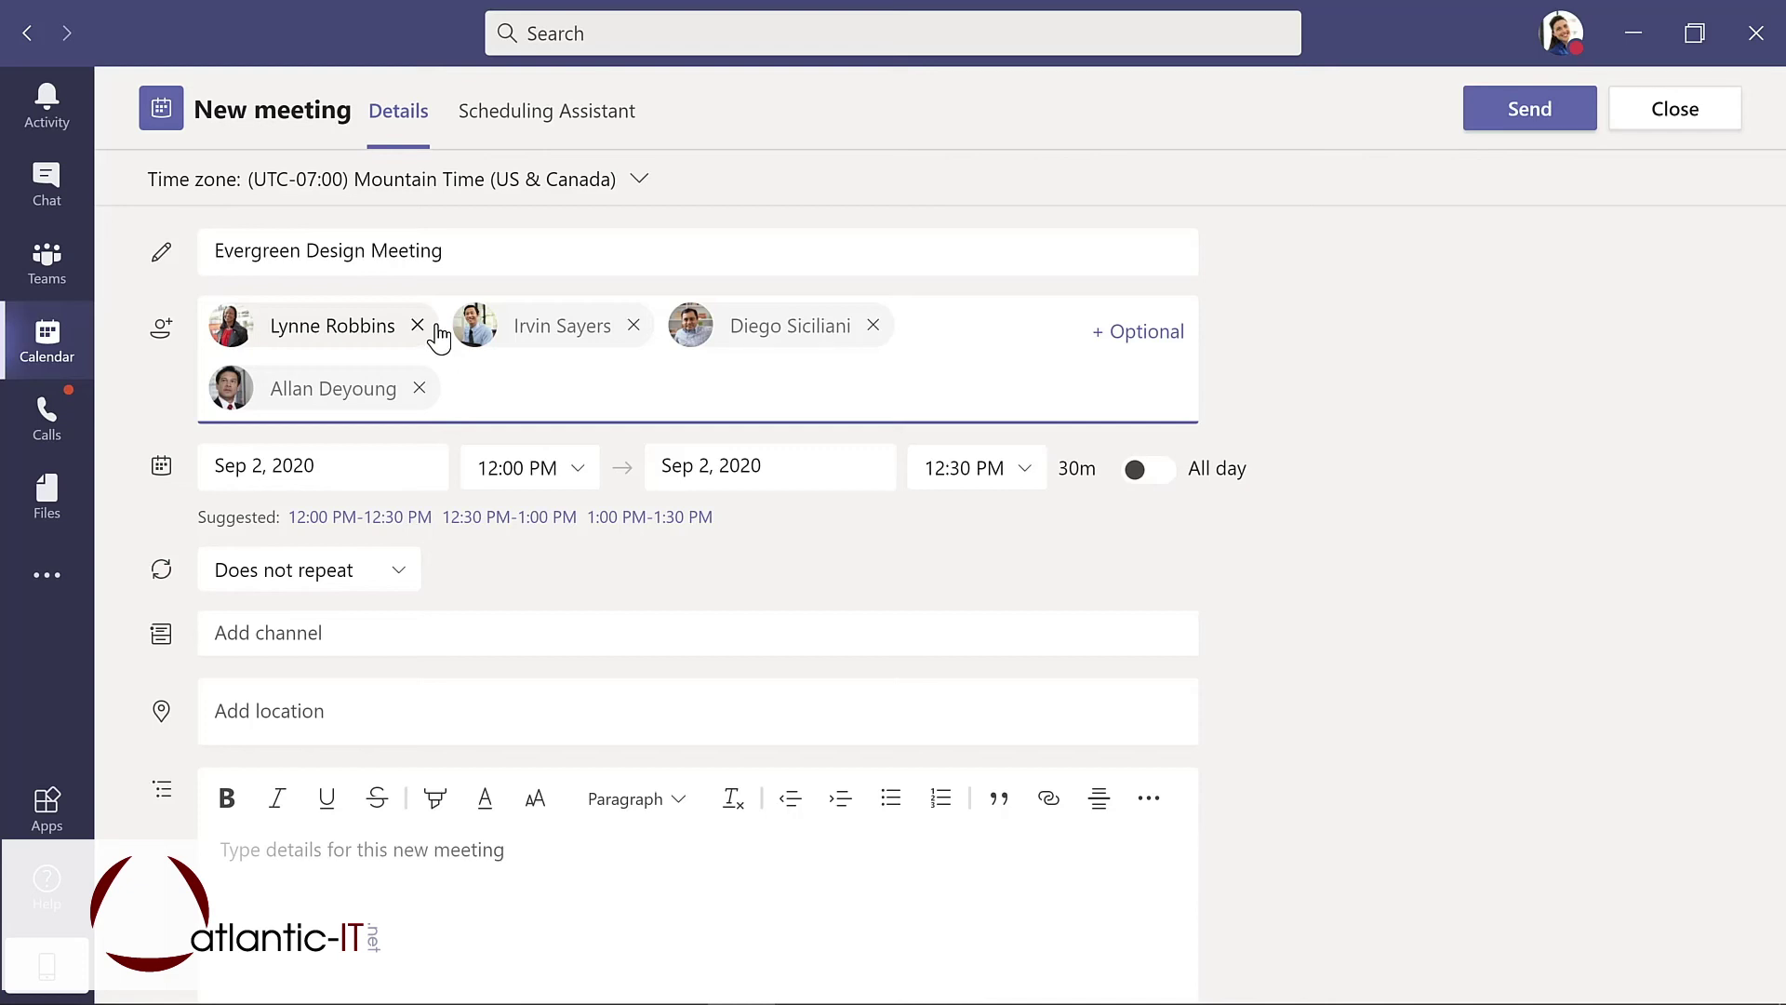
Move the meeting to Sep 8, 2020 and extend its end time to 1:00 PM using the Scheduling Assistant
click(377, 458)
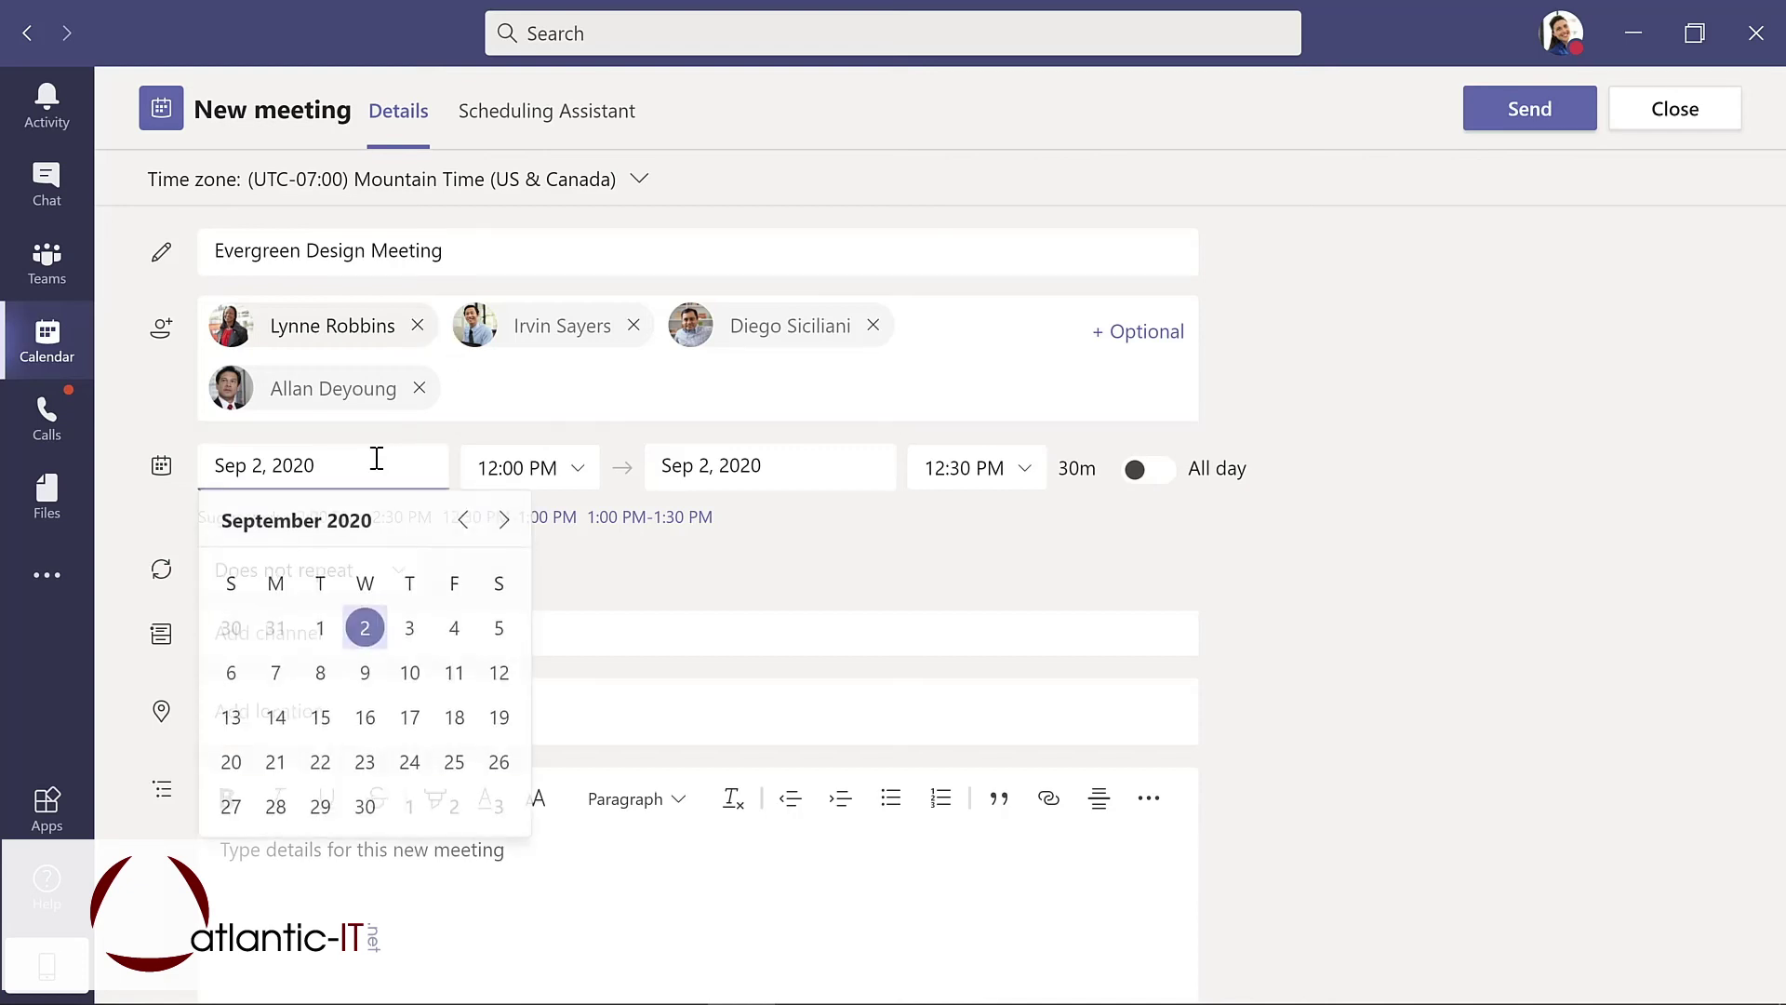
click(321, 677)
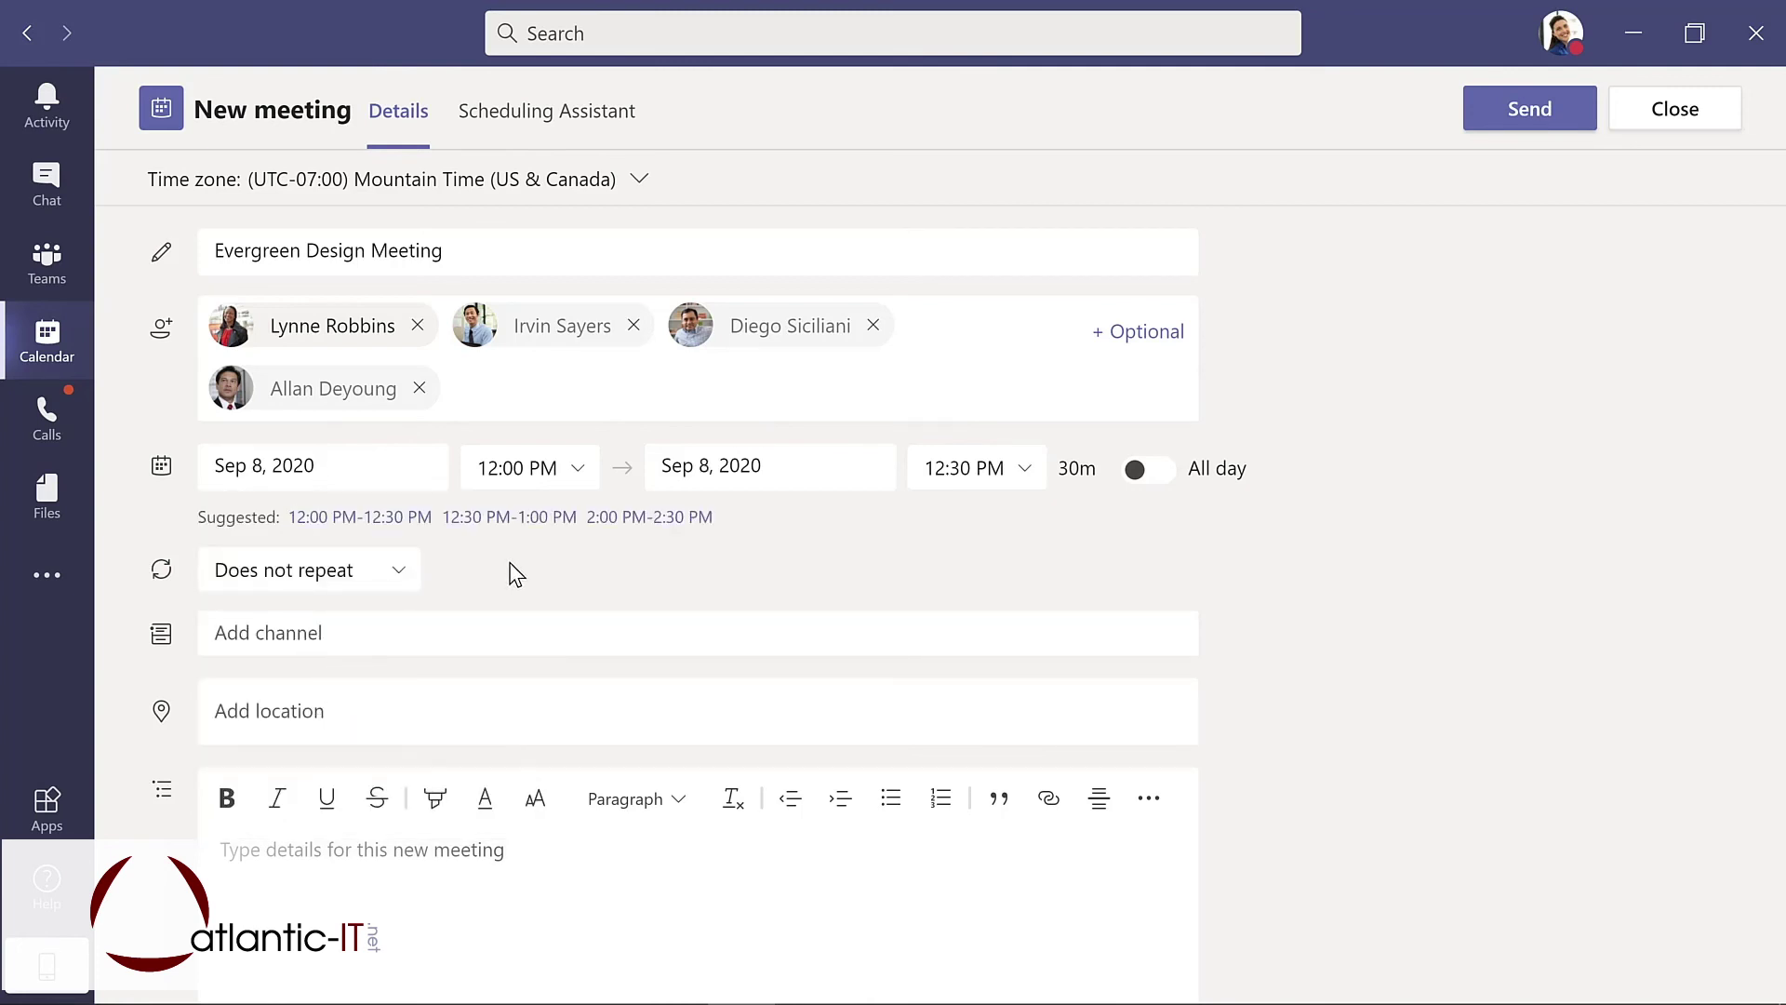
click(523, 115)
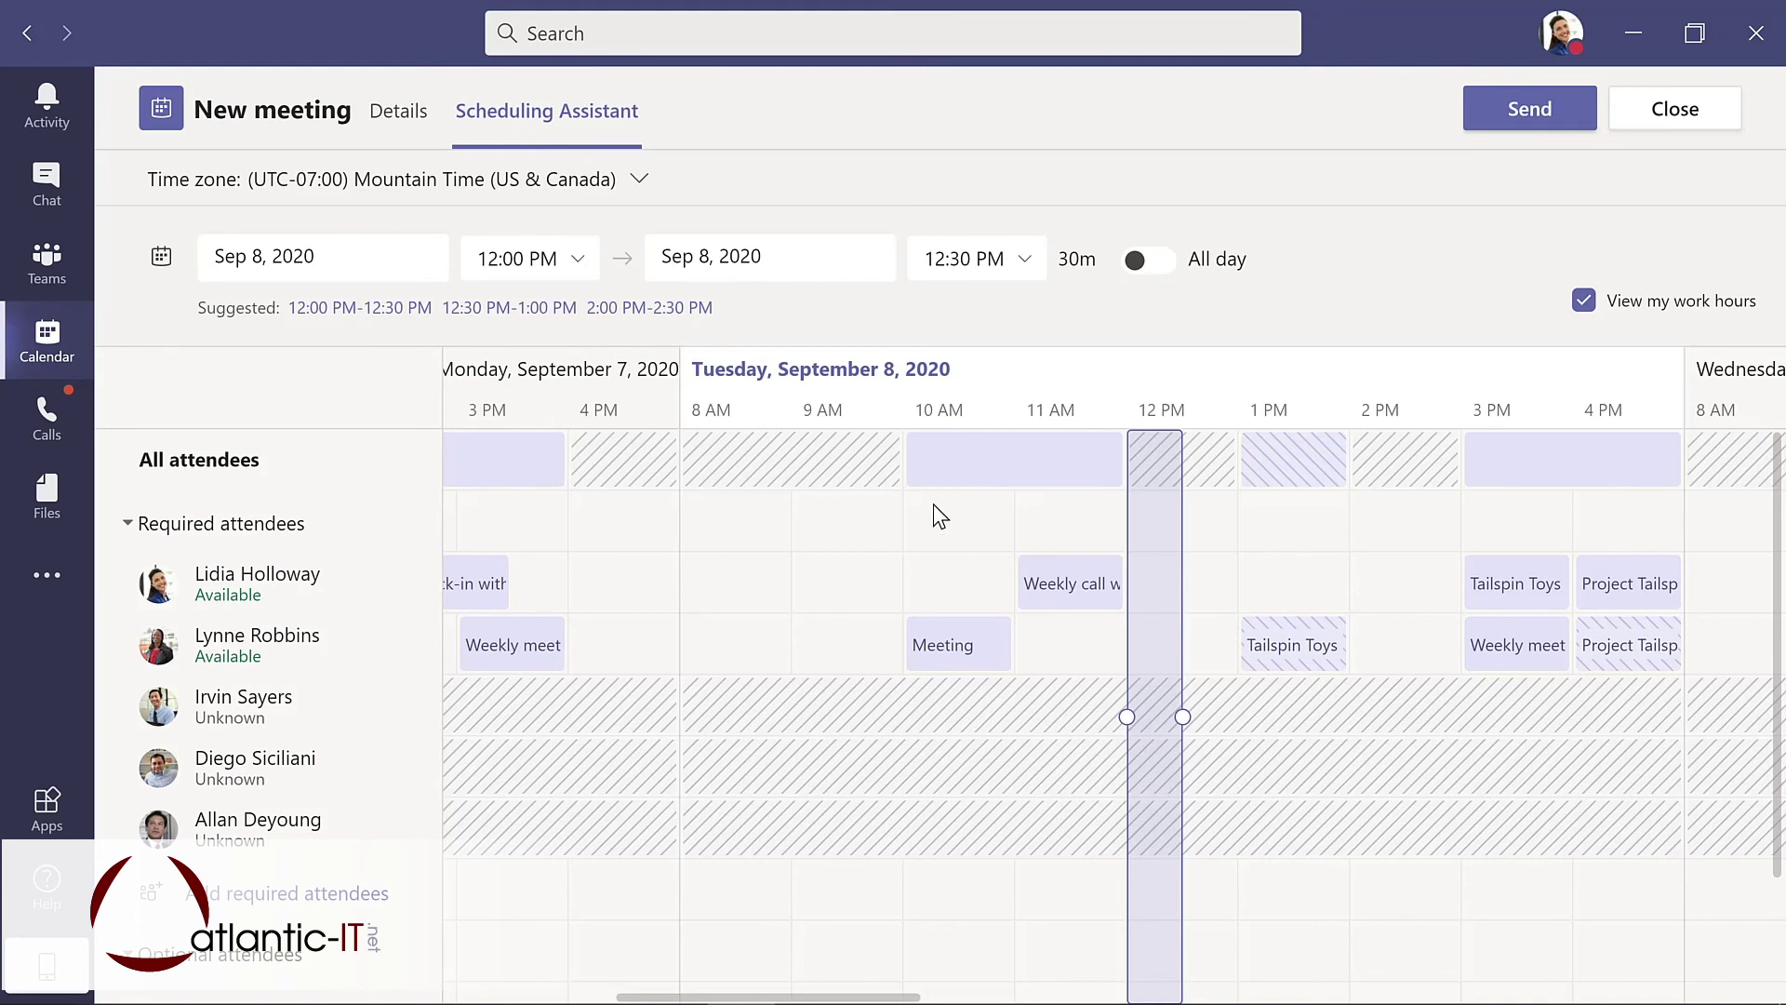
drag(1182, 716, 1243, 717)
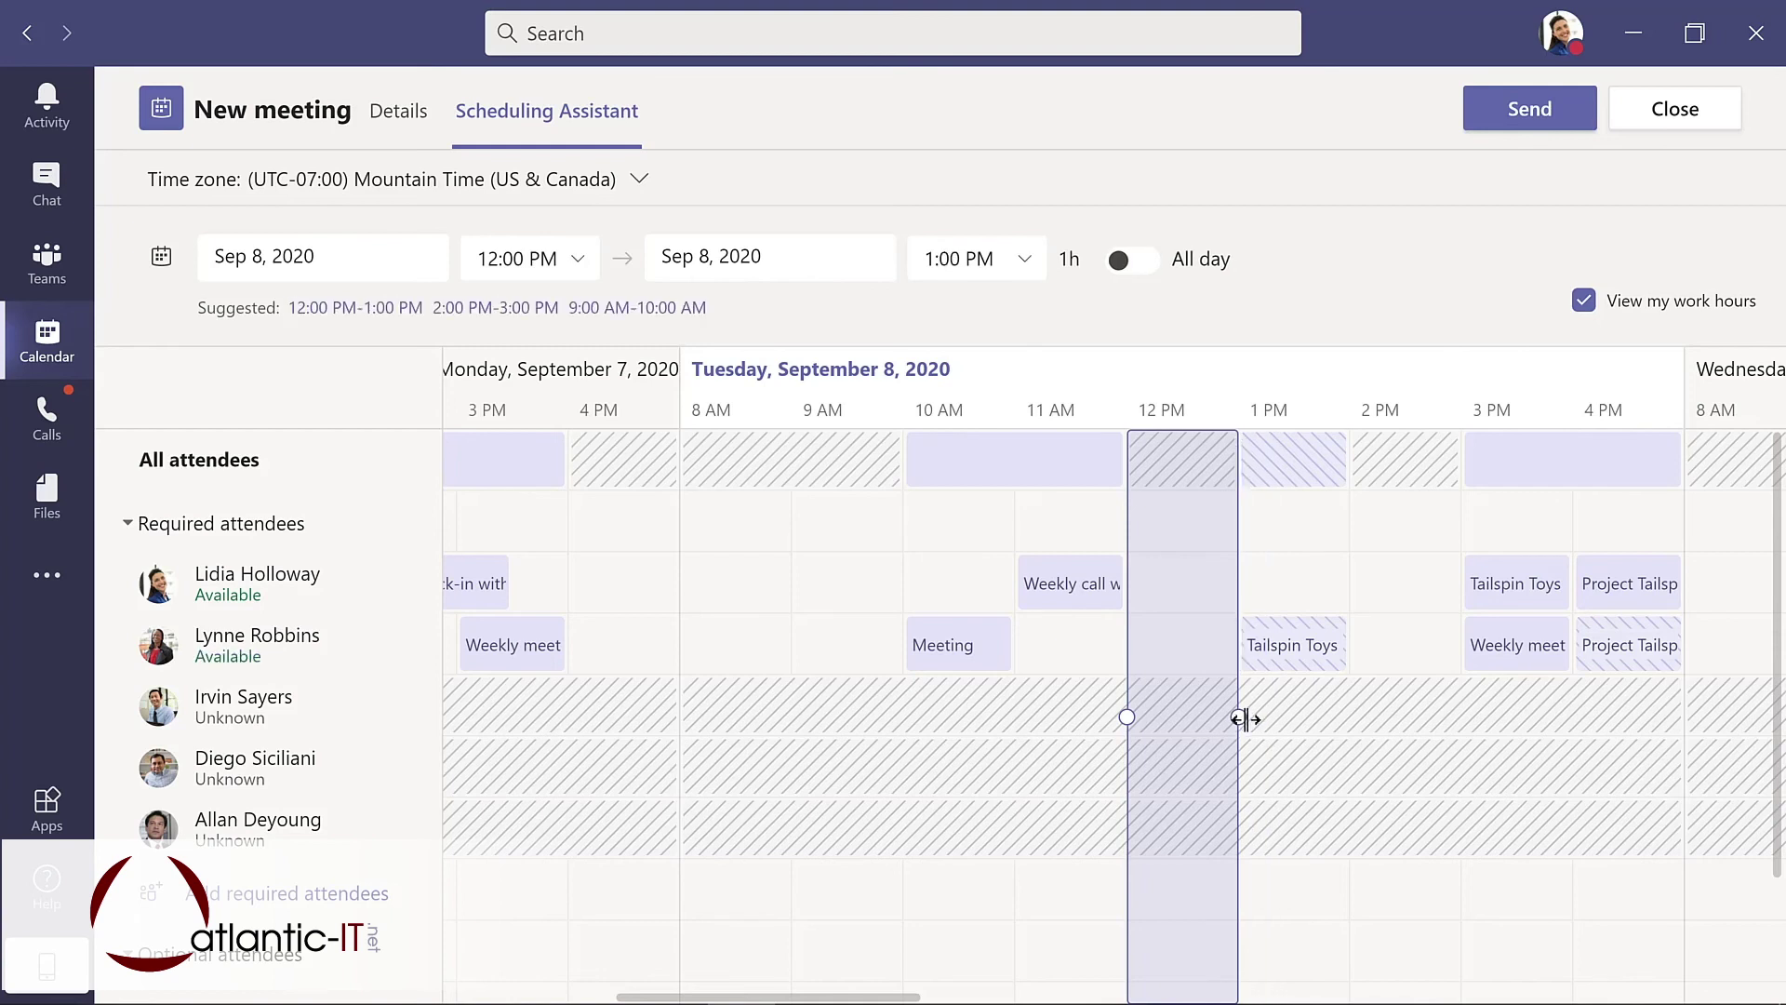
Assign the meeting to the Evergreen Project Team's Design channel in the meeting details
click(399, 115)
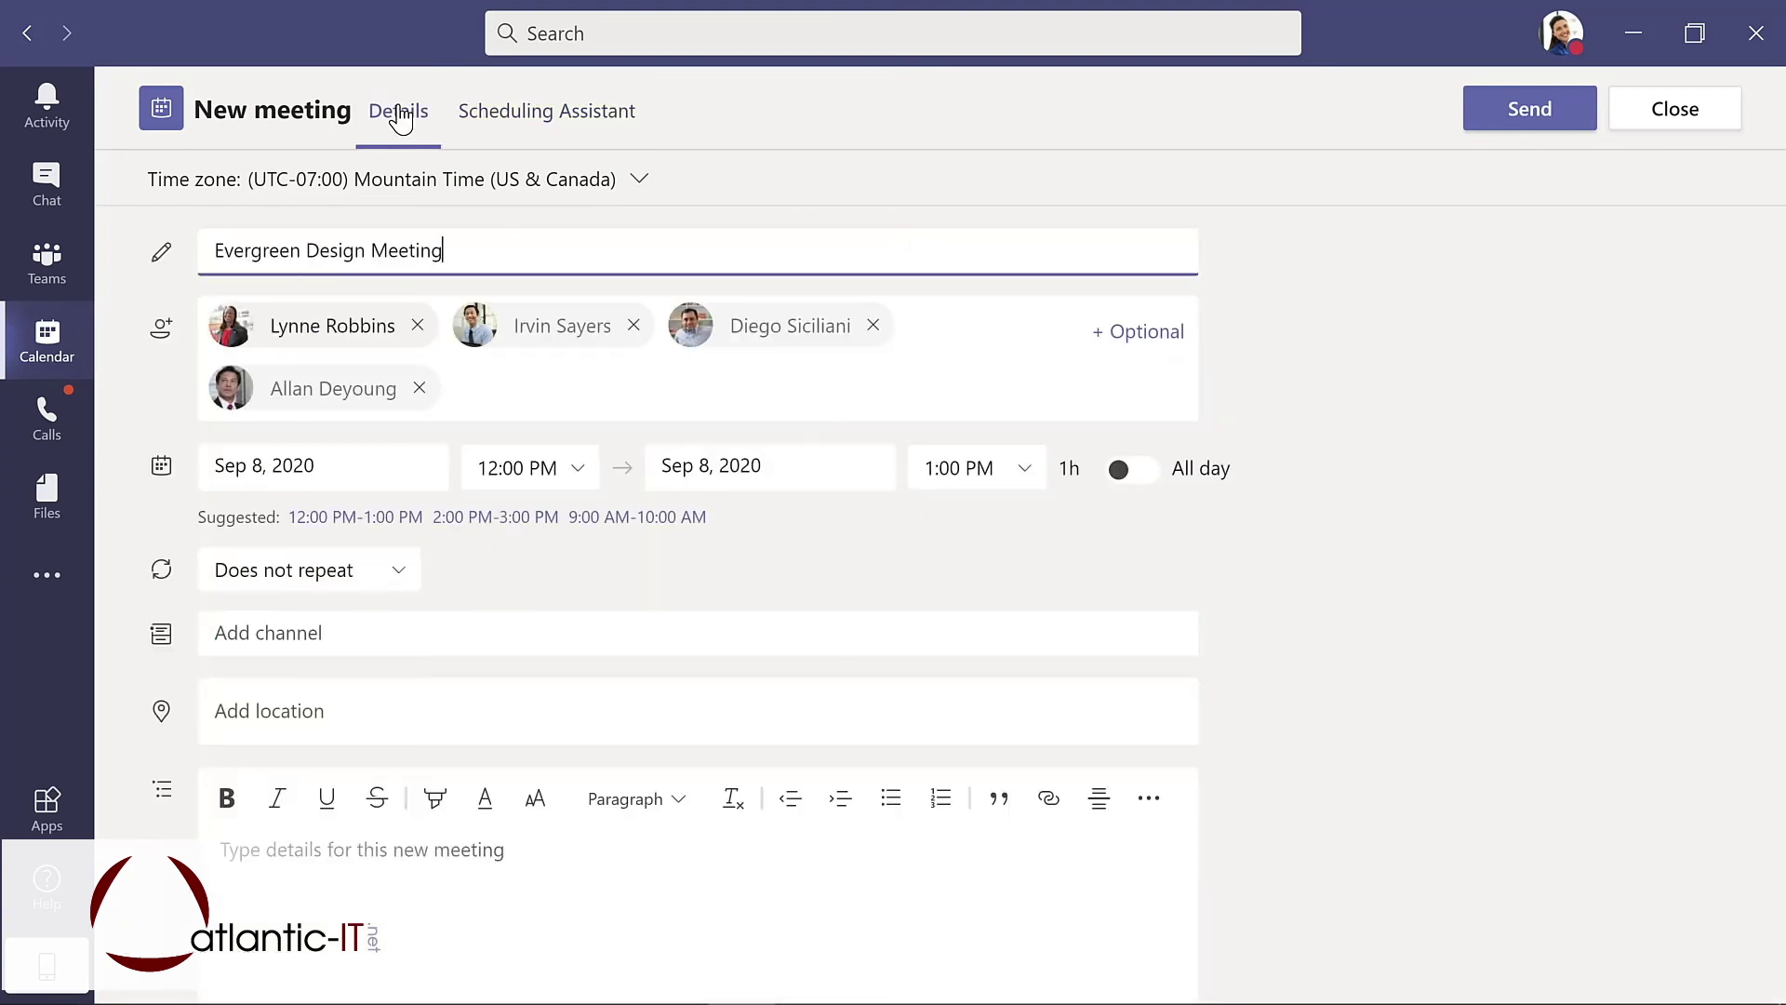
click(418, 634)
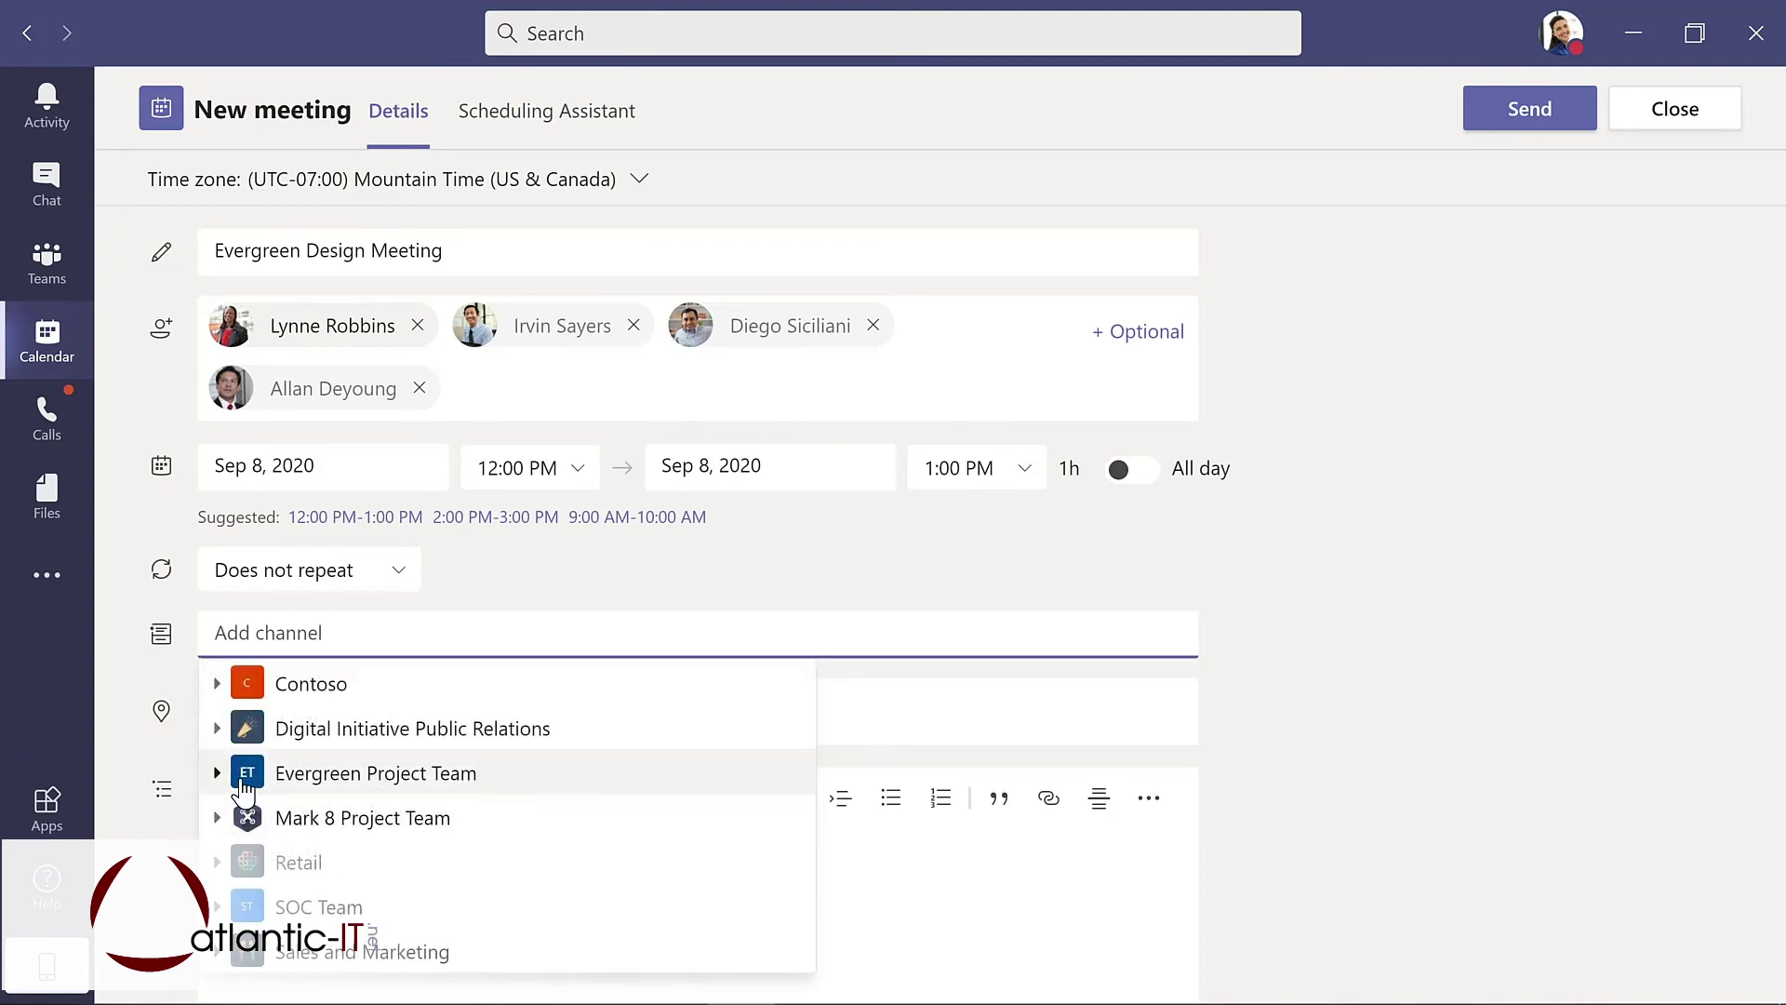
click(219, 774)
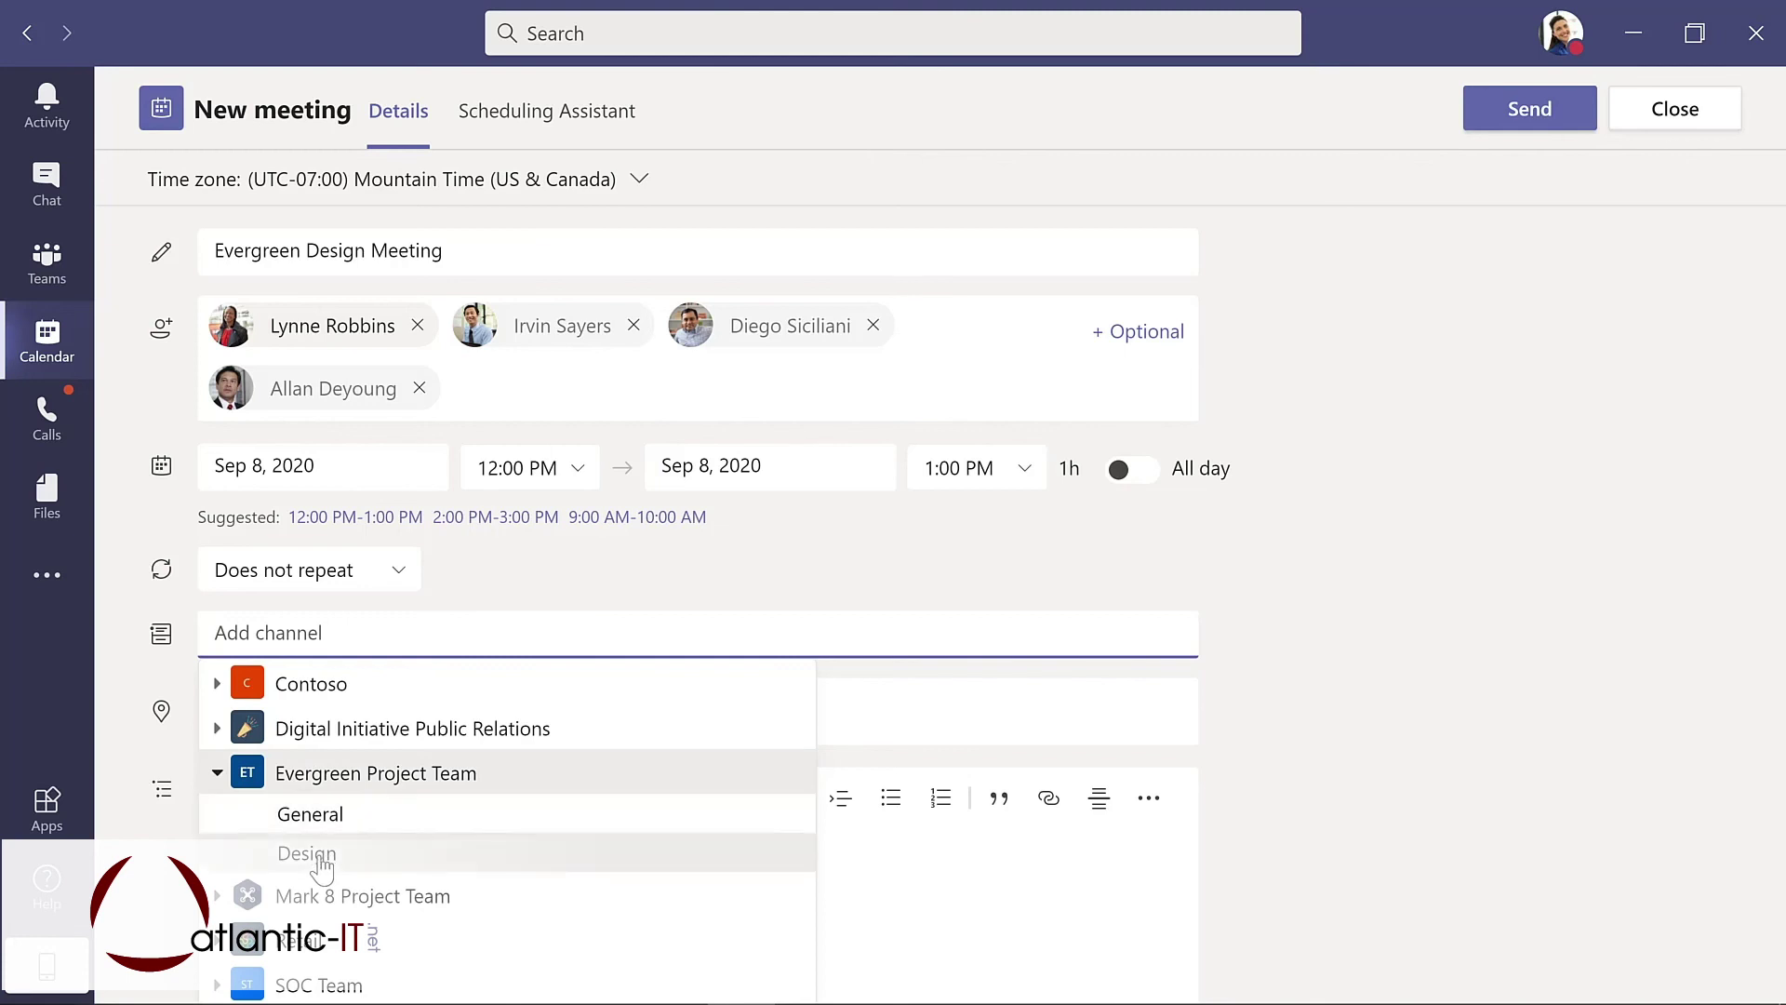
click(319, 856)
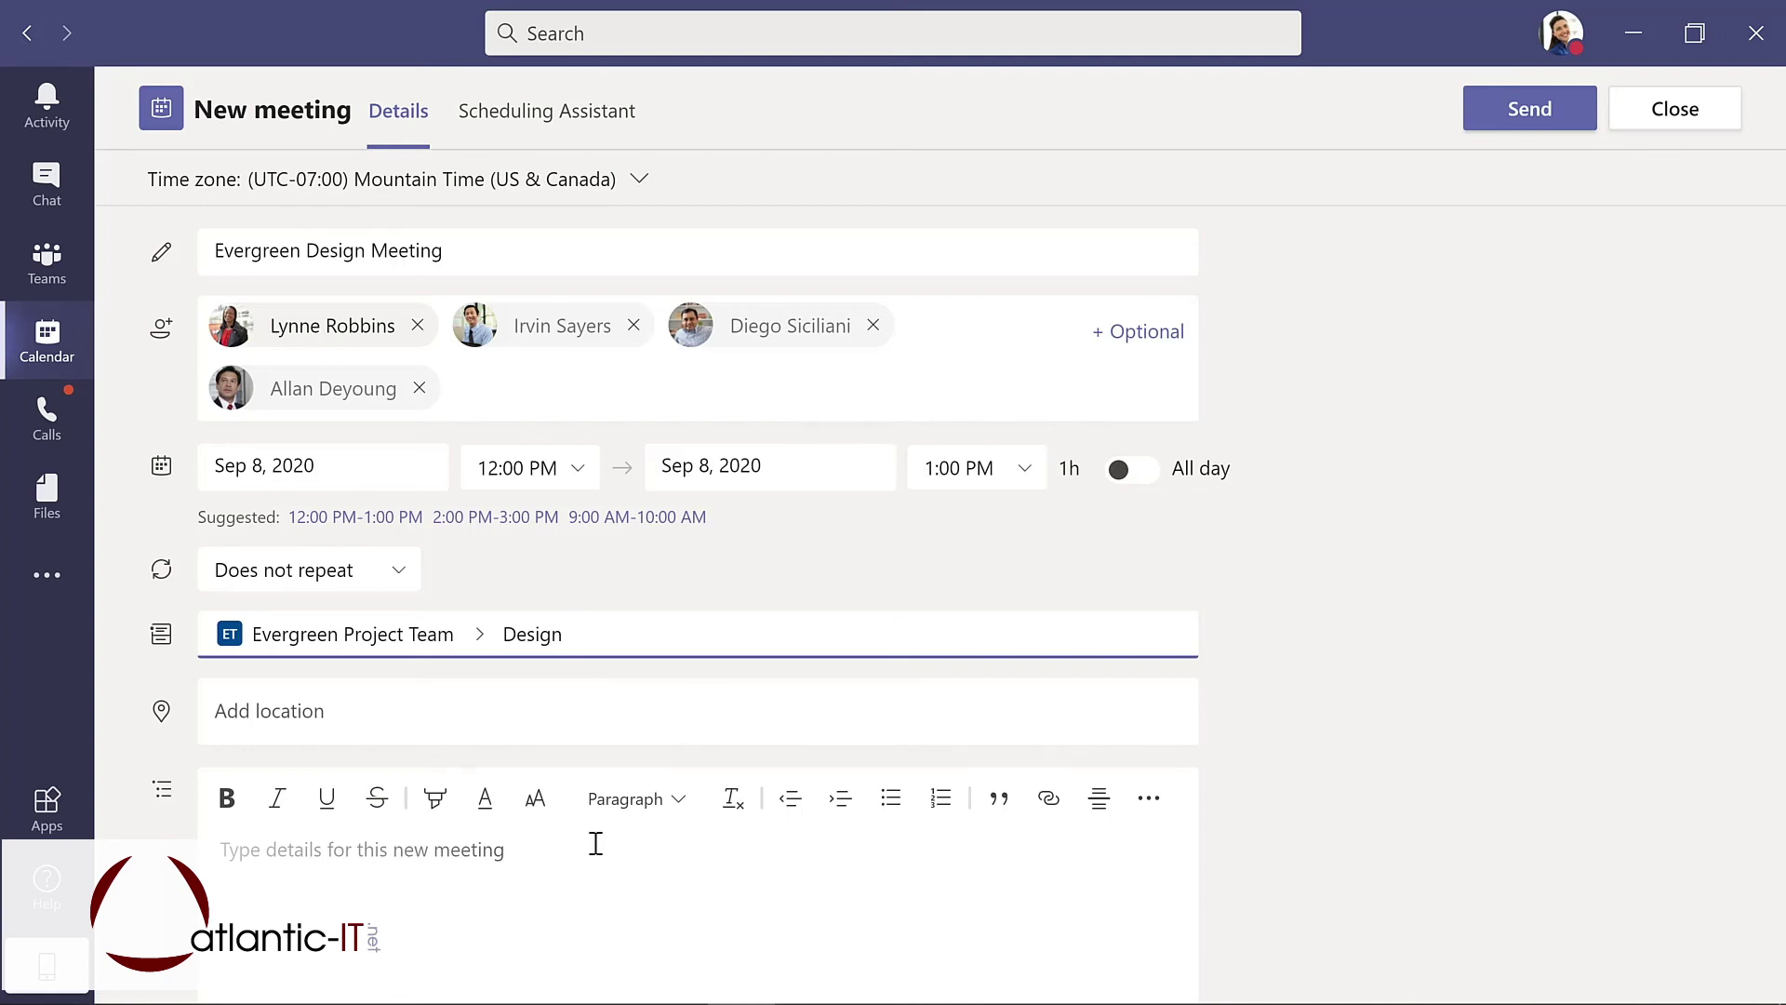
Enter "Kickoff meeting for design team" as the meeting details and send the invitation
click(492, 849)
text(Kickoff meeting for design team)
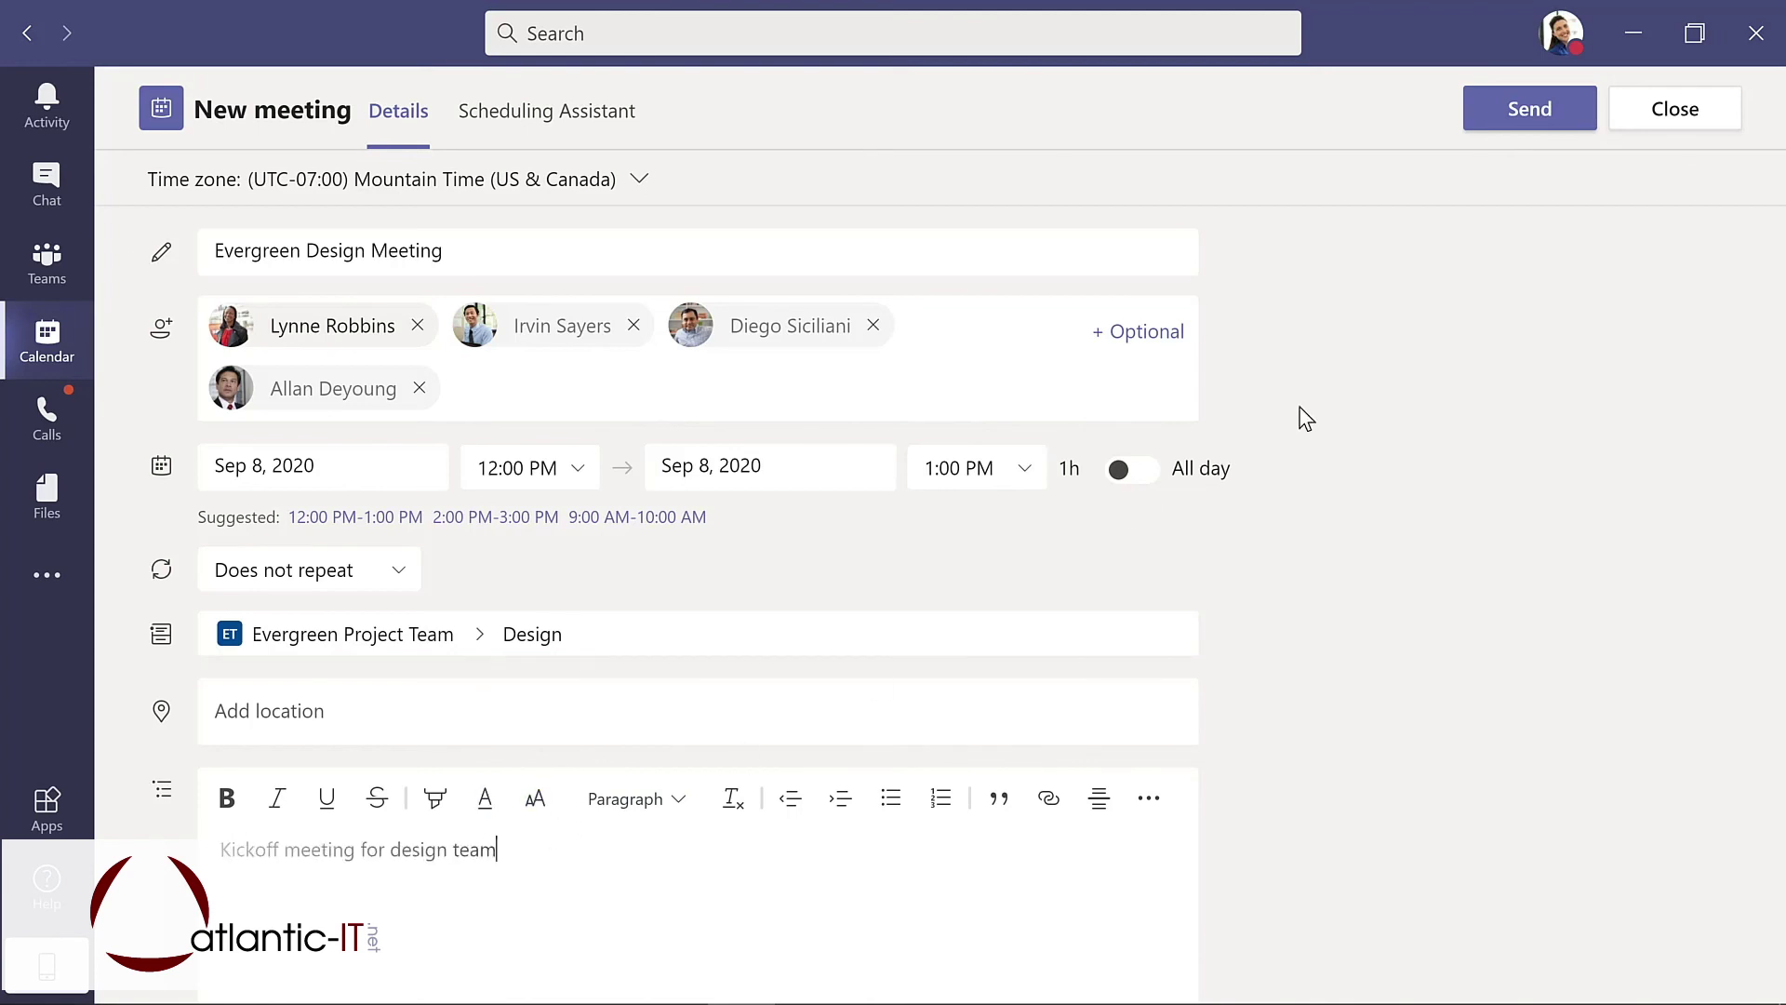
click(1514, 121)
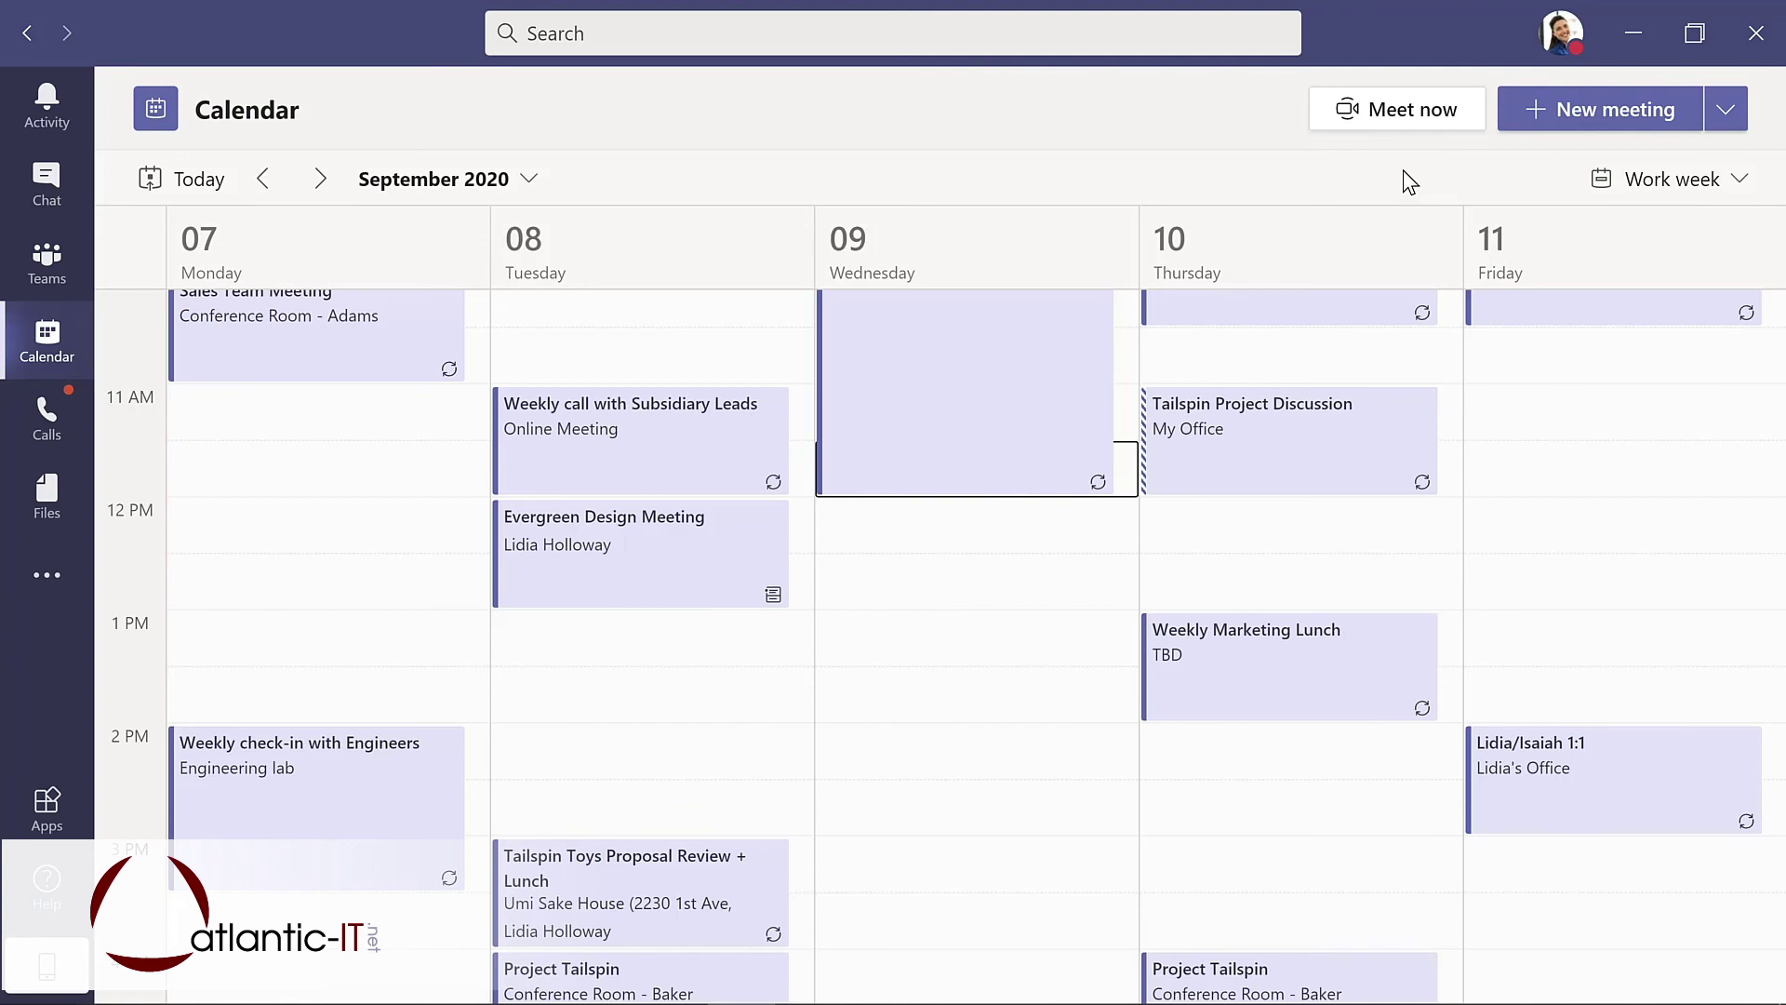
Start an instant meeting titled "Updates to planning document" in the Mark 8 Project Team's Design channel and view the meeting's additional actions
click(50, 267)
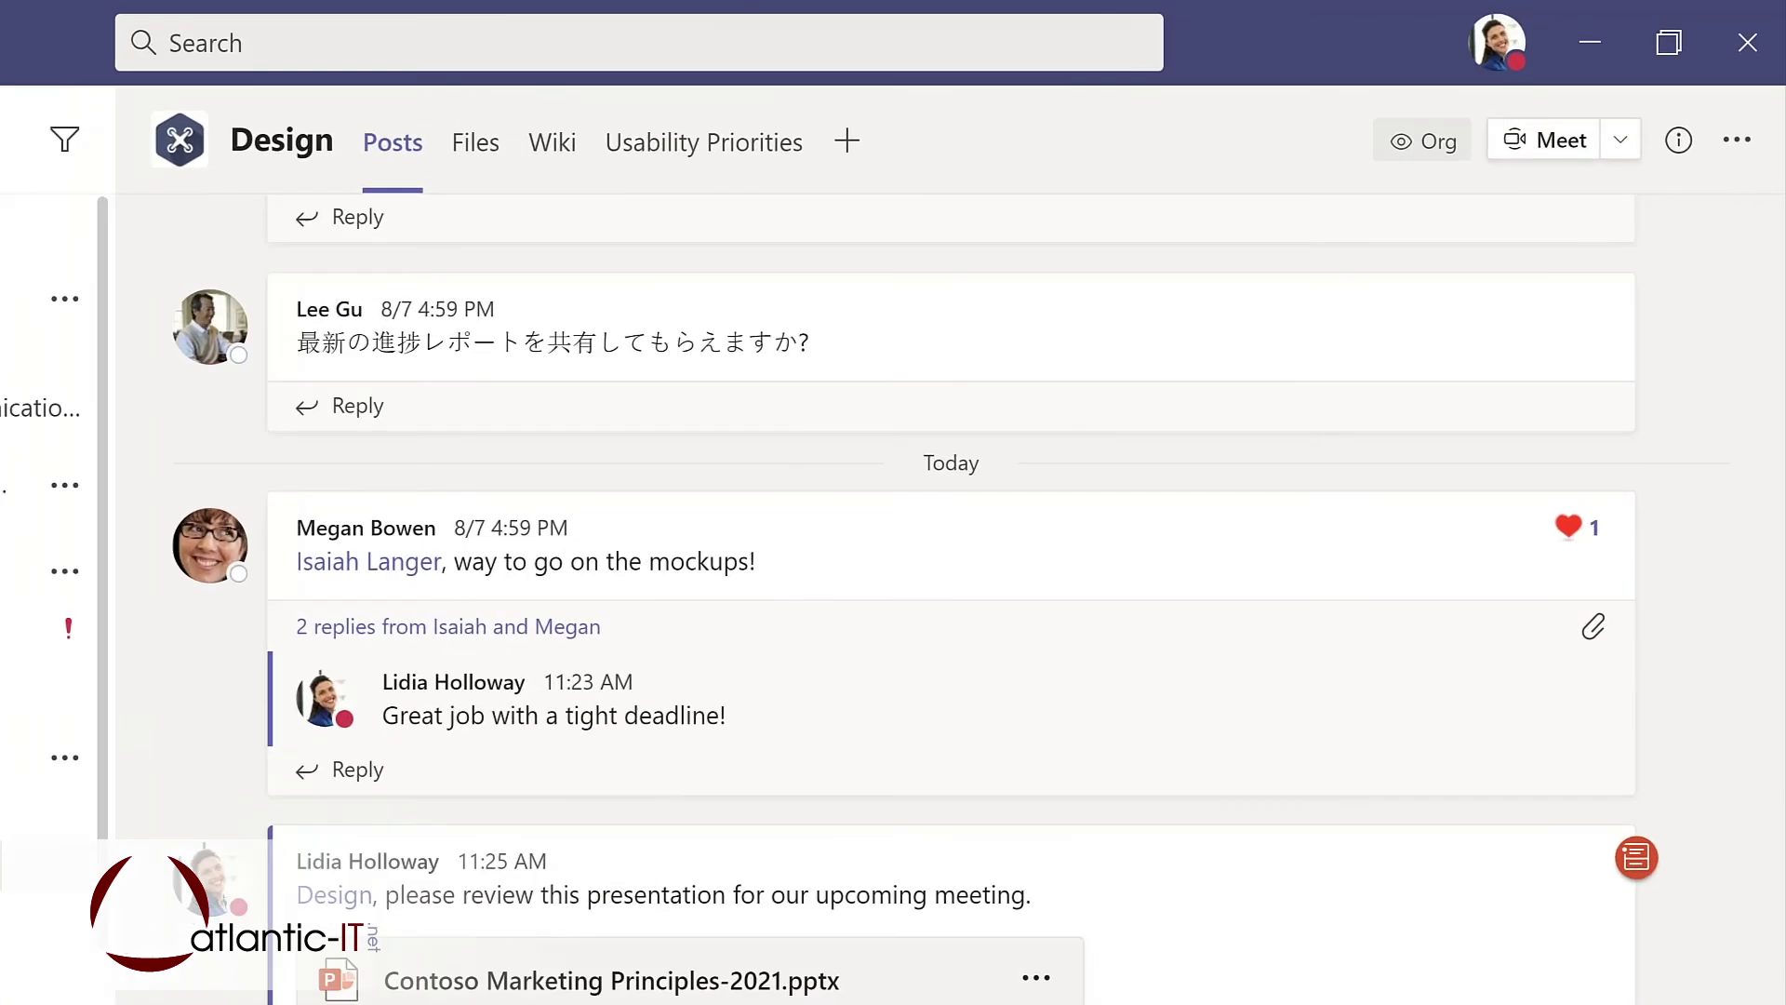
click(1657, 109)
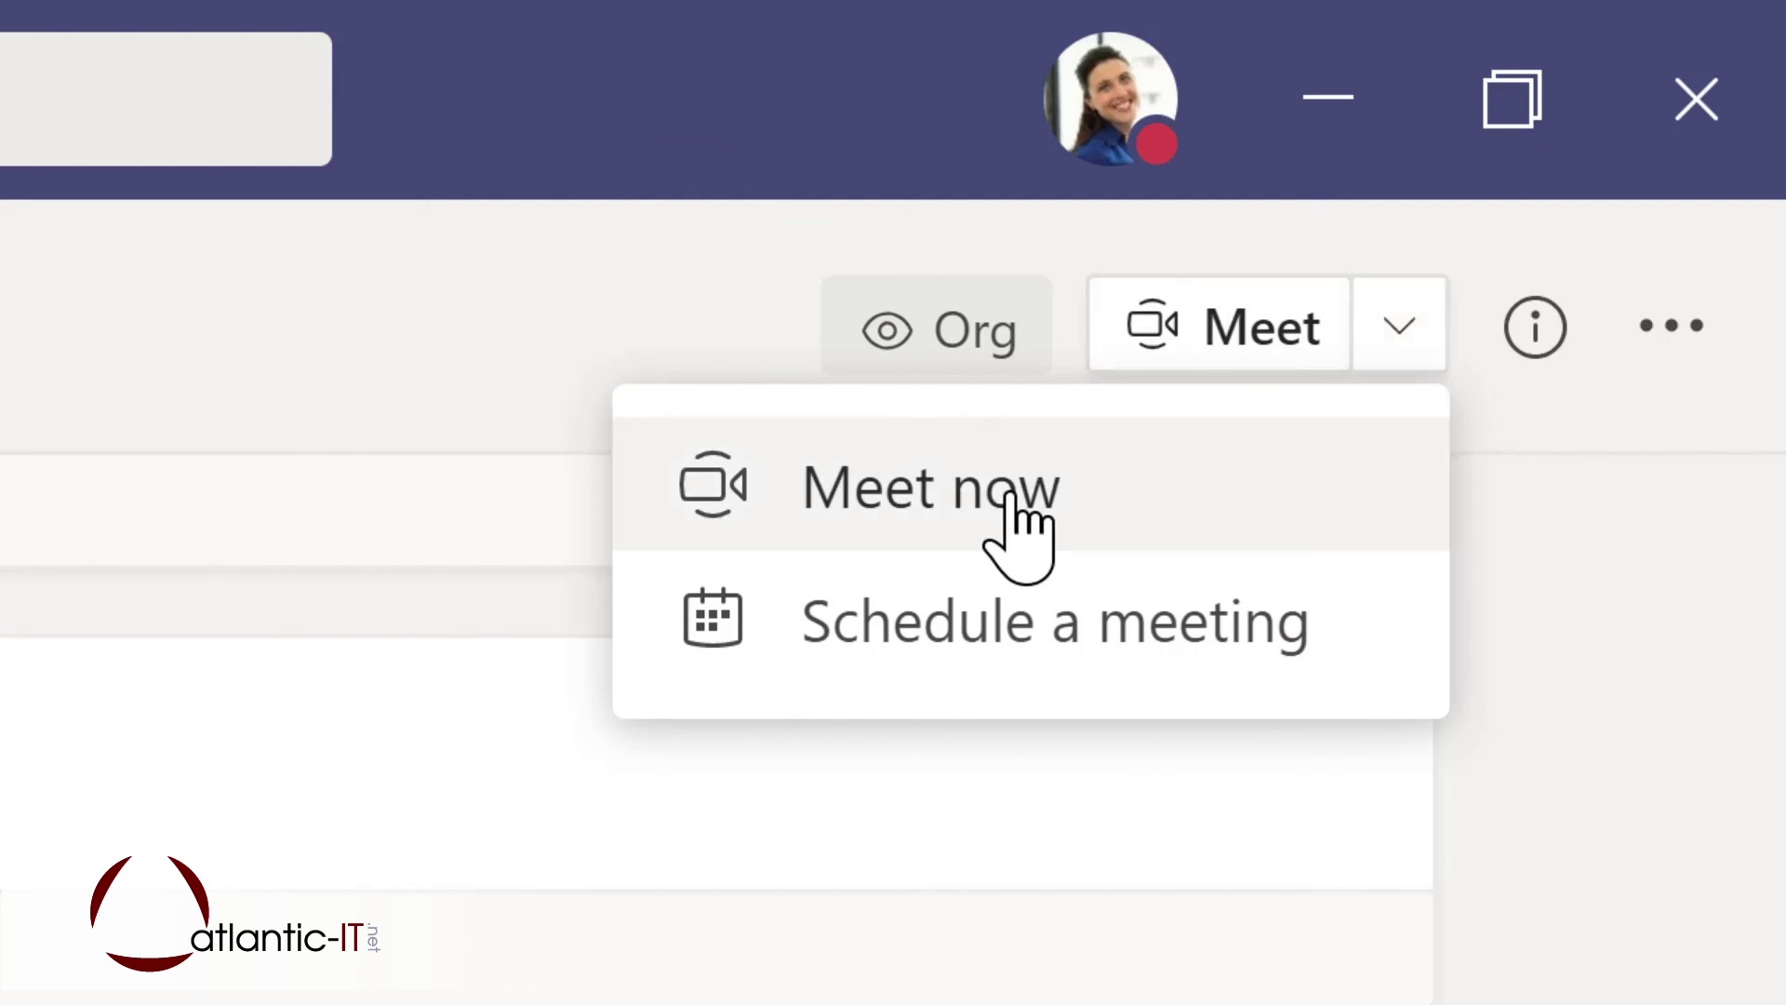
click(949, 518)
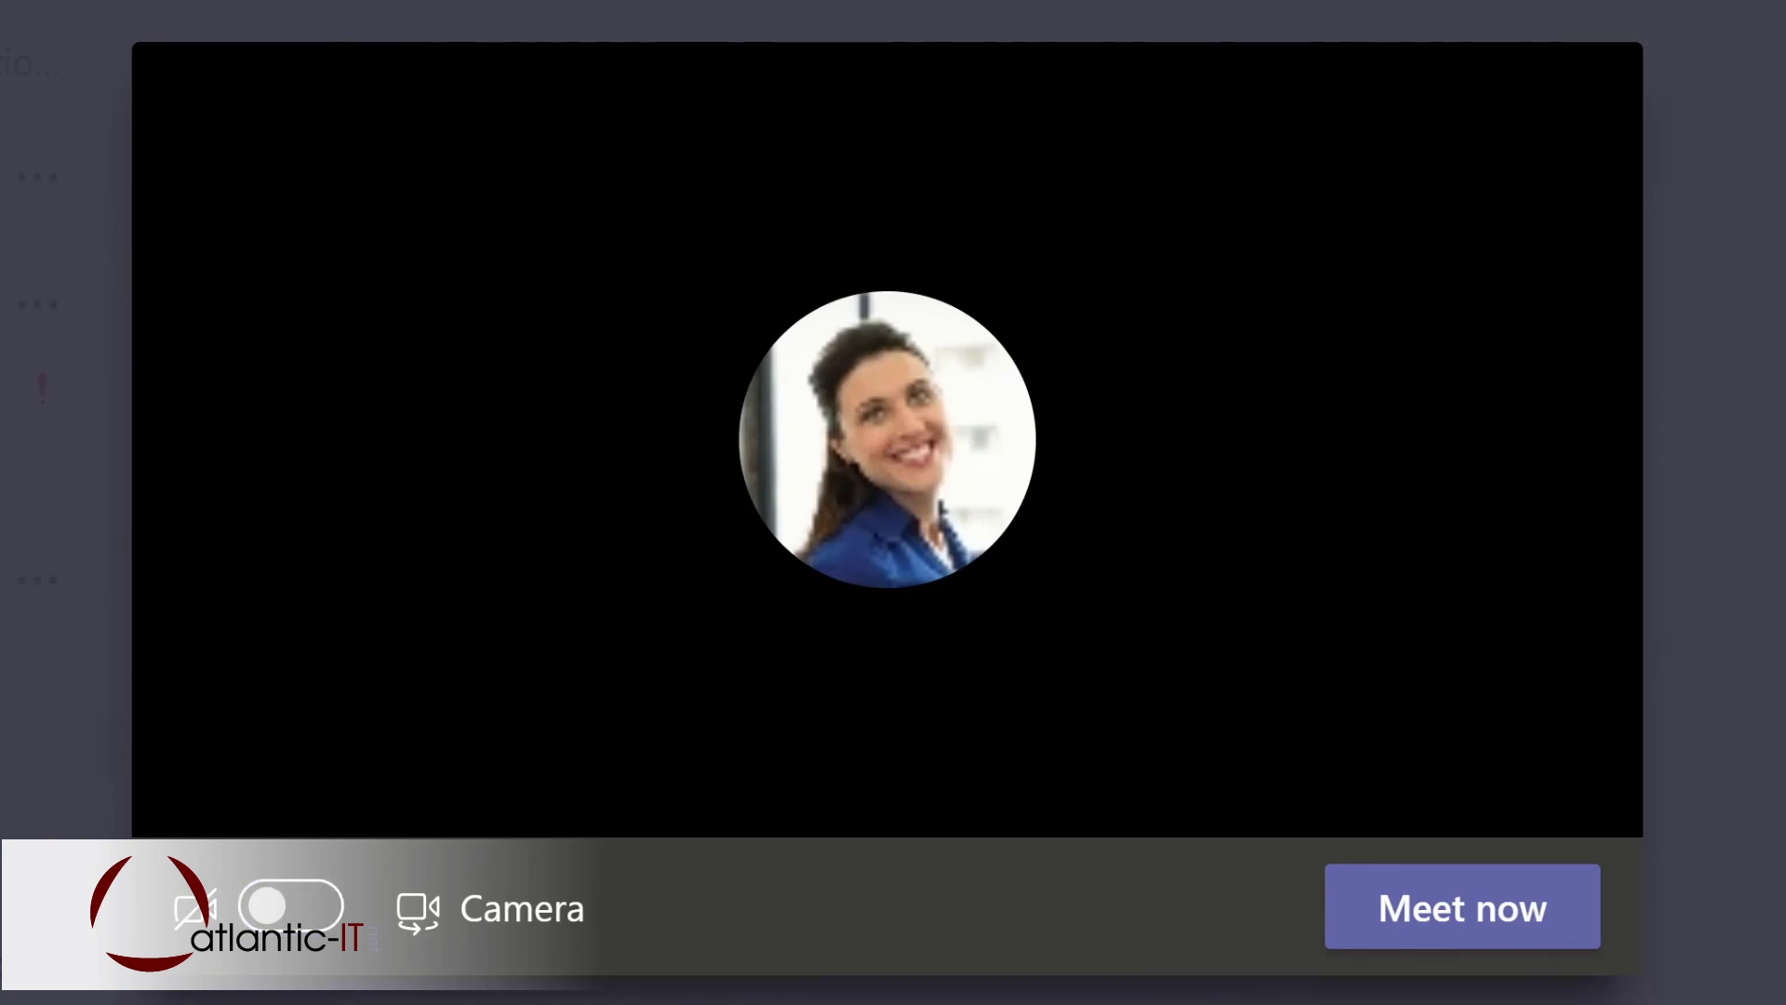
text(Updates )
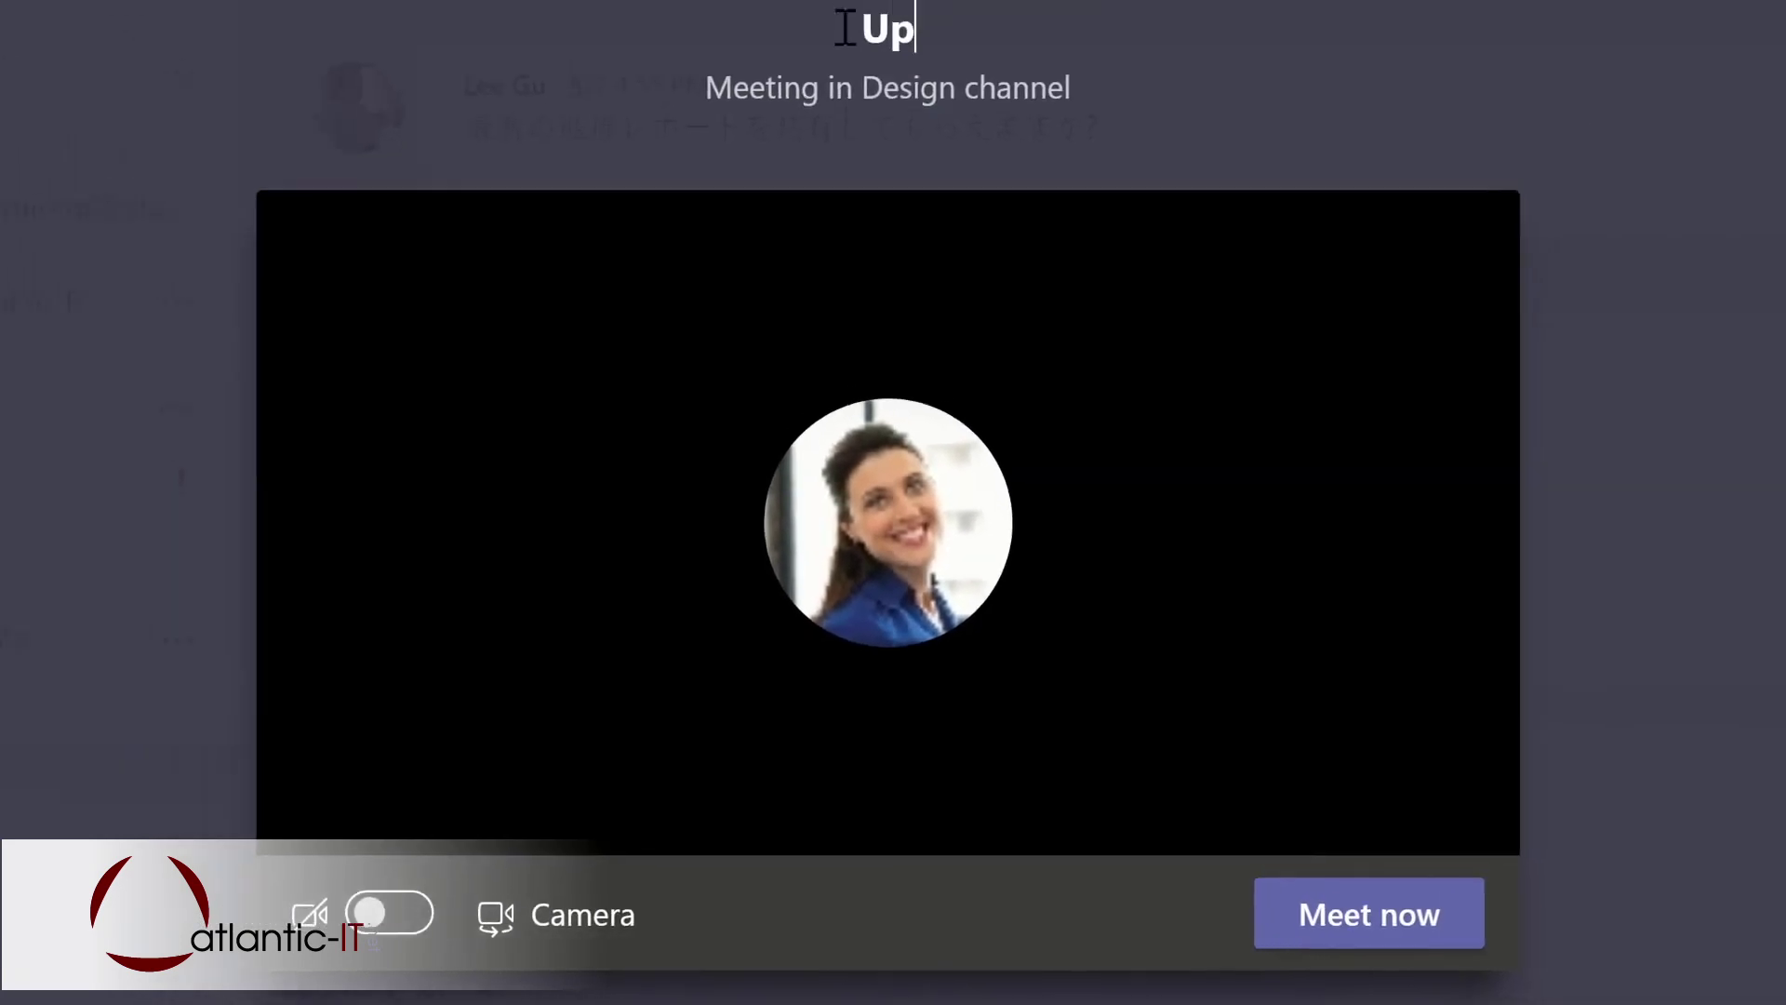
text(to planning document)
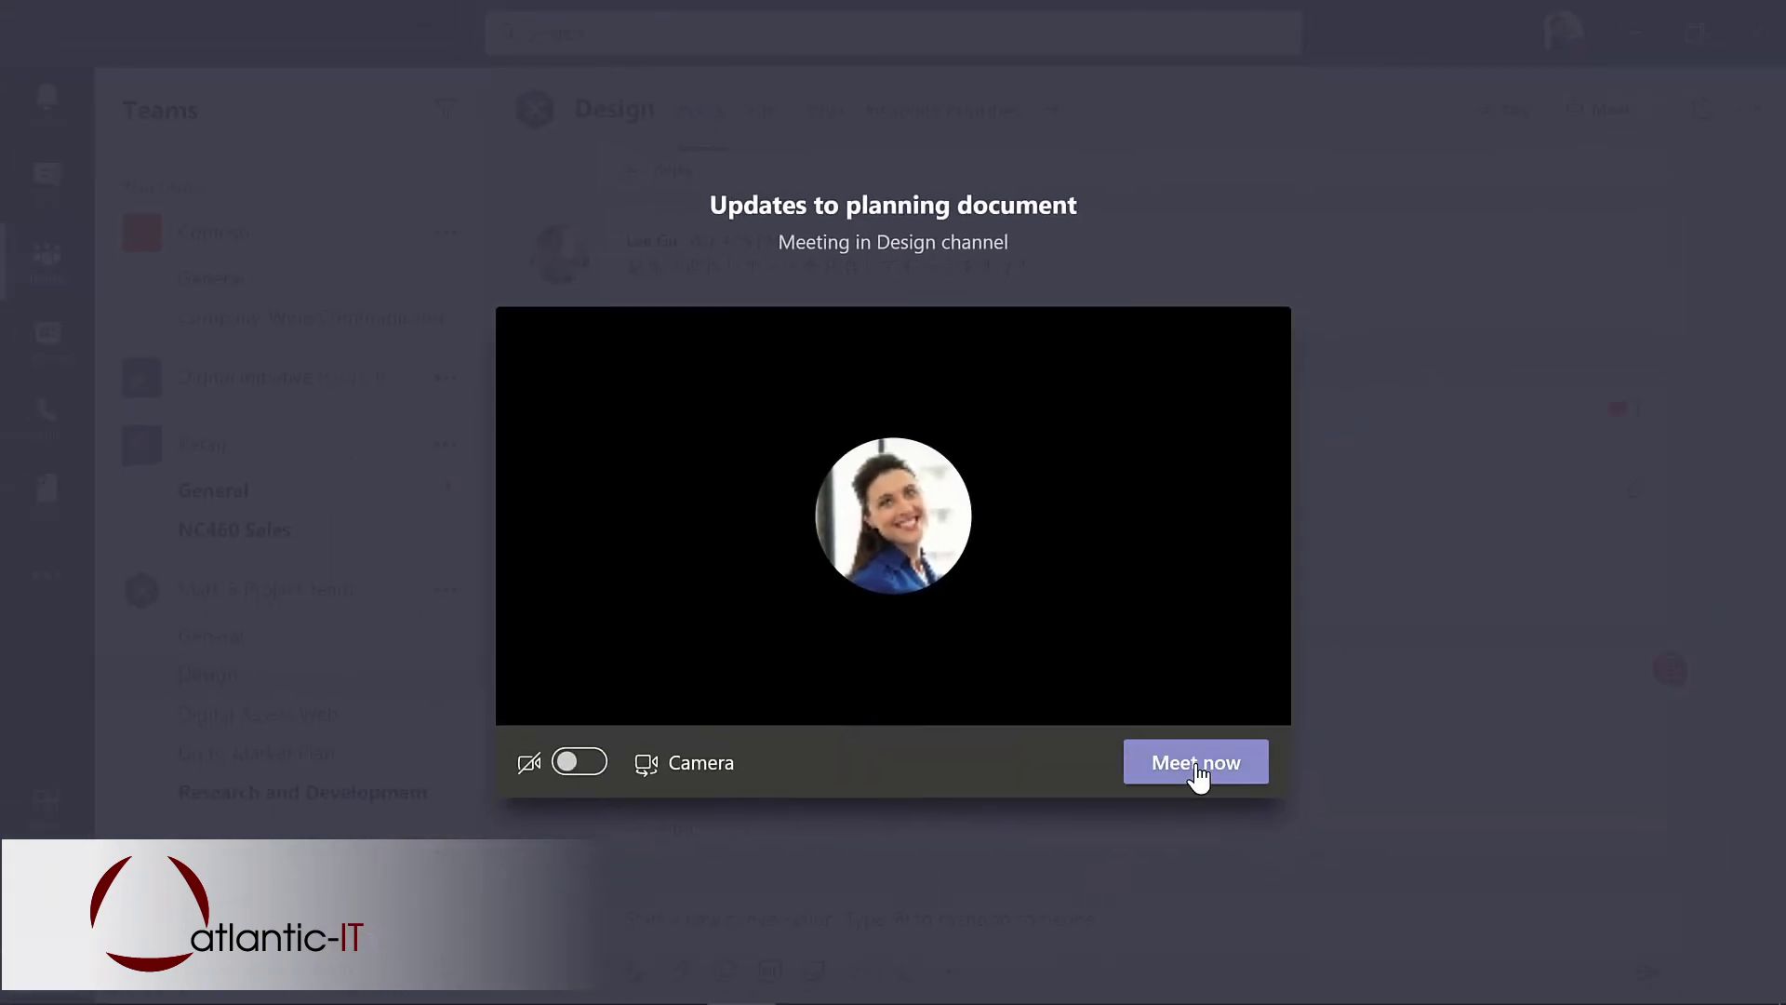
click(1288, 873)
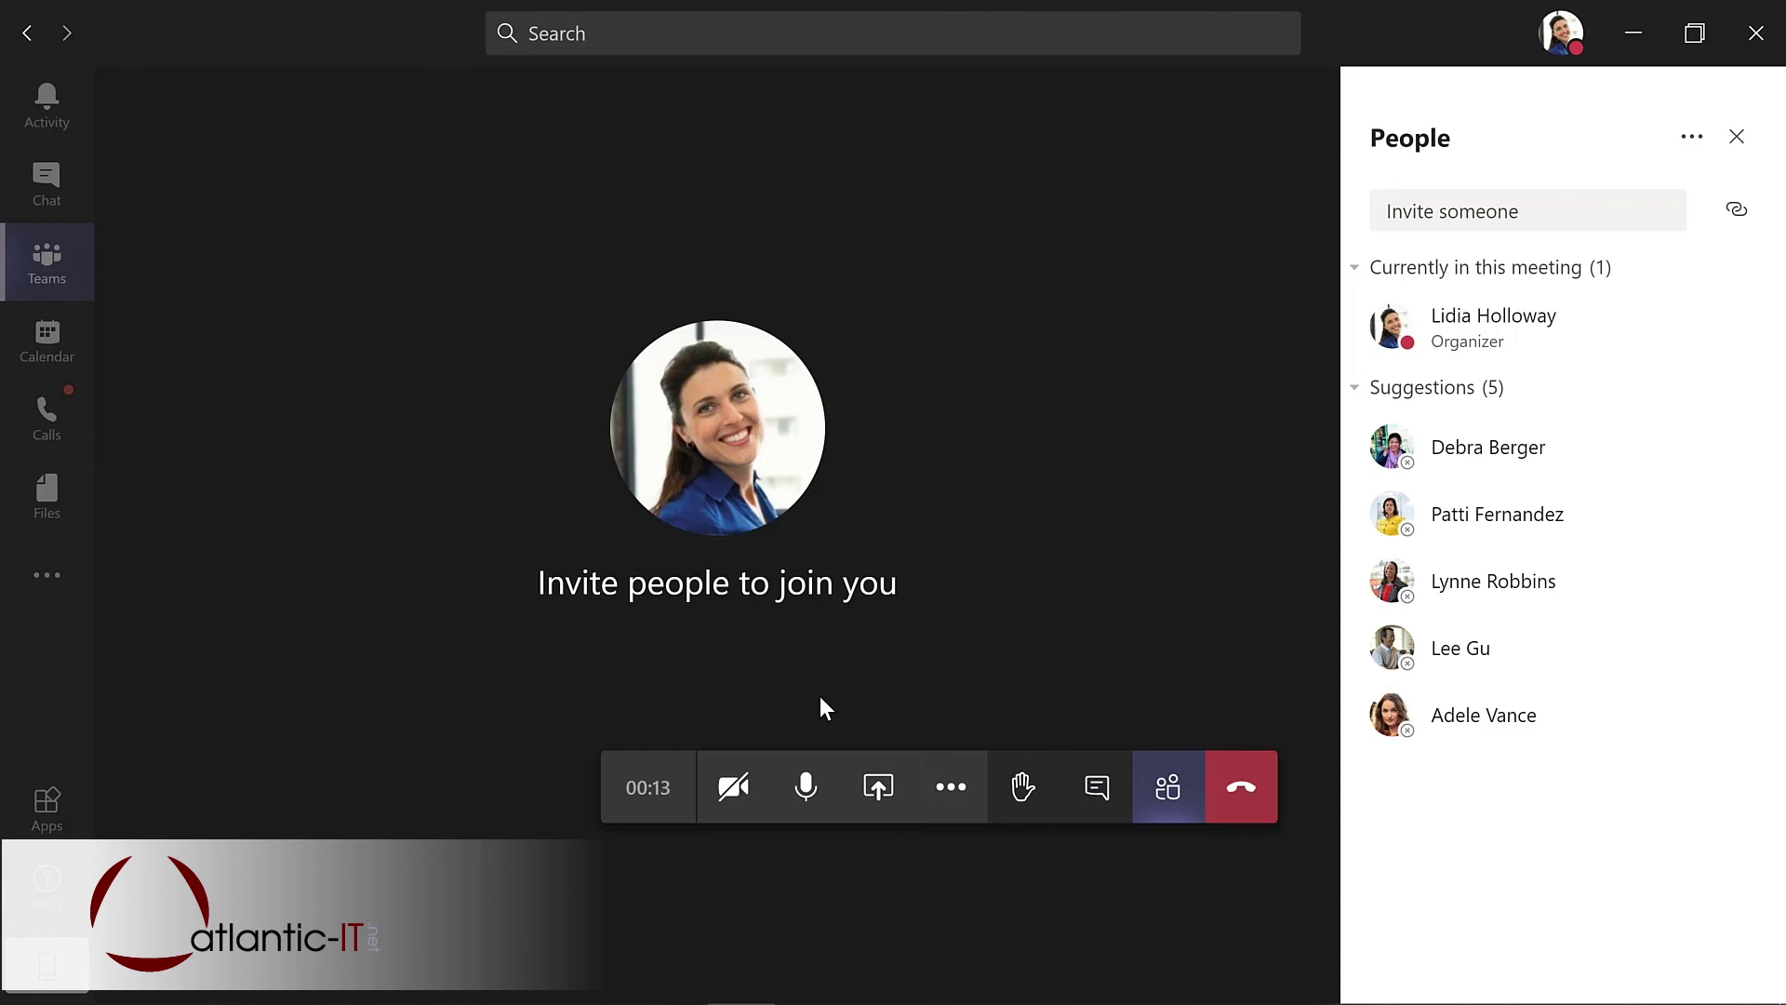
click(954, 798)
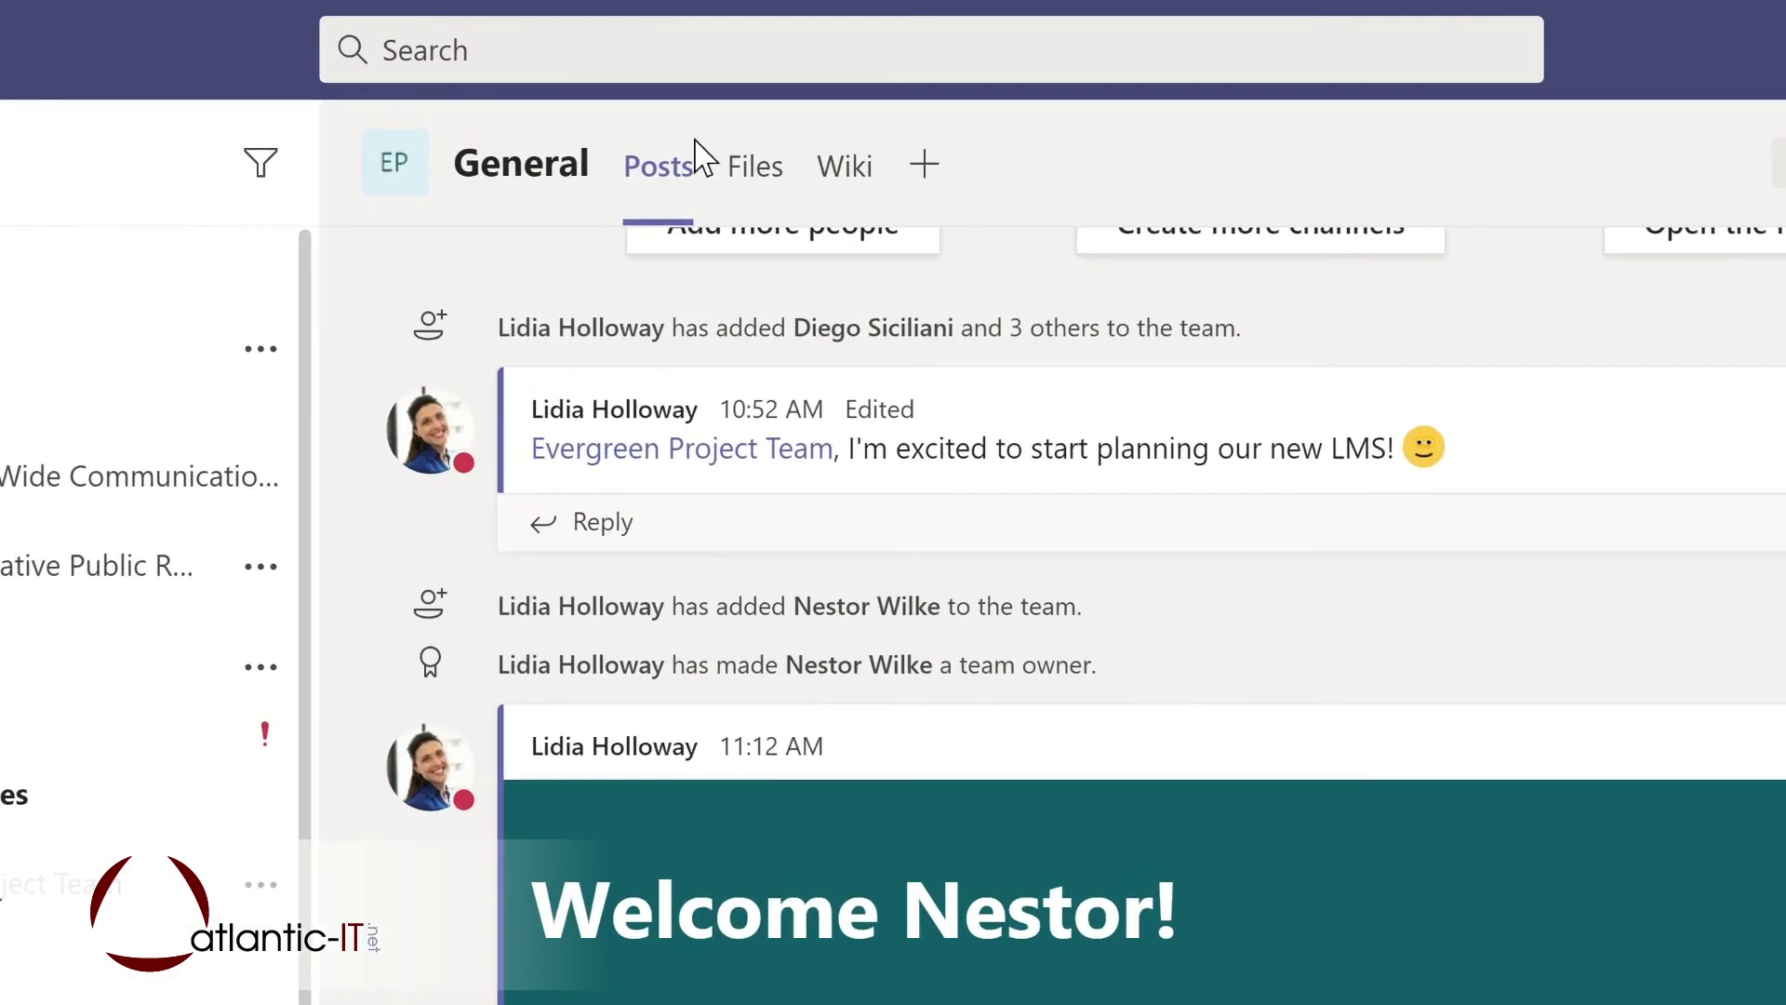
Search for "marketing", view the message about Contoso swag from the Sales and Marketing General channel, and leave the search results
click(652, 41)
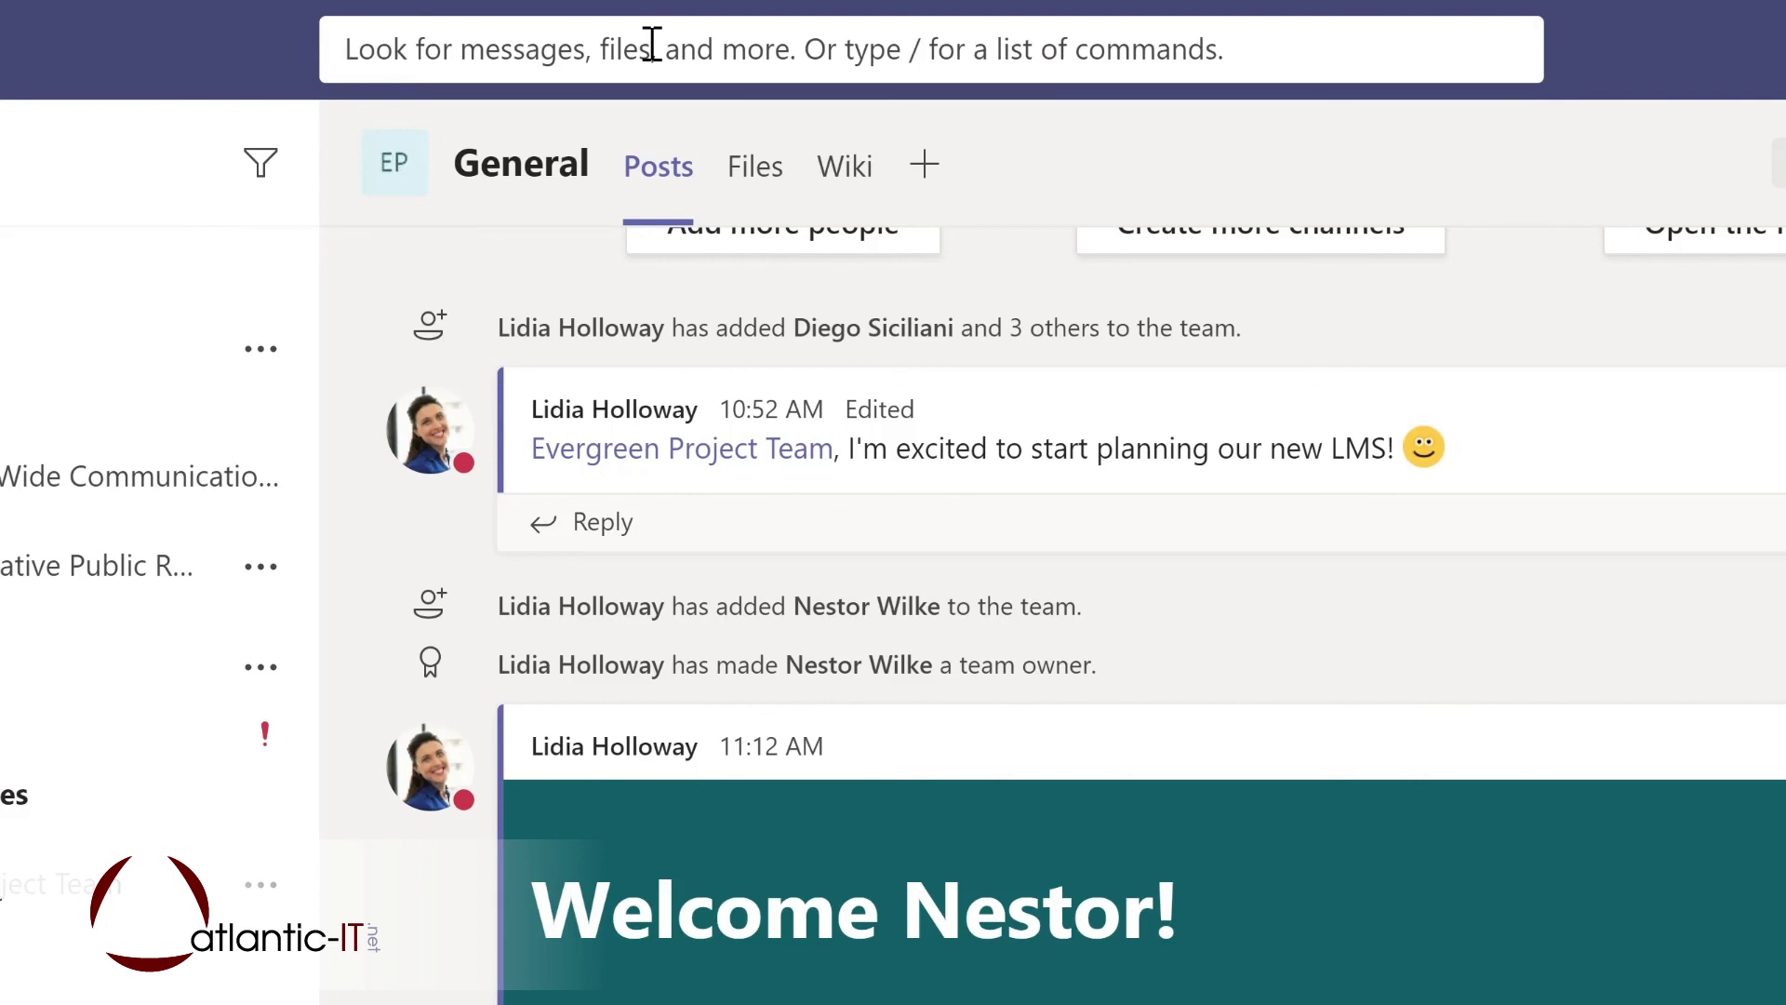
text(marketing)
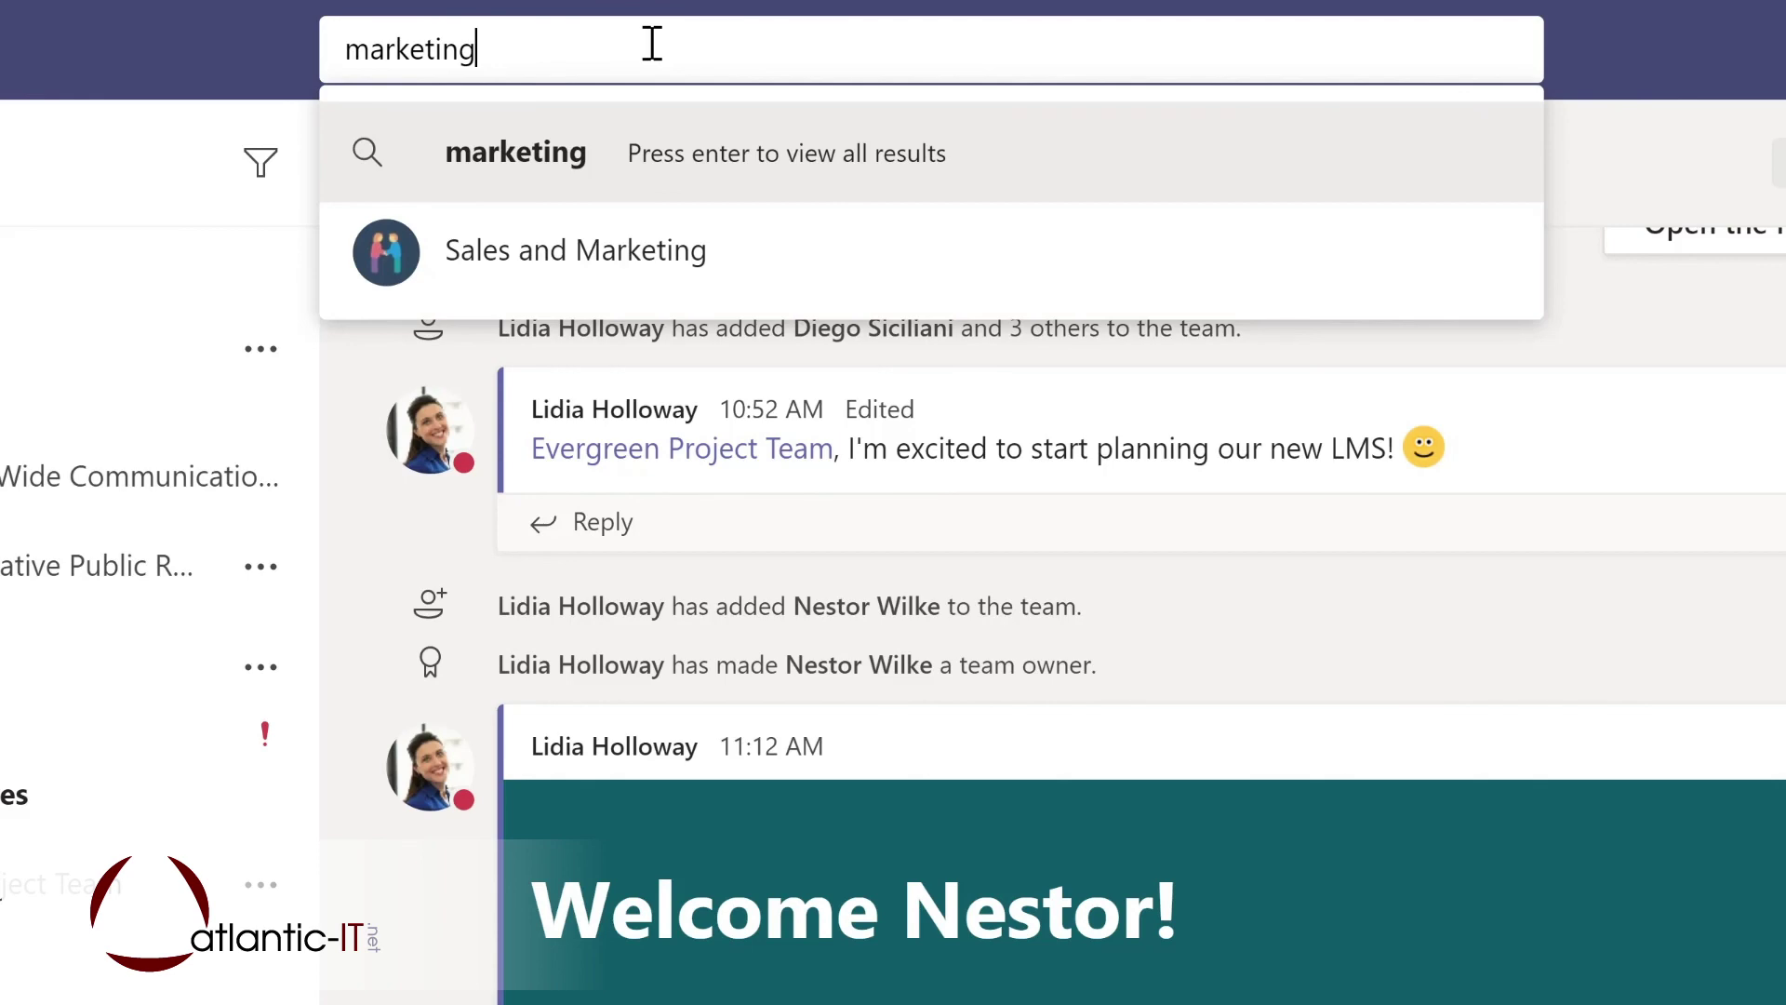
key(Return)
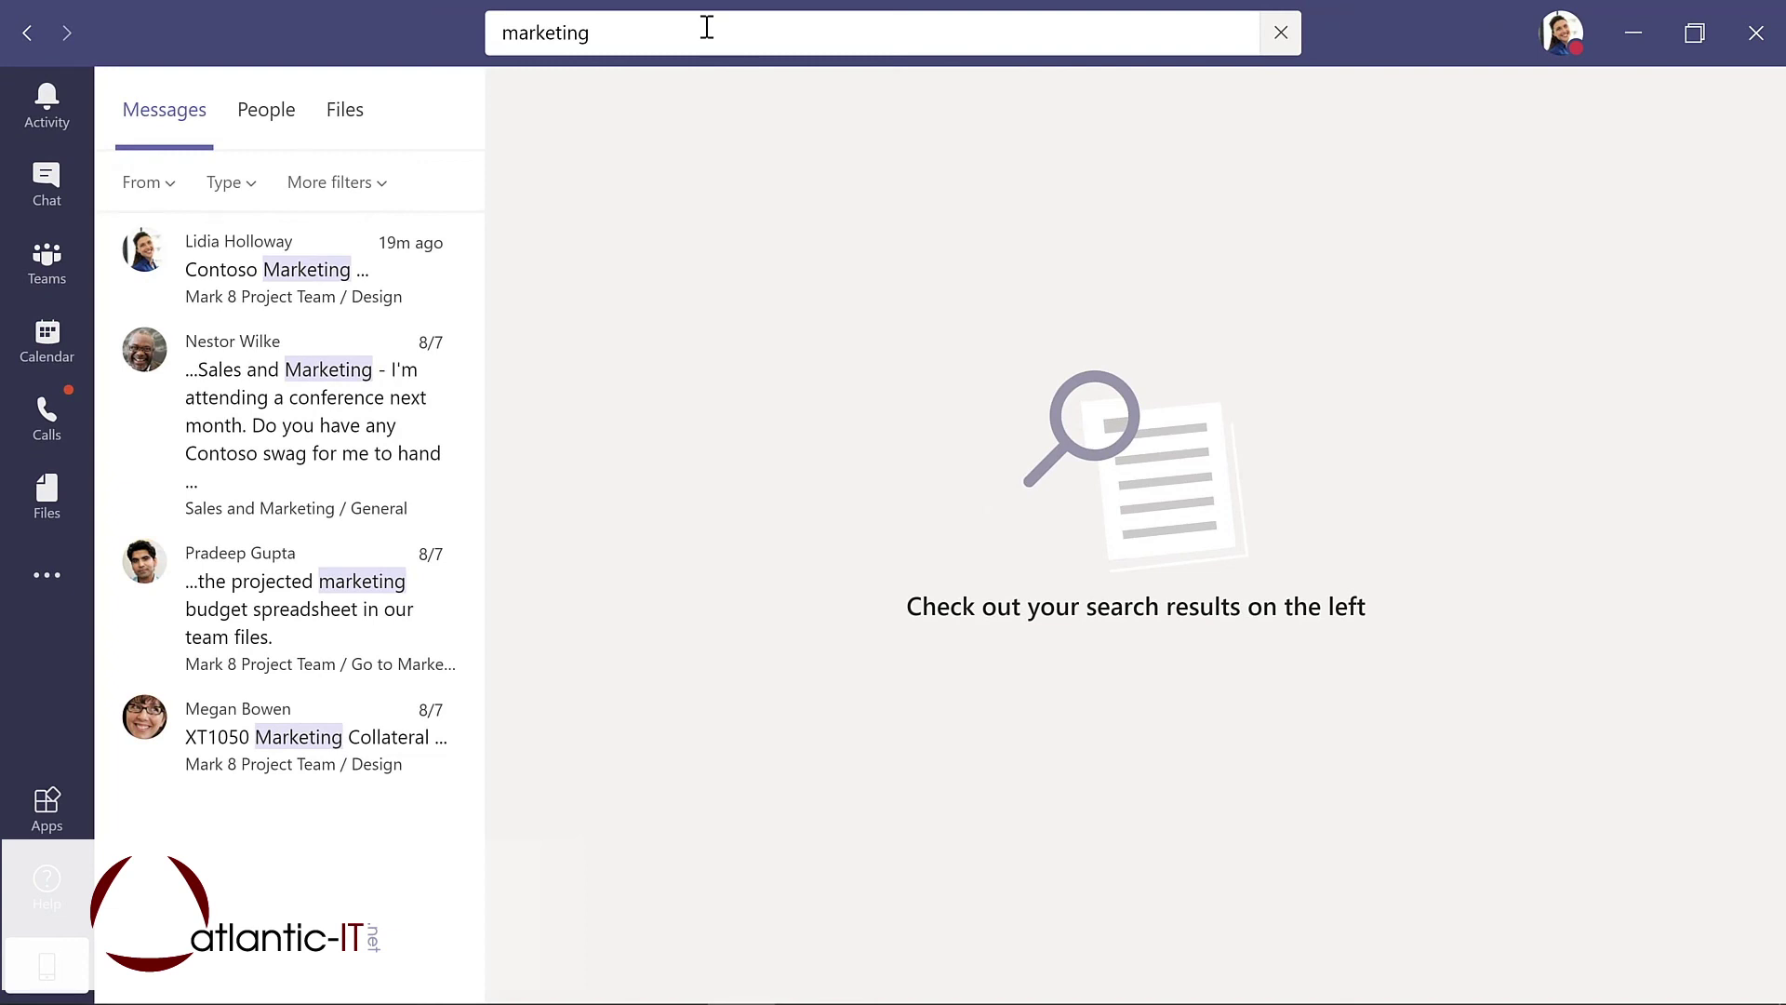
click(278, 407)
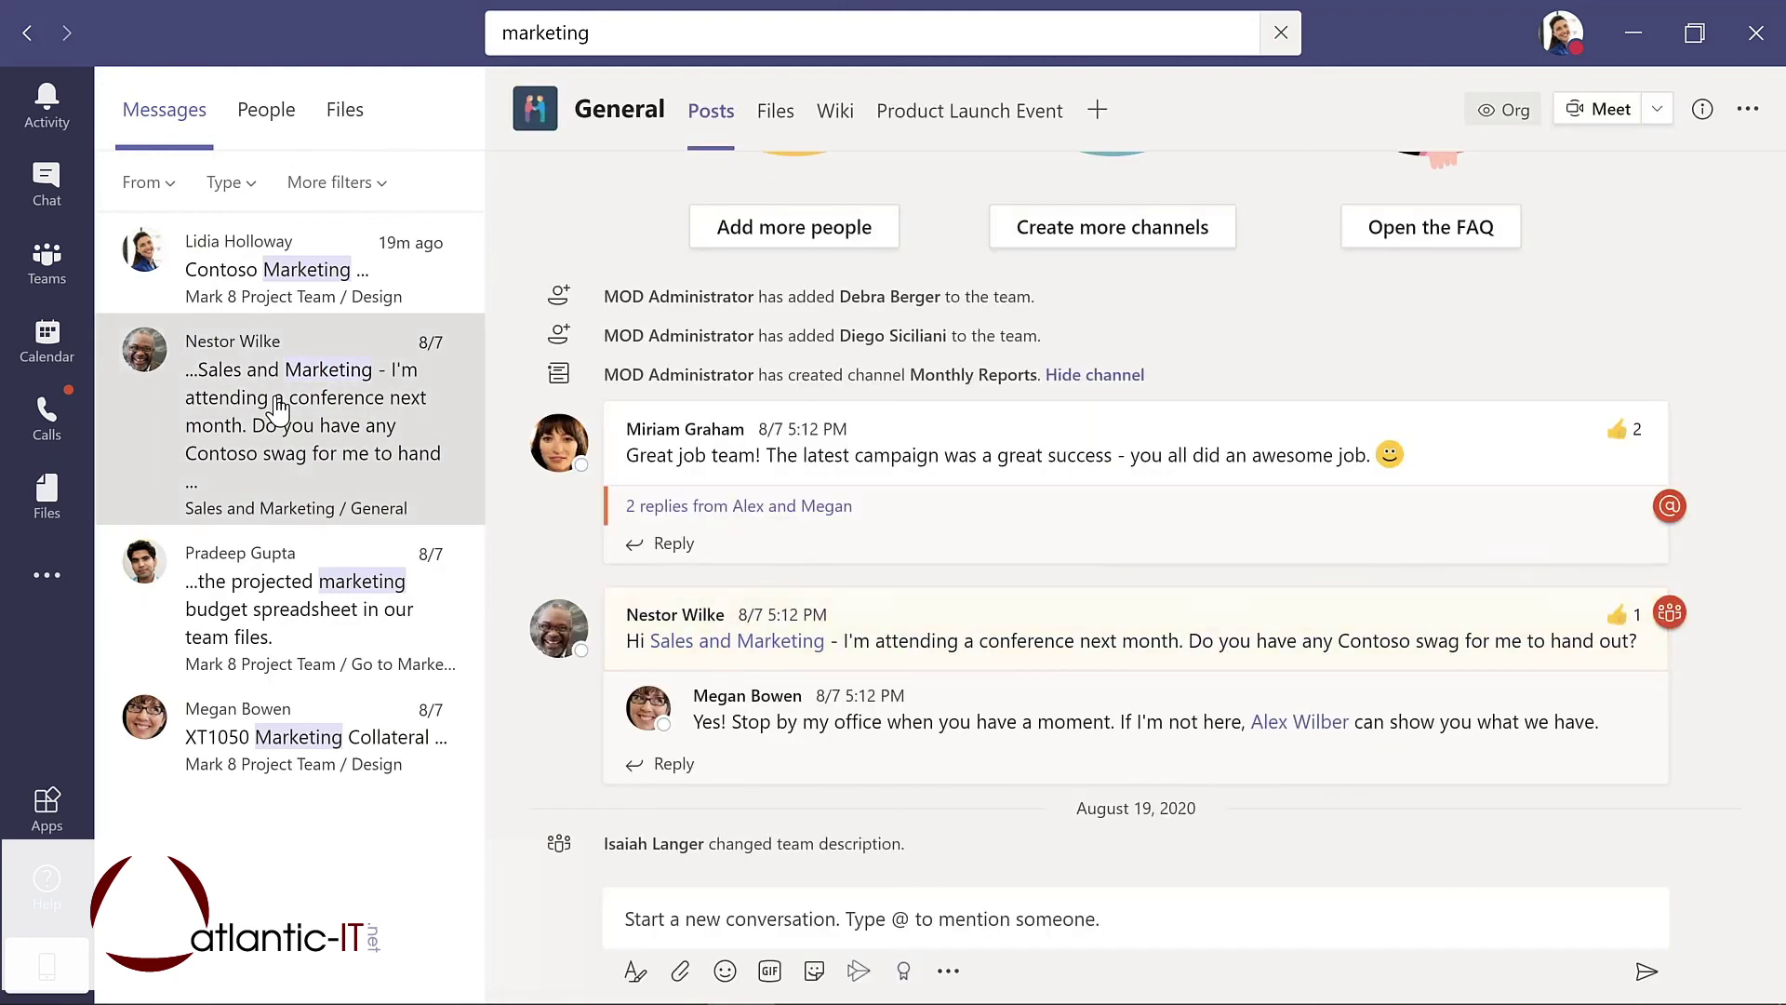
key(Escape)
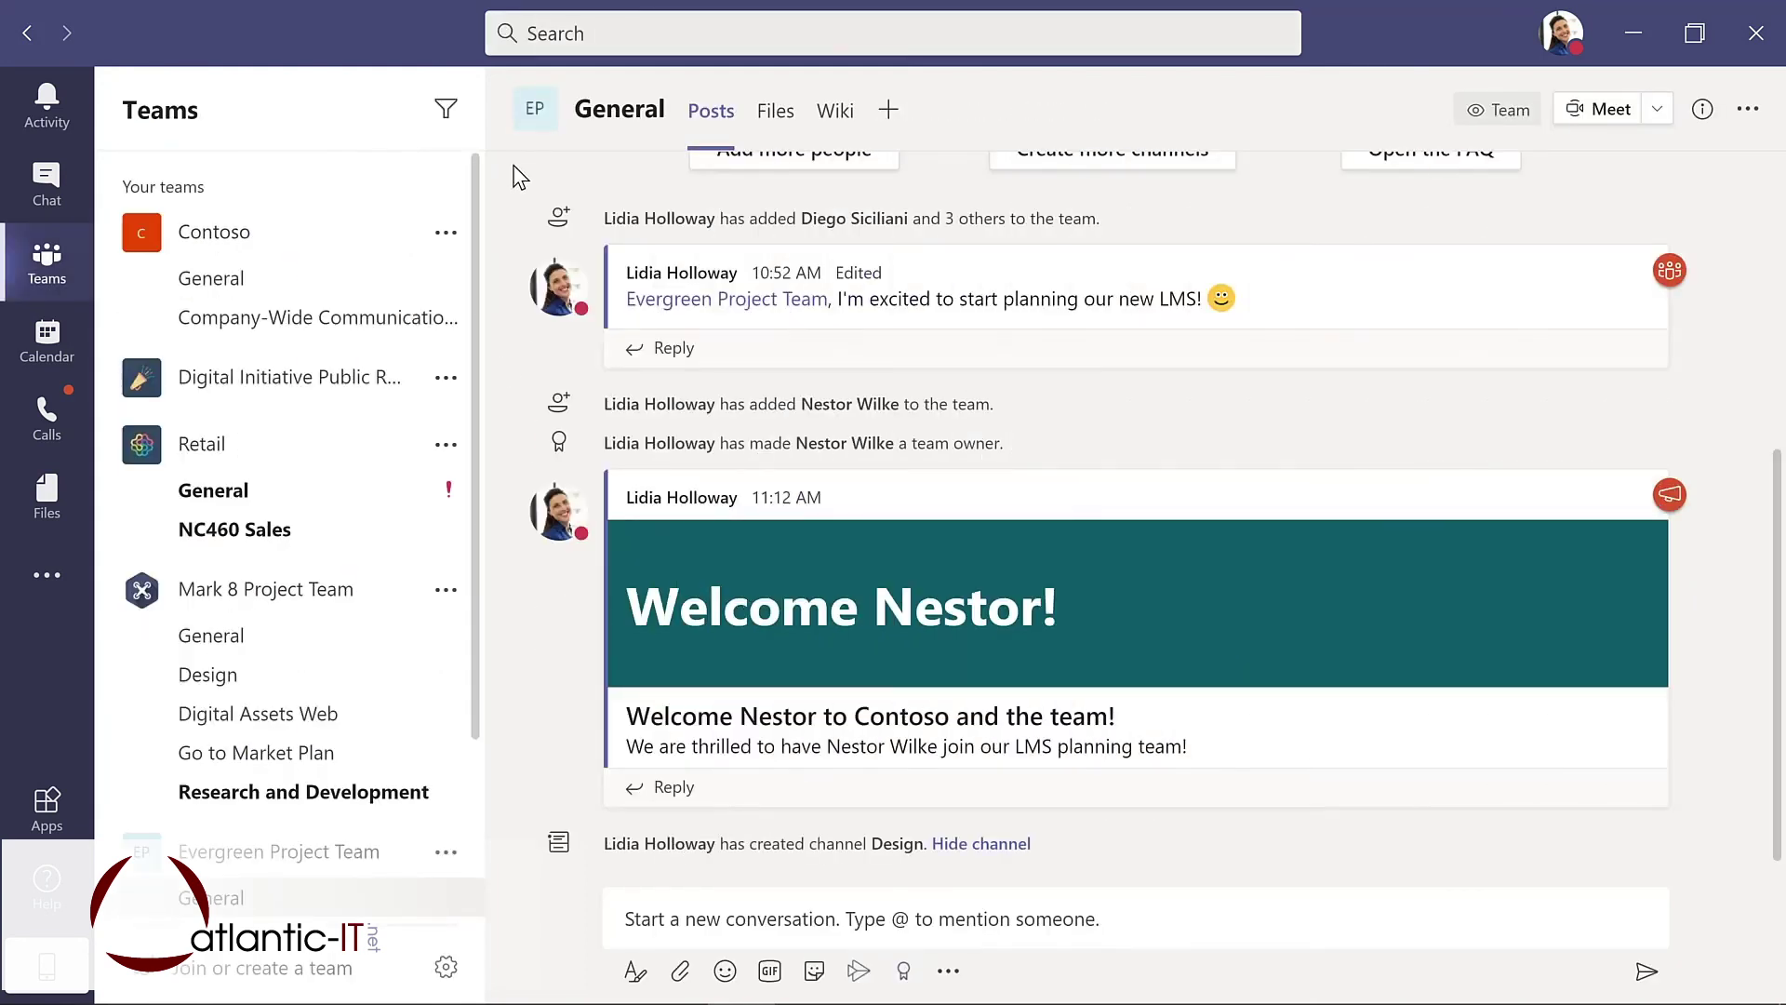
Bring up the list of available slash commands in the search box and dismiss it
click(610, 33)
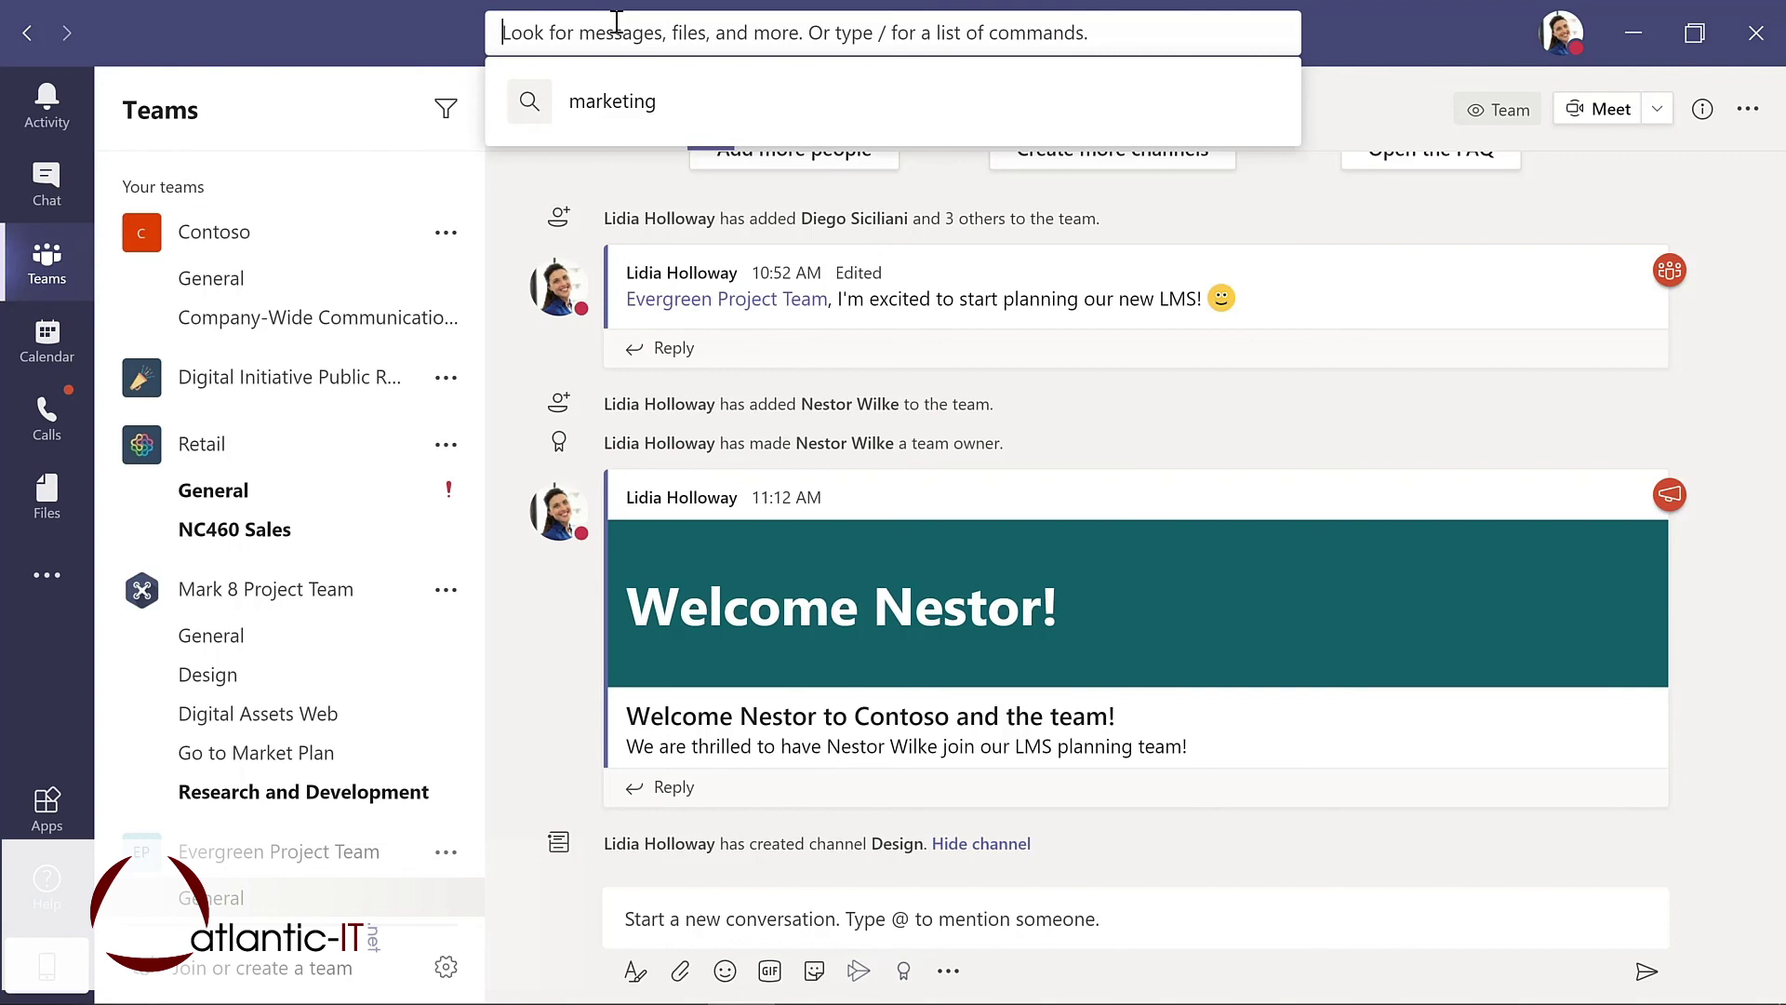
text(/)
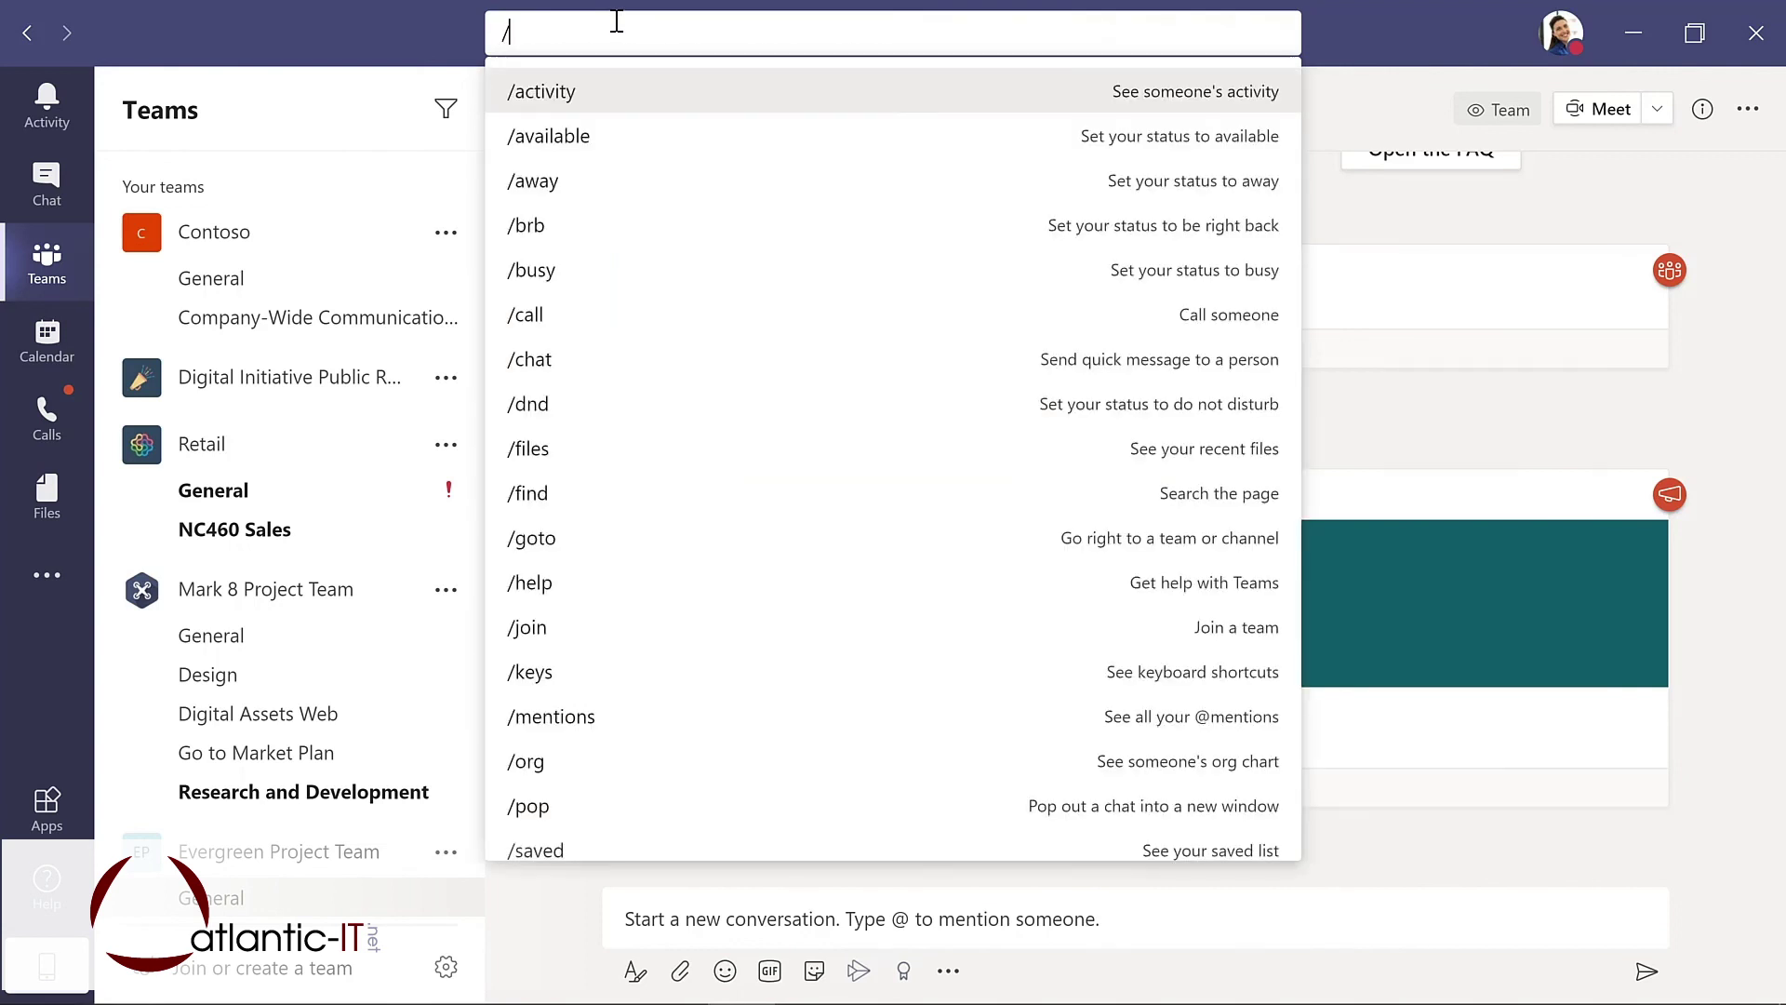
click(1651, 442)
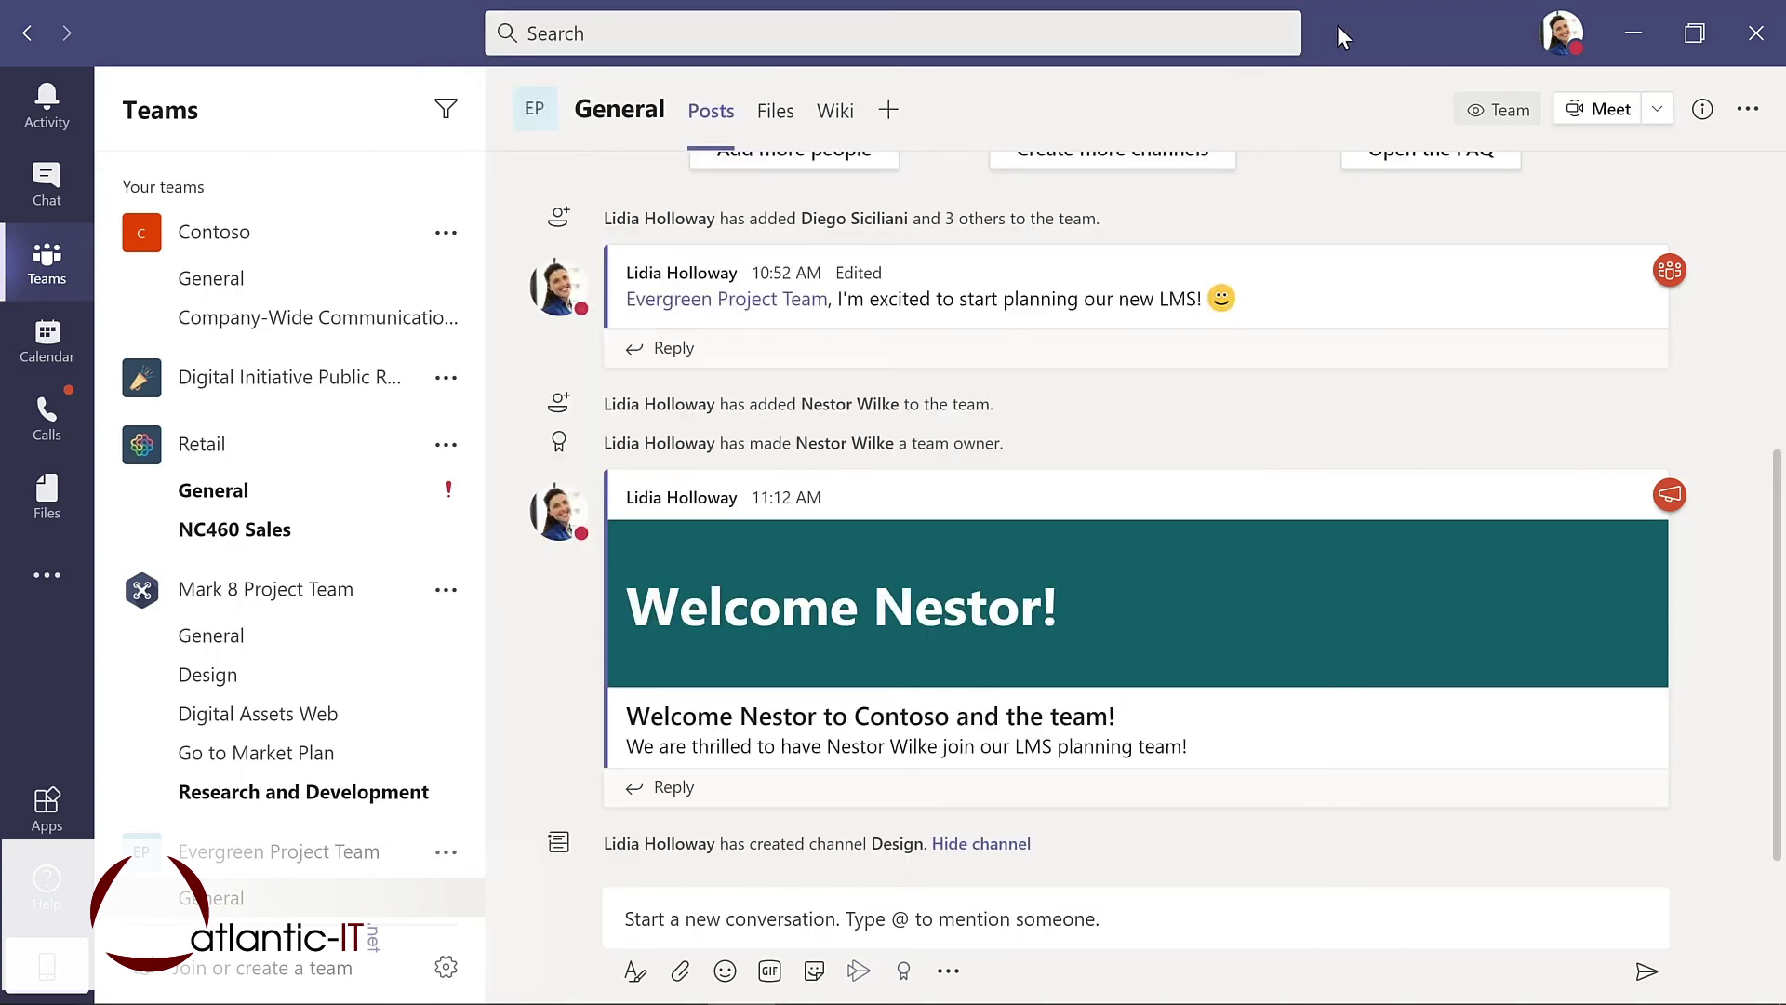
Show the slash commands again and open the keyboard shortcuts list with the /keys command
key(ctrl+slash)
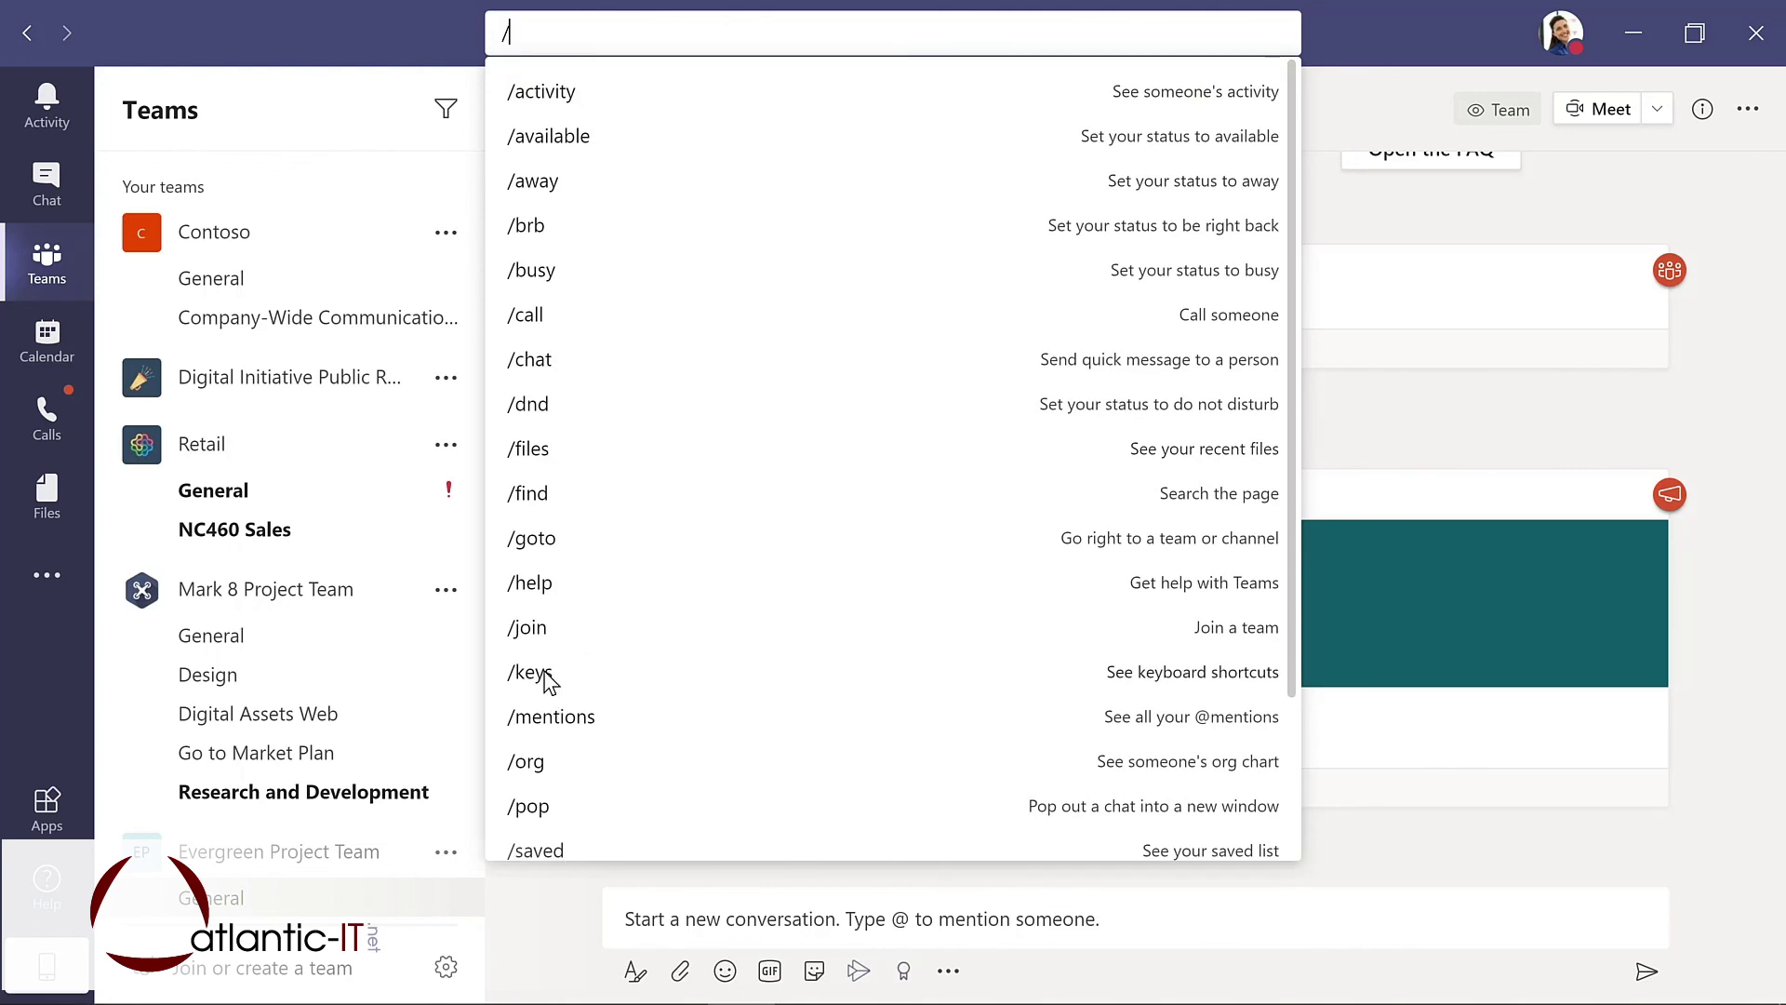
key(Escape)
key(ctrl+period)
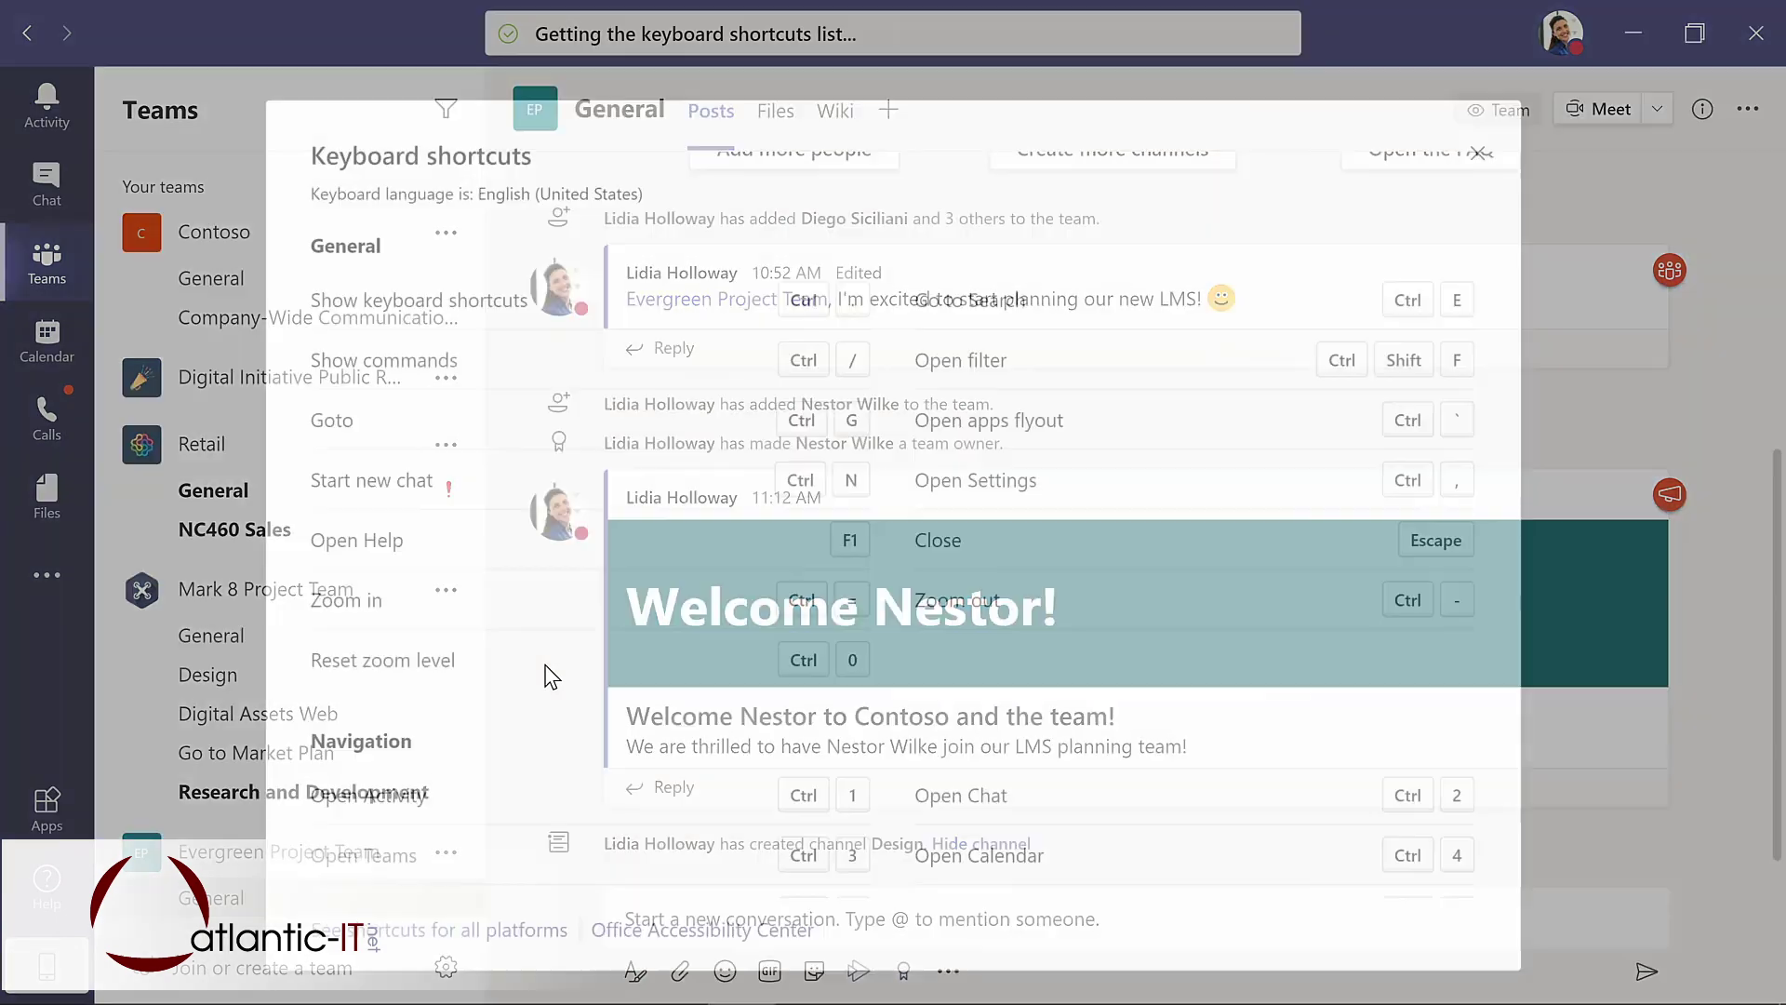